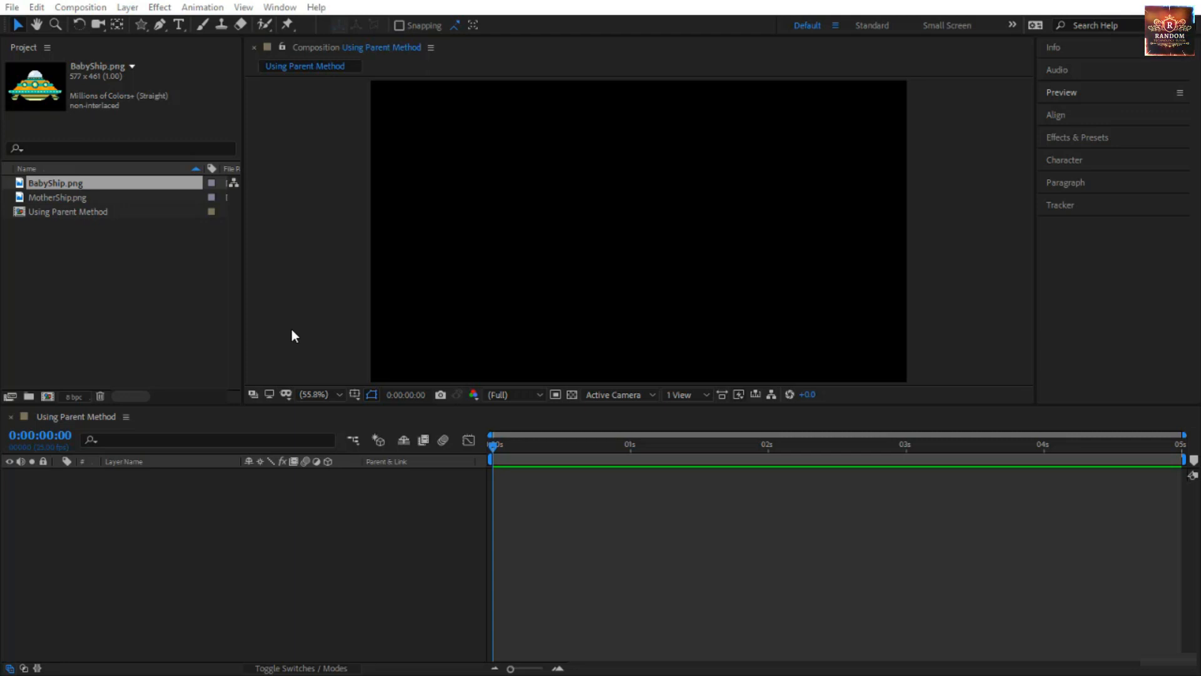
# Add BabyShip.png and MotherShip.png to the composition, with BabyShip on the left and MotherShip on the right
pyautogui.click(85, 183)
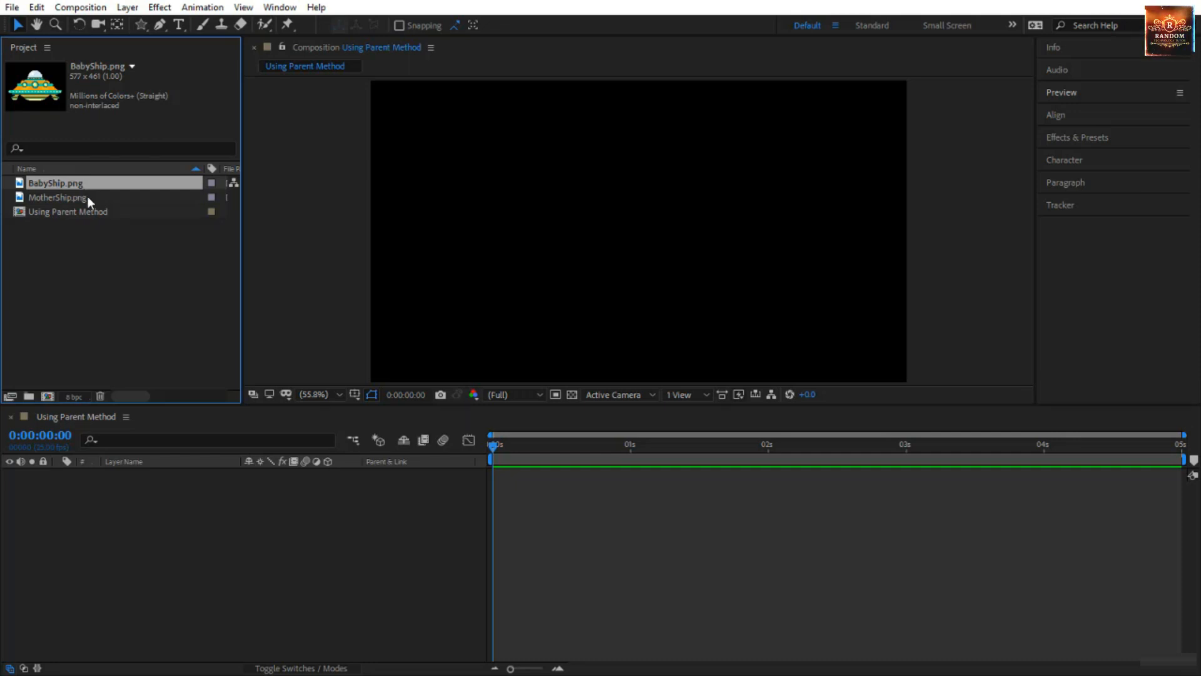
pyautogui.keyDown('ctrl'); pyautogui.click(87, 197); pyautogui.keyUp('ctrl')
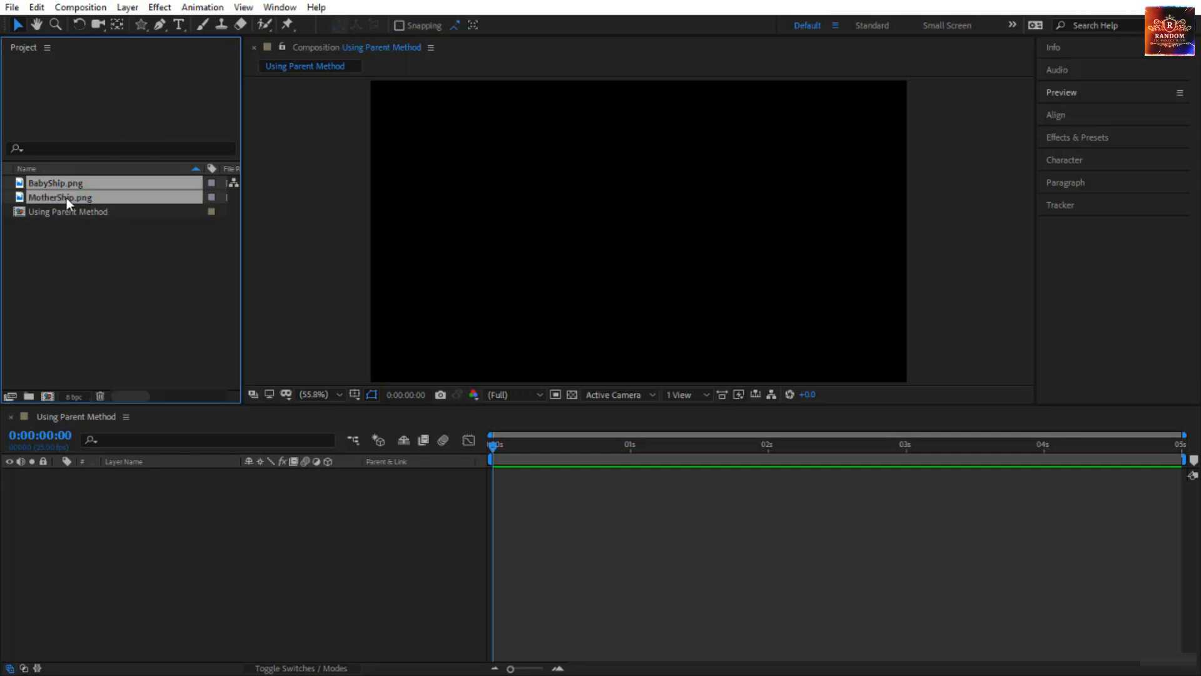
pyautogui.moveTo(66, 198); pyautogui.dragTo(504, 259)
pyautogui.click(507, 260)
pyautogui.click(734, 262)
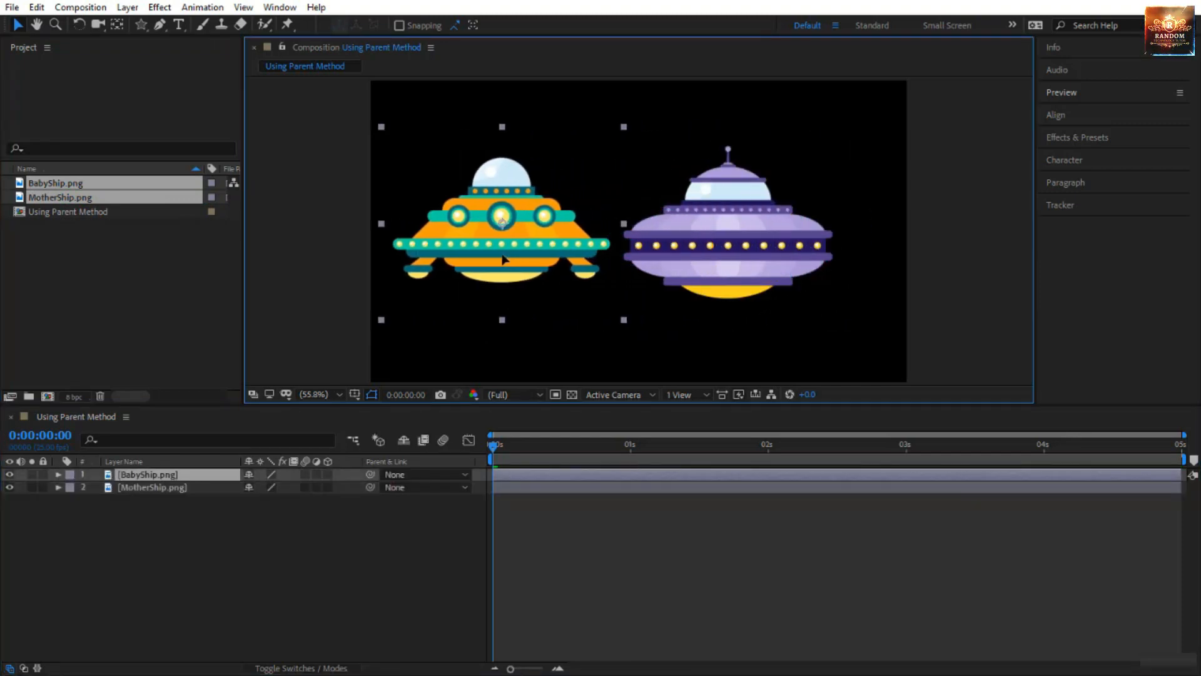
# Set the scale of both the BabyShip and MotherShip layers to 30%
pyautogui.moveTo(144, 531); pyautogui.dragTo(165, 473)
pyautogui.press('s')
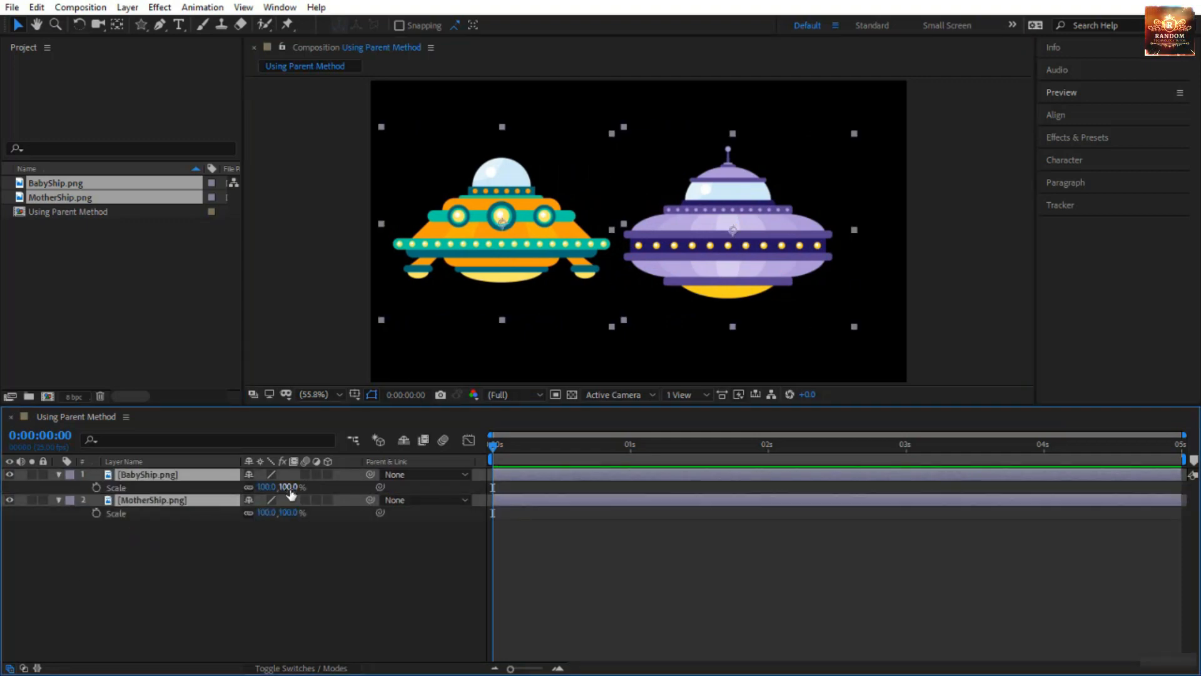
pyautogui.click(289, 487)
pyautogui.write('30')
pyautogui.press('Return')
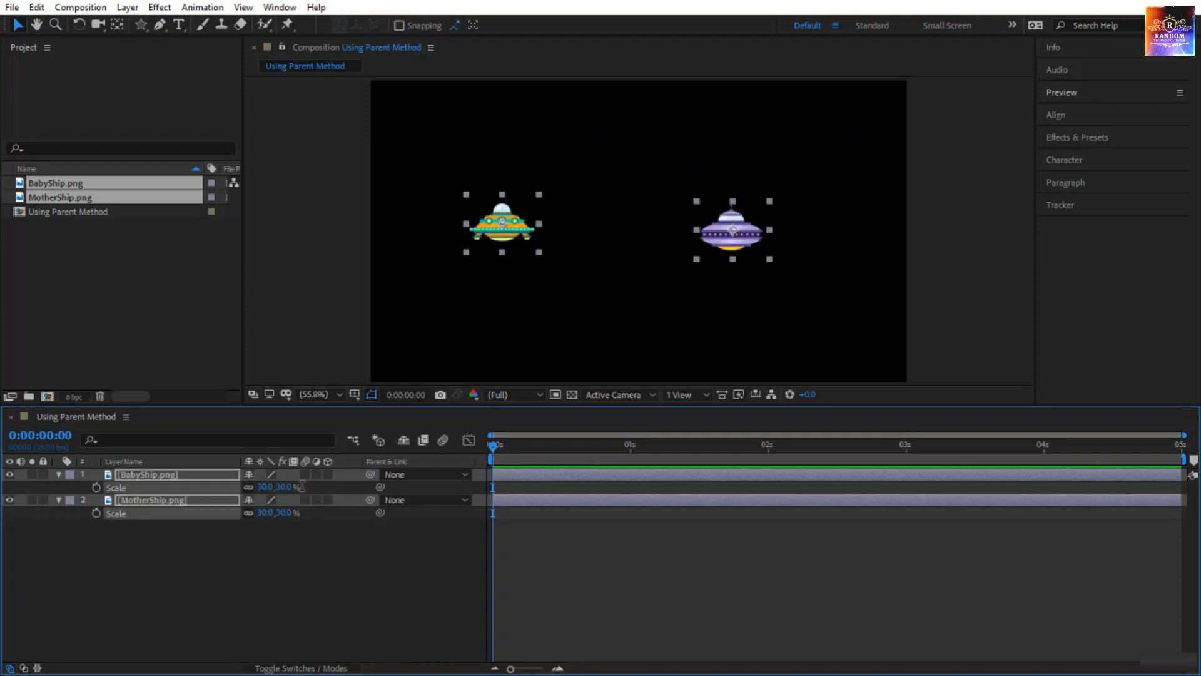
pyautogui.click(226, 589)
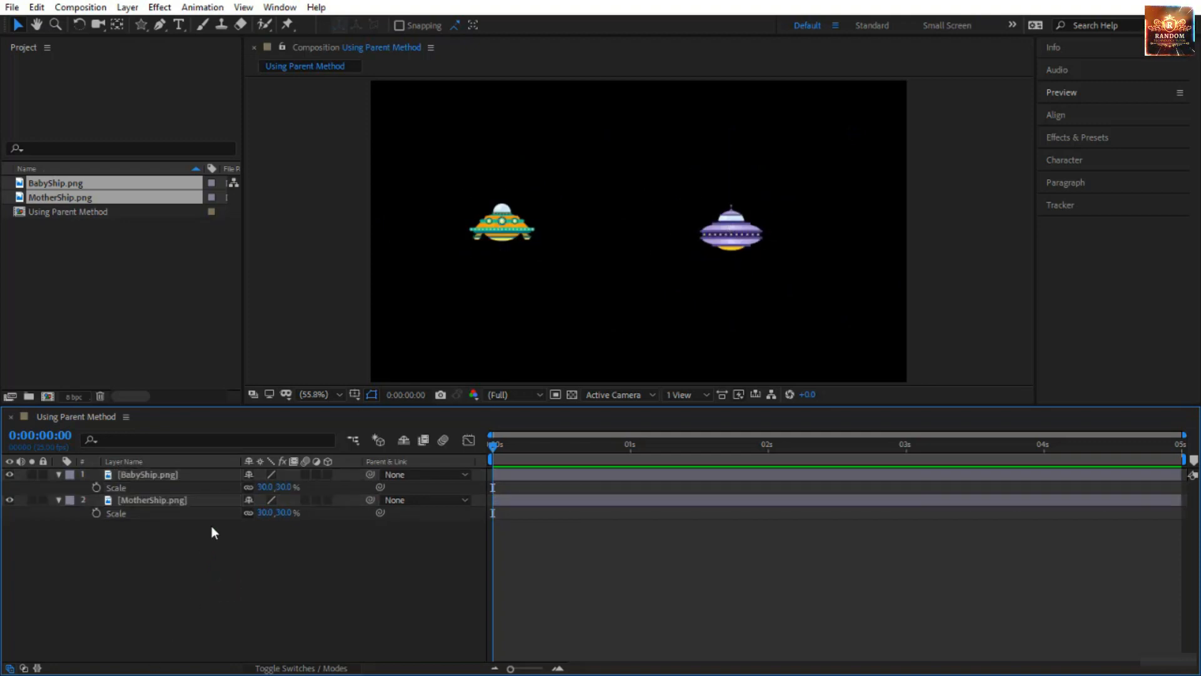
# Set the scale of the BabyShip layer to 20%
pyautogui.click(266, 487)
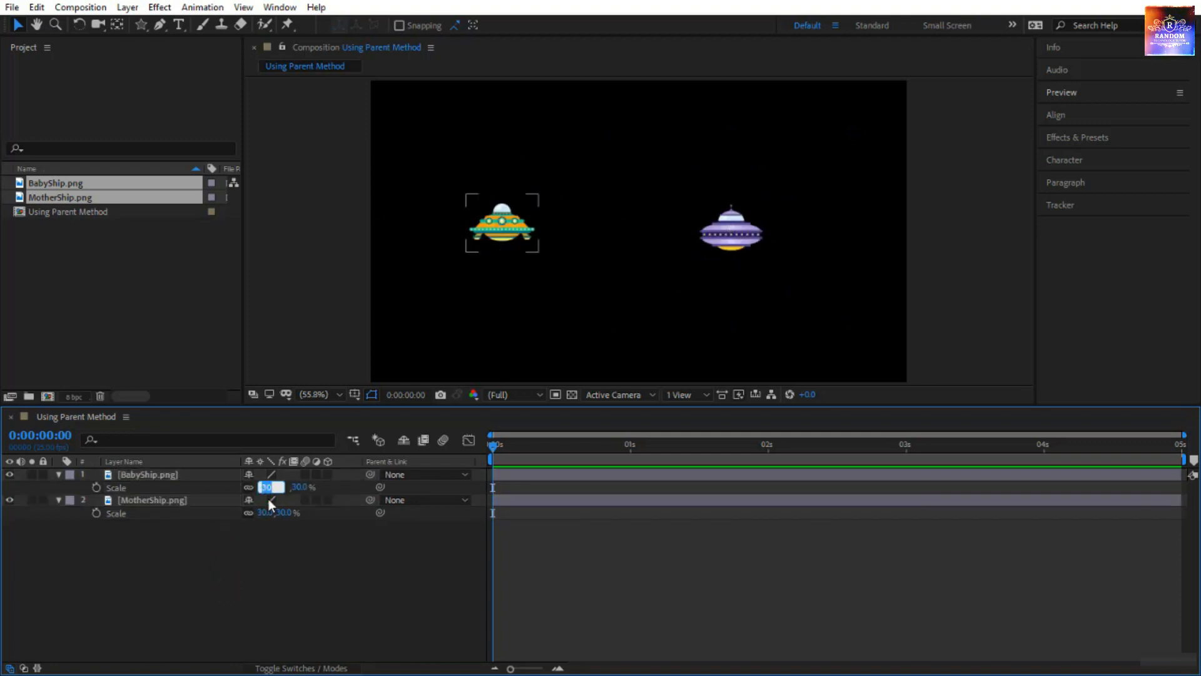
pyautogui.write('20')
pyautogui.press('Return')
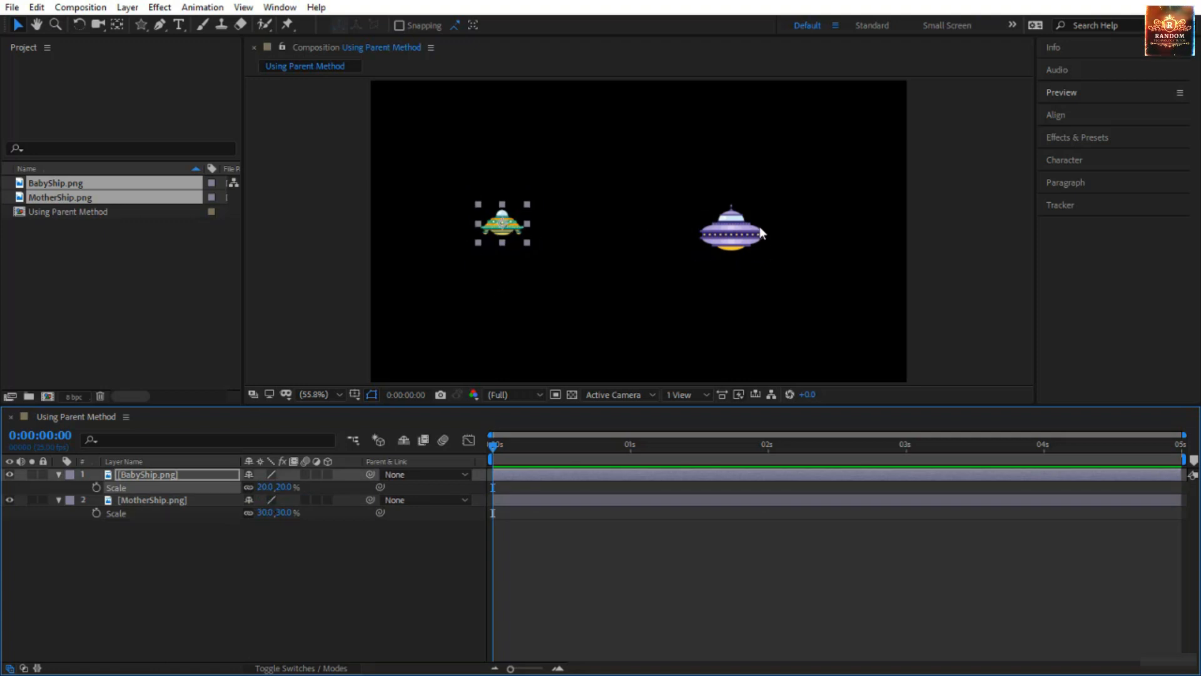
# Move MotherShip to the horizontal middle of the frame and bring BabyShip close to its left side
pyautogui.moveTo(738, 237); pyautogui.dragTo(637, 236)
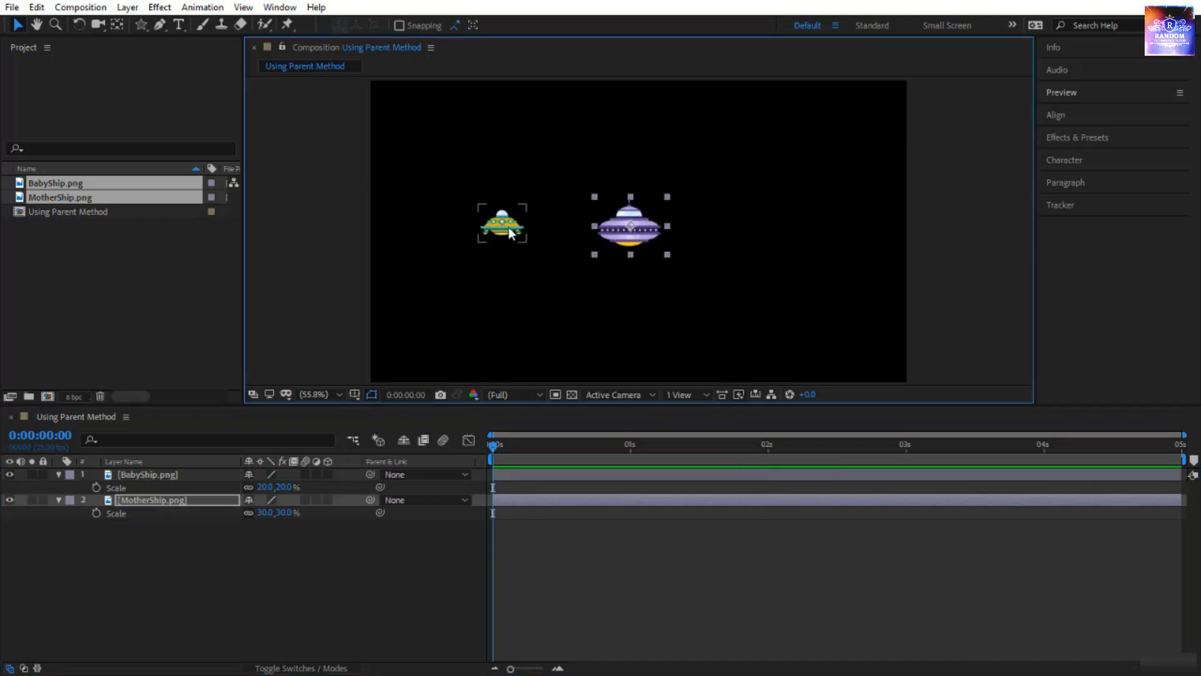
pyautogui.moveTo(510, 233); pyautogui.dragTo(557, 233)
pyautogui.click(338, 606)
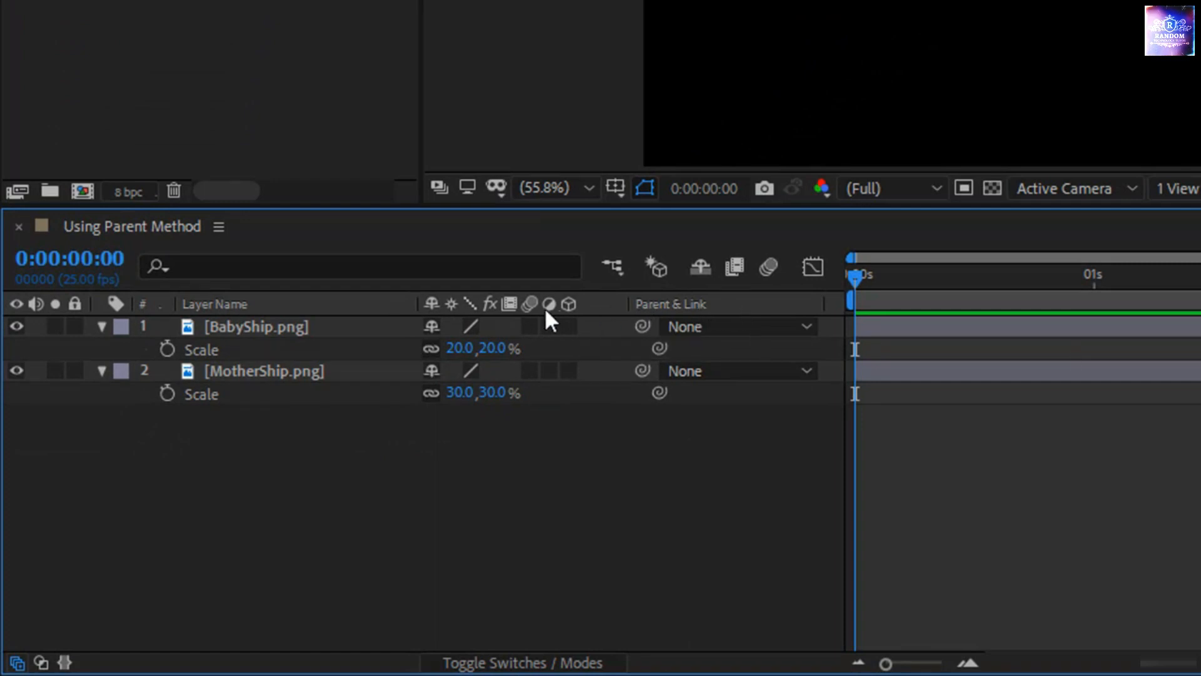
# Check in the timeline's list of columns whether Parent & Link is enabled
pyautogui.rightClick(336, 301)
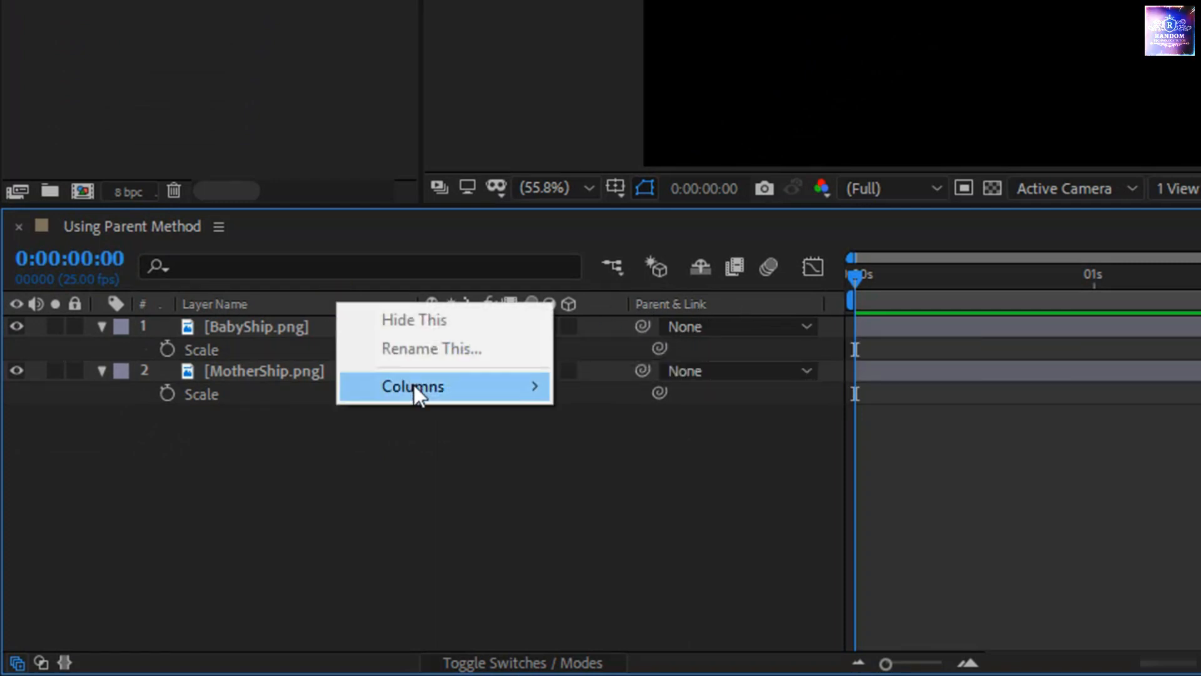
pyautogui.moveTo(414, 385)
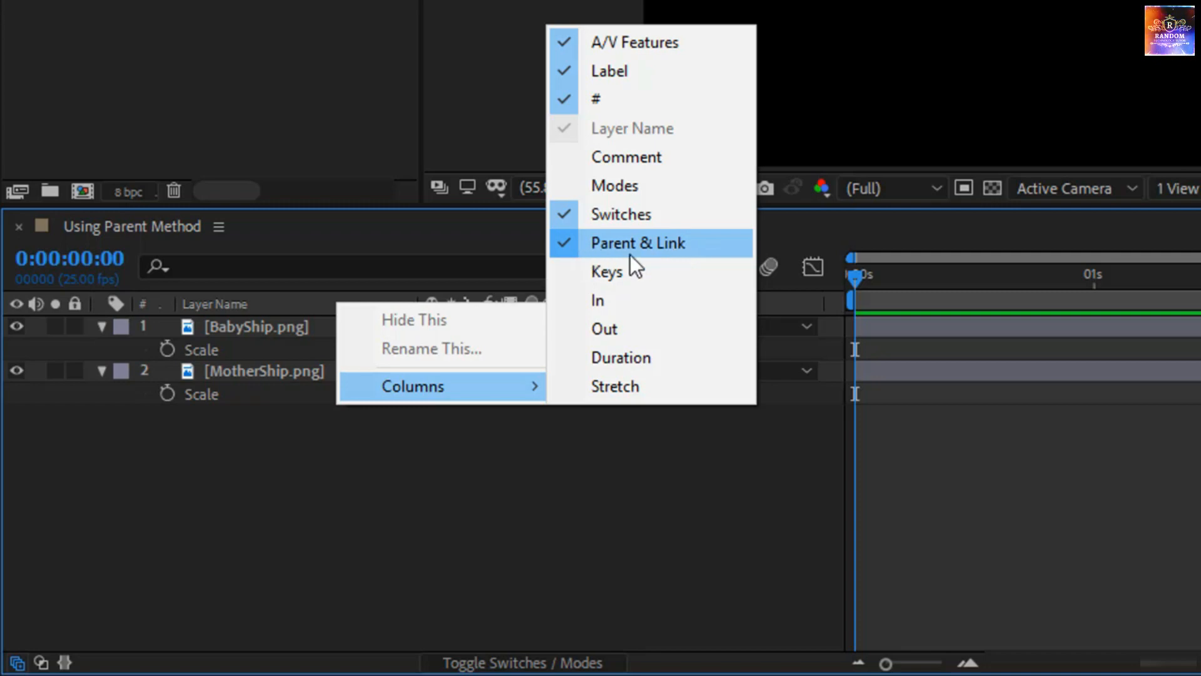
pyautogui.click(654, 538)
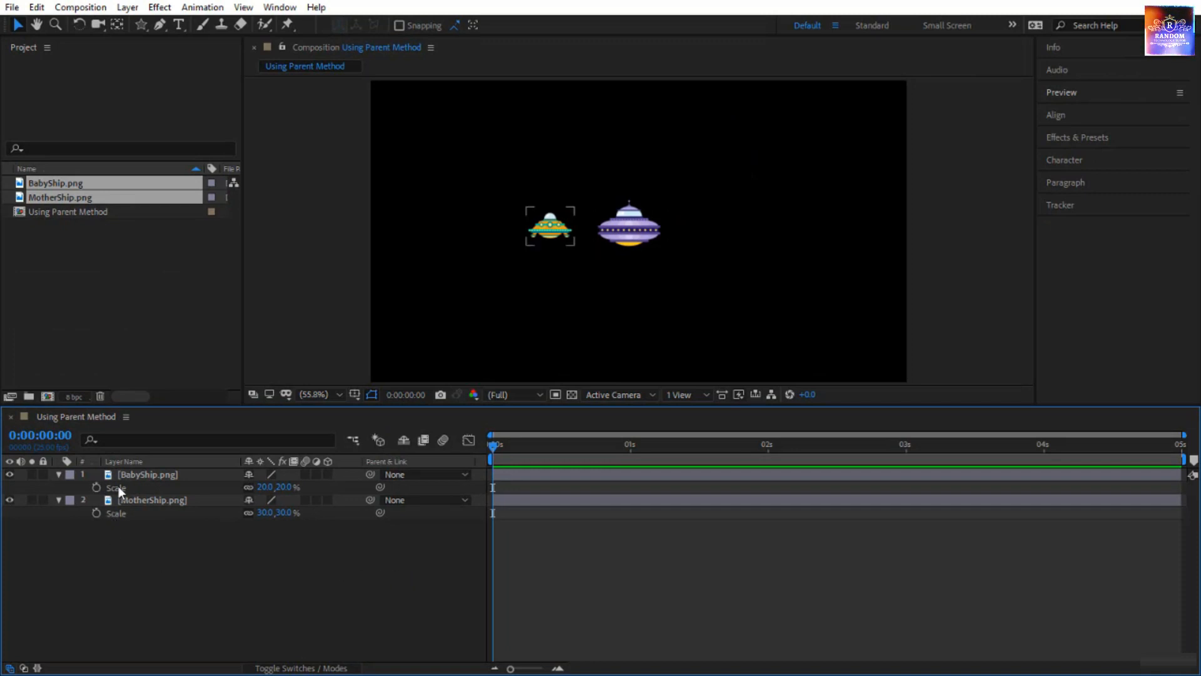
# Expand the Transform properties of both ship layers and enlarge the timeline area so they all fit
pyautogui.moveTo(131, 545); pyautogui.dragTo(147, 476)
pyautogui.click(58, 476)
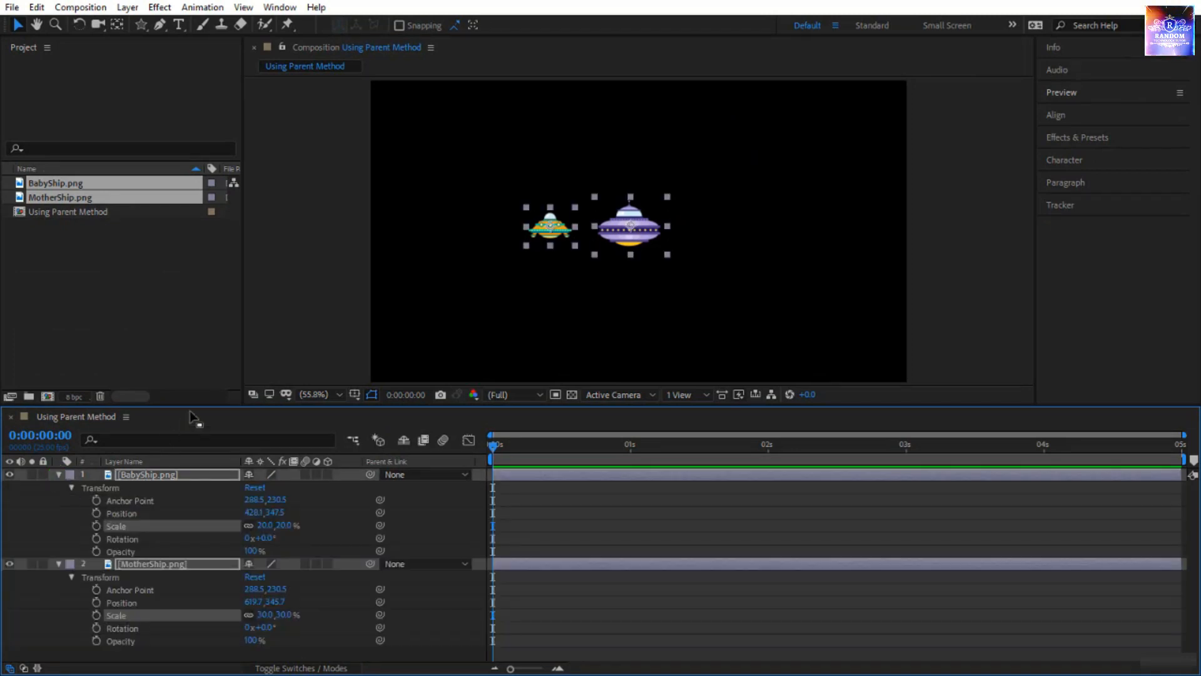
pyautogui.moveTo(195, 403); pyautogui.dragTo(196, 388)
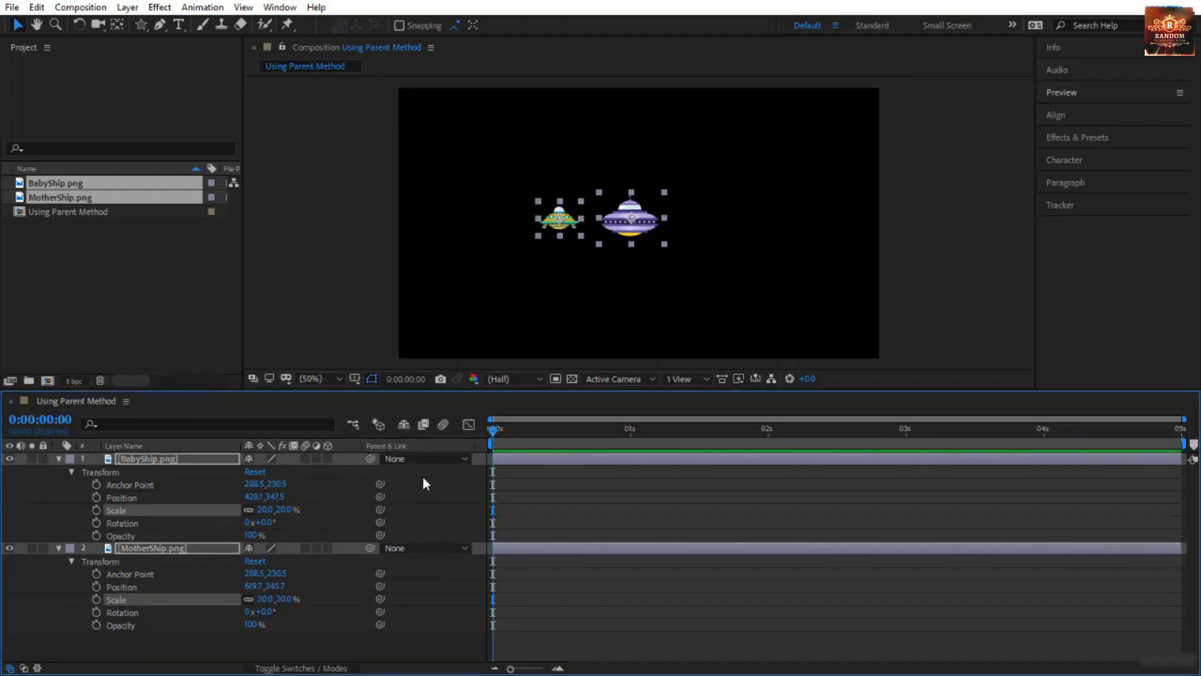
pyautogui.click(429, 488)
# Examine the transform properties of the BabyShip and MotherShip layers, such as Position, Scale and Rotation
pyautogui.click(157, 459)
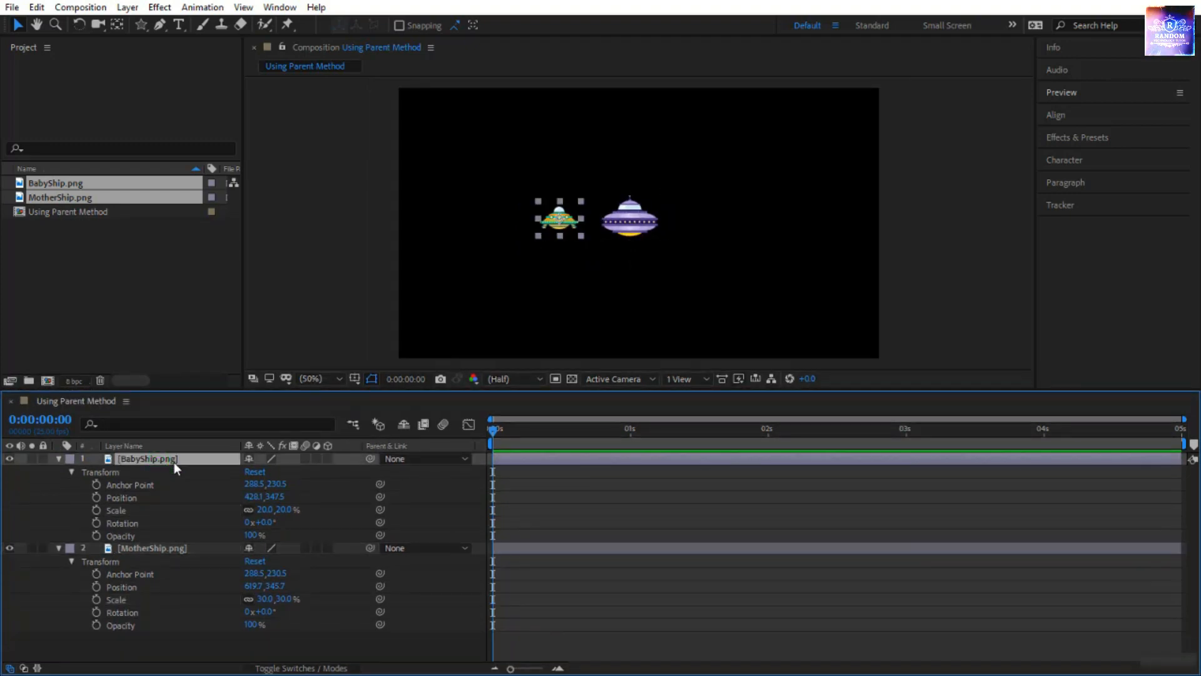
pyautogui.click(176, 550)
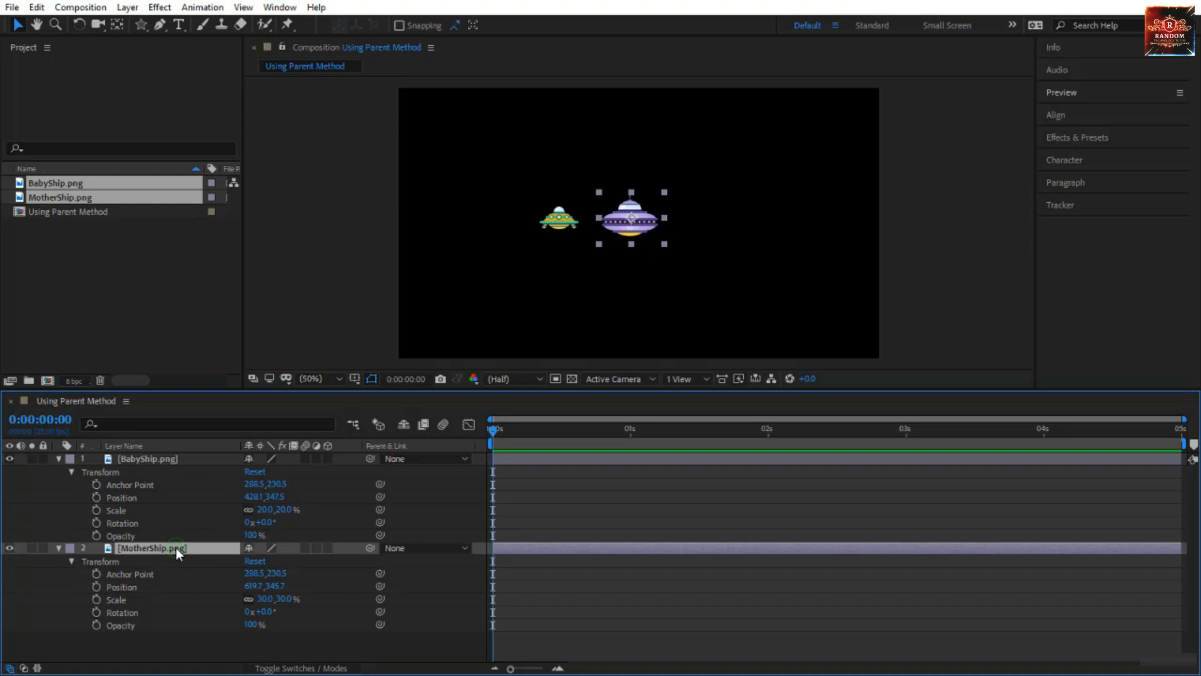
pyautogui.click(133, 590)
pyautogui.click(132, 601)
pyautogui.click(137, 615)
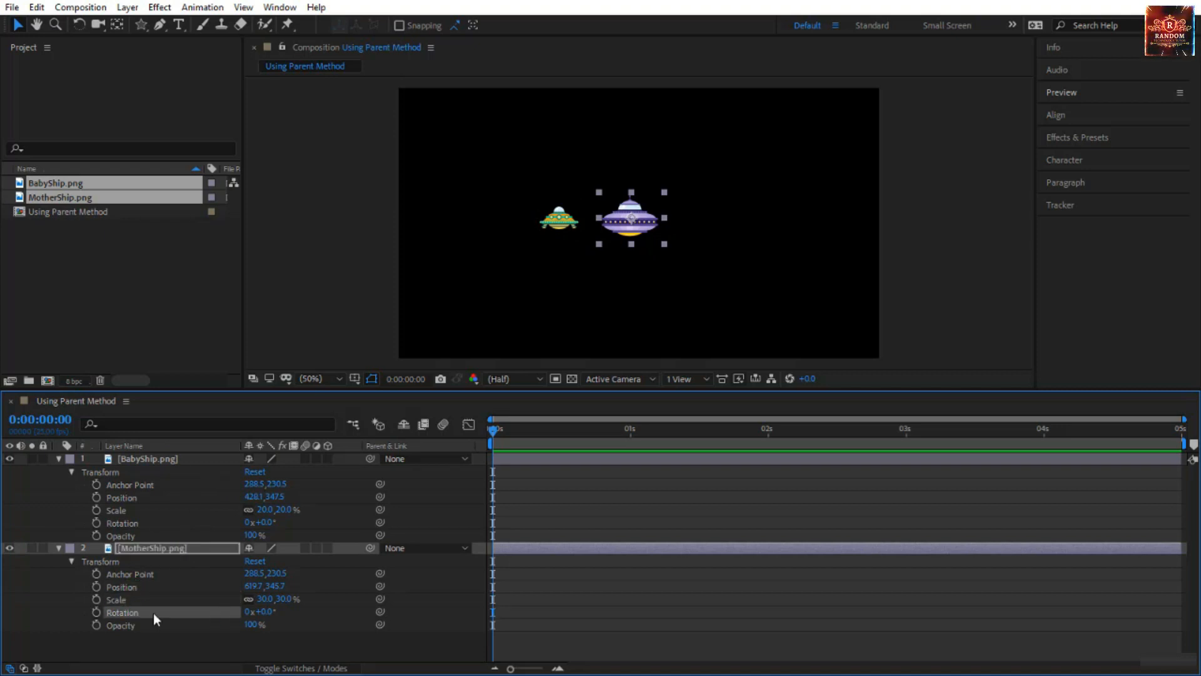
pyautogui.click(130, 498)
pyautogui.click(132, 518)
pyautogui.click(131, 511)
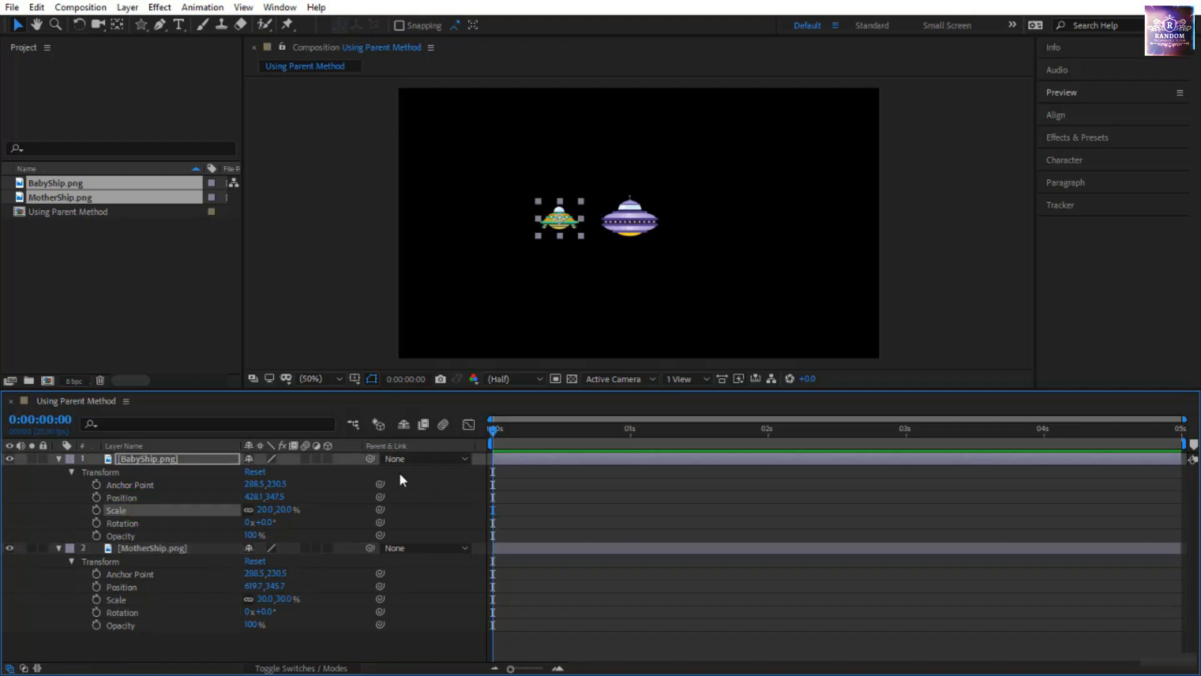
# Parent the BabyShip layer to the MotherShip layer
pyautogui.click(228, 464)
pyautogui.click(227, 463)
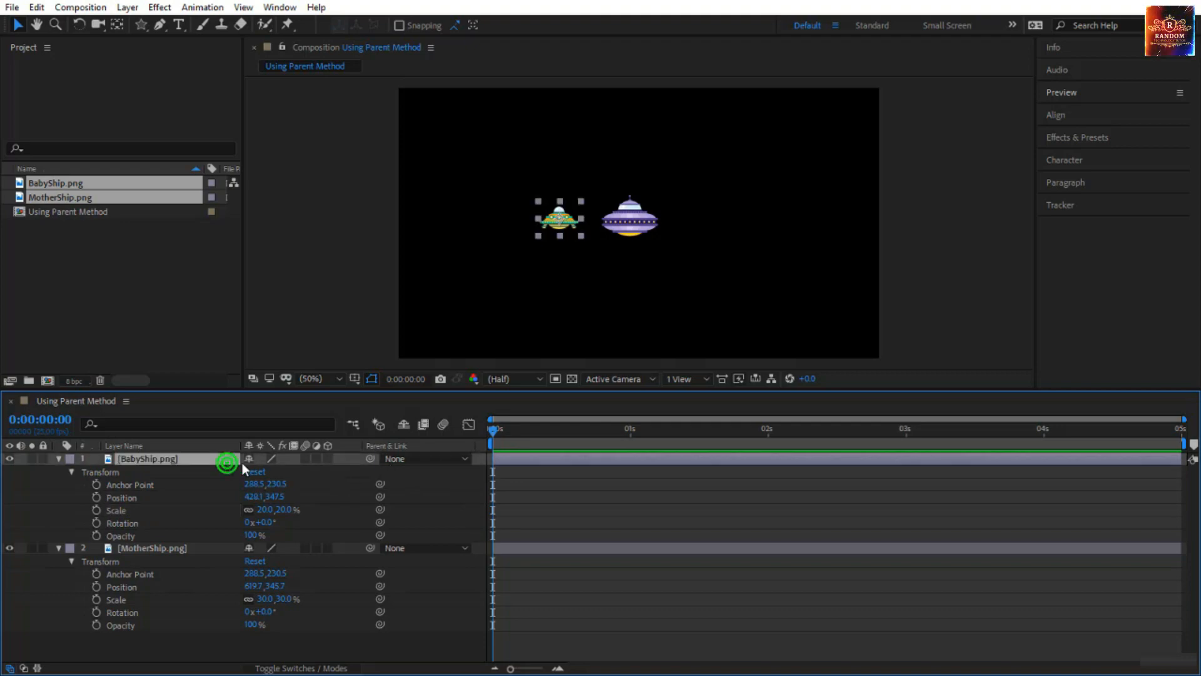
pyautogui.click(394, 459)
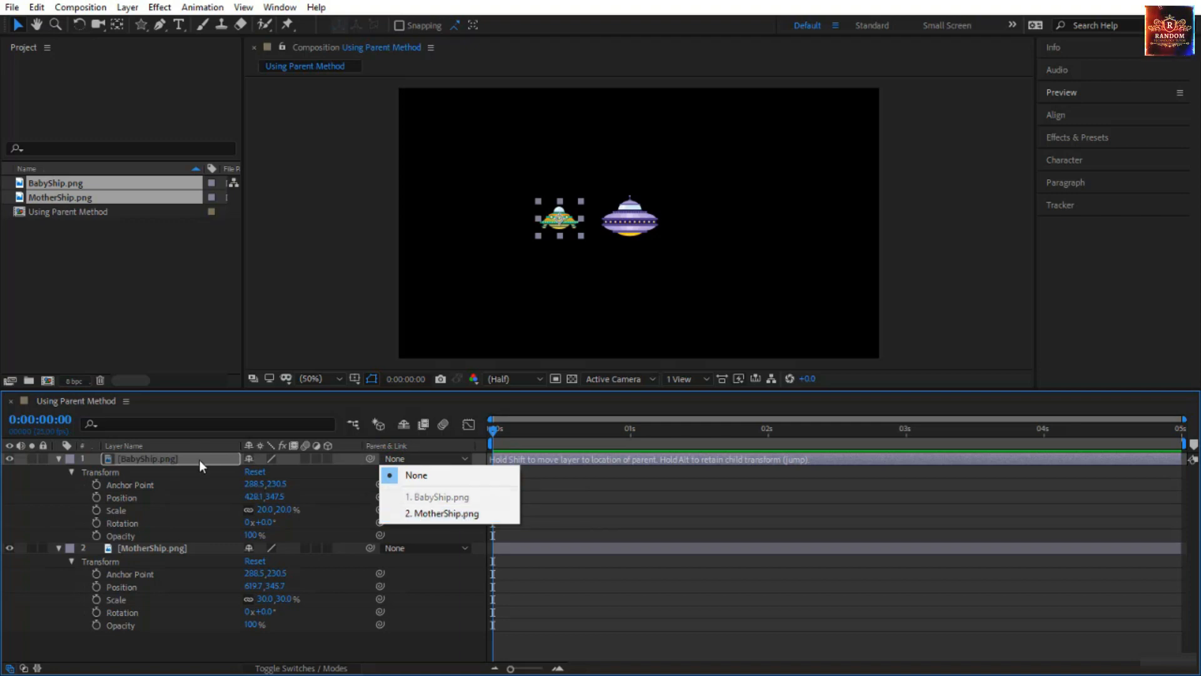
pyautogui.click(423, 514)
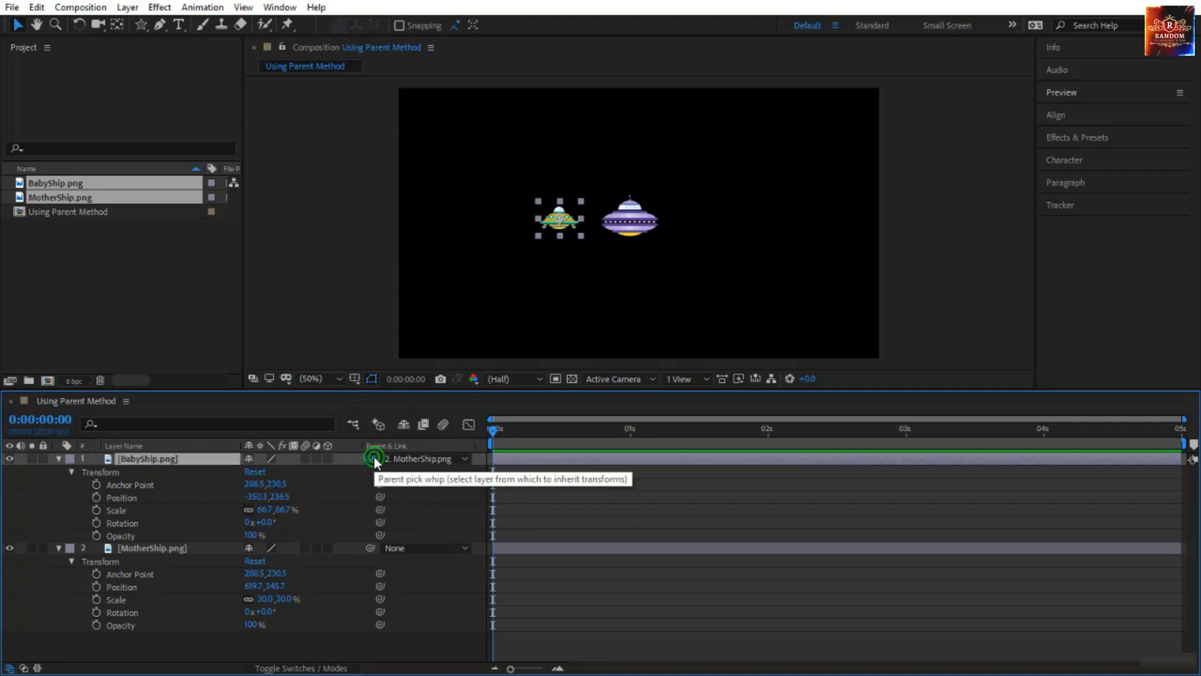
pyautogui.moveTo(348, 497); pyautogui.dragTo(317, 521)
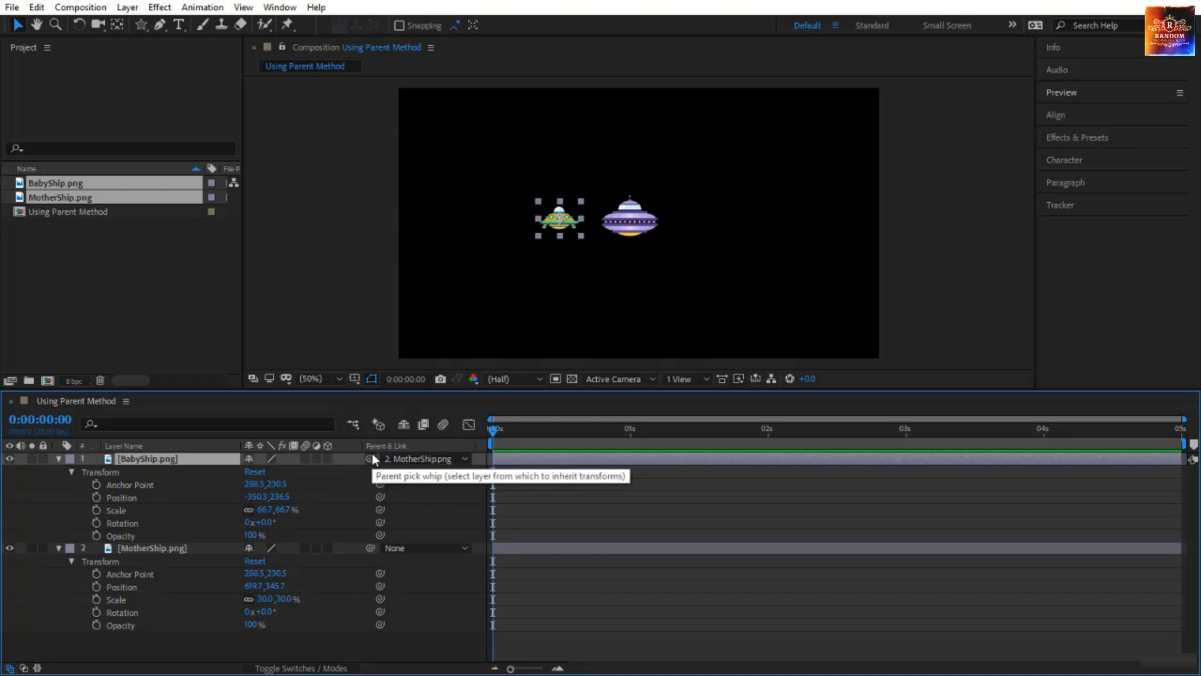
pyautogui.moveTo(323, 496); pyautogui.dragTo(180, 548)
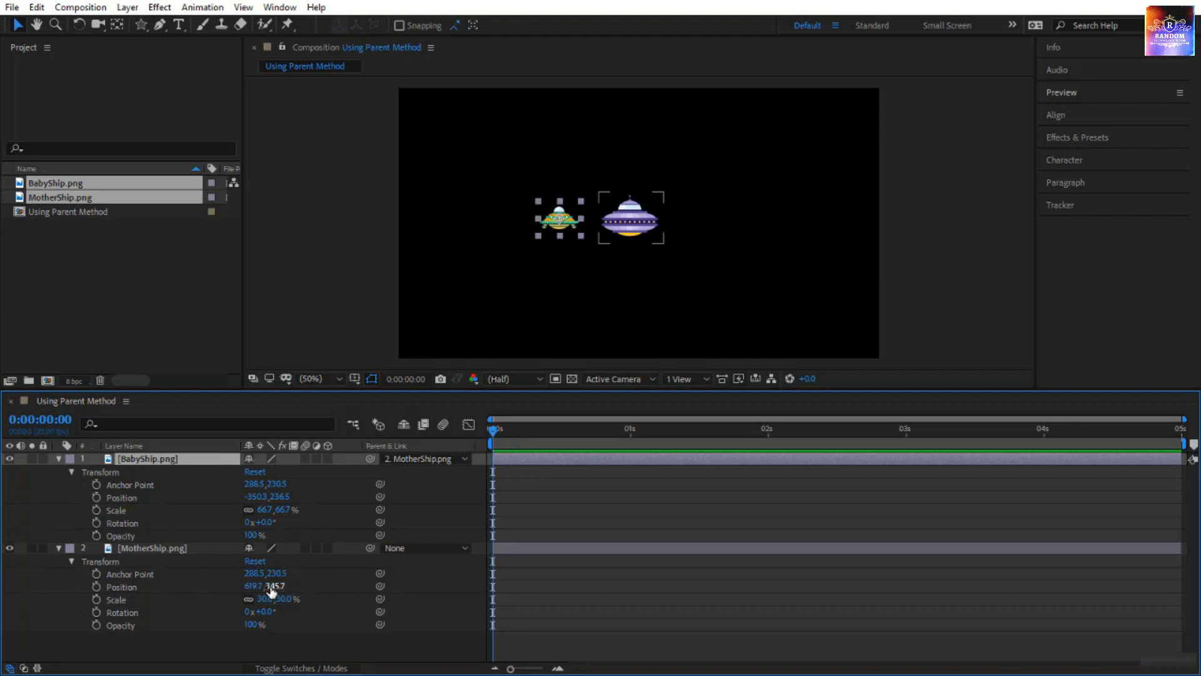
# Try moving MotherShip to about 470.7, 98.7 to test the parent link, and undo the move
pyautogui.moveTo(271, 588); pyautogui.dragTo(191, 605)
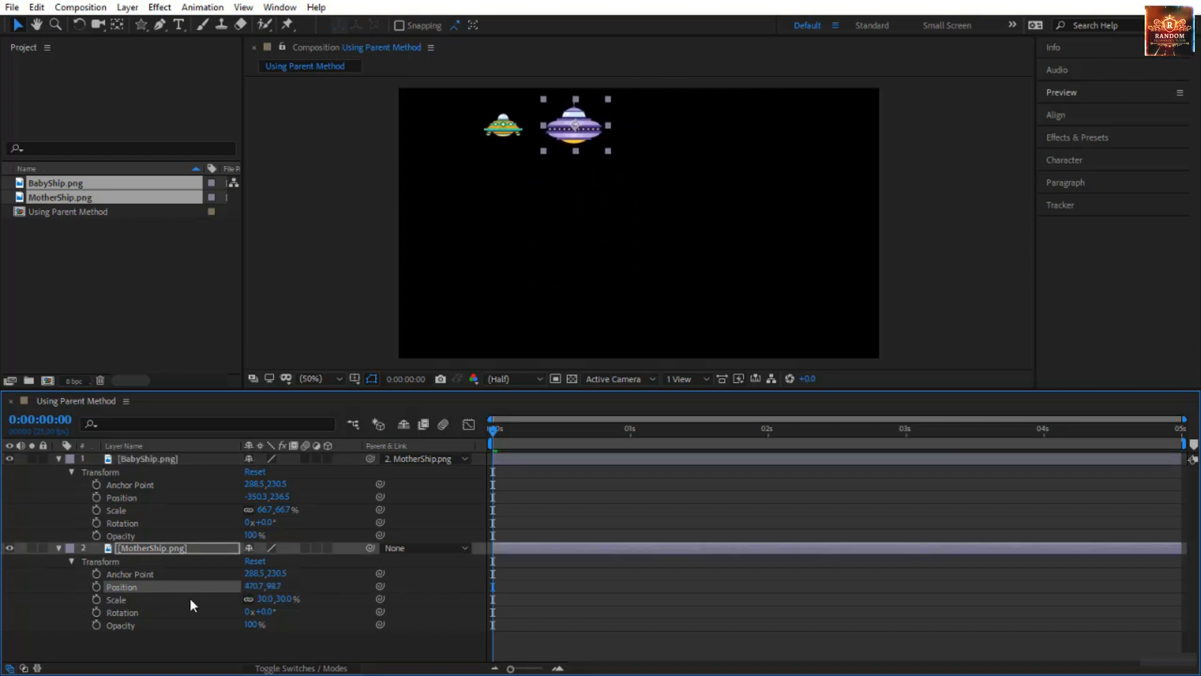
pyautogui.hotkey('ctrl', 'z')
pyautogui.hotkey('ctrl', 'z')
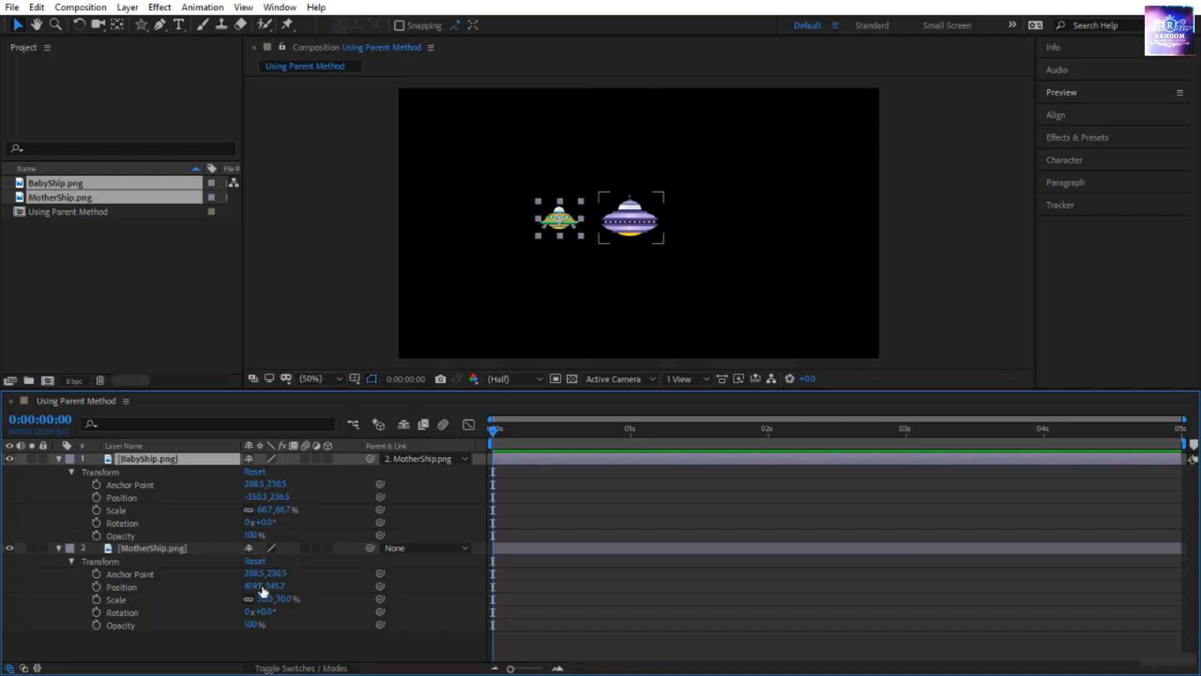
# Set MotherShip's vertical position to about 327.7 and its scale to 28%
pyautogui.moveTo(274, 589); pyautogui.dragTo(267, 522)
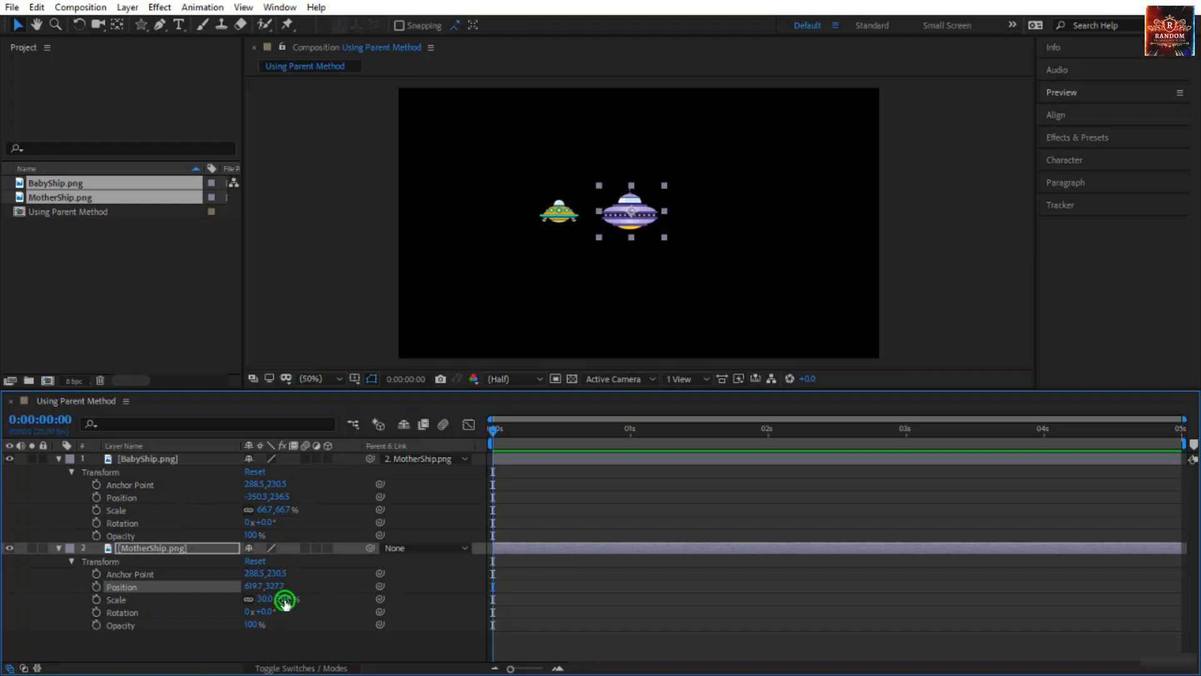
pyautogui.moveTo(285, 604); pyautogui.dragTo(319, 616)
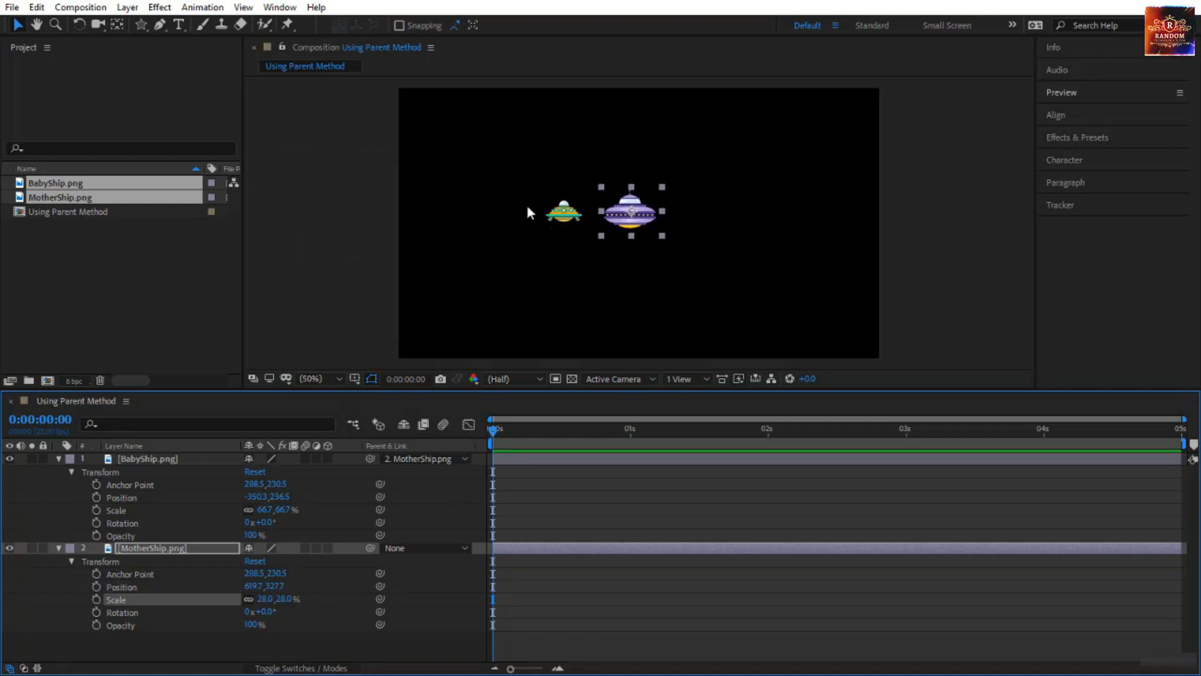
pyautogui.click(149, 546)
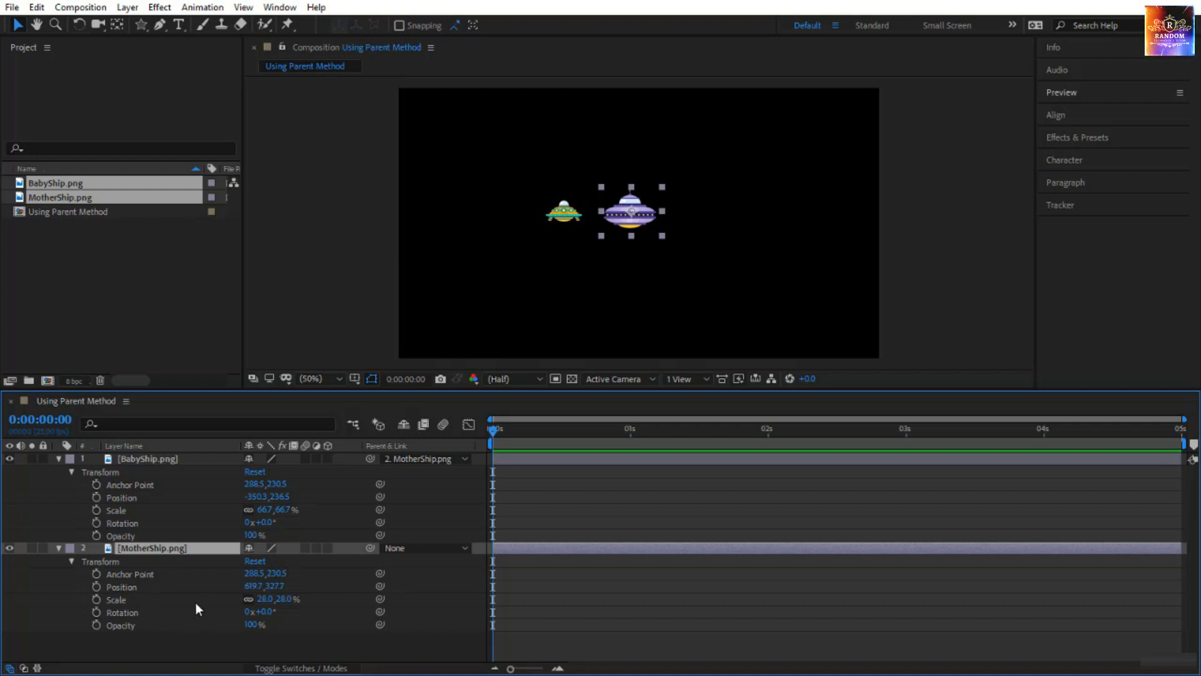
pyautogui.click(565, 216)
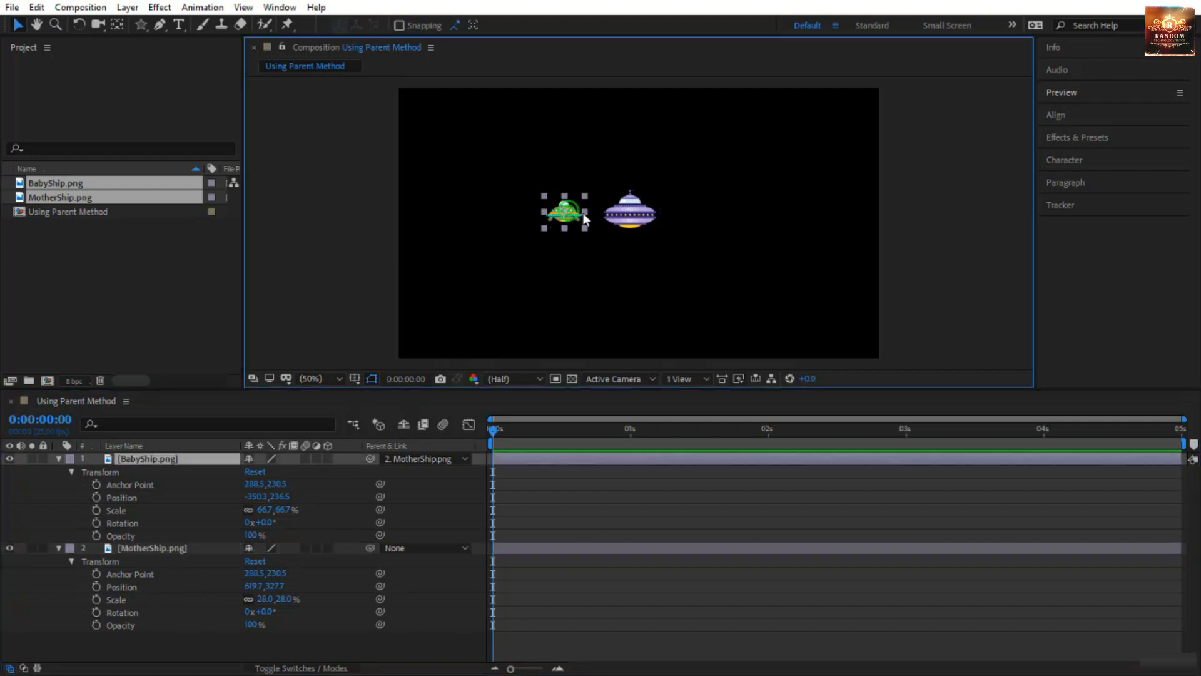
# Try rotating MotherShip to 23° and -13° with its anchor point shifted to about -63.5 horizontally, and undo these changes
pyautogui.click(639, 227)
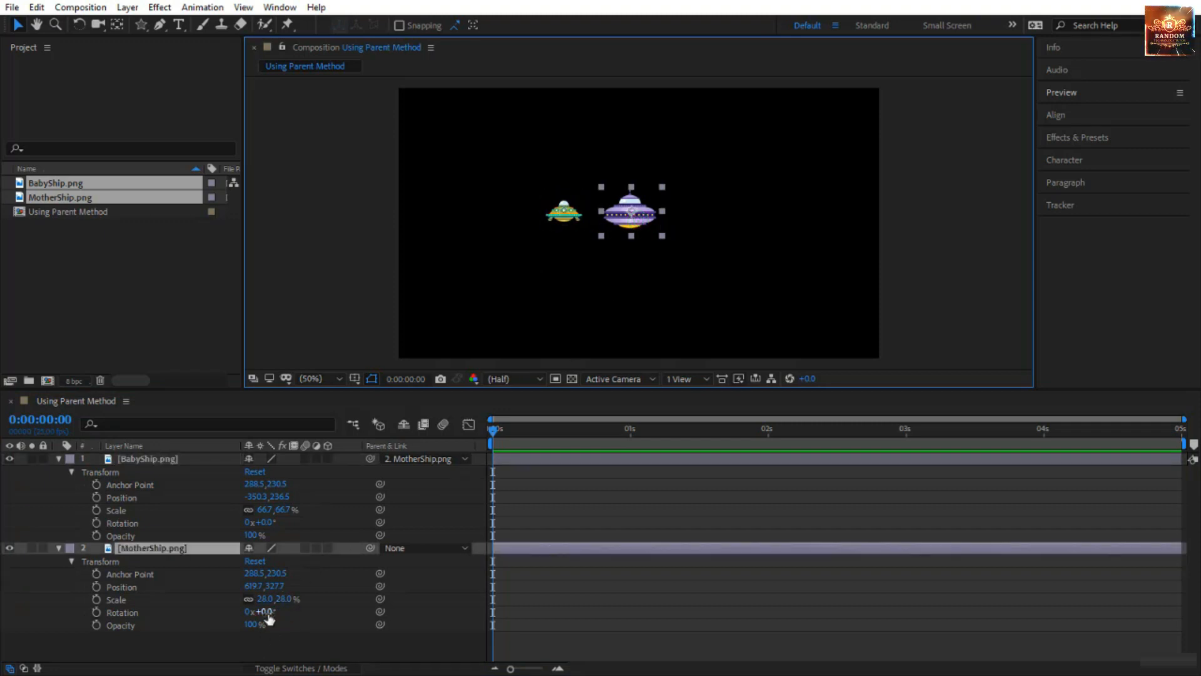
pyautogui.moveTo(269, 616)
pyautogui.mouseDown()
pyautogui.moveTo(417, 607)
pyautogui.moveTo(564, 567)
pyautogui.moveTo(357, 590)
pyautogui.moveTo(285, 612)
pyautogui.mouseUp()
pyautogui.moveTo(253, 573); pyautogui.dragTo(63, 578)
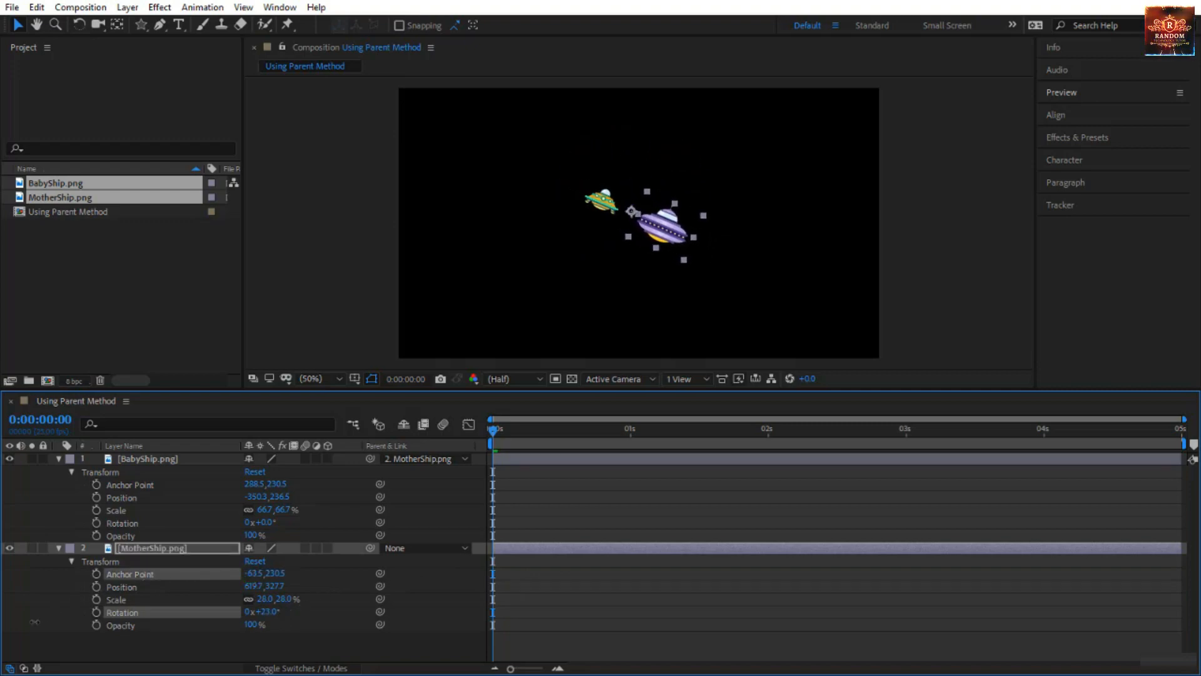
pyautogui.moveTo(265, 612); pyautogui.dragTo(301, 607)
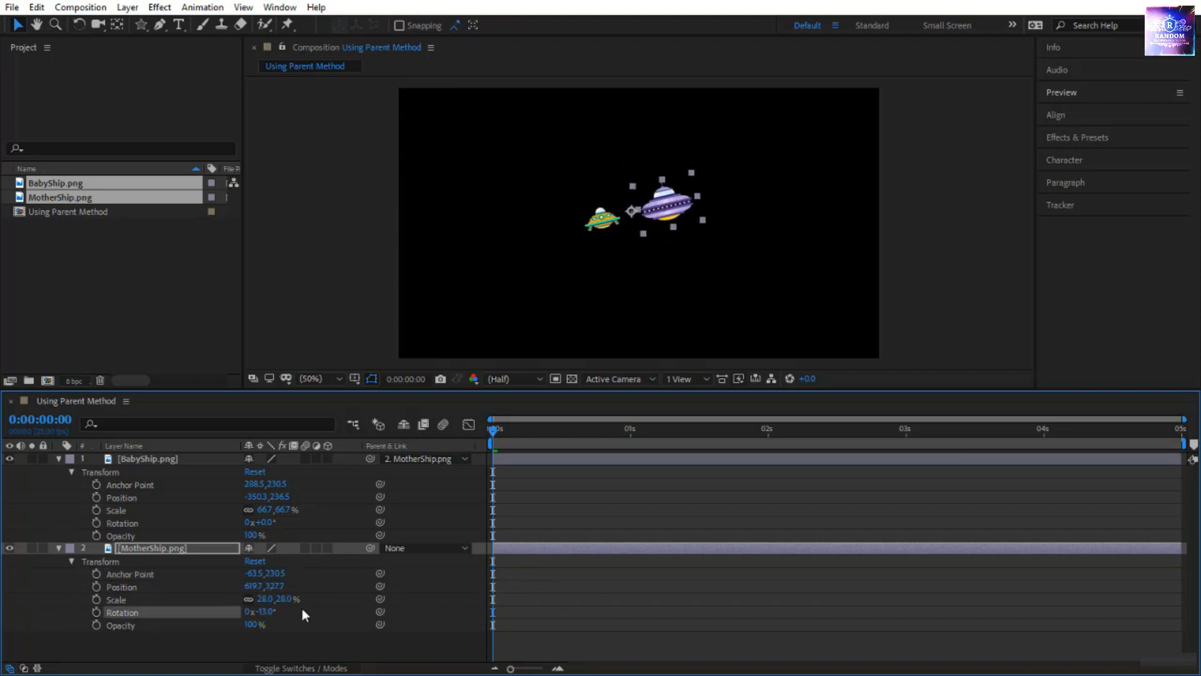
pyautogui.hotkey('ctrl', 'z')
pyautogui.hotkey('ctrl', 'z')
pyautogui.hotkey('ctrl', 'z')
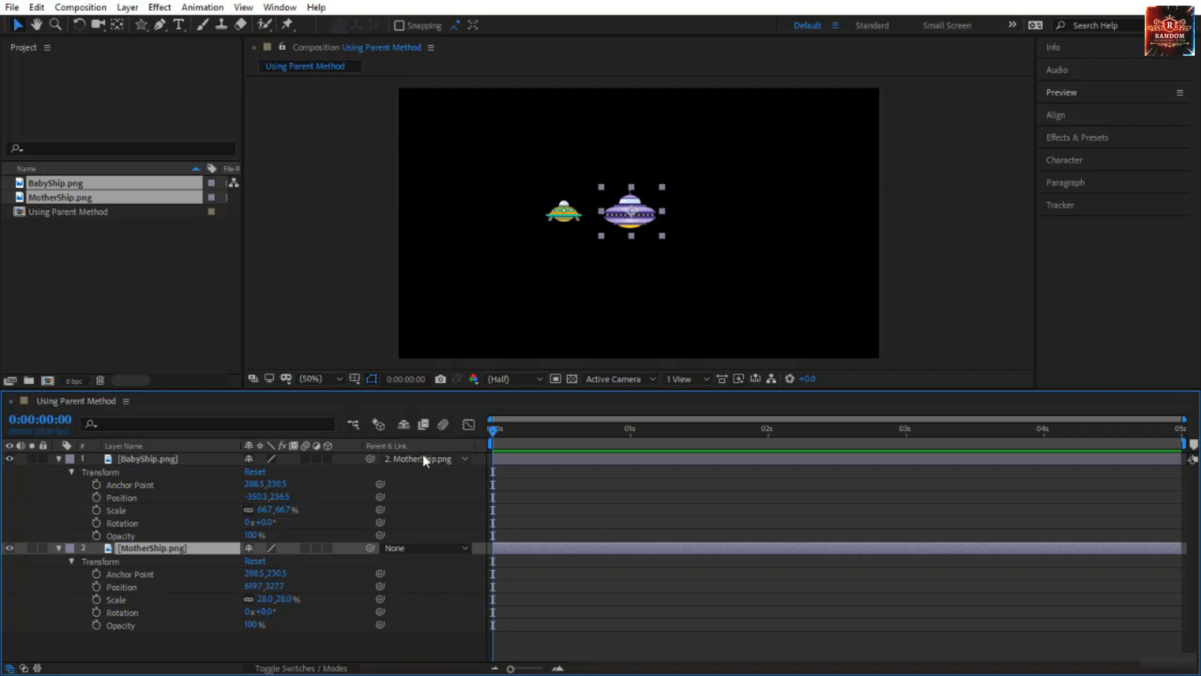
pyautogui.click(304, 461)
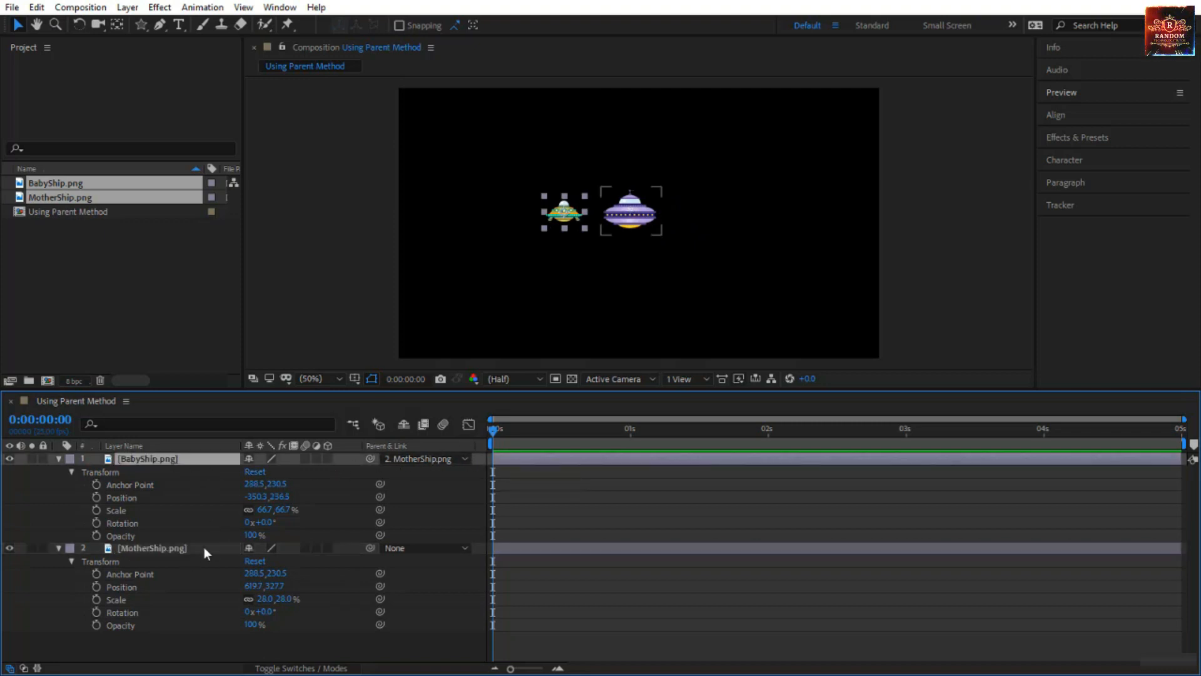
pyautogui.click(172, 549)
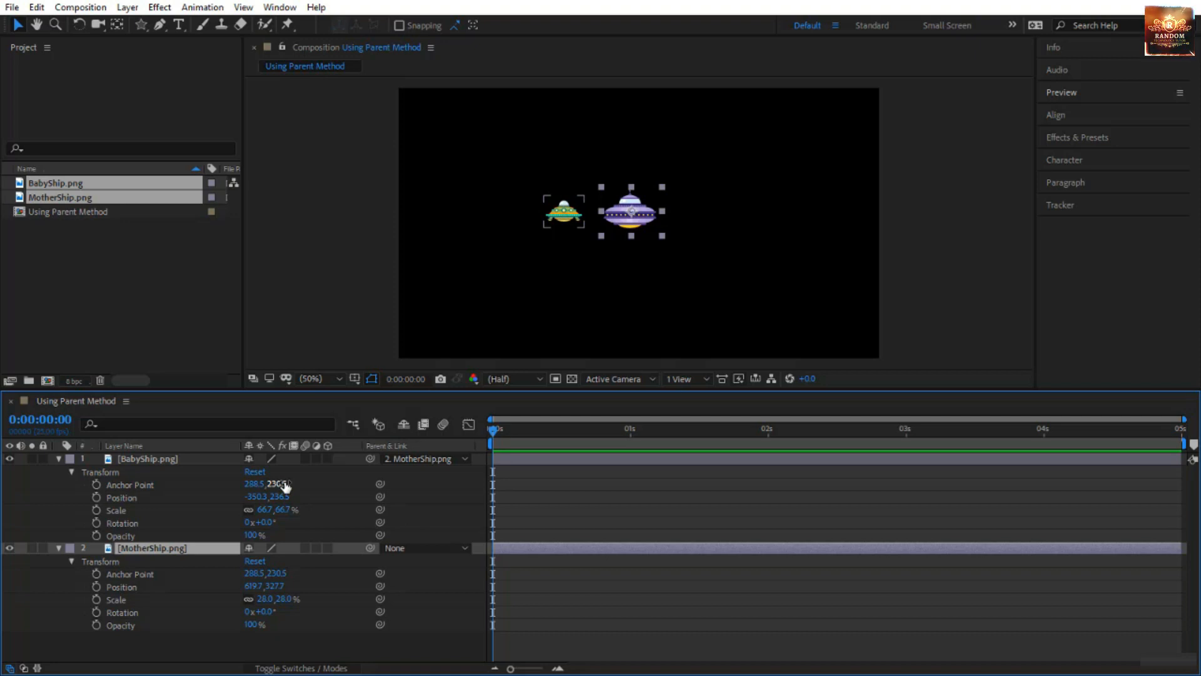
pyautogui.click(615, 501)
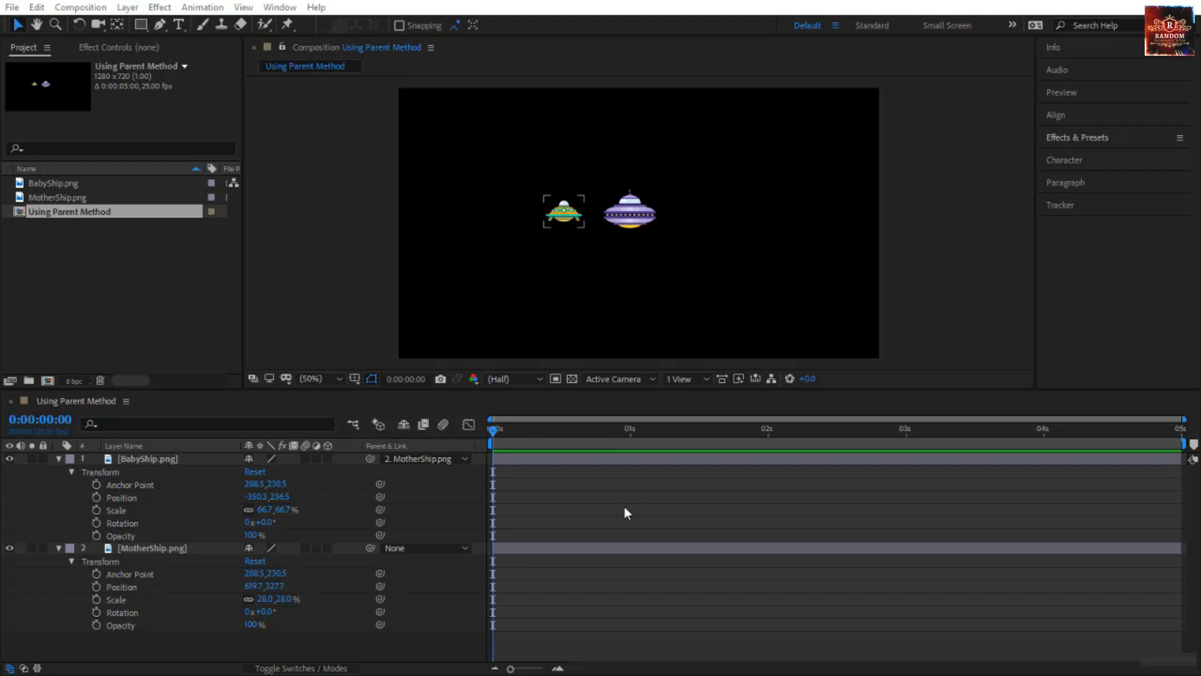
# Remove the parent link from the BabyShip layer by setting its parent to None
pyautogui.click(548, 499)
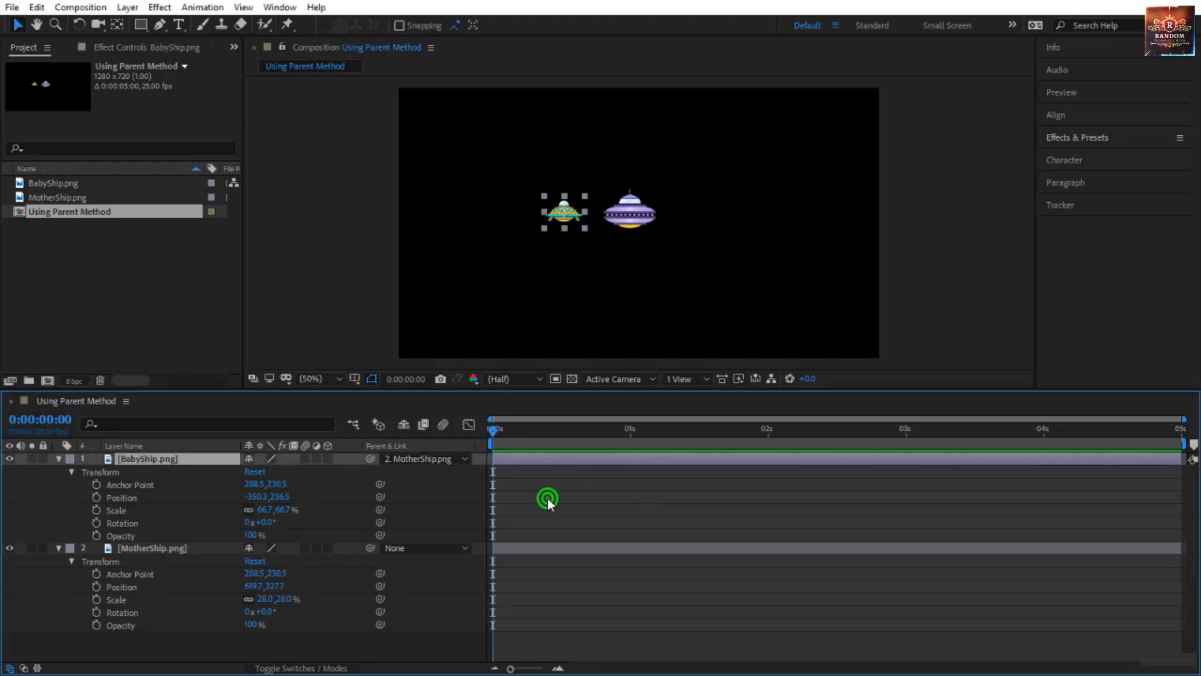
pyautogui.click(132, 459)
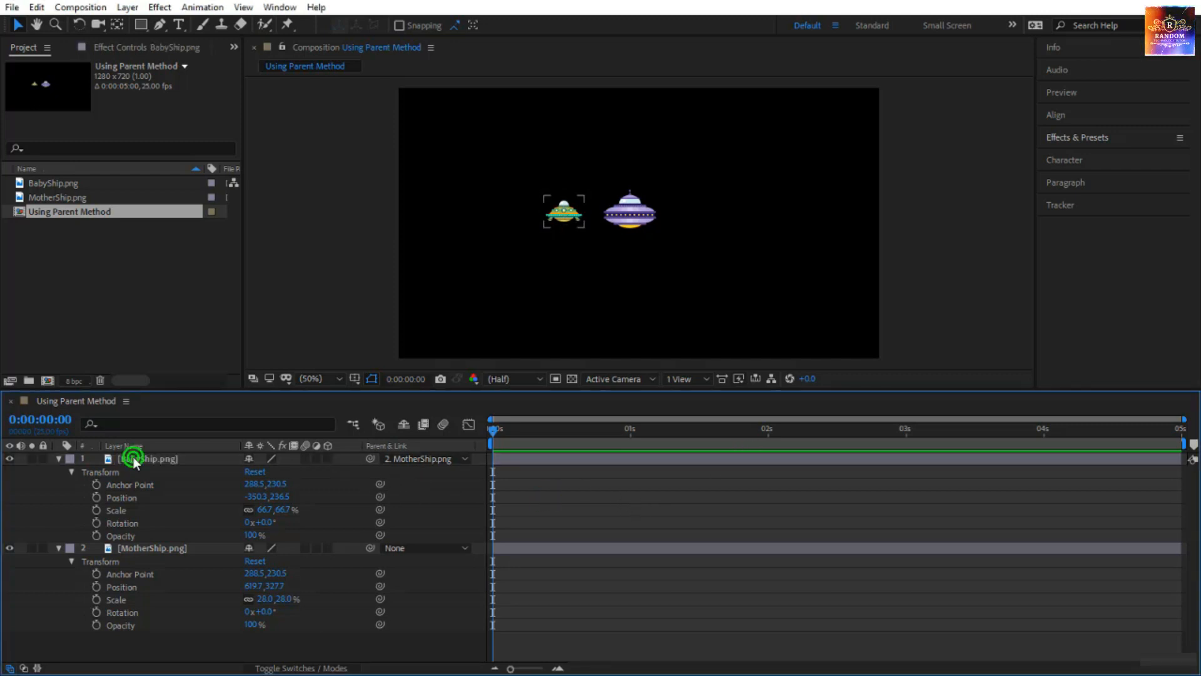
pyautogui.click(426, 460)
pyautogui.click(416, 476)
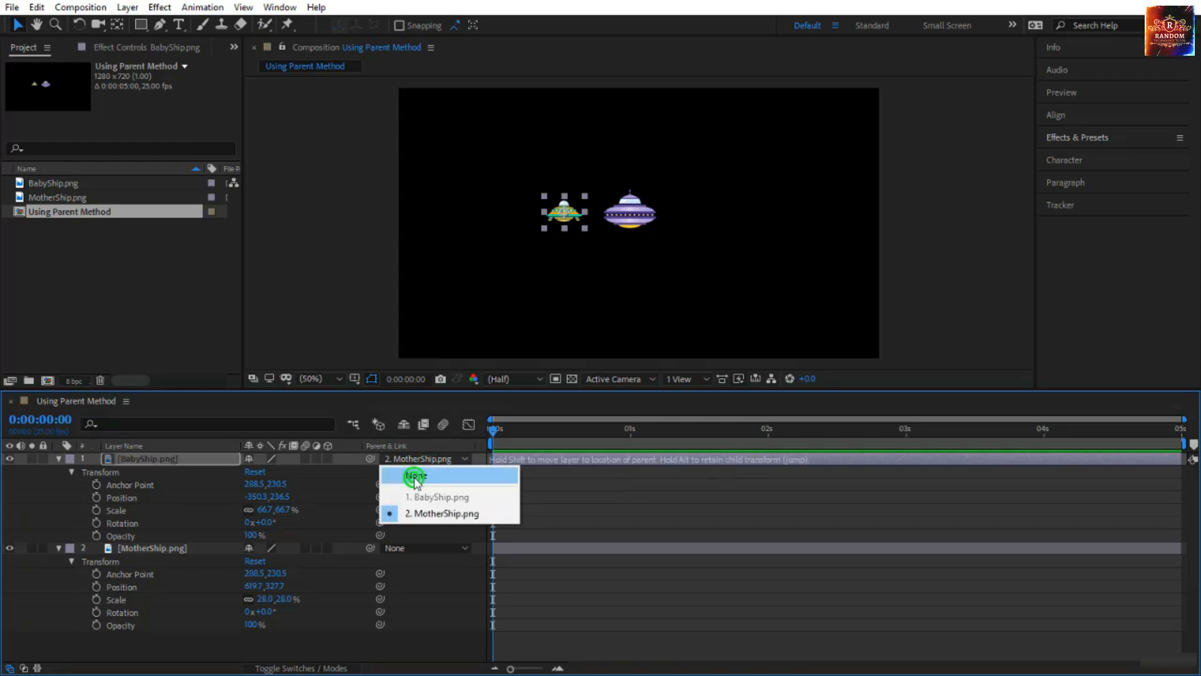
# Move MotherShip to about 223.7, 509.7 and BabyShip to about 630.8, 57.3 in the composition
pyautogui.moveTo(624, 231); pyautogui.dragTo(472, 296)
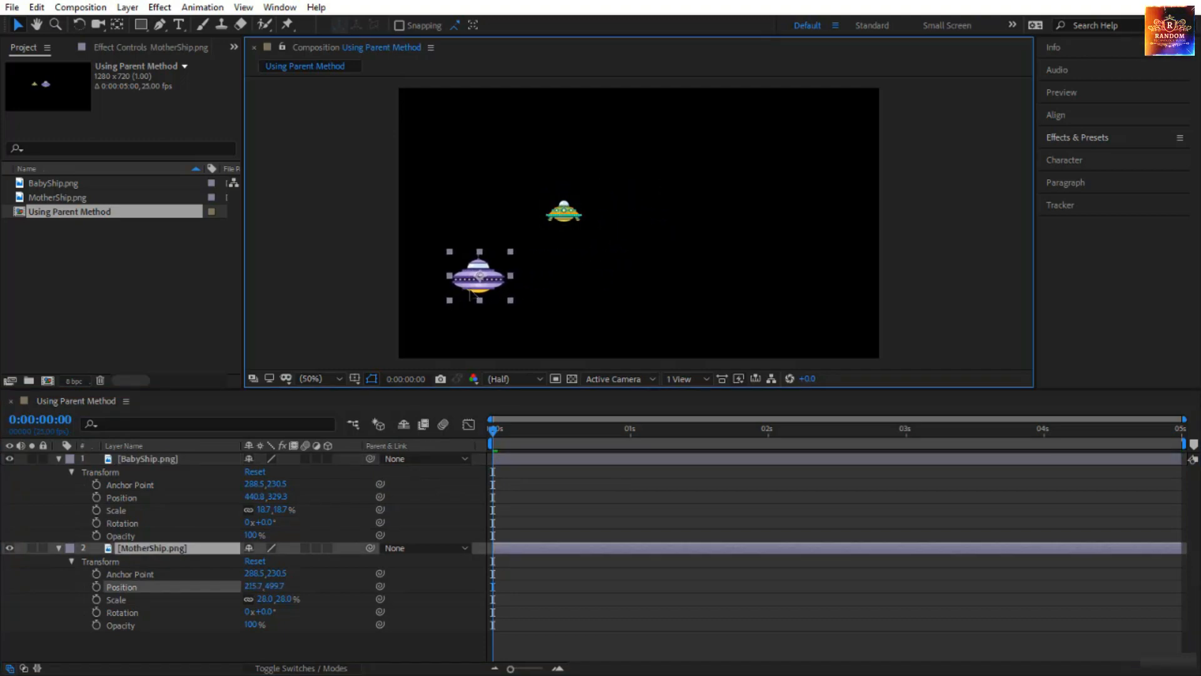
pyautogui.moveTo(571, 218); pyautogui.dragTo(642, 115)
pyautogui.click(512, 265)
pyautogui.moveTo(484, 279); pyautogui.dragTo(493, 294)
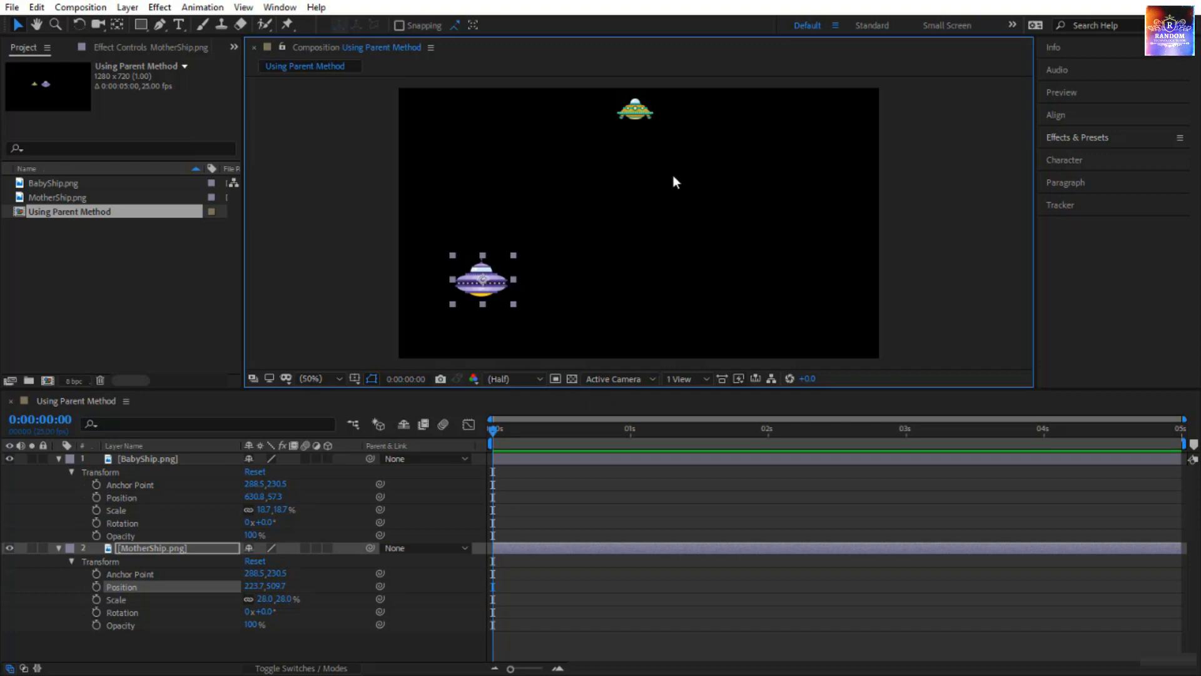
# Keyframe MotherShip's position at 0:00:00:00, and at 0:00:01:11 with the ship moved to about 607.7, 281.7
pyautogui.click(97, 587)
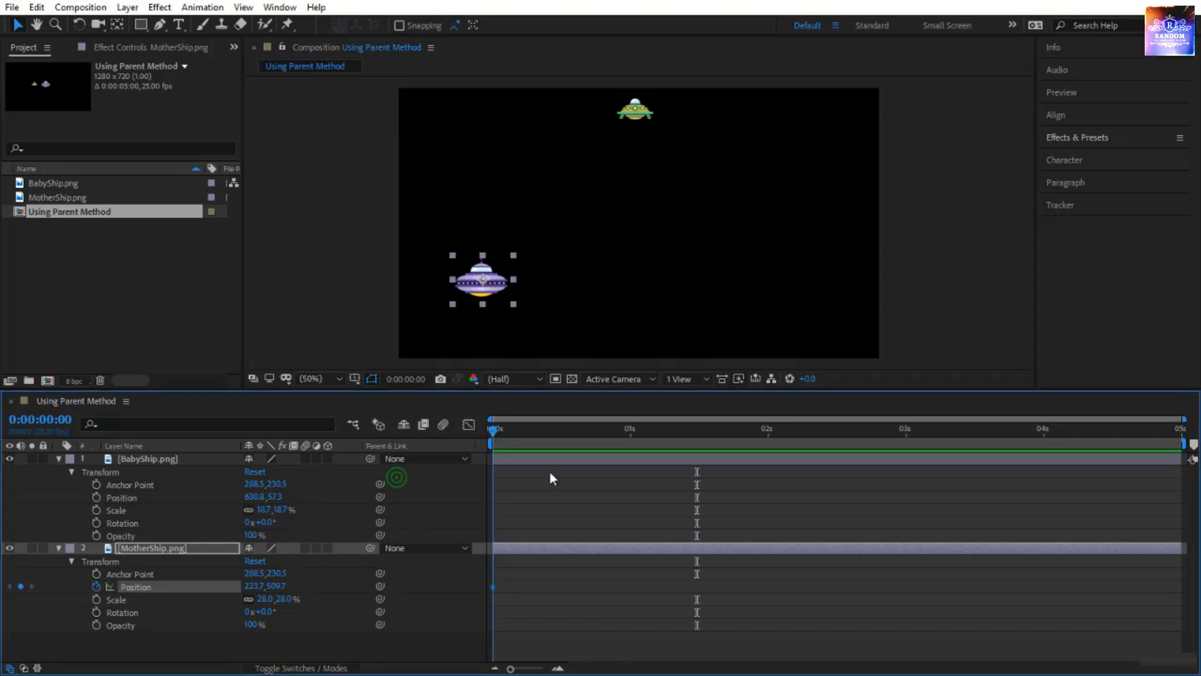
pyautogui.moveTo(550, 472); pyautogui.dragTo(692, 475)
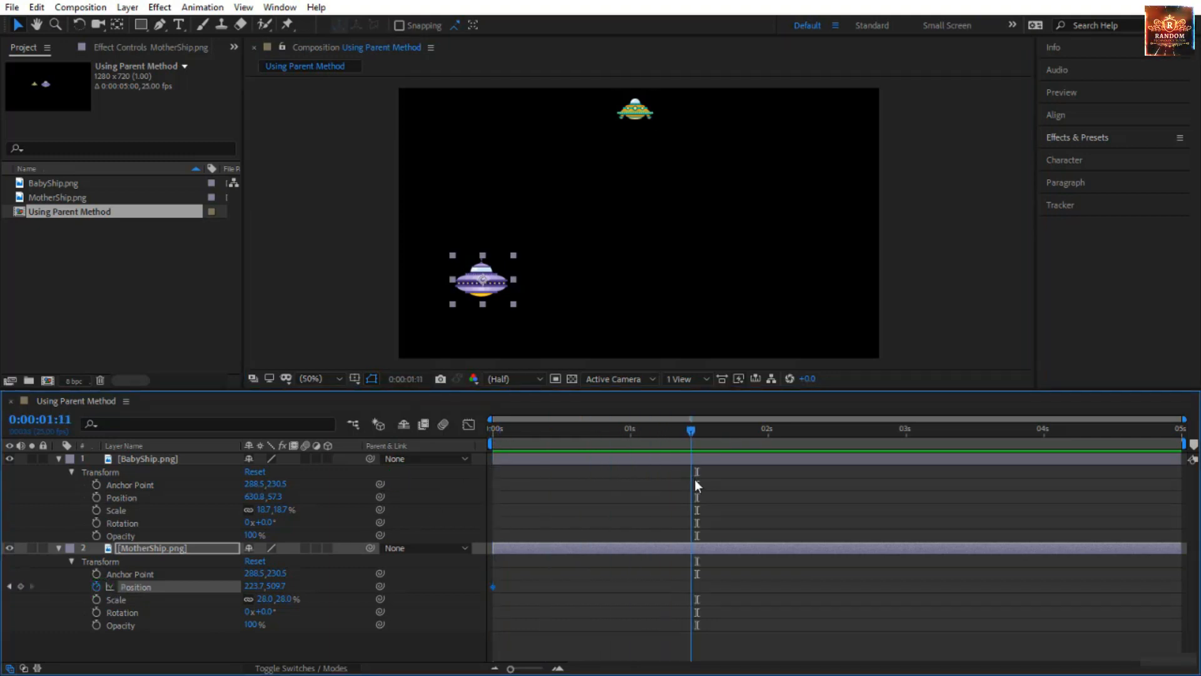
pyautogui.moveTo(502, 275); pyautogui.dragTo(646, 190)
# Add MotherShip position keyframes at 0:00:03:00 (about 831.7, 491.7) and at 0:00:04:24 (about 1099.7, 141.7)
pyautogui.click(692, 426)
pyautogui.moveTo(693, 428); pyautogui.dragTo(905, 452)
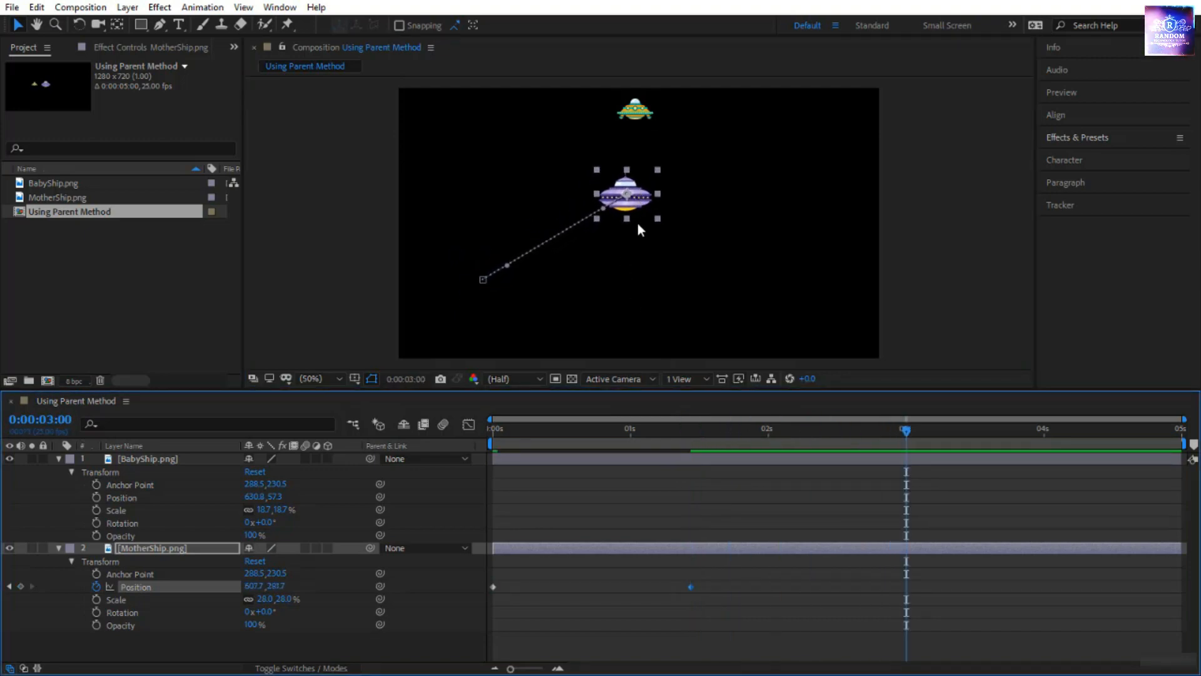
pyautogui.moveTo(641, 204); pyautogui.dragTo(727, 280)
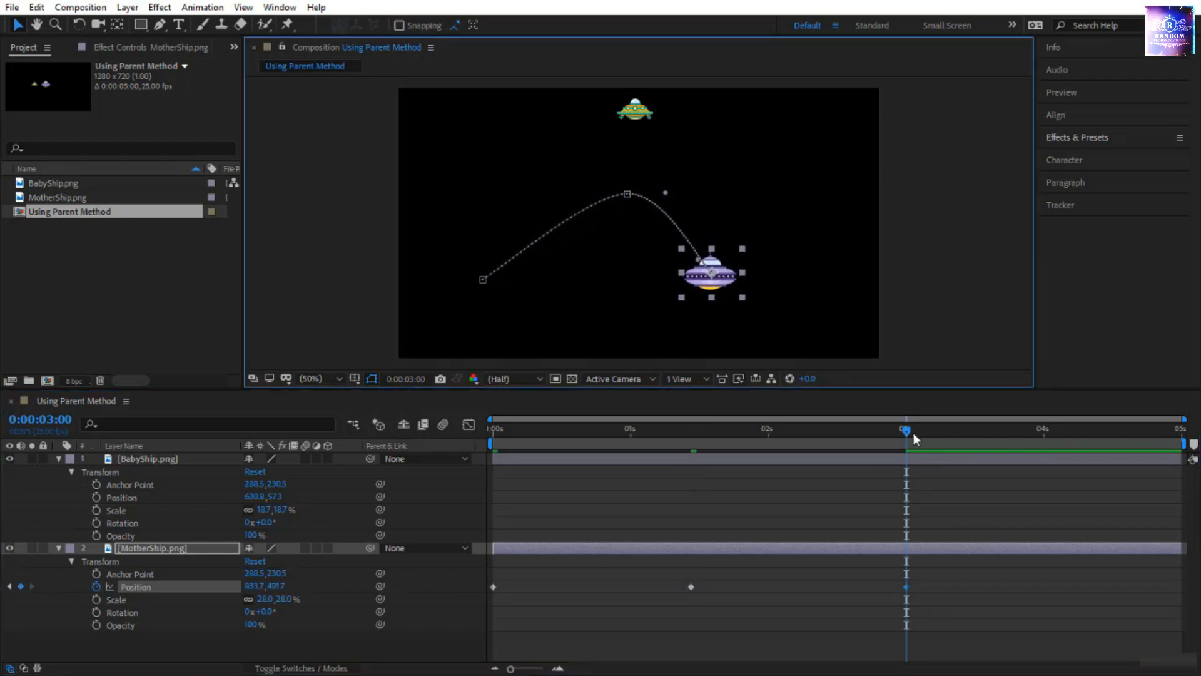
pyautogui.moveTo(914, 433); pyautogui.dragTo(1179, 432)
pyautogui.moveTo(702, 288); pyautogui.dragTo(808, 143)
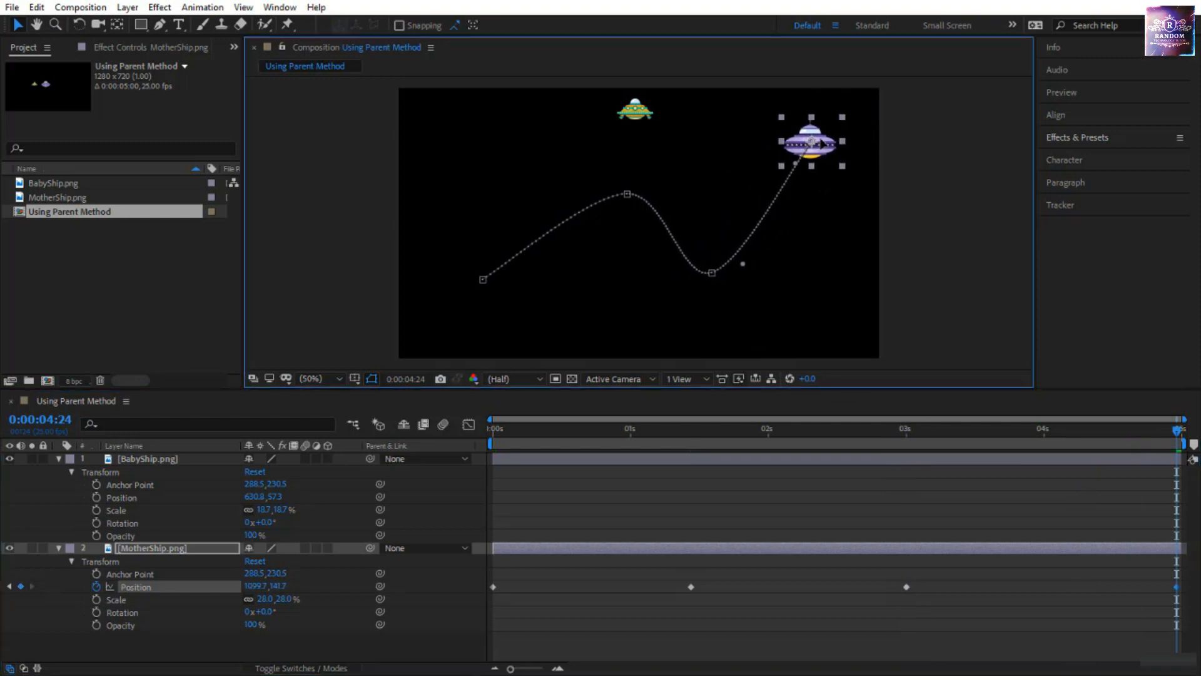
pyautogui.click(1167, 603)
# Reshape MotherShip's motion path by shifting its second keyframe point to the left and its third slightly downward
pyautogui.click(712, 275)
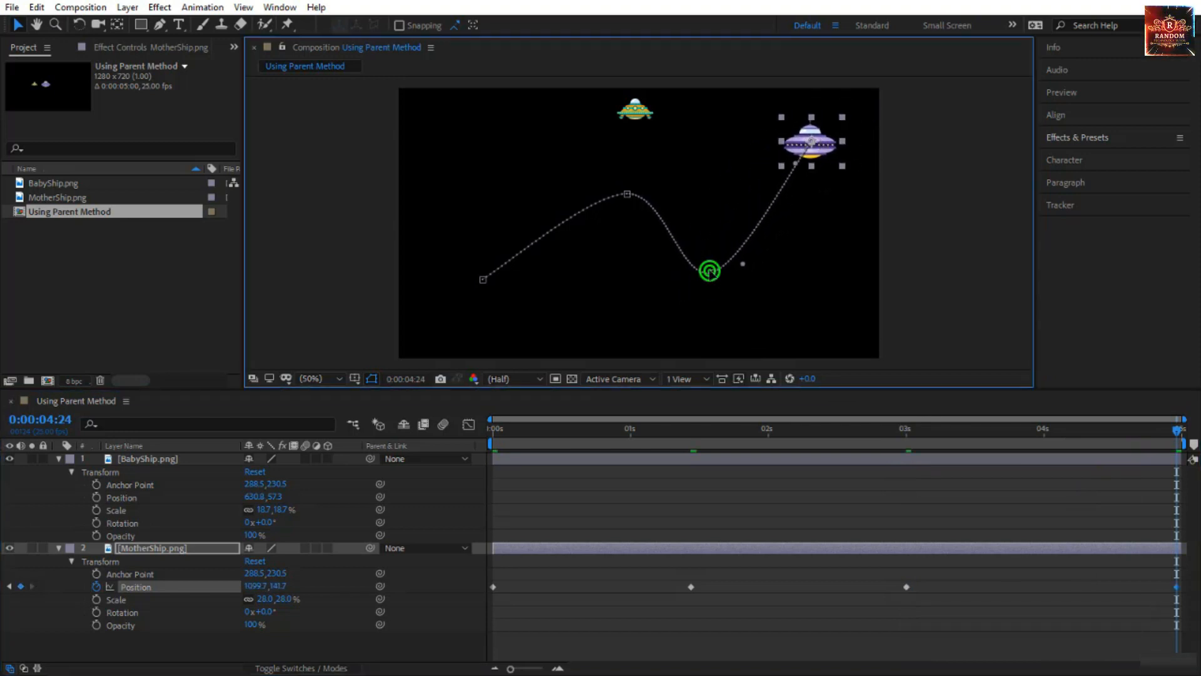
pyautogui.moveTo(626, 194); pyautogui.dragTo(570, 192)
pyautogui.moveTo(712, 273); pyautogui.dragTo(714, 281)
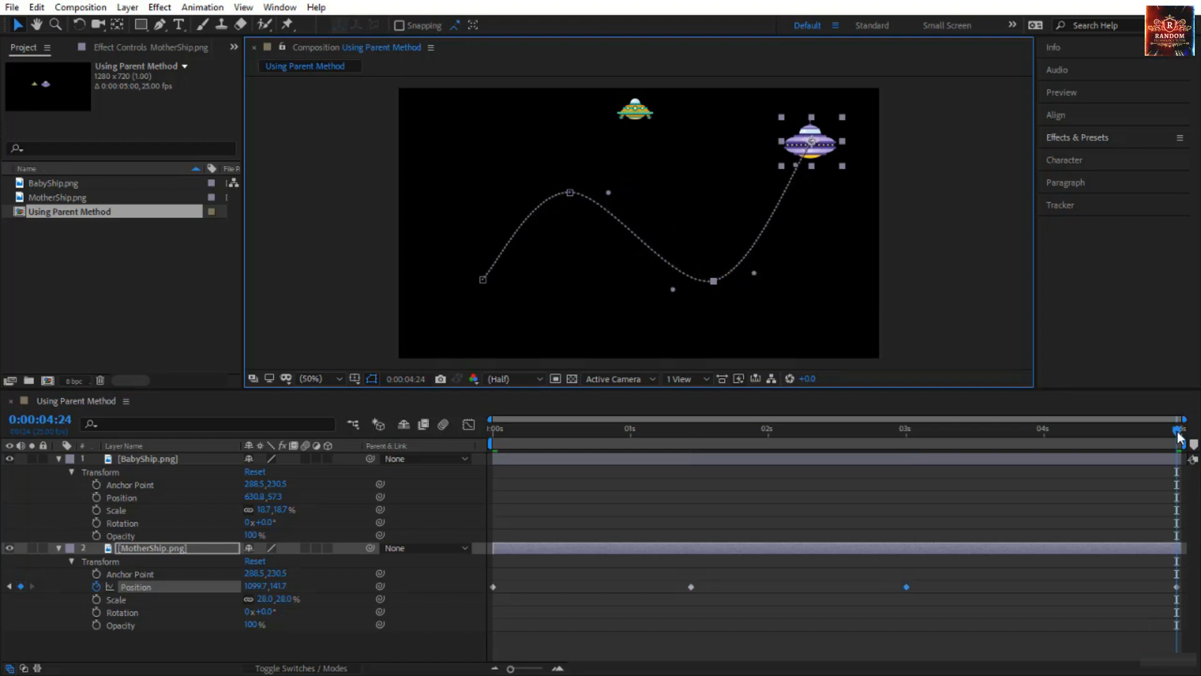
# Preview MotherShip's motion along its path from the start of the composition
pyautogui.moveTo(1177, 431); pyautogui.dragTo(182, 614)
pyautogui.press('space')
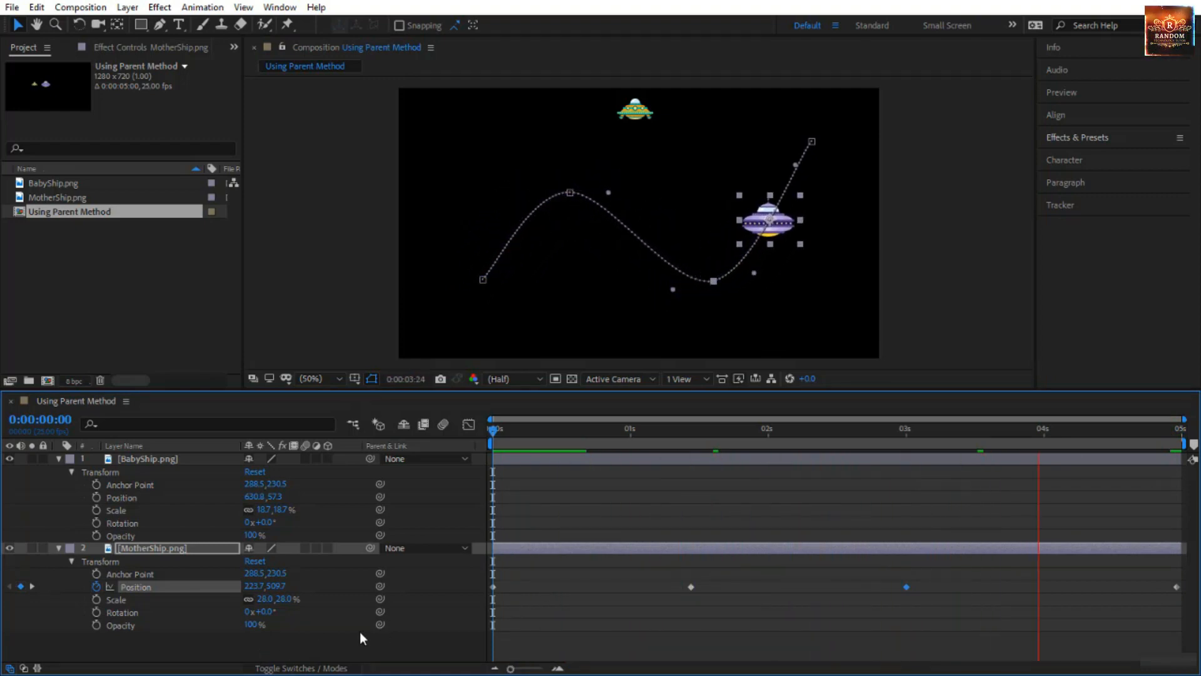
pyautogui.click(382, 639)
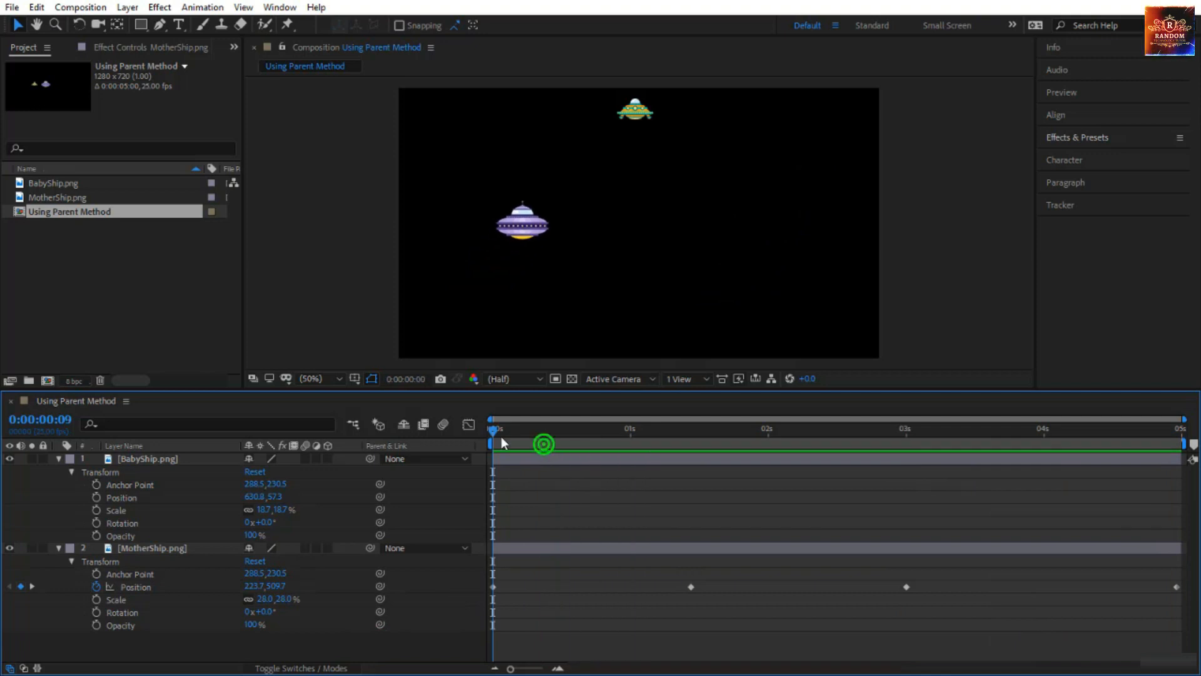
pyautogui.press('space')
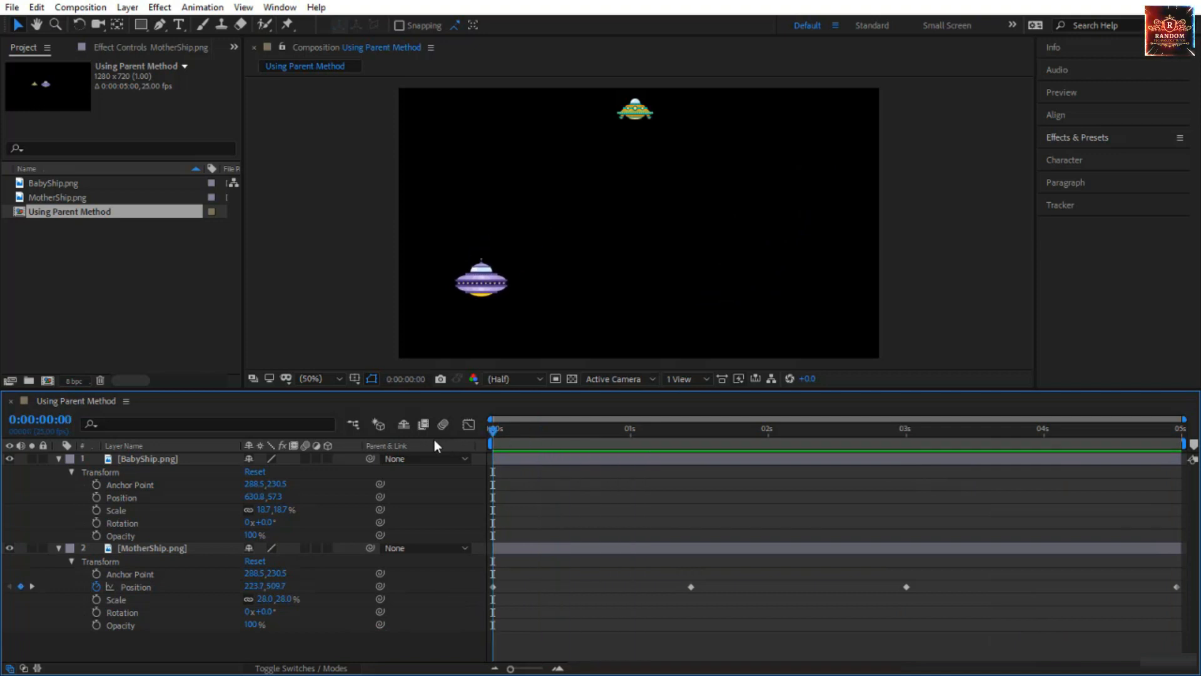
# Draw a circle centred on MotherShip with the Ellipse tool as a new shape layer
pyautogui.click(141, 23)
pyautogui.click(186, 63)
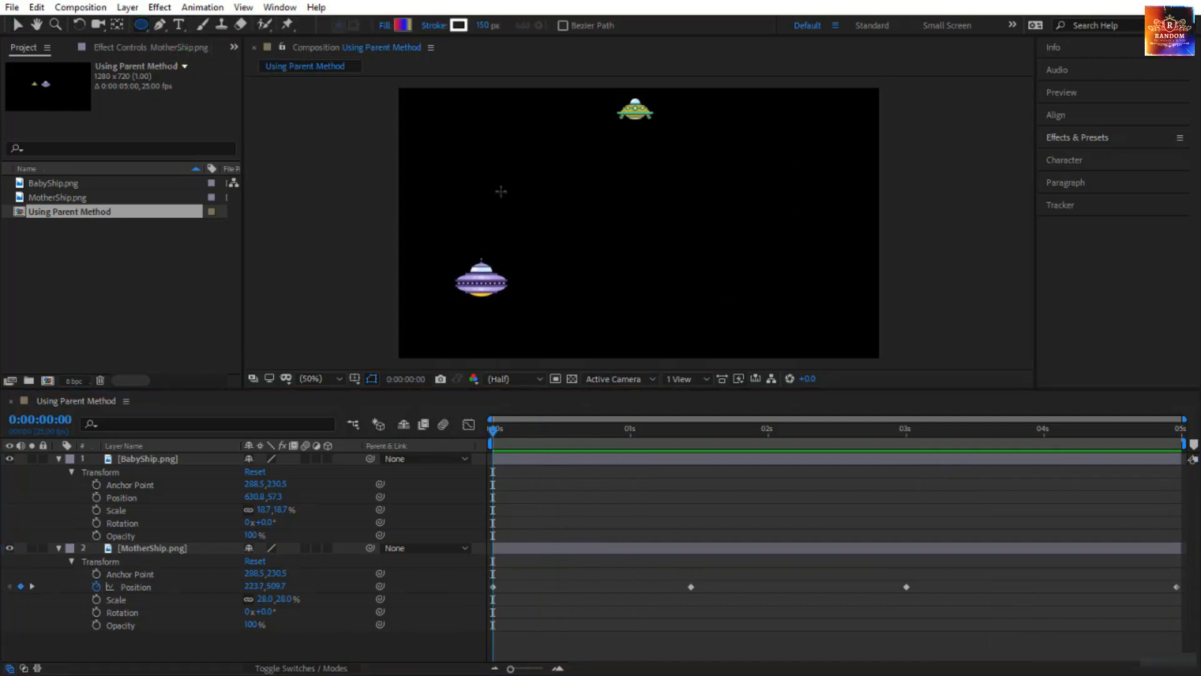
pyautogui.click(479, 282)
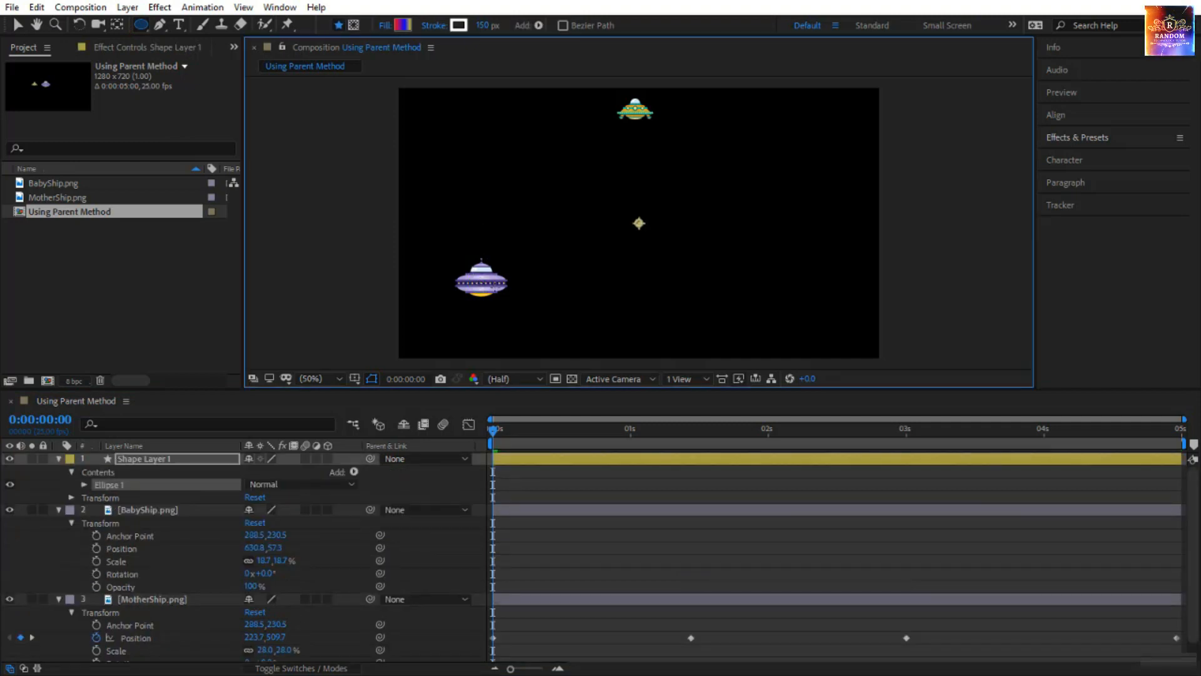
pyautogui.moveTo(494, 289); pyautogui.dragTo(520, 304)
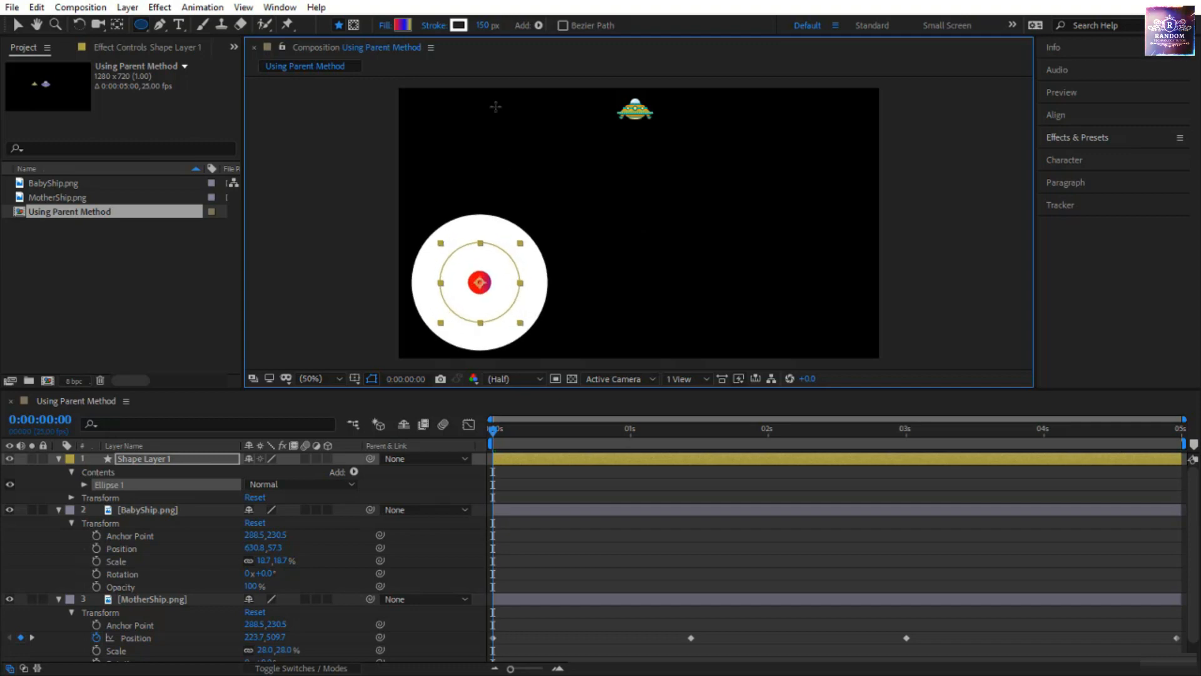
# Set the circle's stroke width to 20 px
pyautogui.click(494, 26)
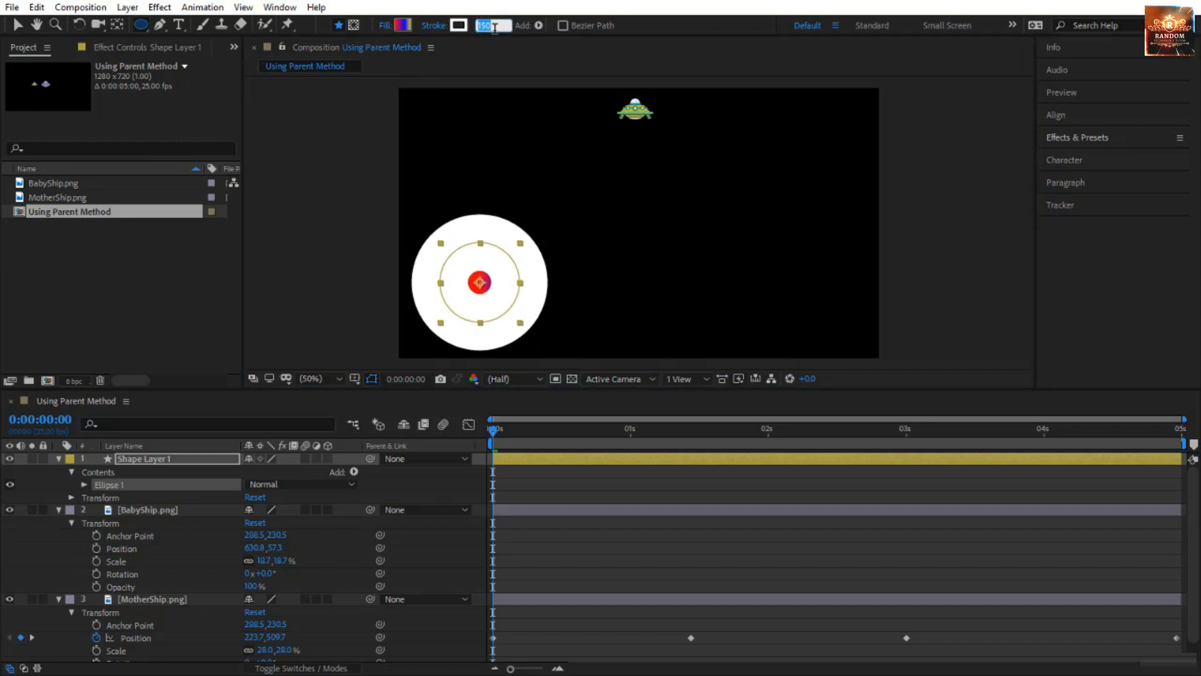
pyautogui.write('20')
pyautogui.press('Return')
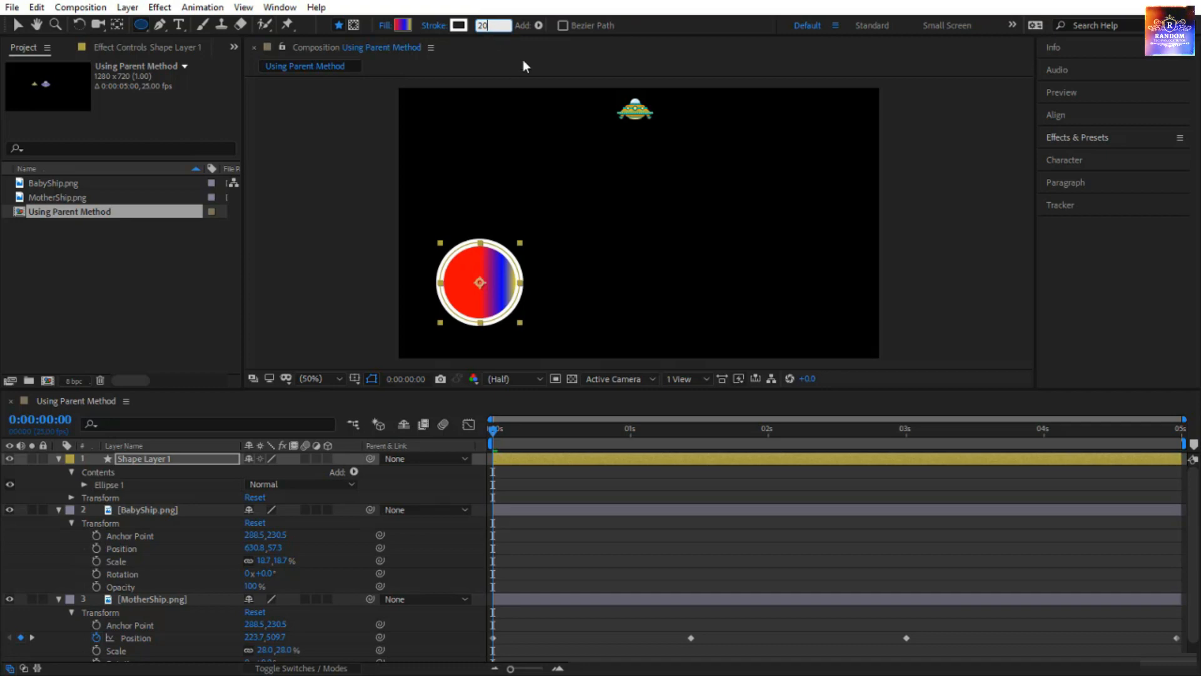
# Change the circle's fill to Solid Color with 70% opacity
pyautogui.click(385, 26)
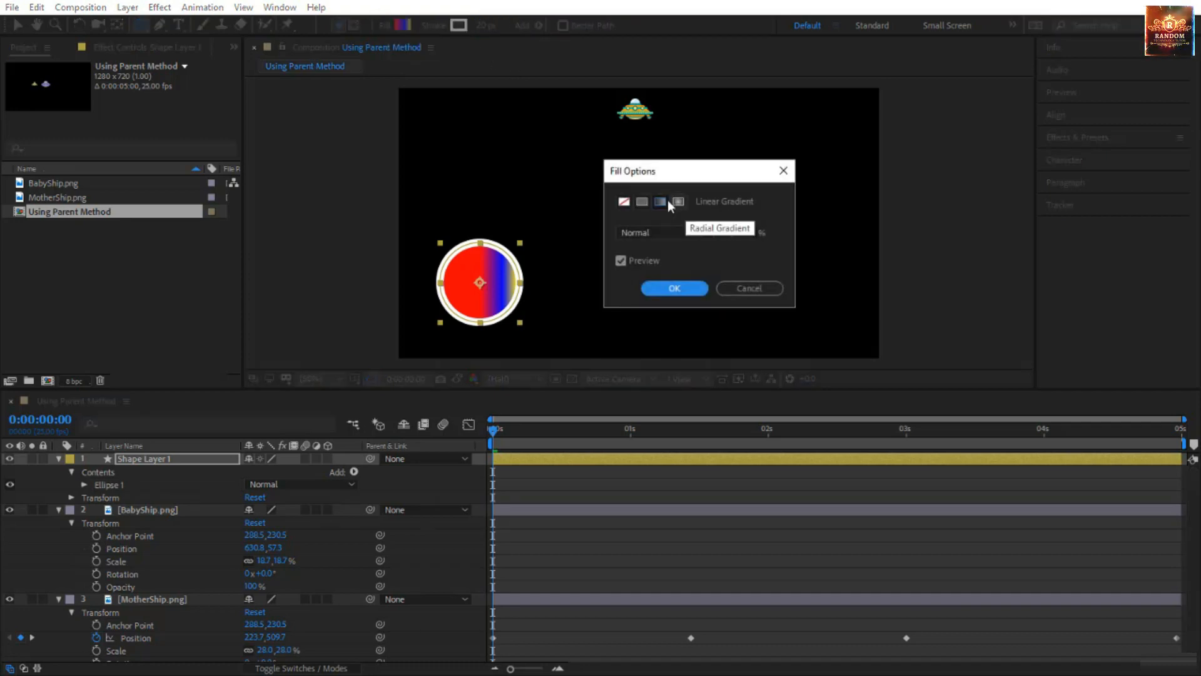
pyautogui.click(643, 200)
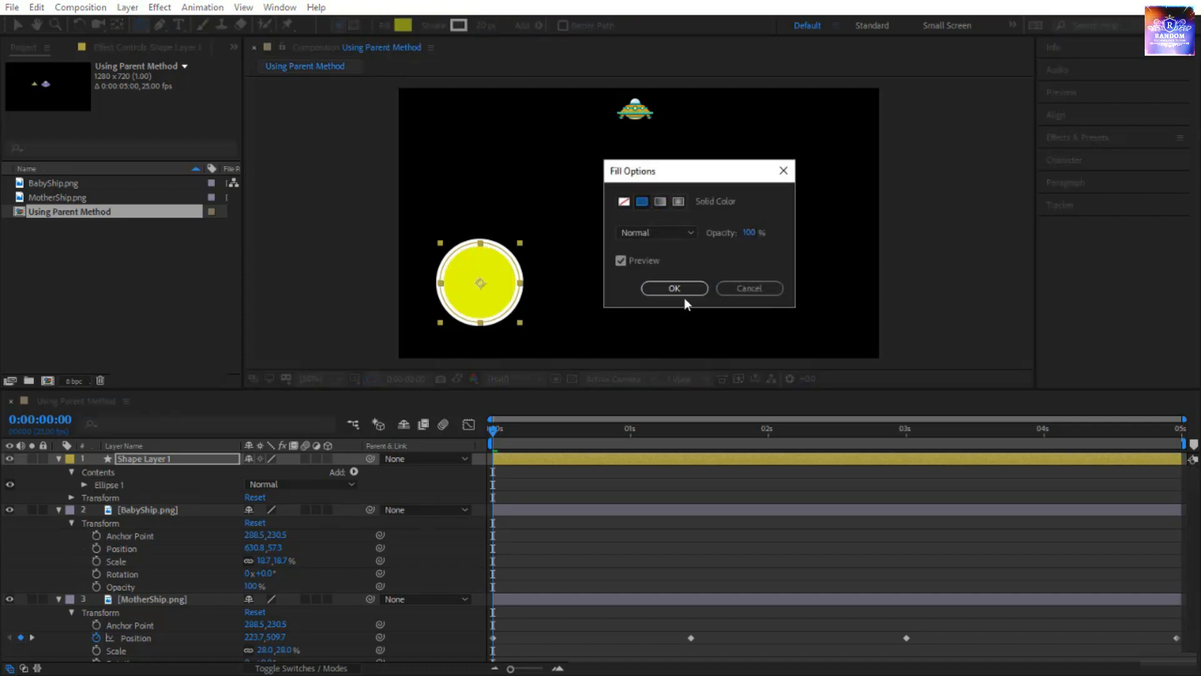
pyautogui.moveTo(751, 235); pyautogui.dragTo(722, 239)
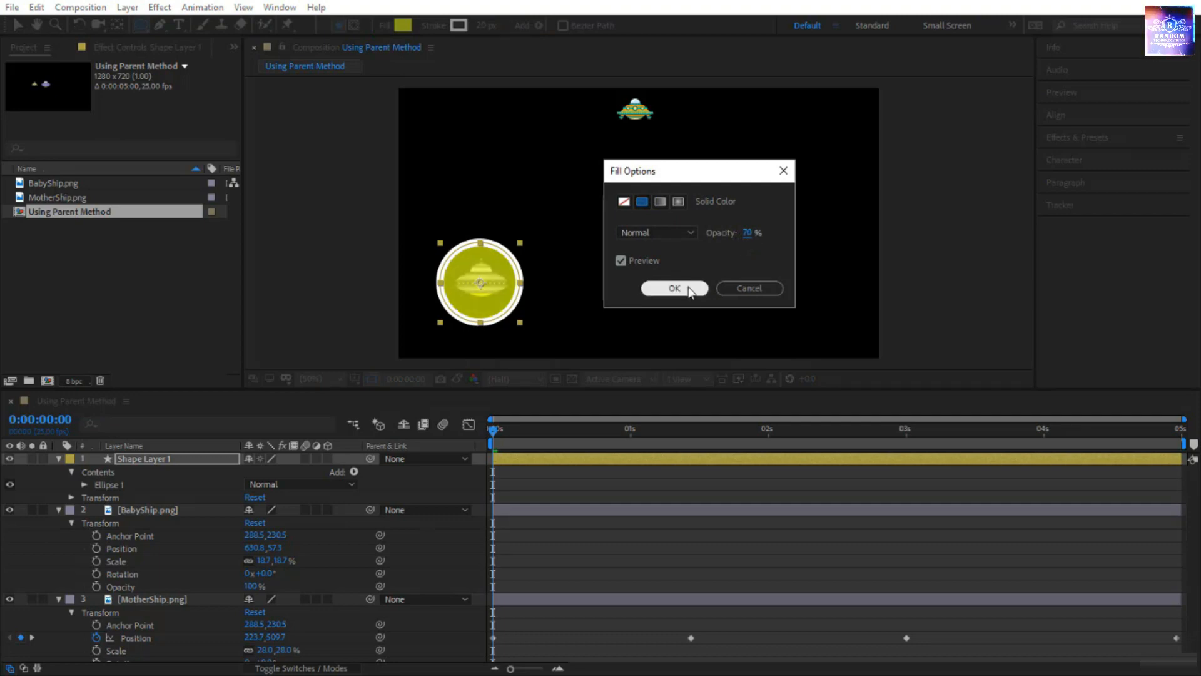
pyautogui.click(690, 288)
# Rename the shape layer as Circle
pyautogui.click(223, 464)
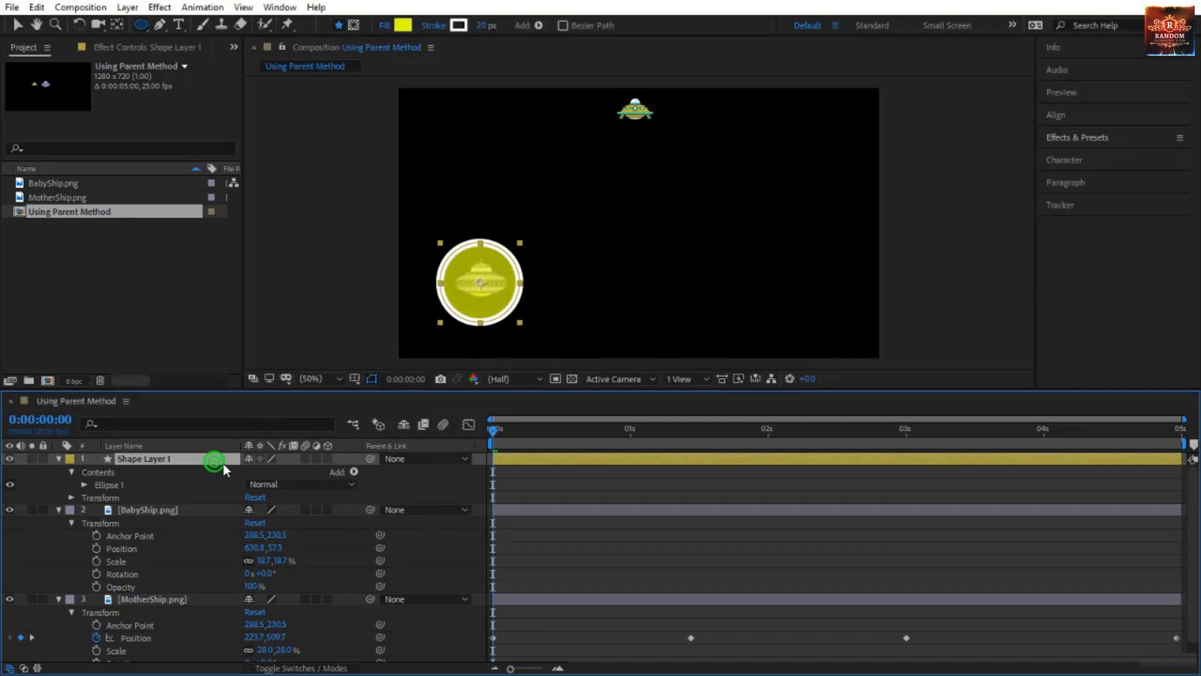
pyautogui.press('Return')
pyautogui.write('Circle')
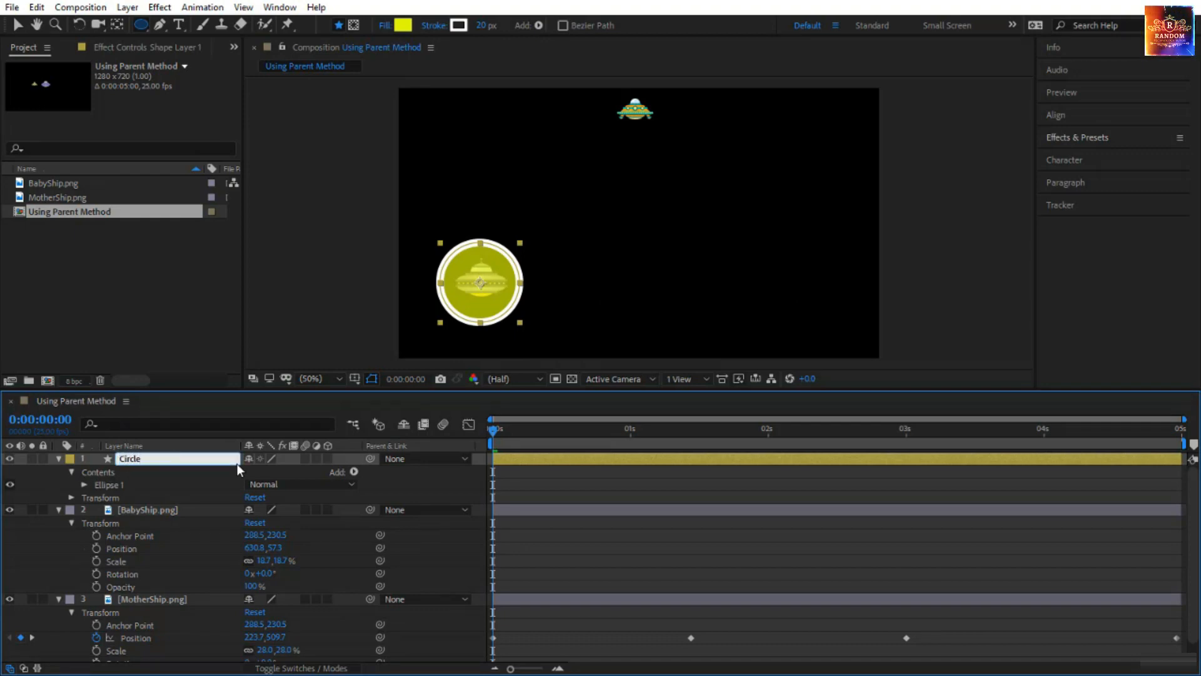
pyautogui.press('Return')
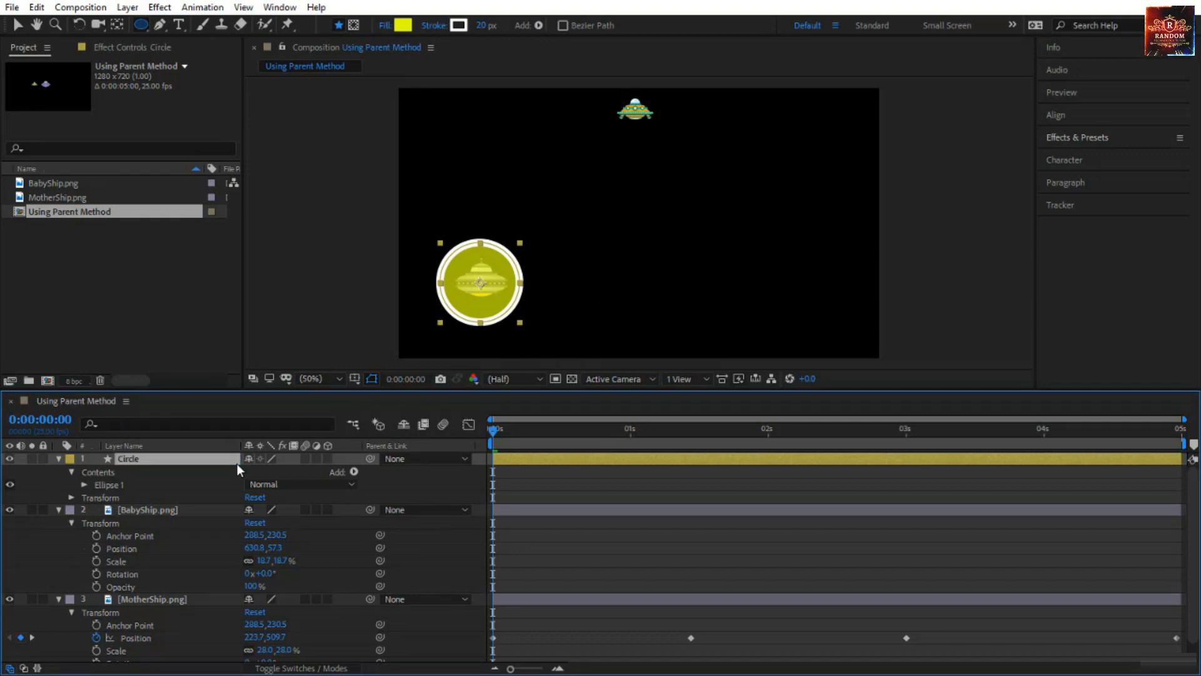
# Collapse the properties of all layers and place the Circle layer below MotherShip in the layer order
pyautogui.hotkey('ctrl', 'a')
pyautogui.click(58, 459)
pyautogui.click(154, 555)
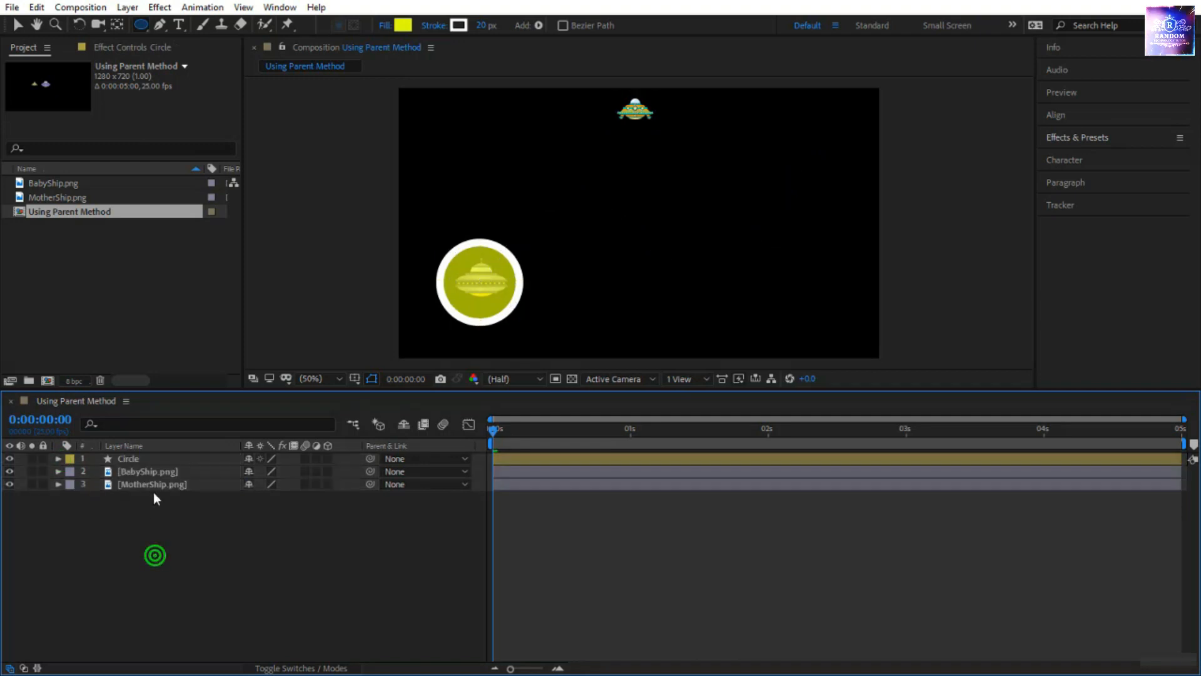
pyautogui.moveTo(152, 458); pyautogui.dragTo(153, 494)
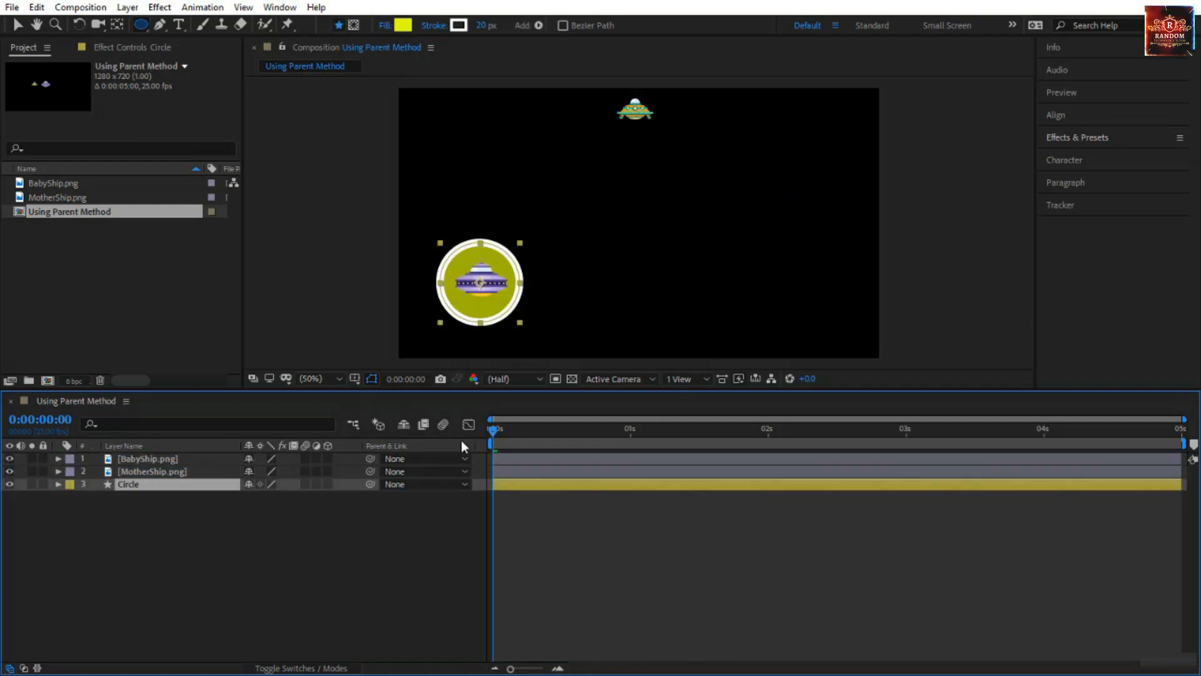
# Expand the Circle layer's Stroke 1 properties and set its line cap to Round Cap
pyautogui.click(58, 485)
pyautogui.click(83, 510)
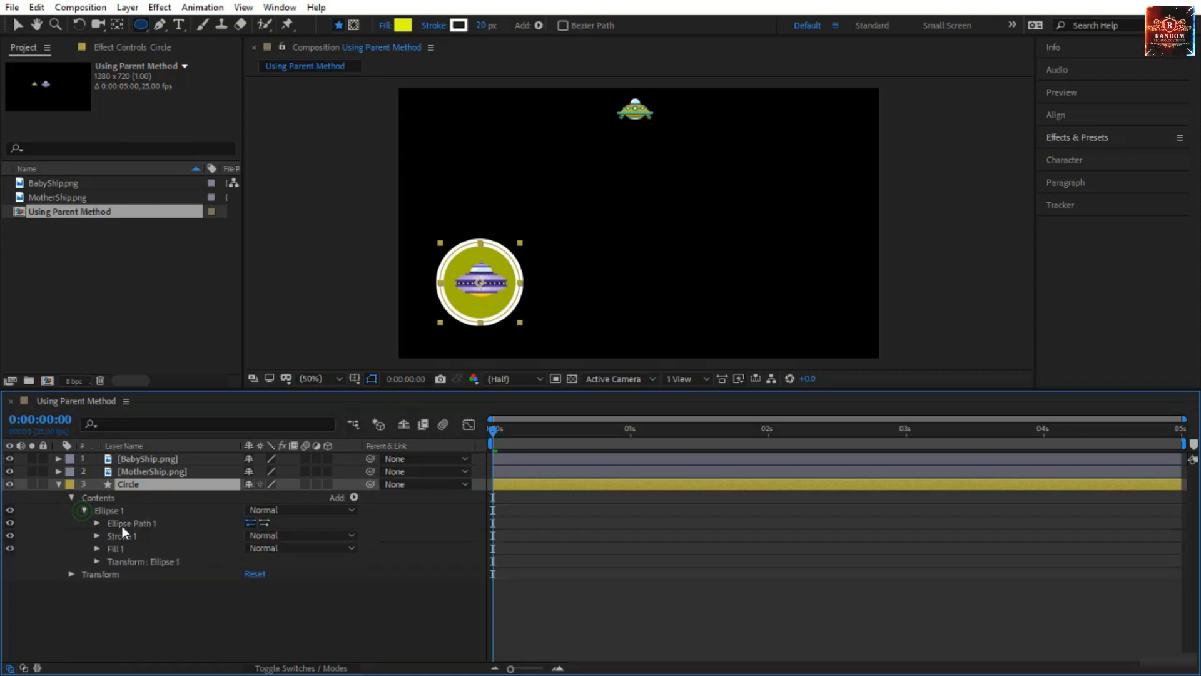
pyautogui.click(97, 536)
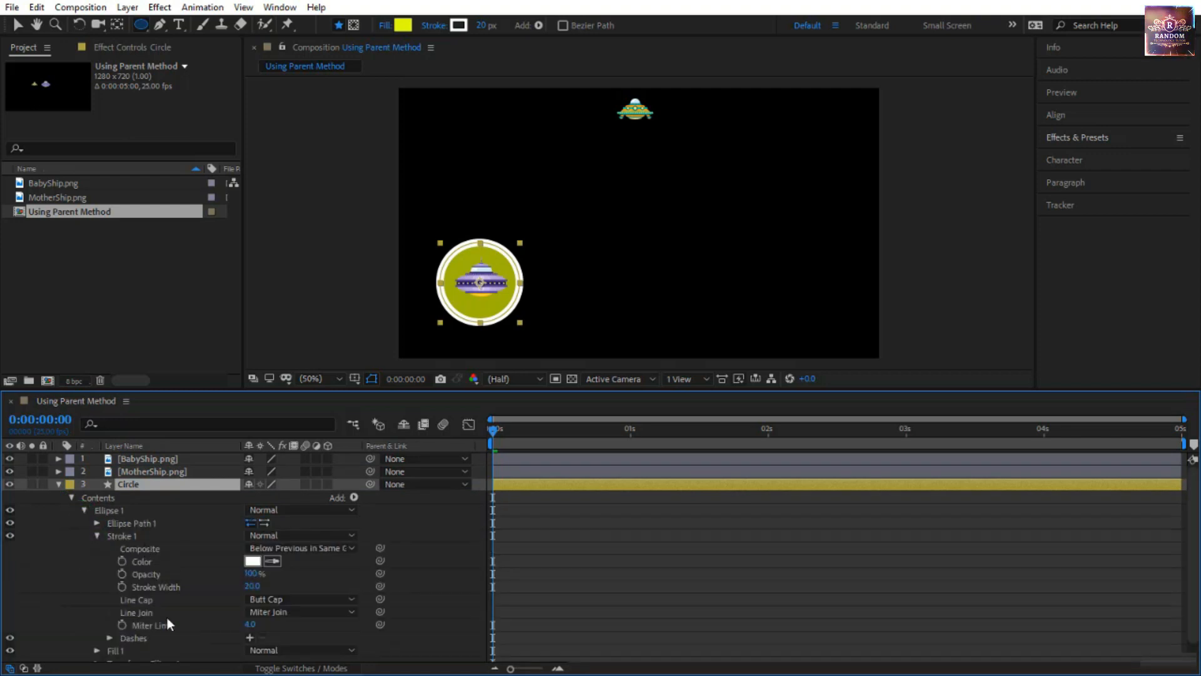
pyautogui.click(279, 601)
pyautogui.click(285, 631)
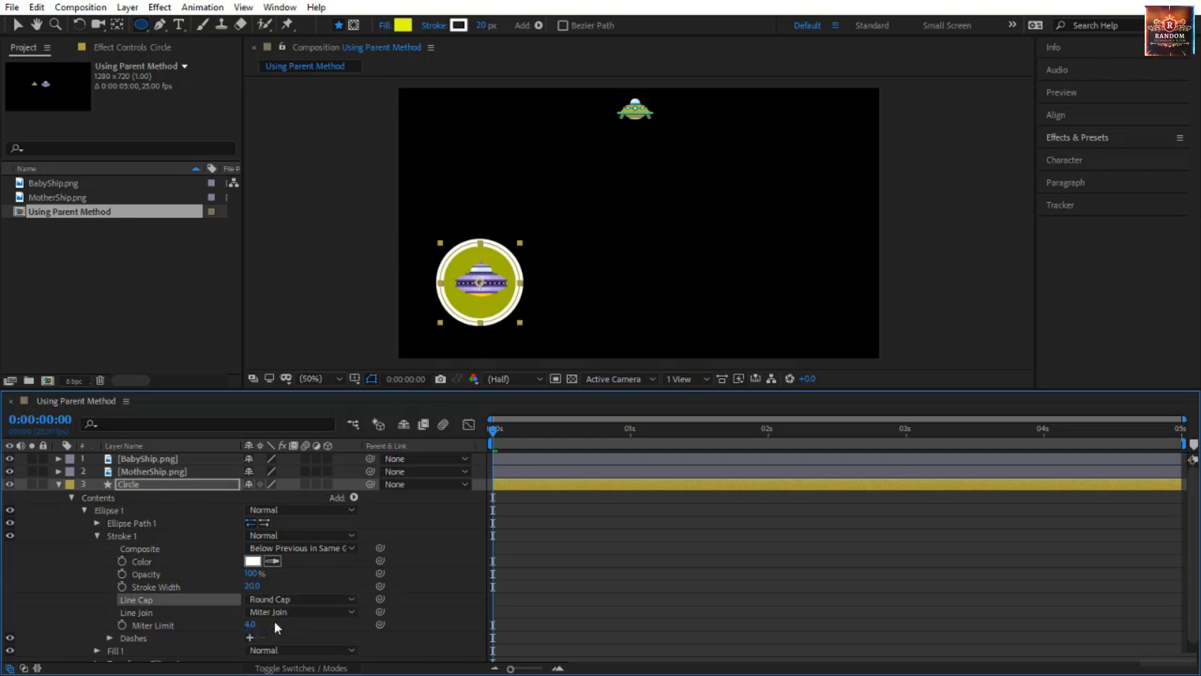
pyautogui.scroll(-1, 148, 622)
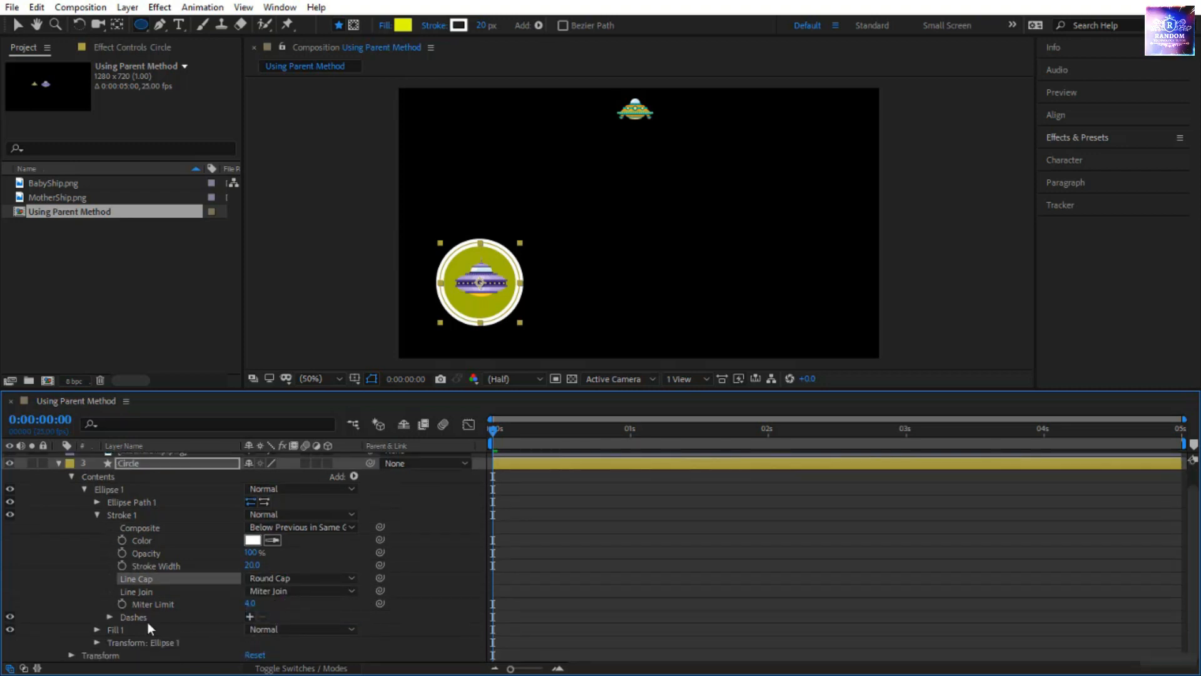
# Add dashes to the Circle layer's Stroke 1 with Dash 0 and Gap about 33, and collapse the layer's properties
pyautogui.click(251, 616)
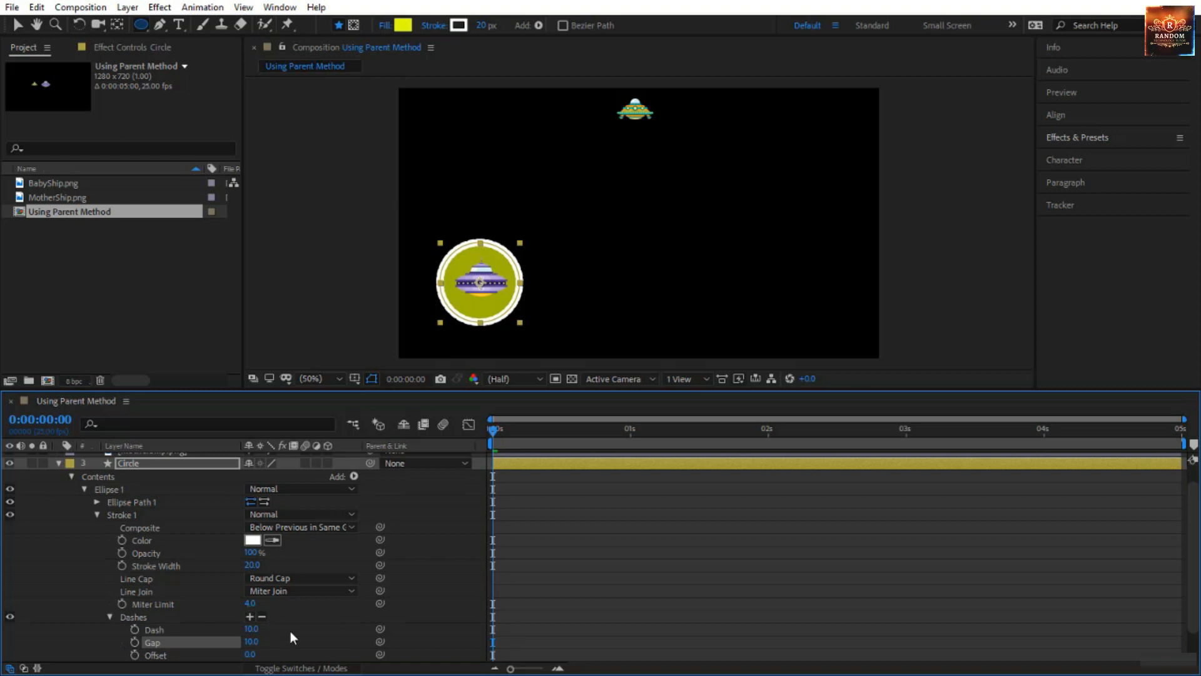
pyautogui.moveTo(251, 629)
pyautogui.mouseDown()
pyautogui.moveTo(251, 645)
pyautogui.moveTo(266, 645)
pyautogui.mouseUp()
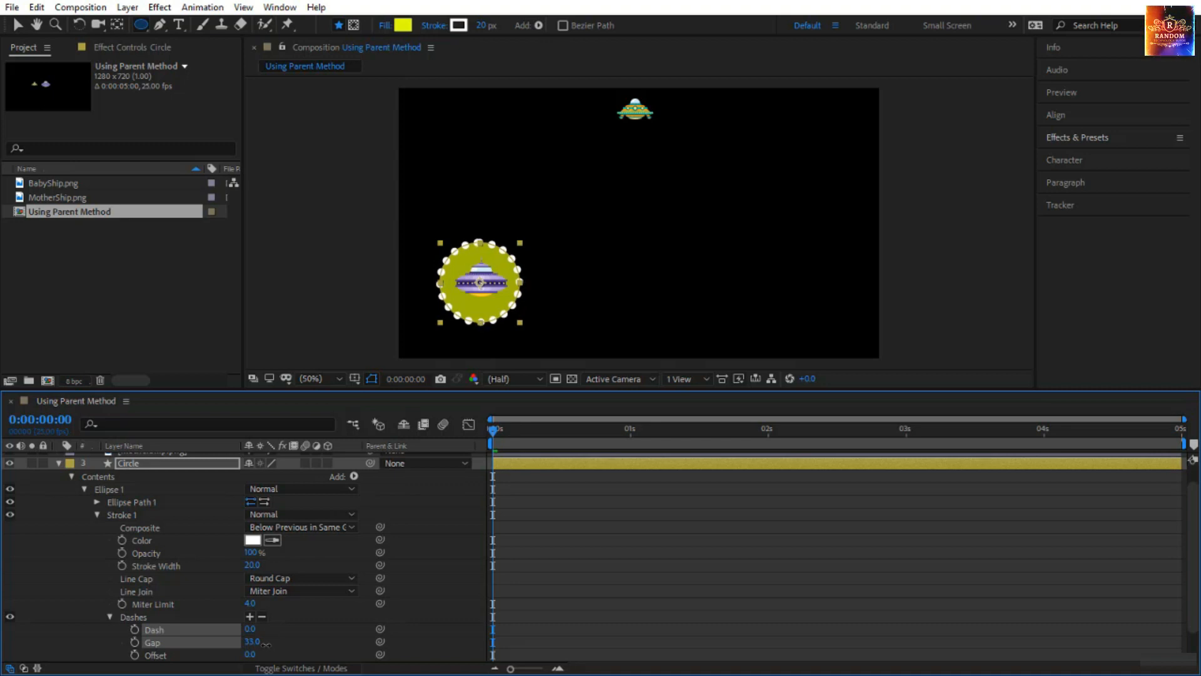
pyautogui.click(614, 604)
pyautogui.scroll(2, 62, 484)
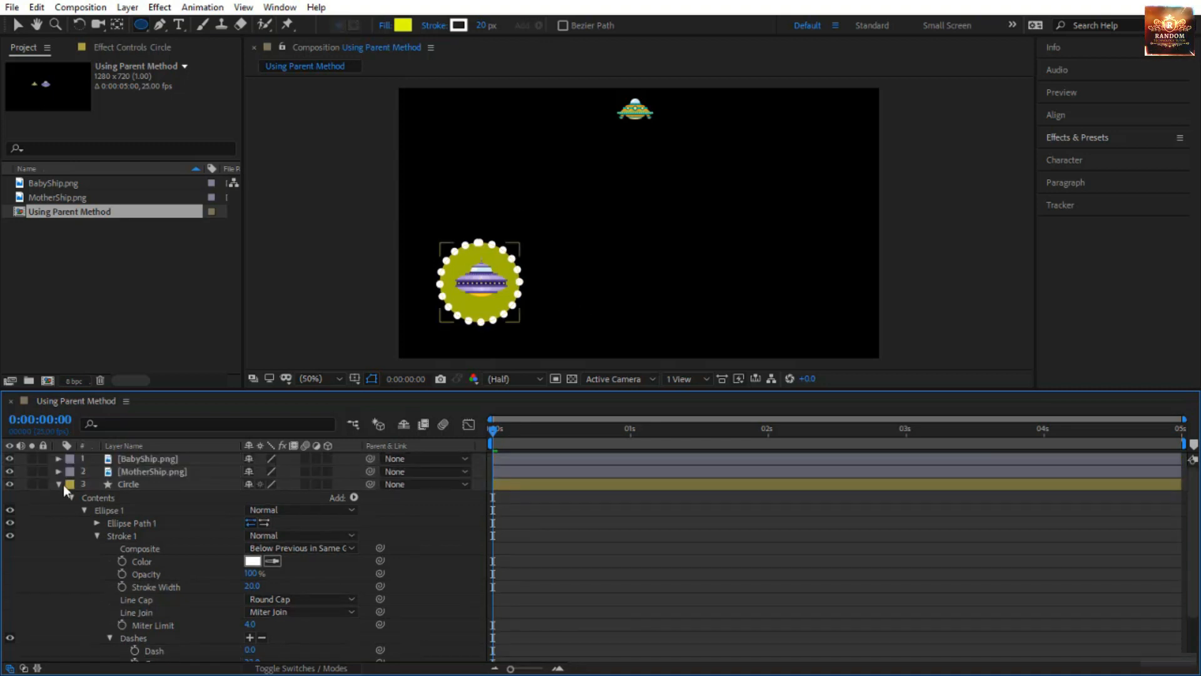
pyautogui.click(57, 486)
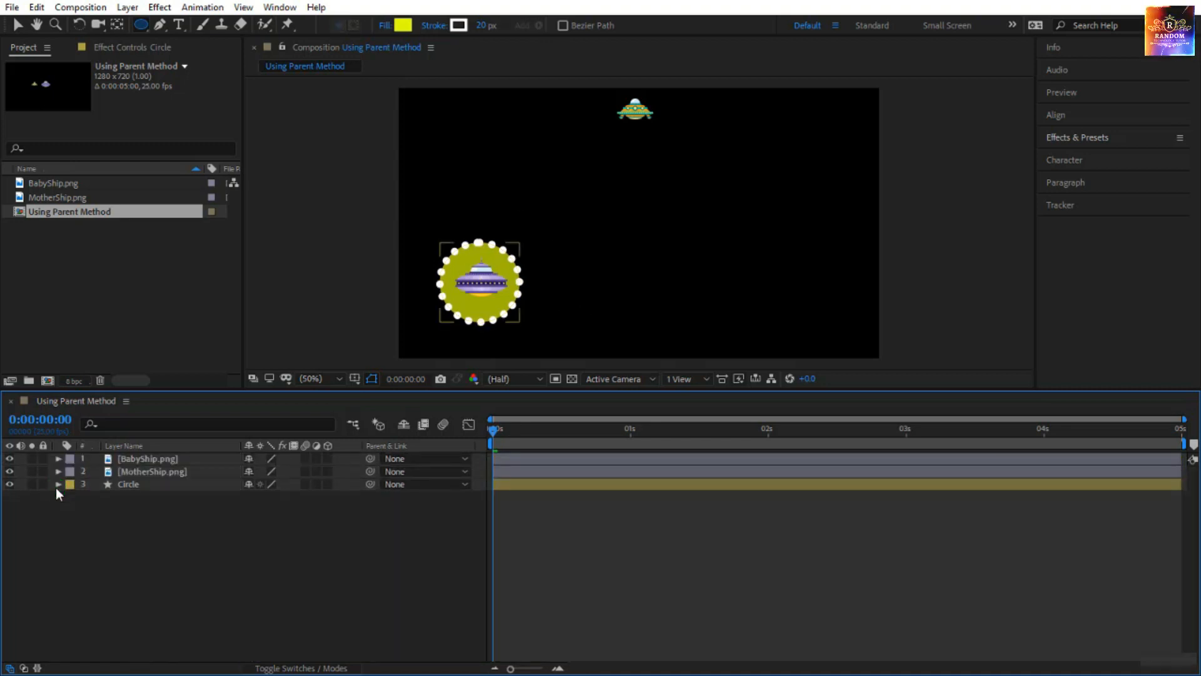
# Parent the Circle layer to MotherShip.png and preview the linked motion
pyautogui.moveTo(369, 485); pyautogui.dragTo(190, 471)
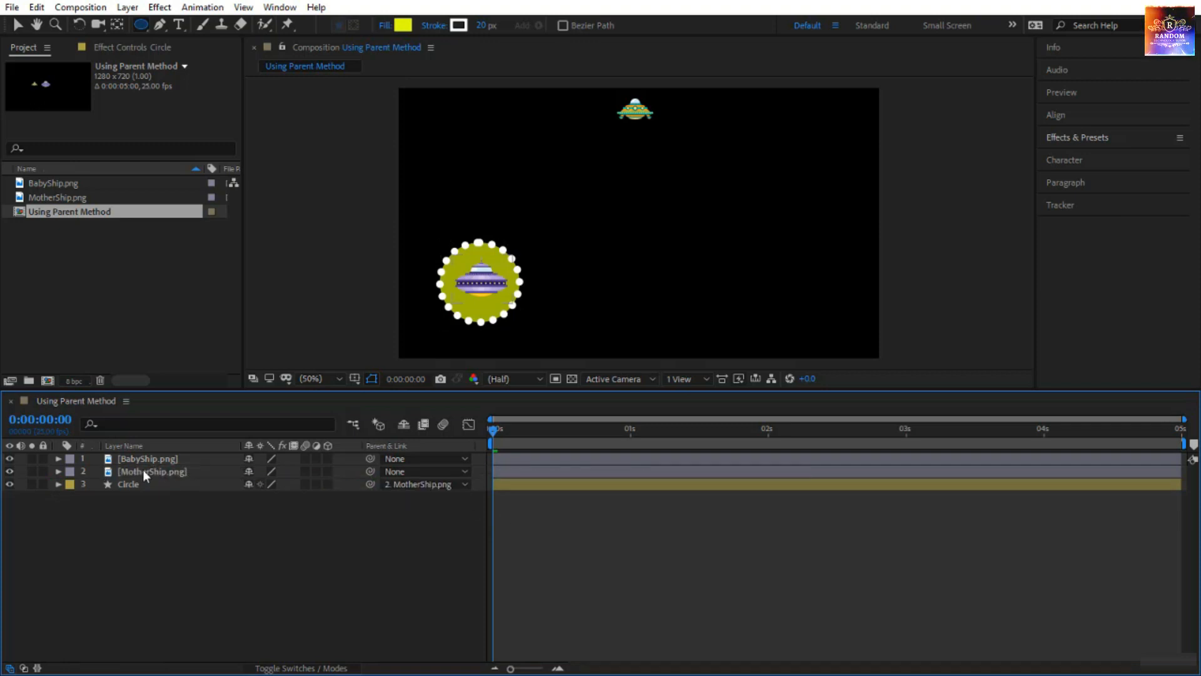
pyautogui.click(129, 486)
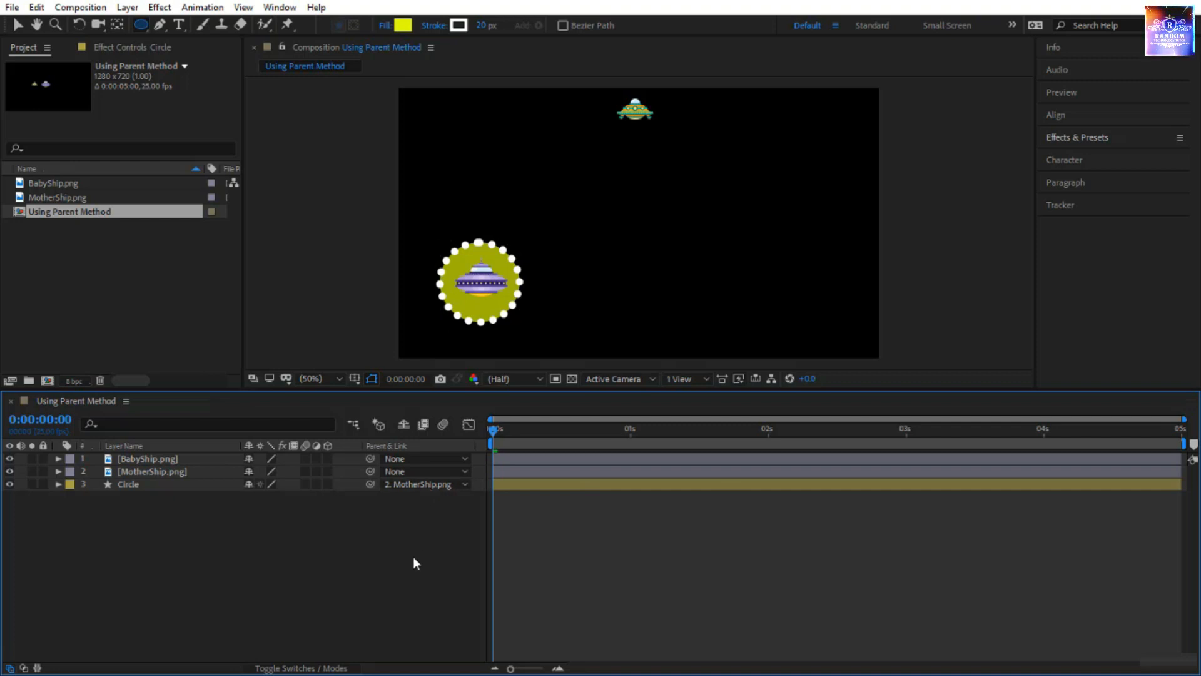
pyautogui.press('space')
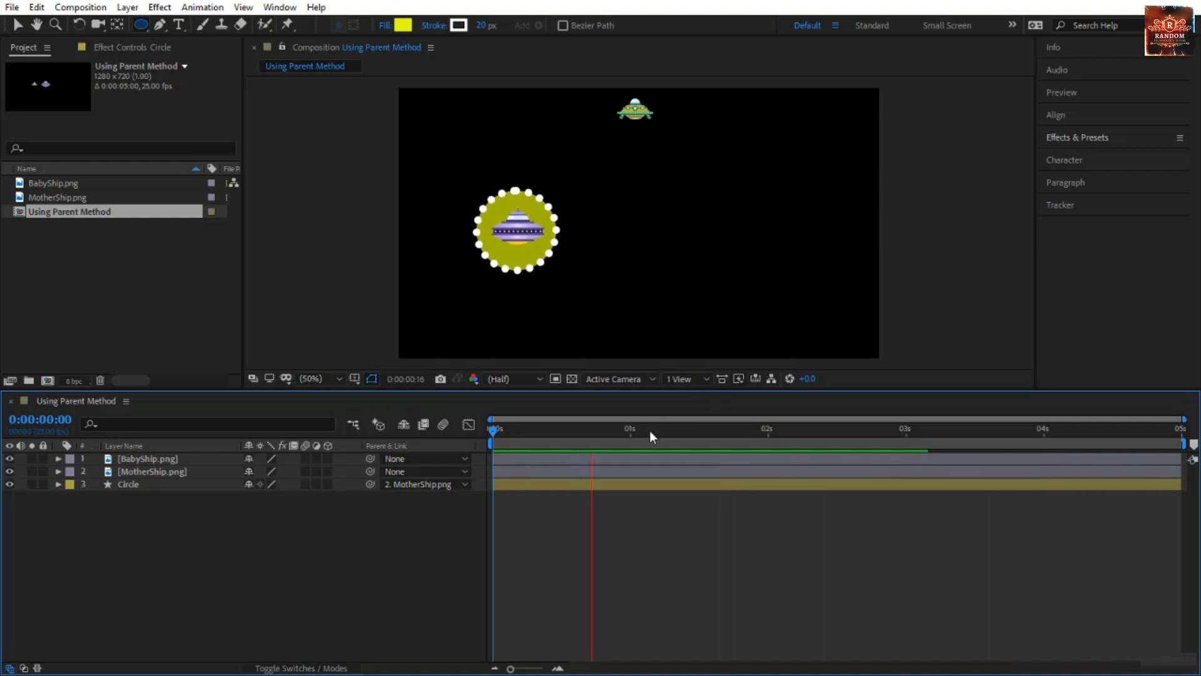
pyautogui.press('space')
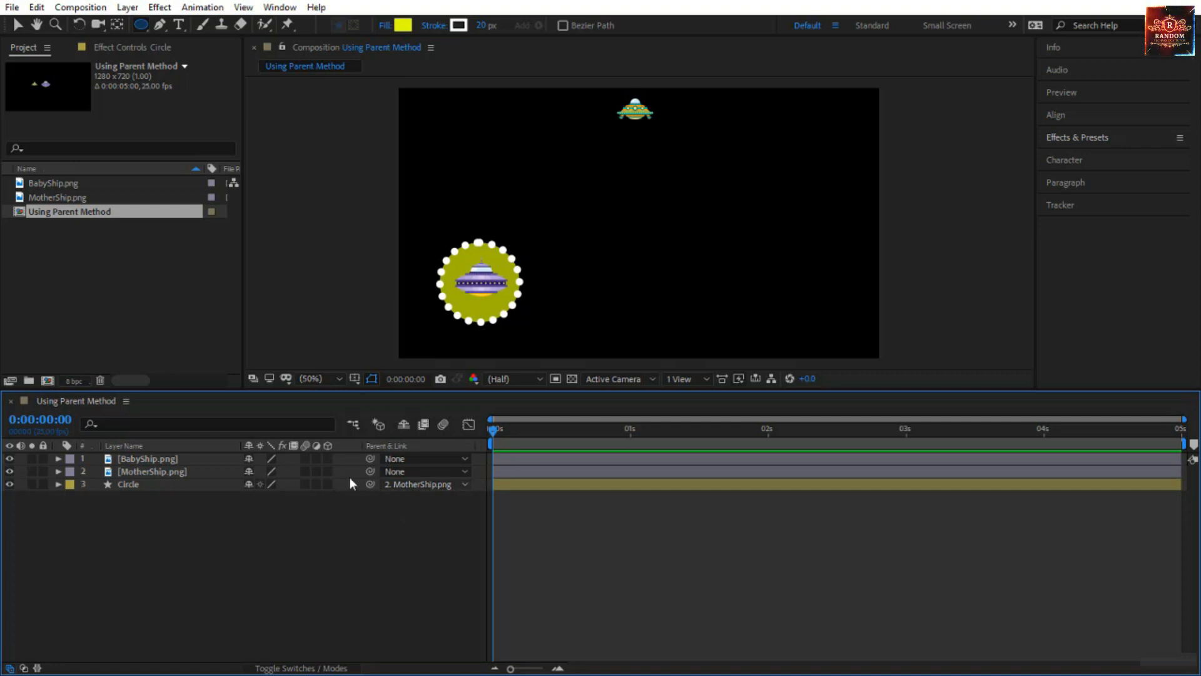
# Keyframe the Circle layer's rotation from 0 at the first frame to 2 full revolutions at the last frame
pyautogui.click(174, 485)
pyautogui.press('r')
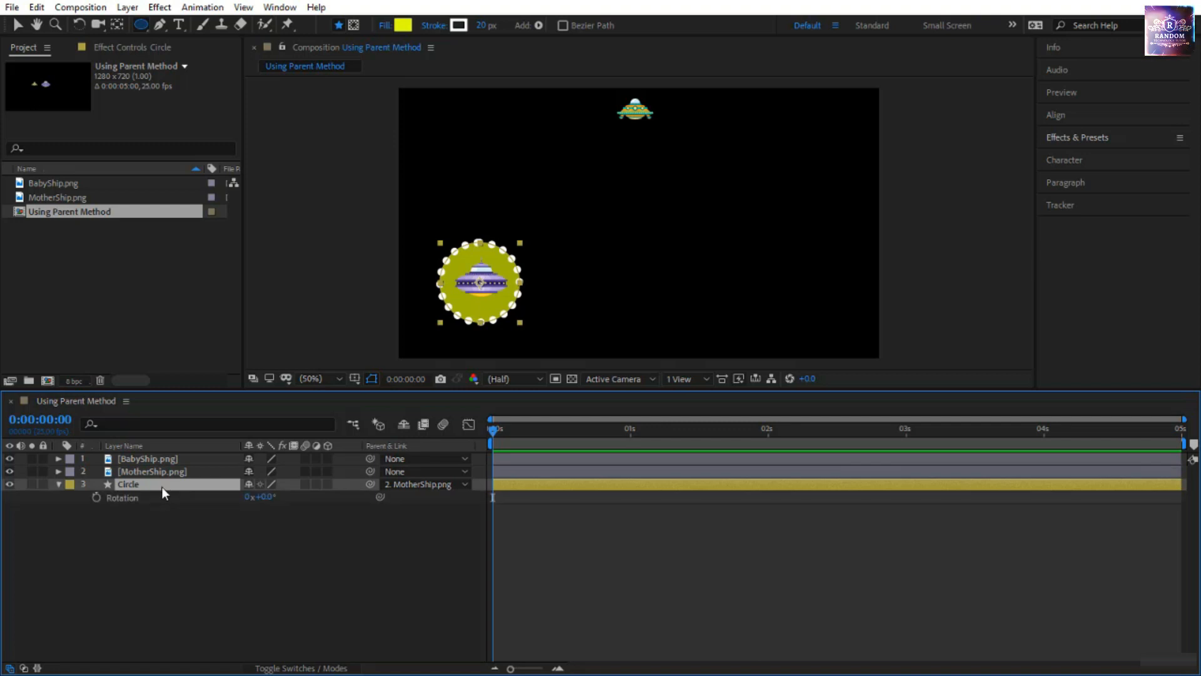
pyautogui.click(98, 497)
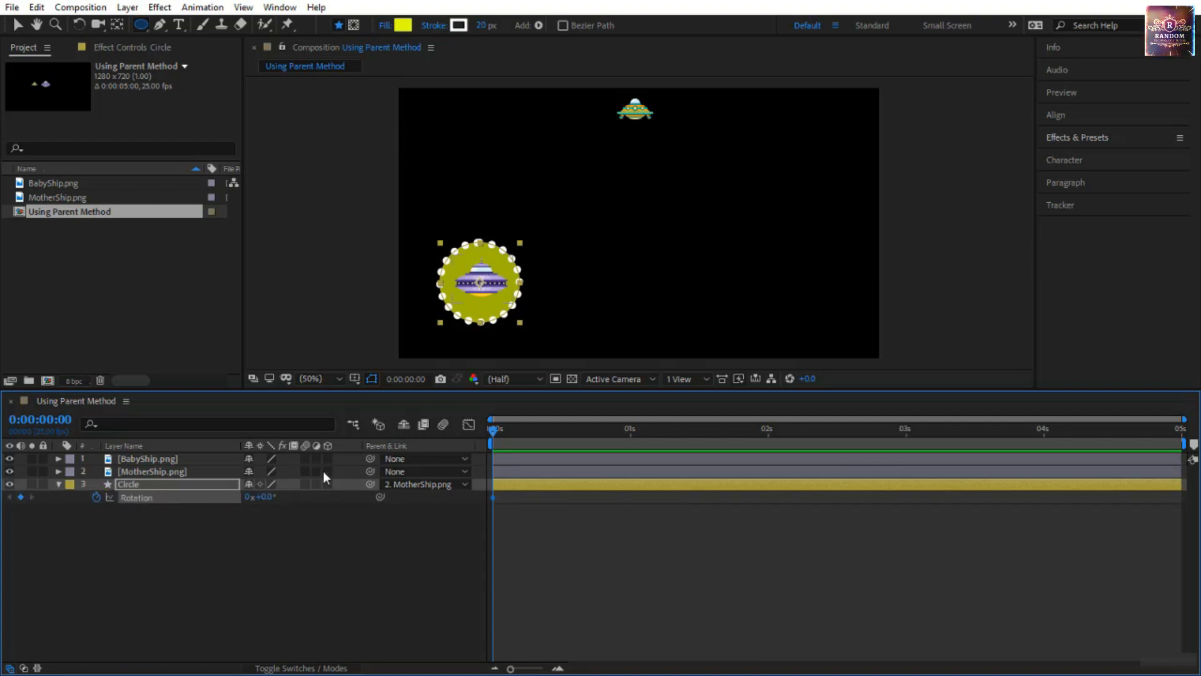
pyautogui.press('End')
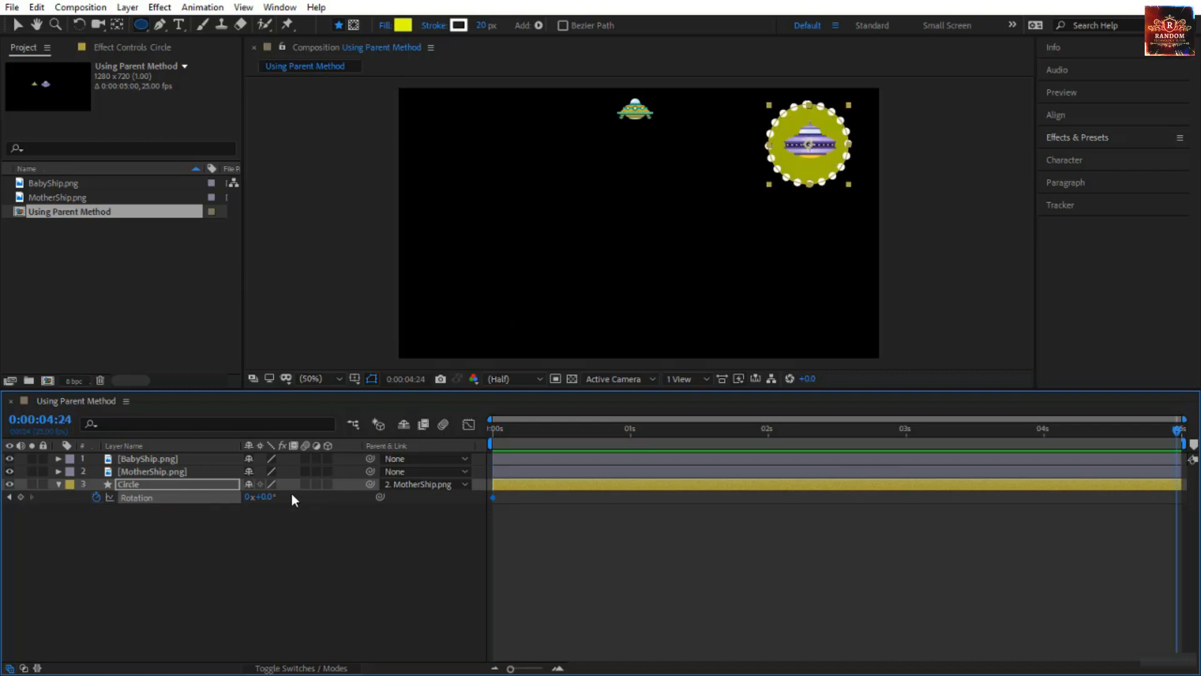
pyautogui.click(248, 504)
pyautogui.write('2')
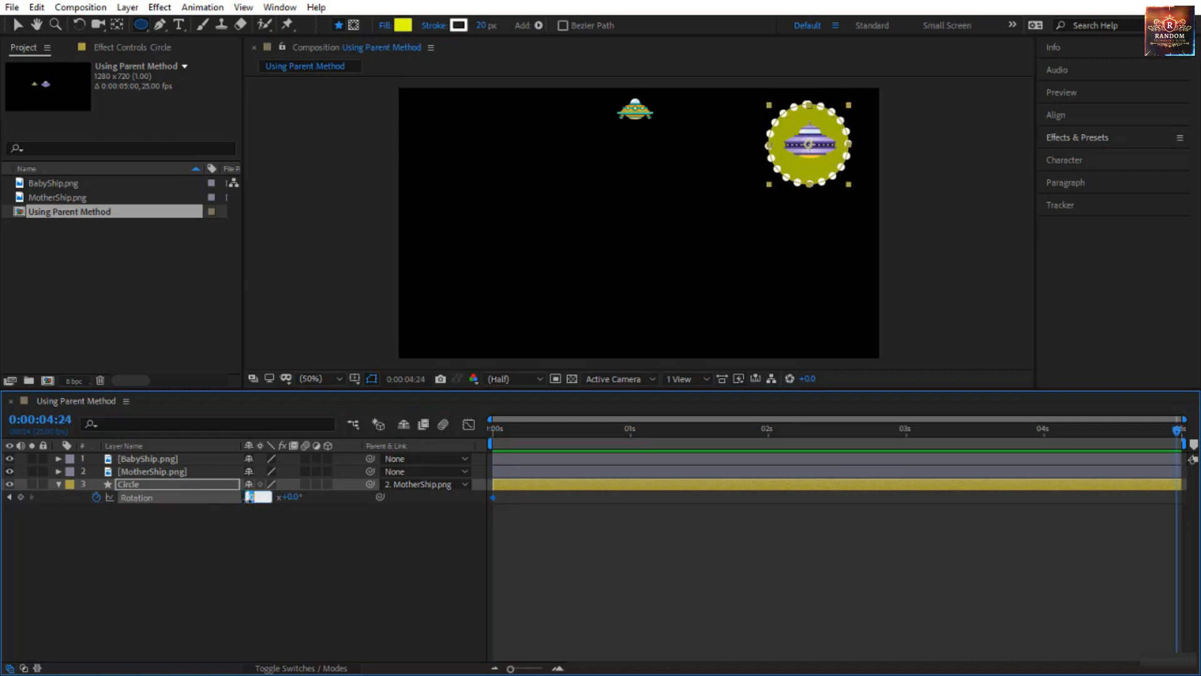
pyautogui.press('Return')
# Preview the rotating circle's animation from the first frame
pyautogui.press('Home')
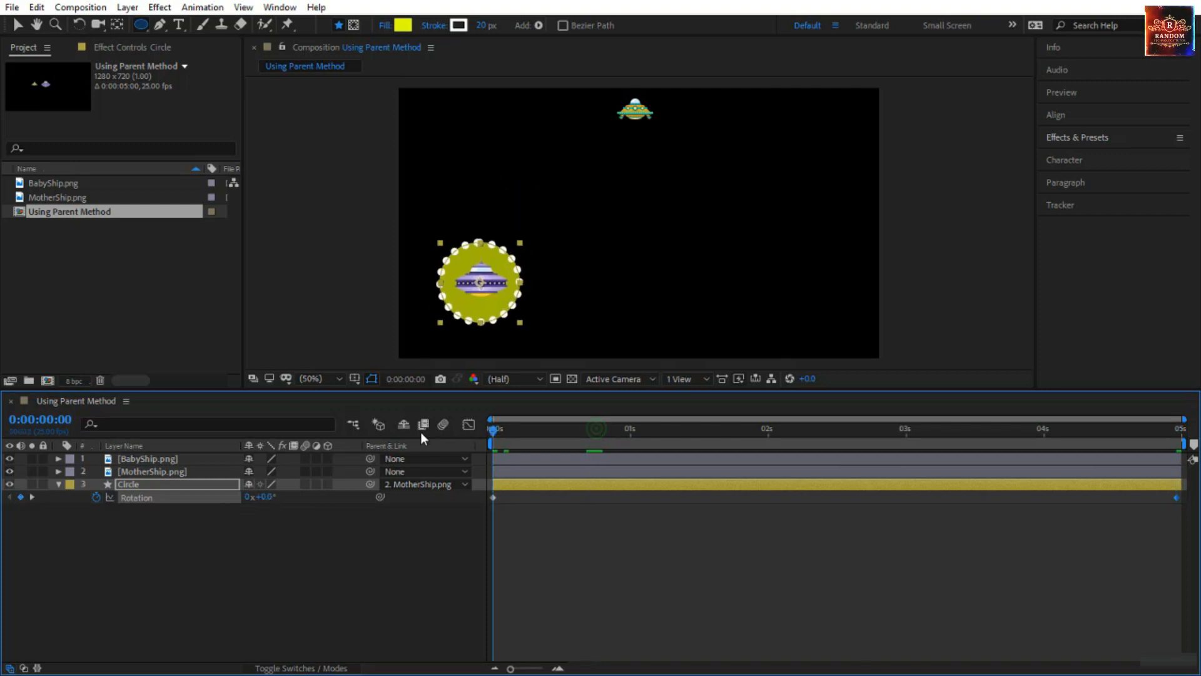
pyautogui.press('space')
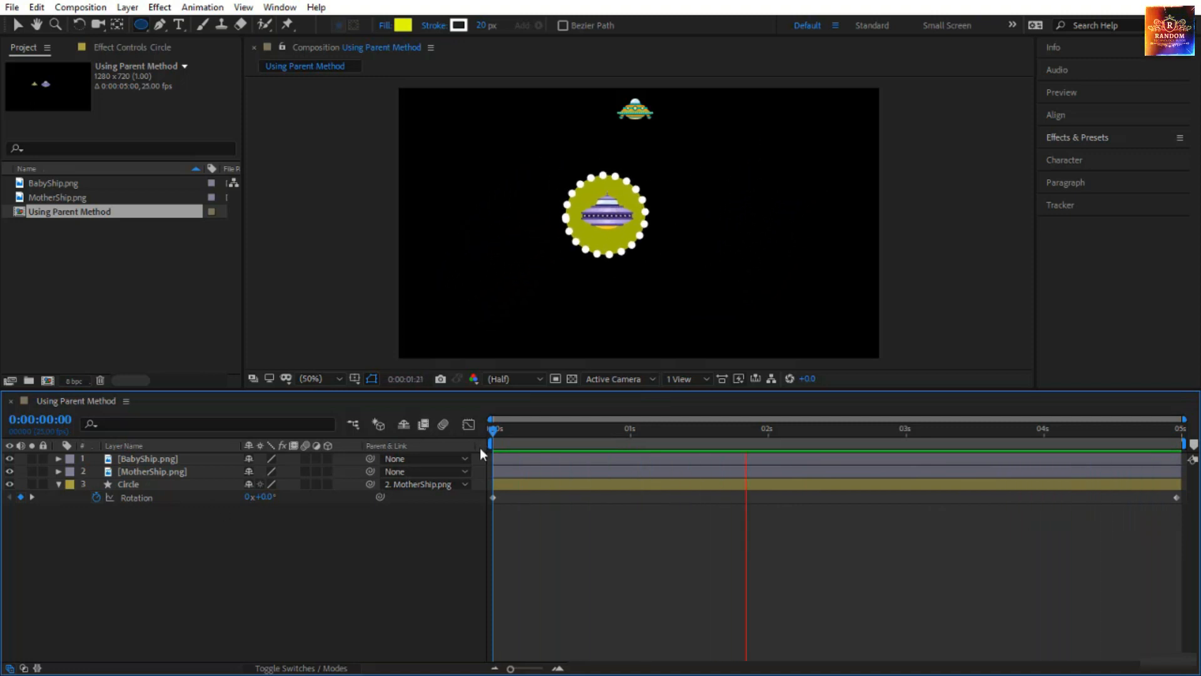
pyautogui.click(543, 431)
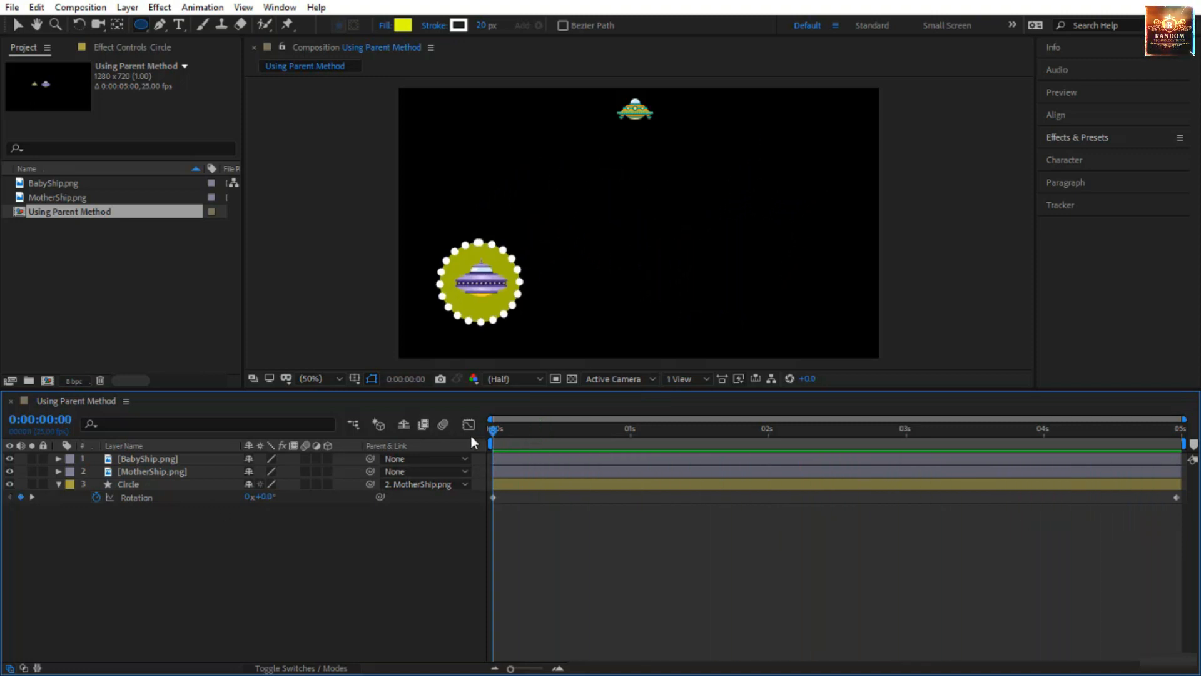
# Set up the Star Tool with a 1 px stroke and an orange FFA200 fill
pyautogui.click(135, 27)
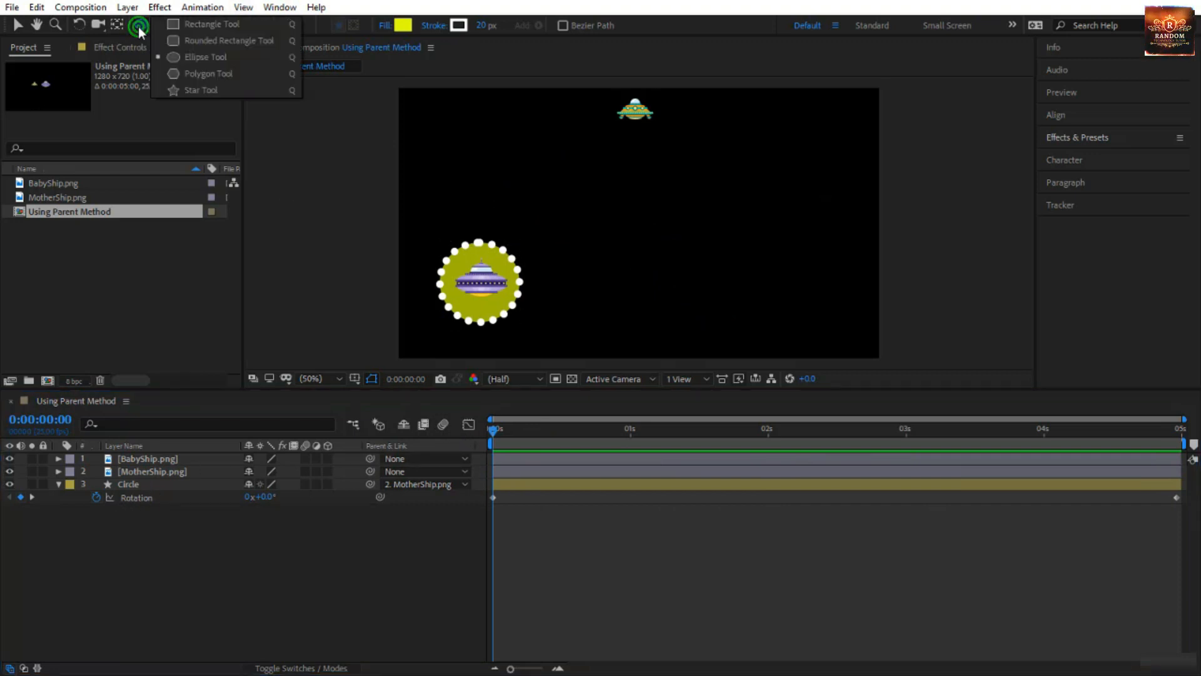
pyautogui.click(193, 91)
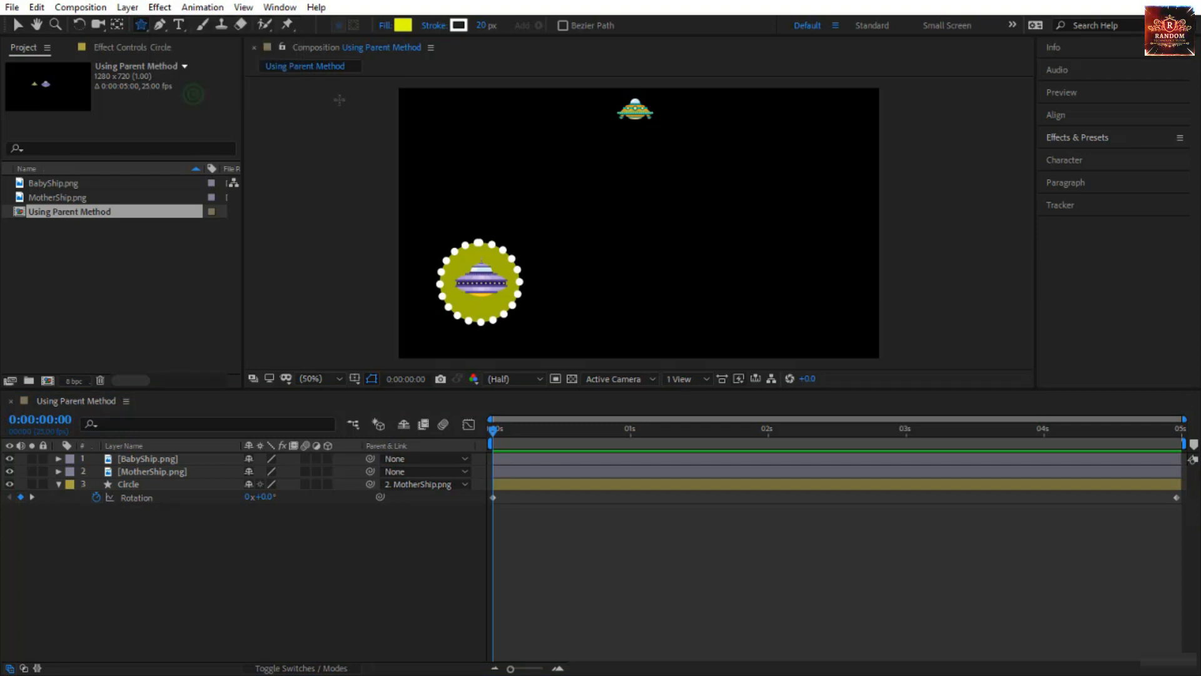
pyautogui.click(480, 25)
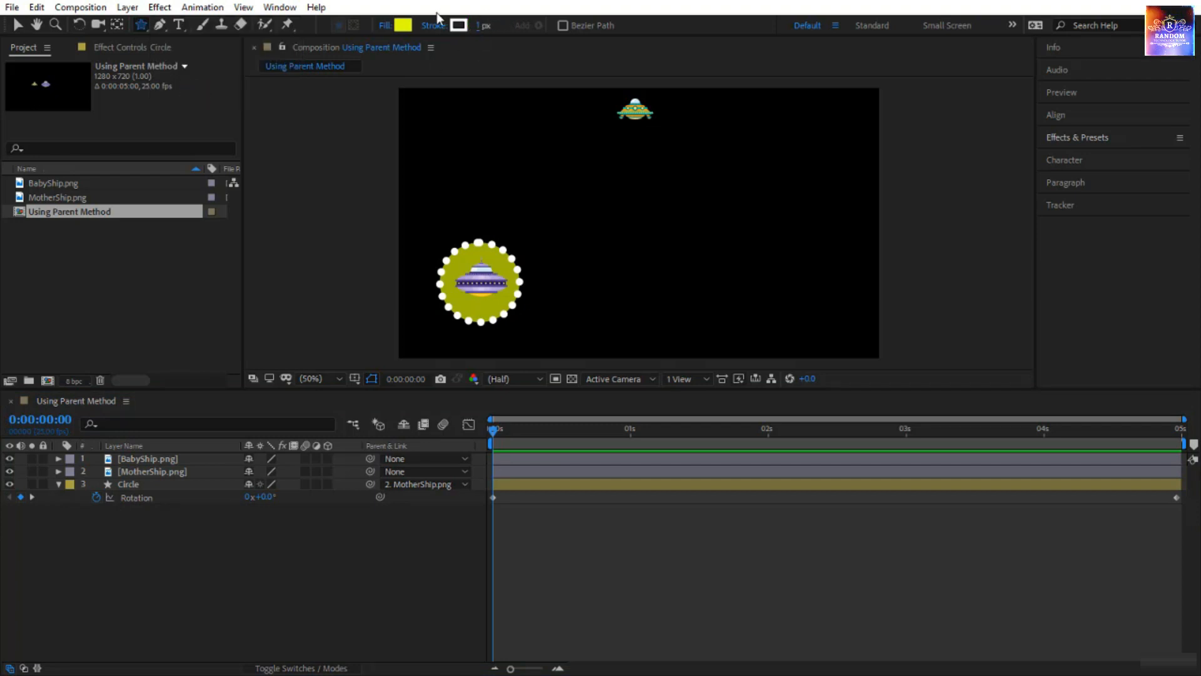
pyautogui.click(403, 26)
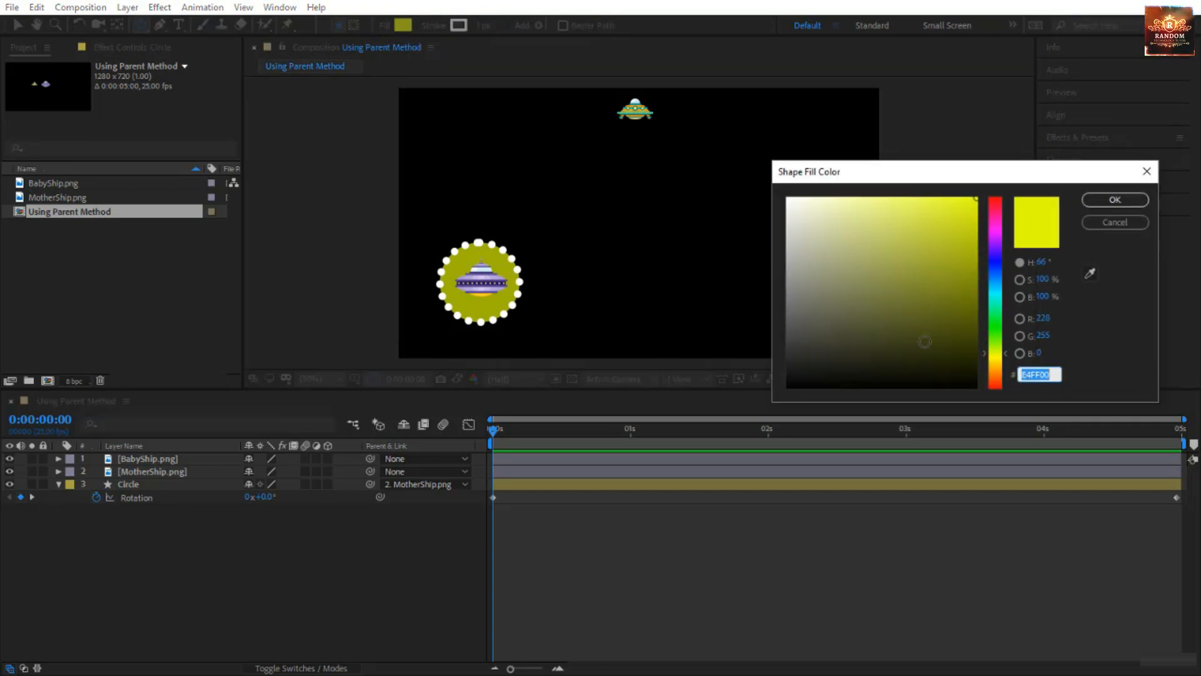
pyautogui.moveTo(995, 365); pyautogui.dragTo(999, 368)
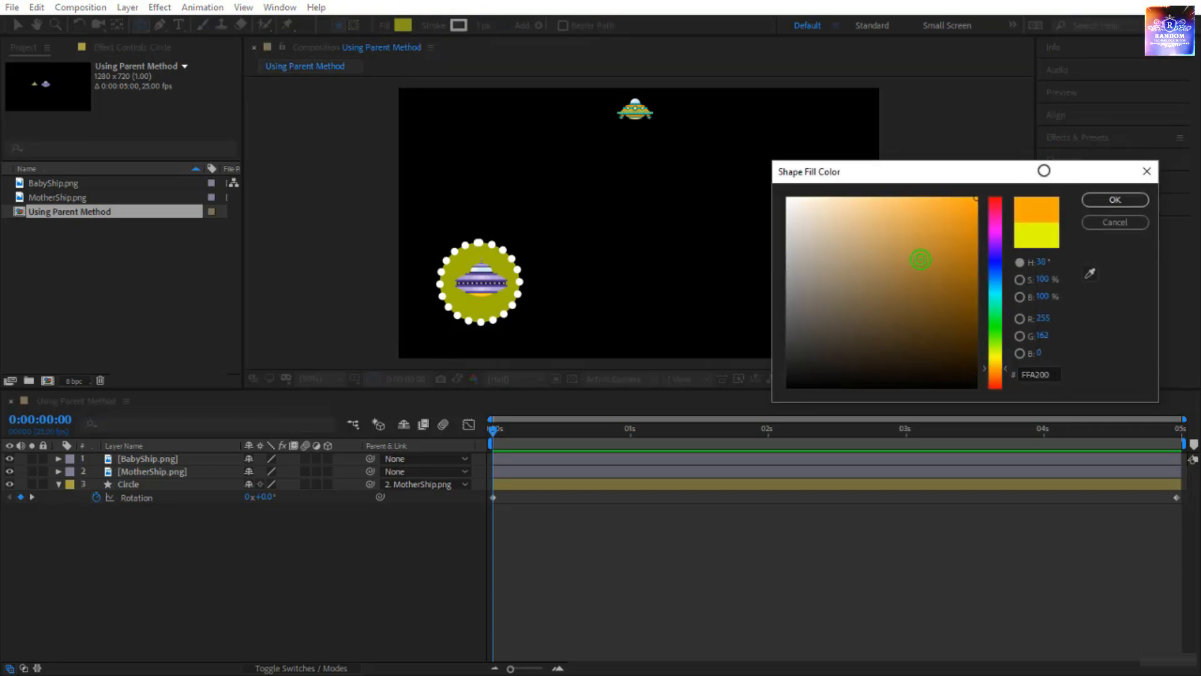
pyautogui.click(1115, 201)
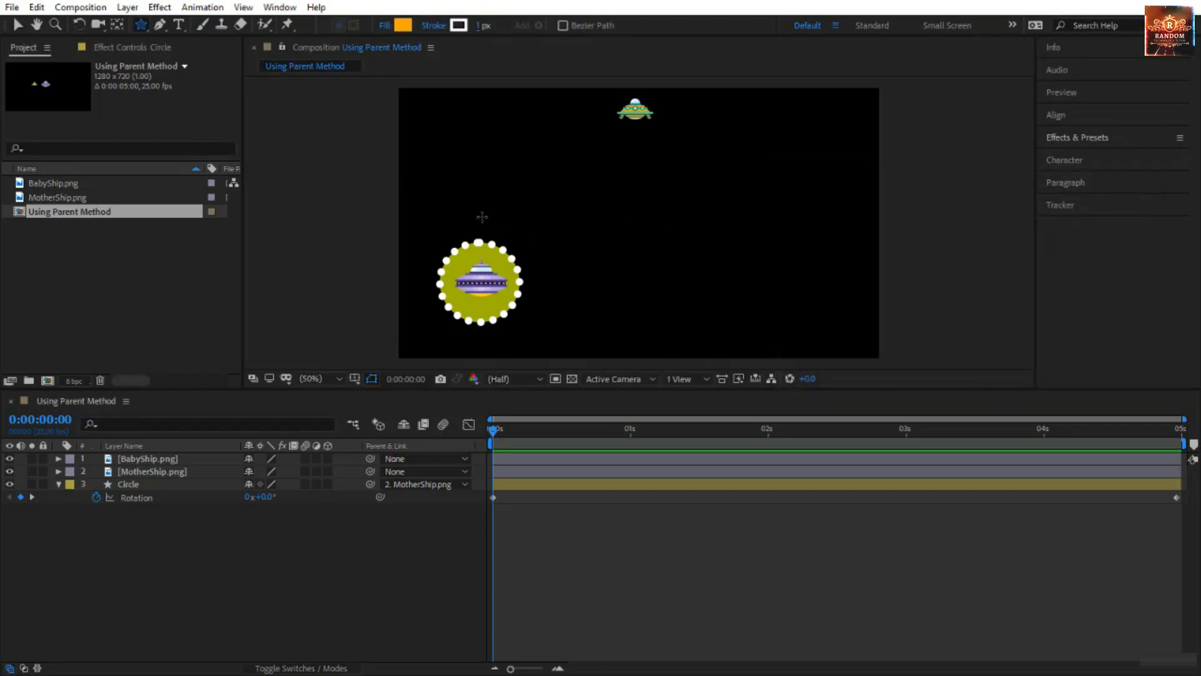
# Draw a small star centred just above the circle and rename its layer as Star 1
pyautogui.moveTo(474, 220); pyautogui.dragTo(483, 211)
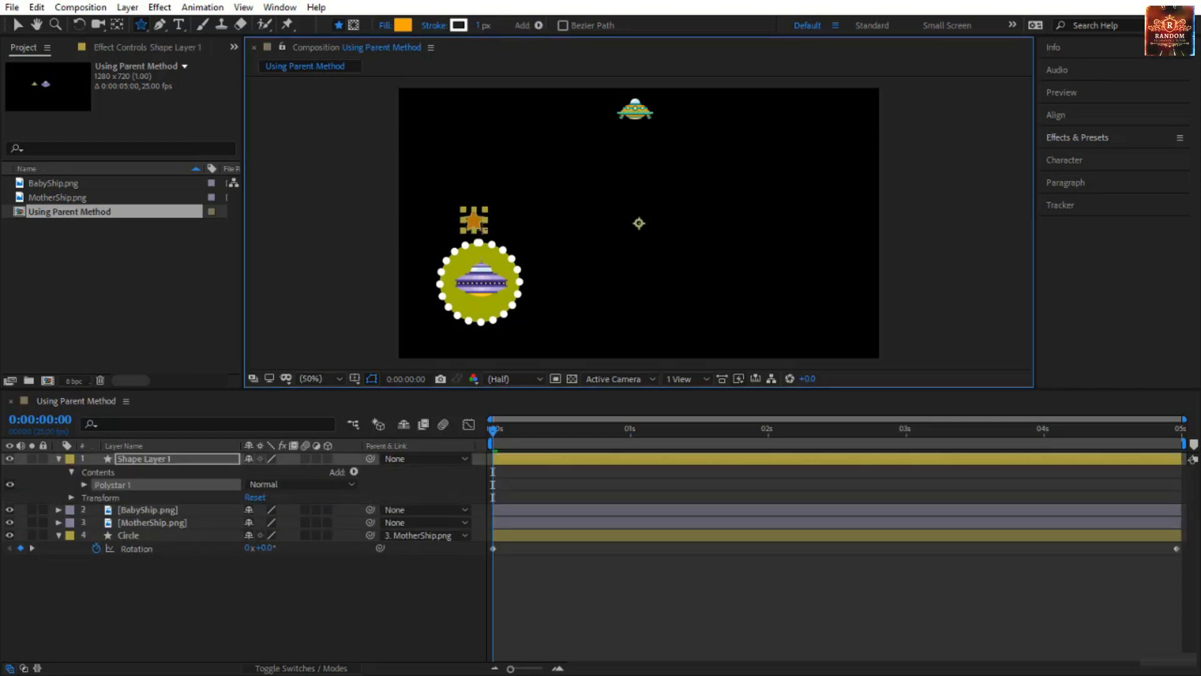
pyautogui.moveTo(483, 231)
pyautogui.mouseDown()
pyautogui.moveTo(503, 231)
pyautogui.moveTo(490, 228)
pyautogui.mouseUp()
pyautogui.click(154, 457)
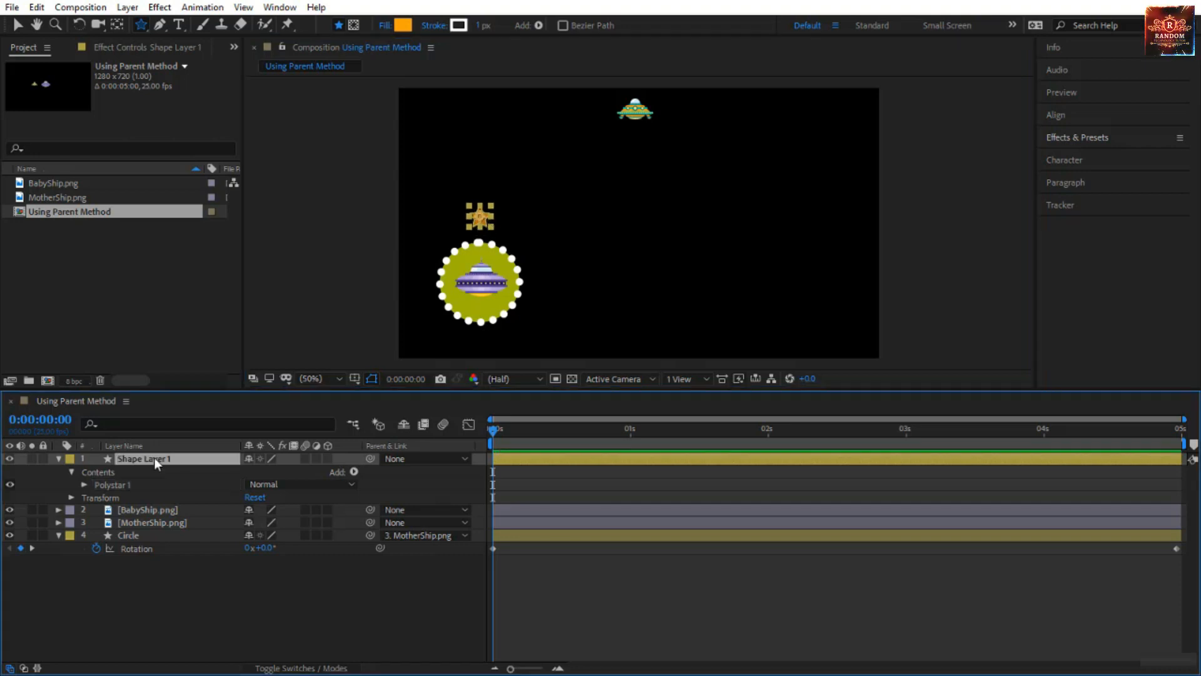
pyautogui.press('Return')
pyautogui.write('Star')
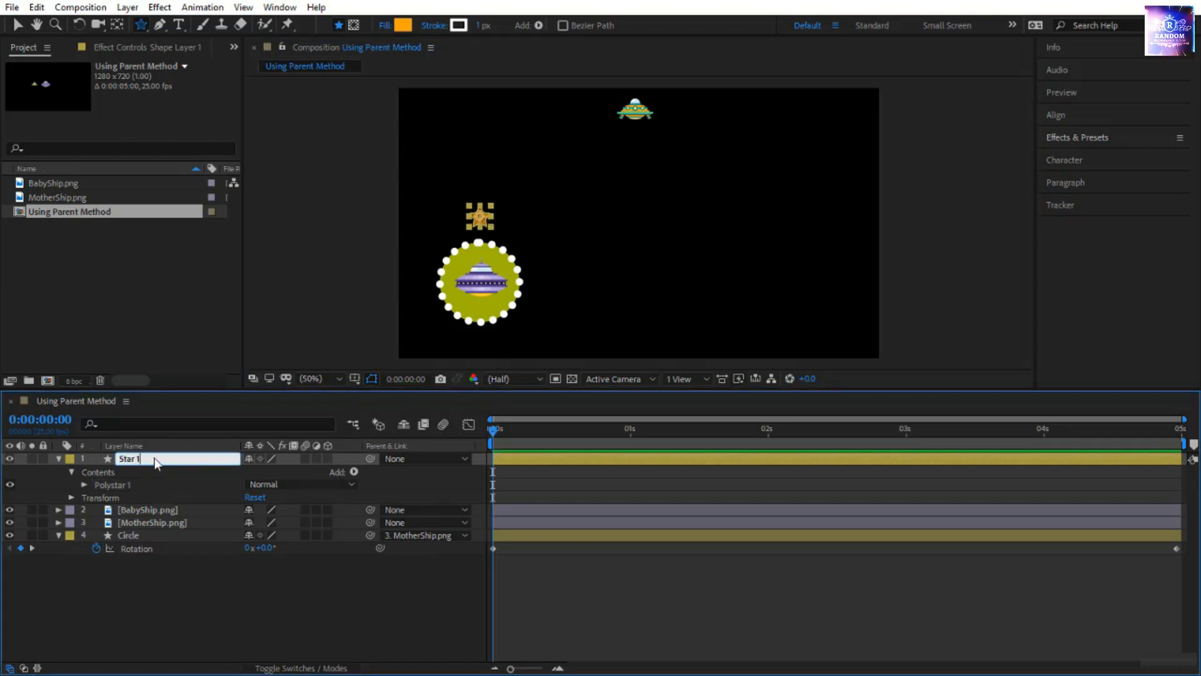
pyautogui.write(' 1')
pyautogui.press('Return')
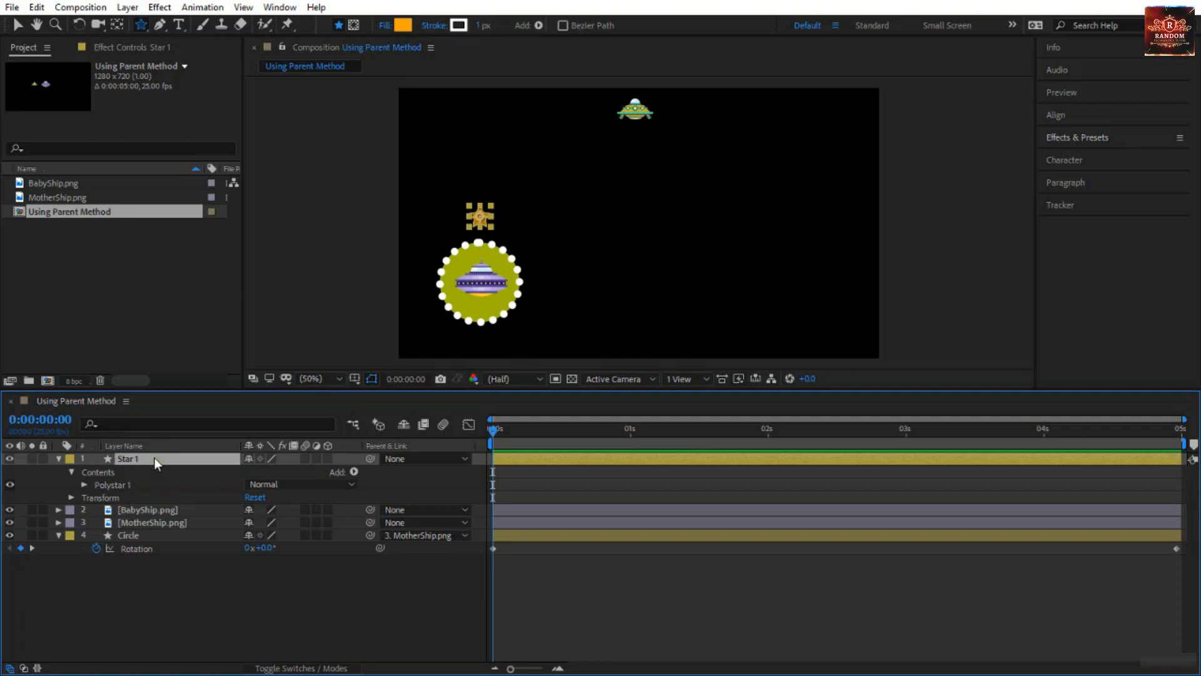
# Duplicate the Star 1 layer three times
pyautogui.hotkey('ctrl', 'd')
pyautogui.hotkey('ctrl', 'd')
pyautogui.hotkey('ctrl', 'd')
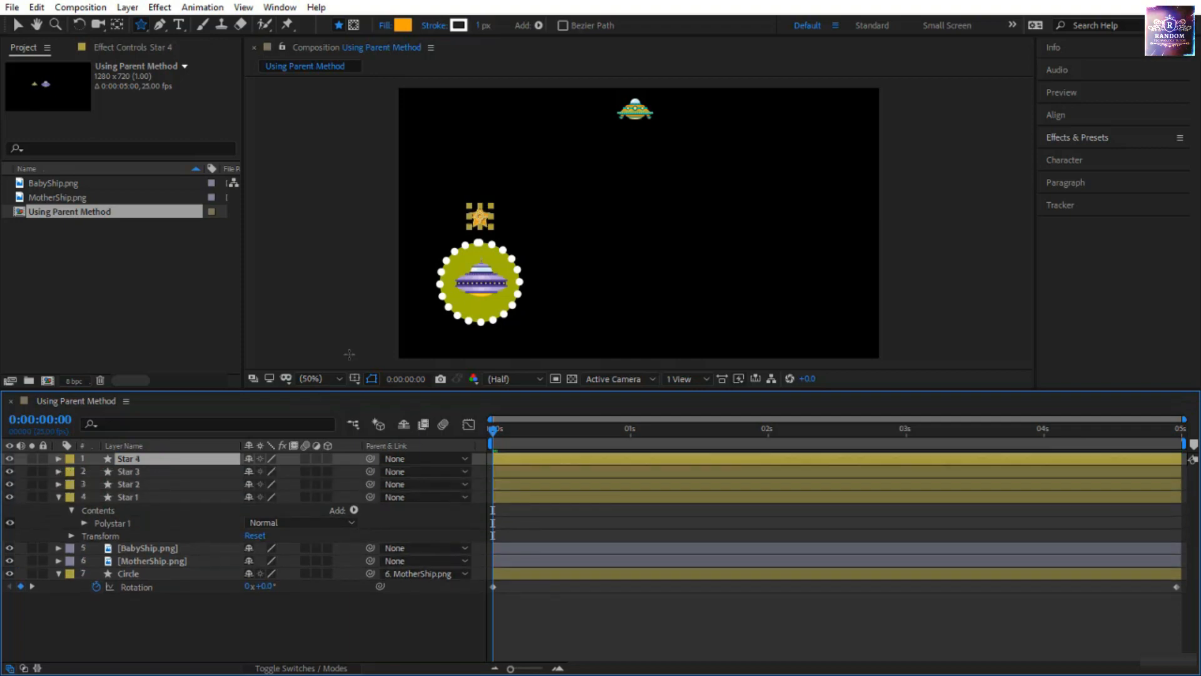
# Move Star 4 below the circle, Star 3 to its left and Star 2 to its right, and nudge Star 1 slightly closer above it
pyautogui.press('v')
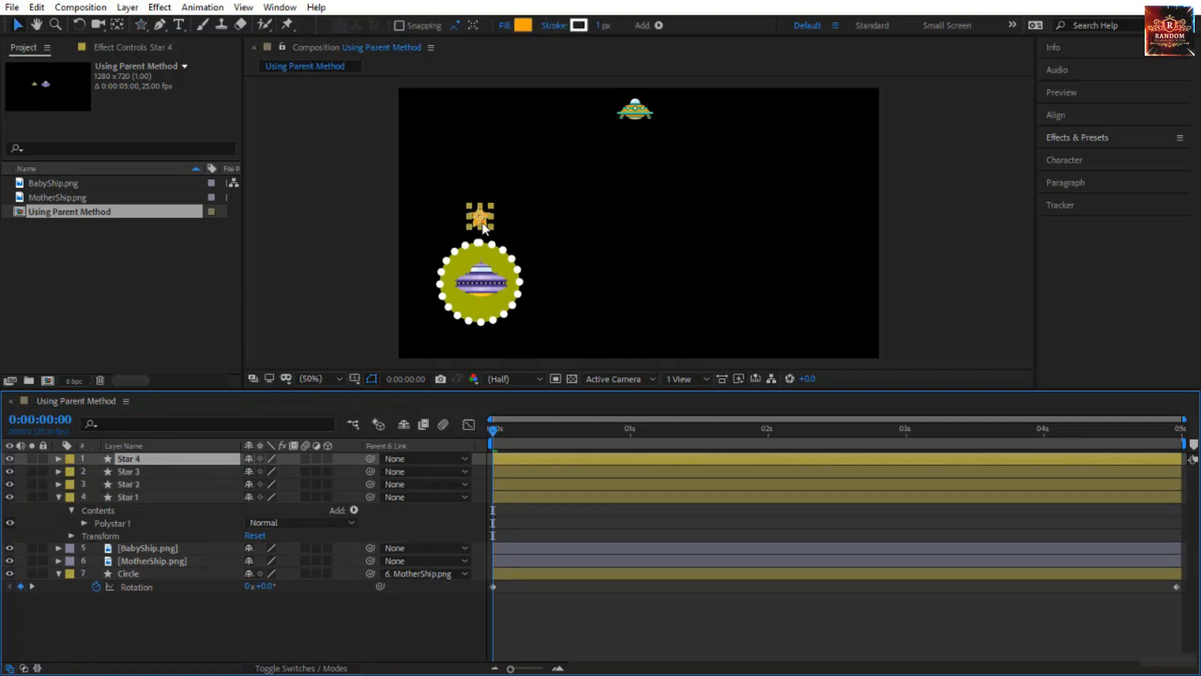
pyautogui.moveTo(483, 227); pyautogui.dragTo(483, 352)
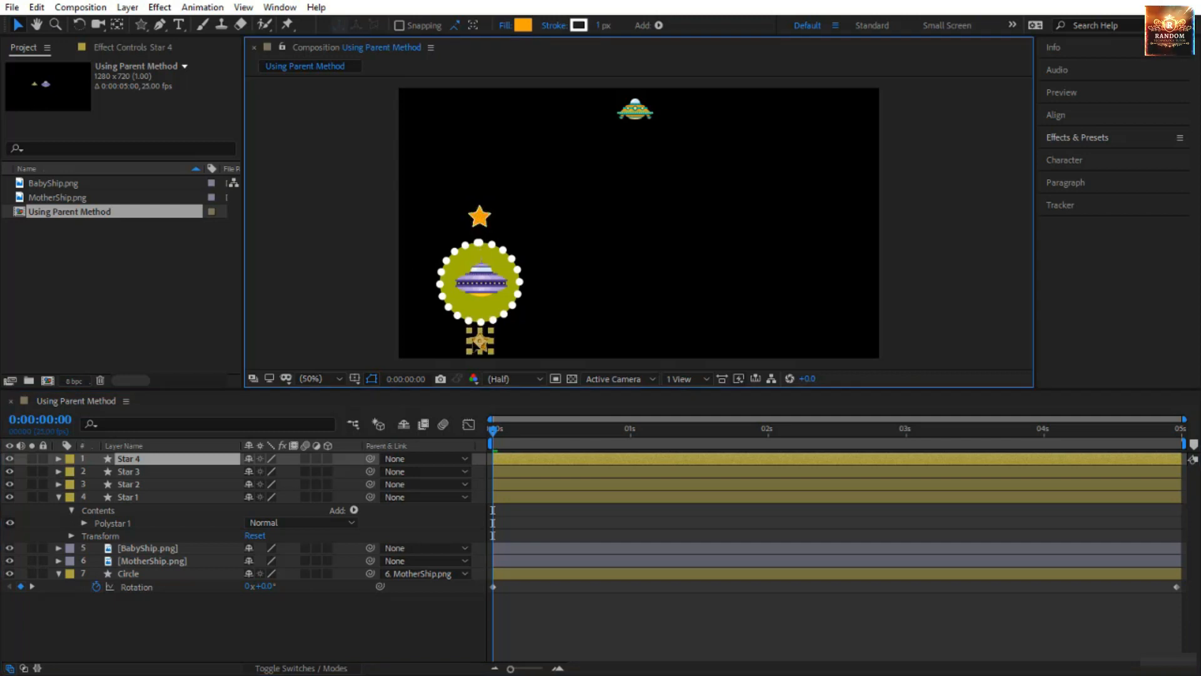
pyautogui.click(483, 215)
pyautogui.moveTo(483, 216); pyautogui.dragTo(418, 286)
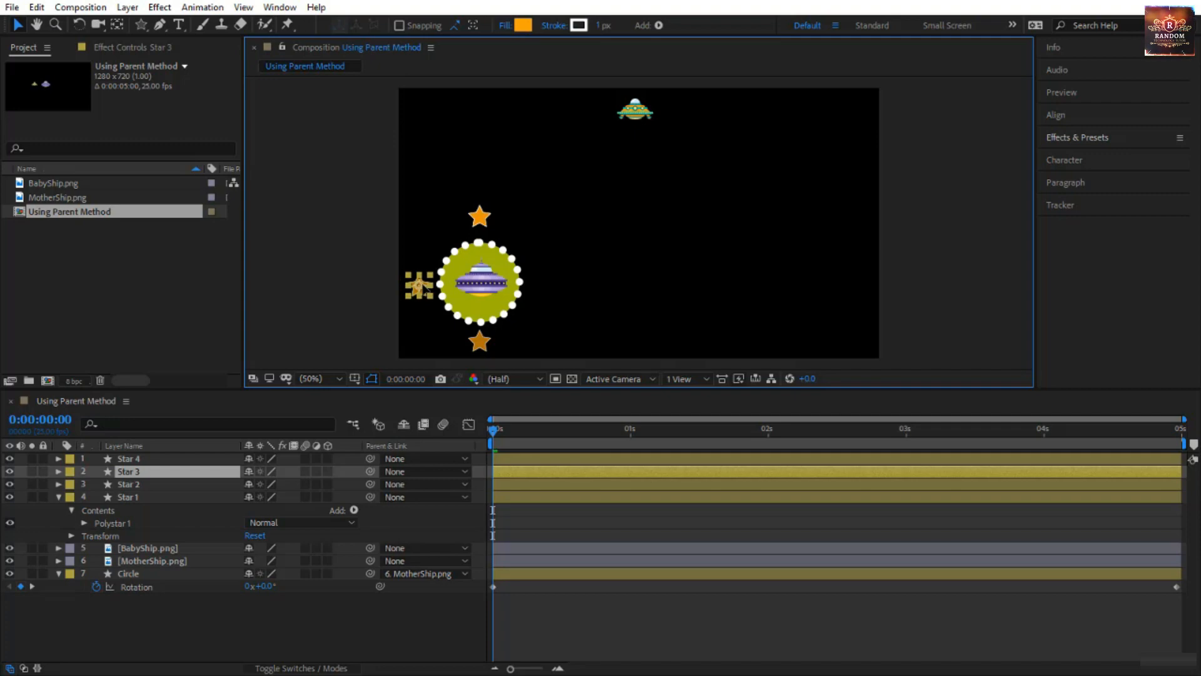
pyautogui.moveTo(480, 217); pyautogui.dragTo(538, 281)
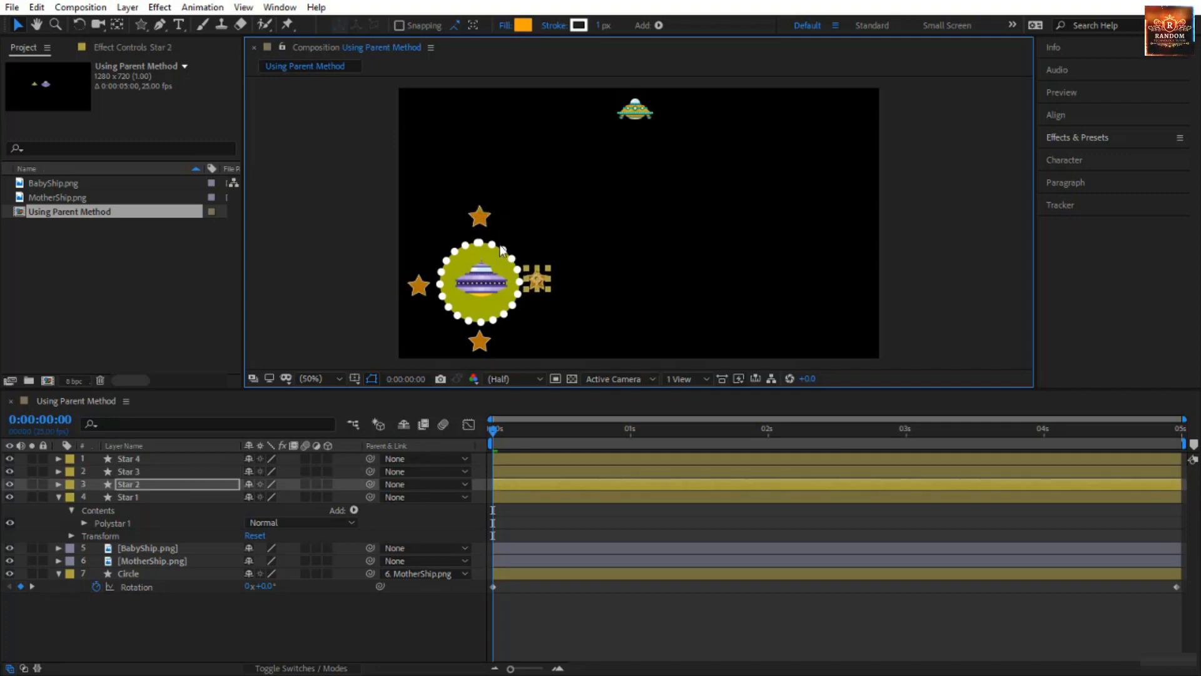
pyautogui.click(480, 217)
pyautogui.press('Return')
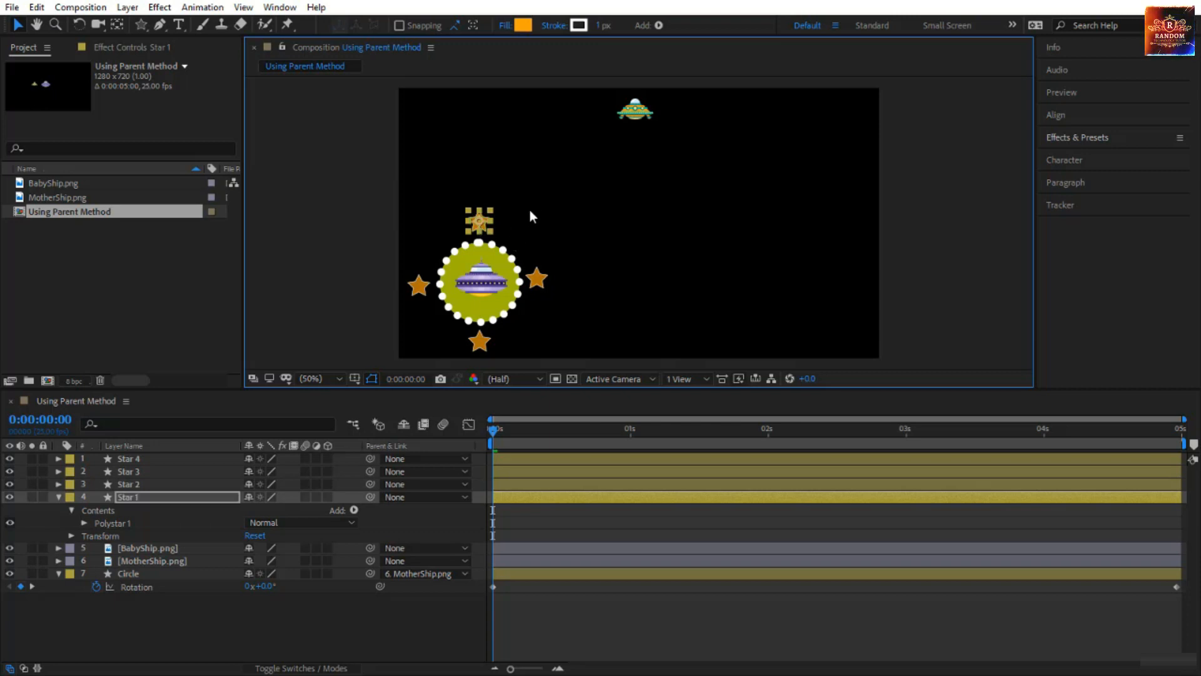
# Align the Star 2 and Star 3 layers to each other by their vertical centres
pyautogui.click(420, 284)
pyautogui.keyDown('shift'); pyautogui.click(537, 278); pyautogui.keyUp('shift')
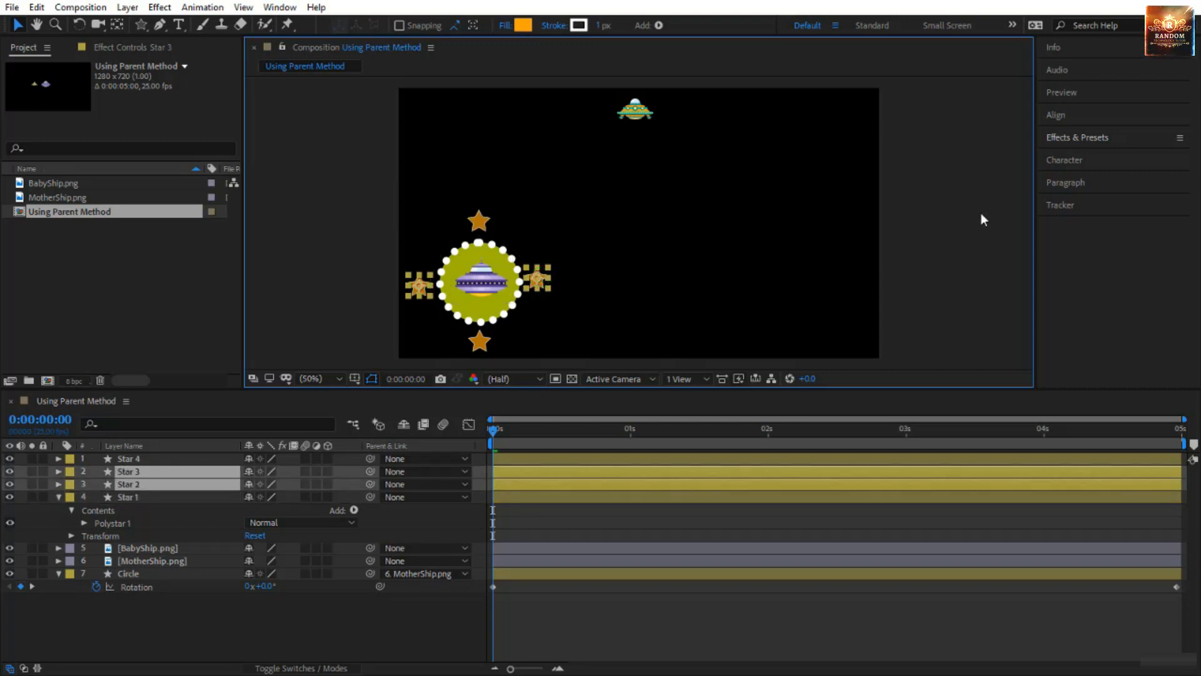
pyautogui.click(1071, 116)
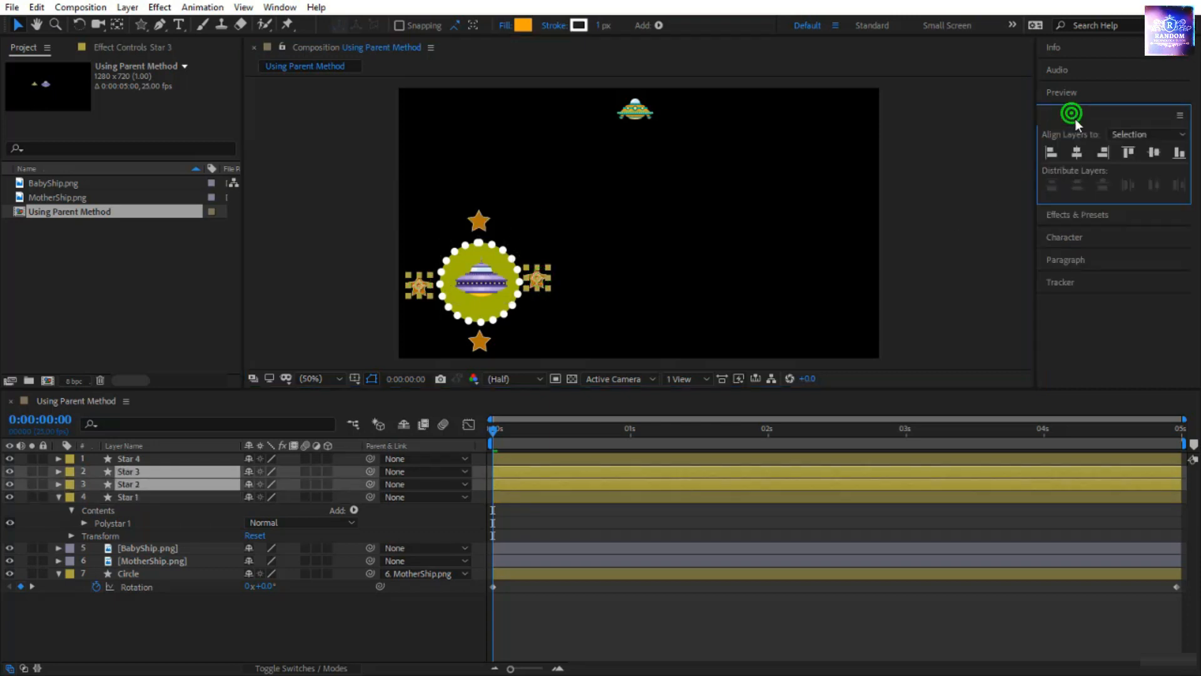
pyautogui.click(1154, 153)
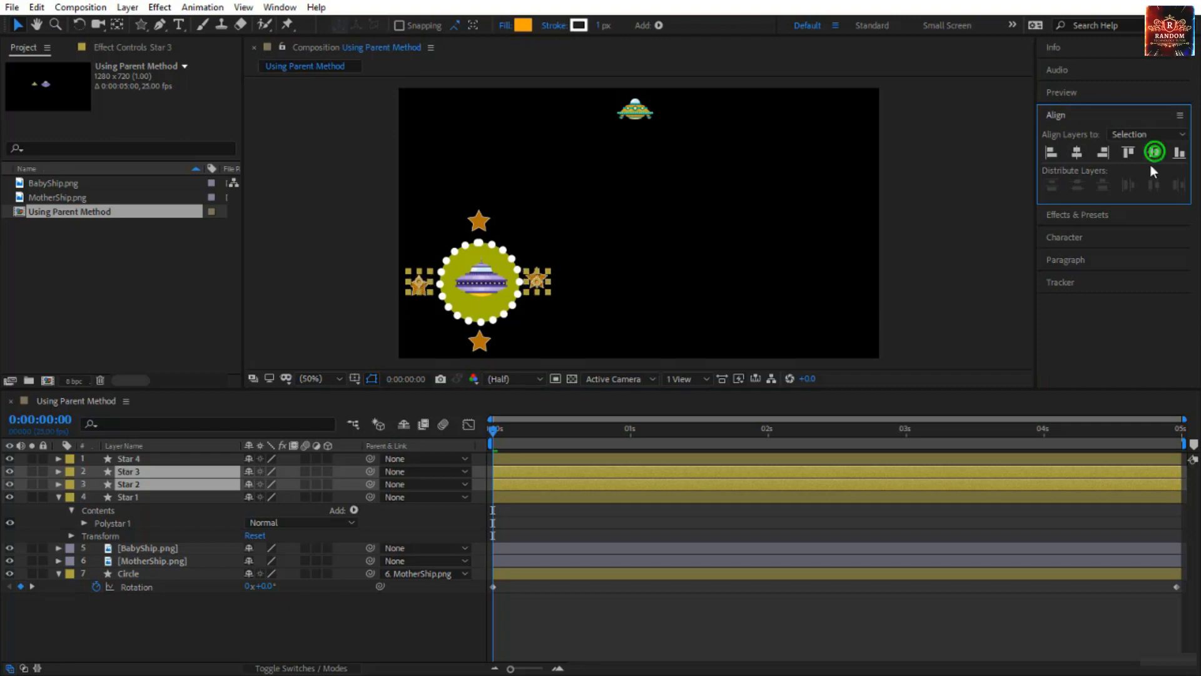
# Align the Star 1 and Star 4 layers to each other by their horizontal centres
pyautogui.click(477, 221)
pyautogui.keyDown('shift'); pyautogui.click(480, 336); pyautogui.keyUp('shift')
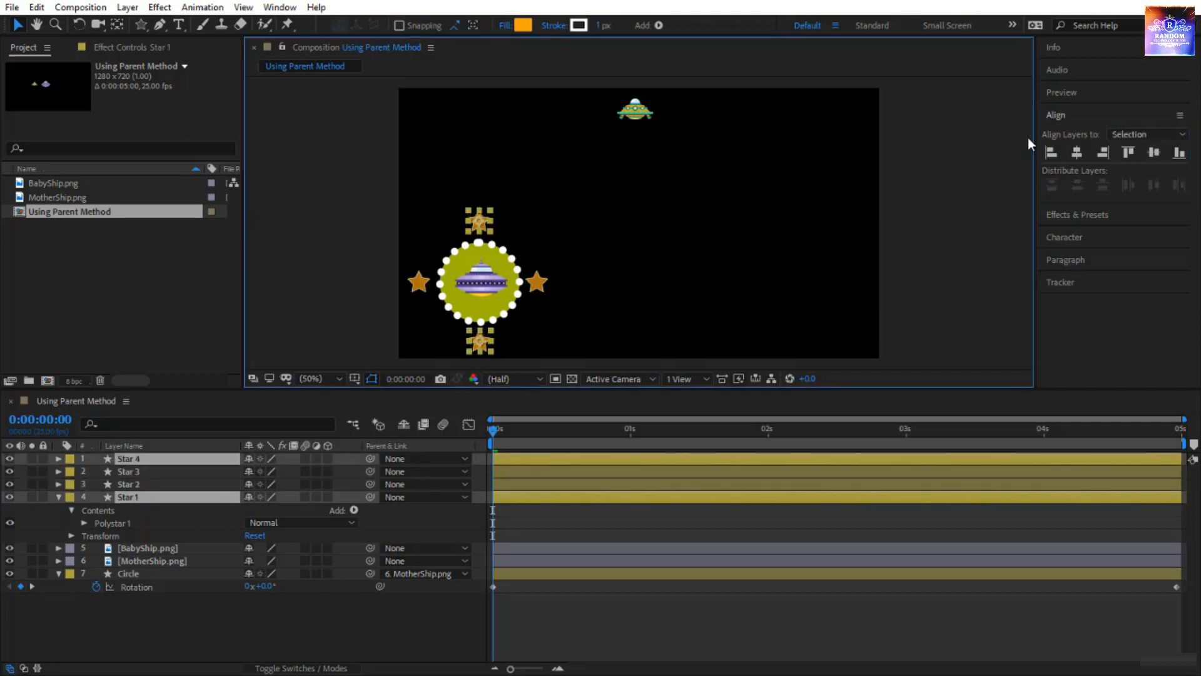
pyautogui.click(1077, 152)
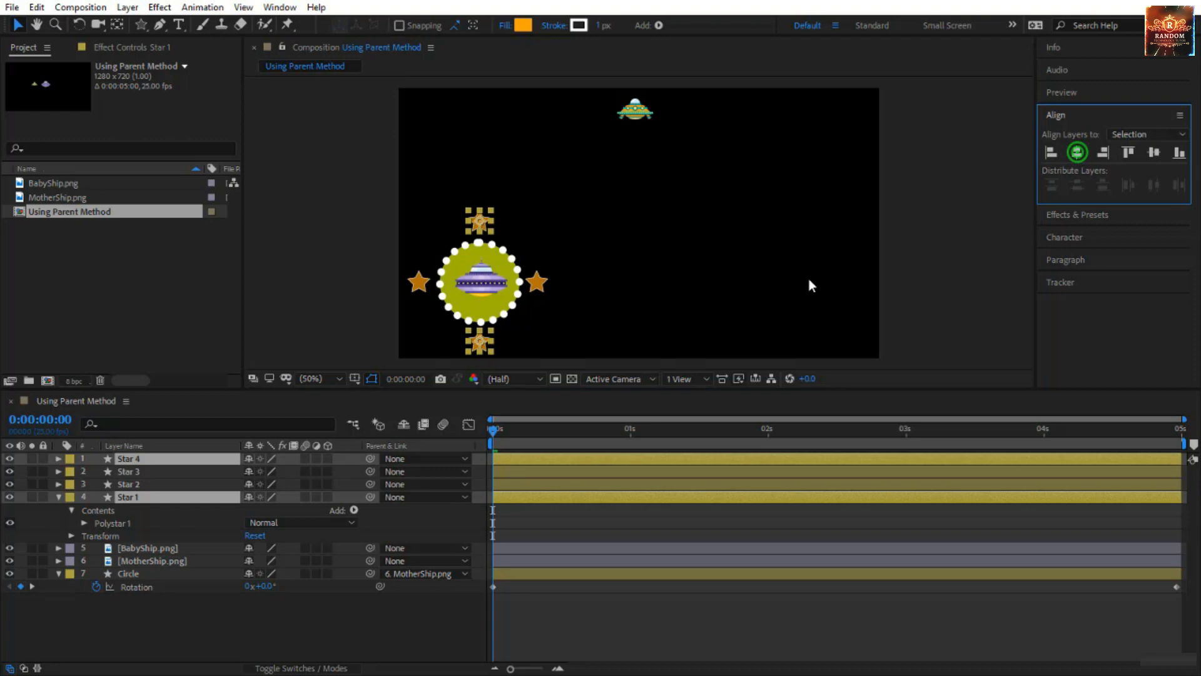
pyautogui.click(658, 324)
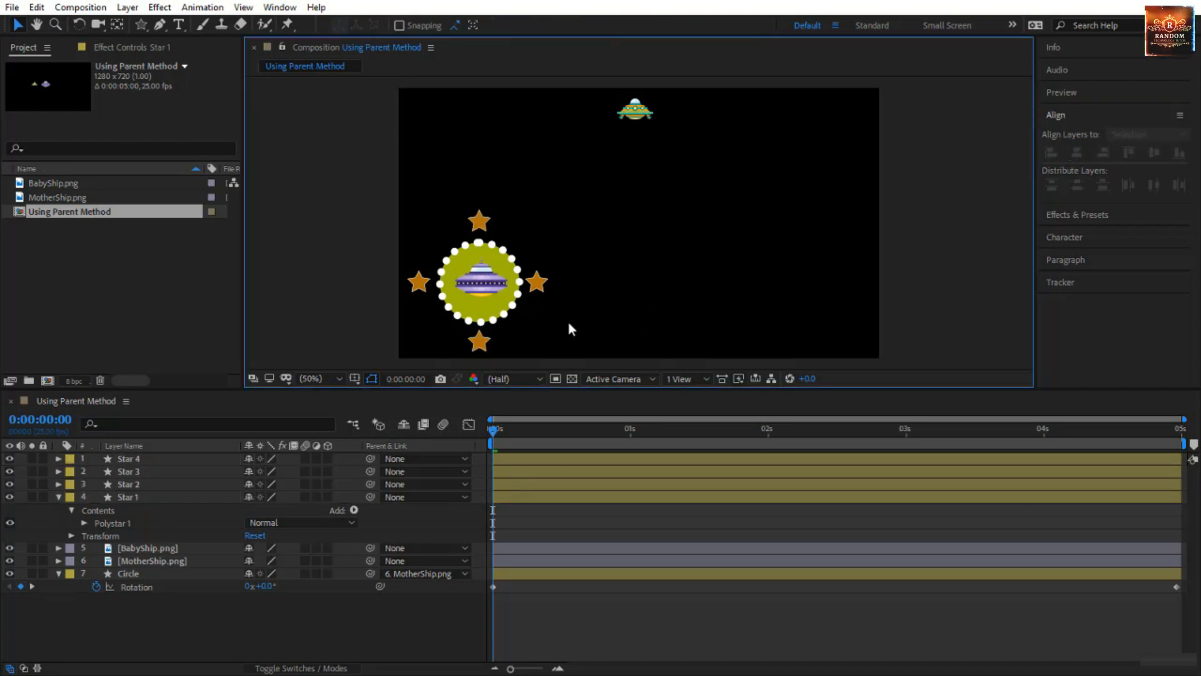
# Parent all four star layers to the Circle layer
pyautogui.click(133, 464)
pyautogui.keyDown('shift'); pyautogui.click(138, 497); pyautogui.keyUp('shift')
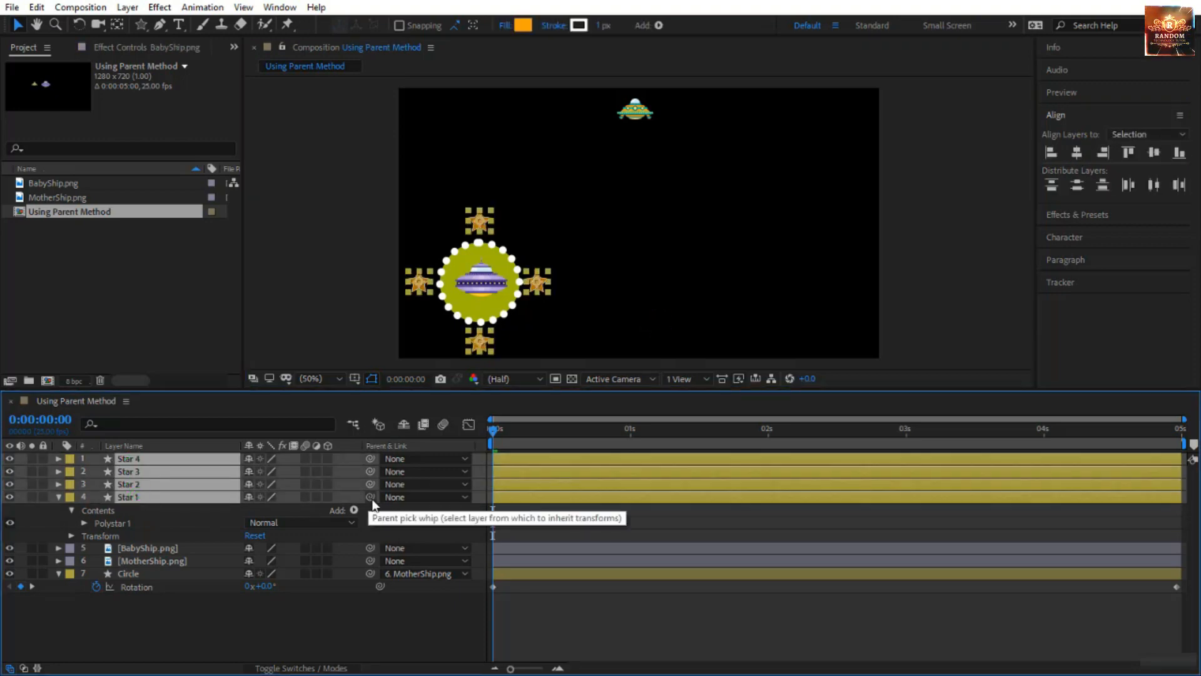
pyautogui.moveTo(370, 498); pyautogui.dragTo(173, 573)
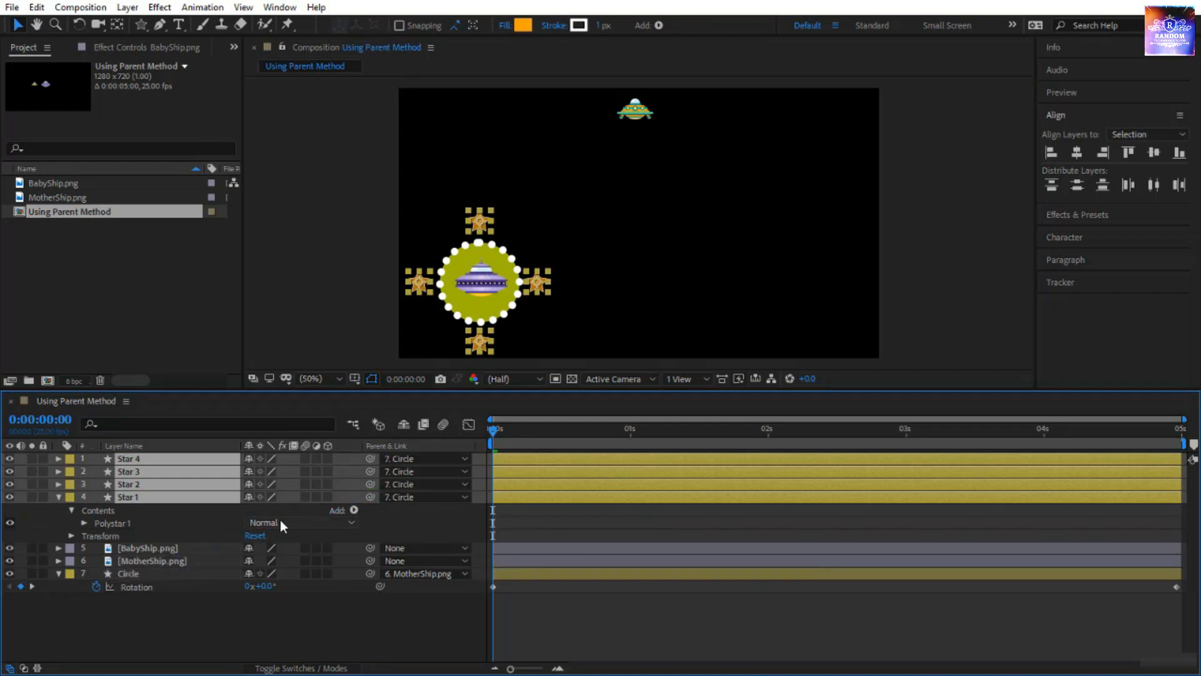
# Reveal the MotherShip layer's Position keyframes and preview the animation with the linked stars
pyautogui.click(162, 560)
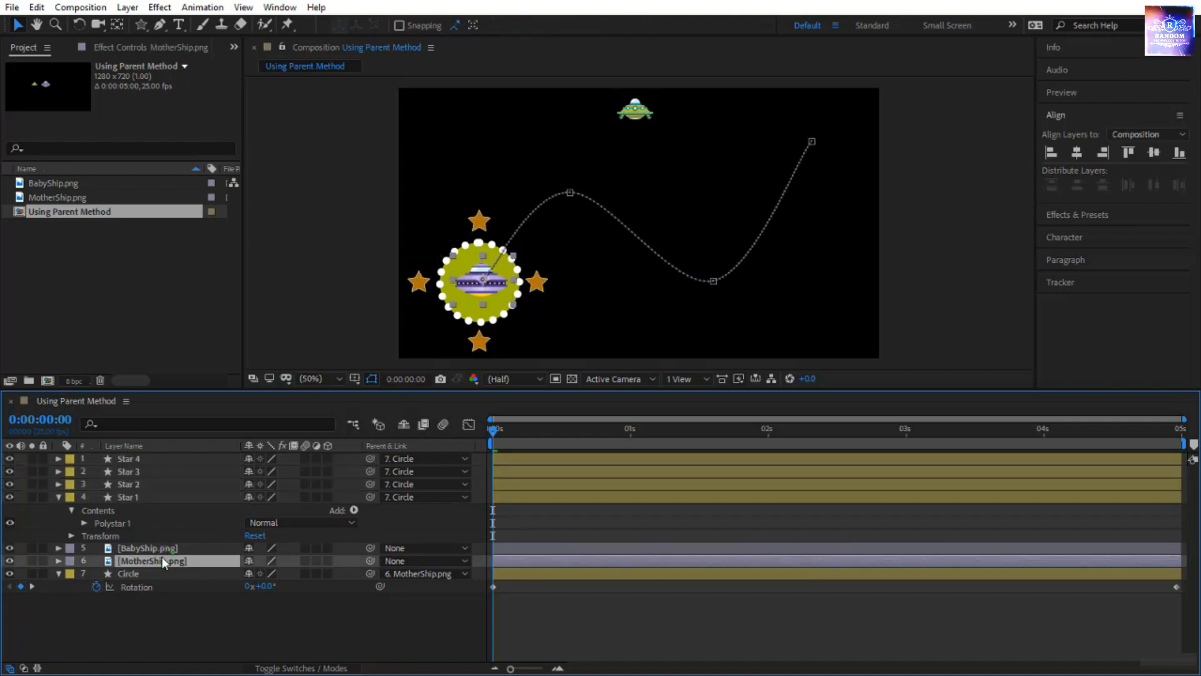
pyautogui.press('p')
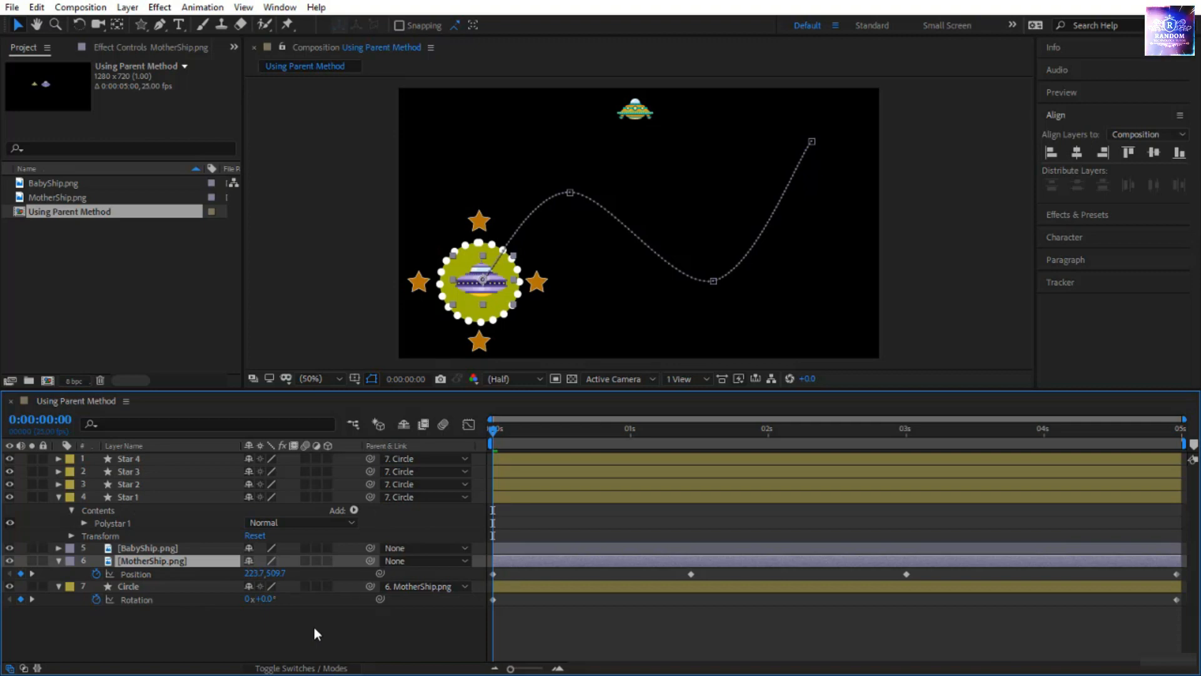
pyautogui.press('space')
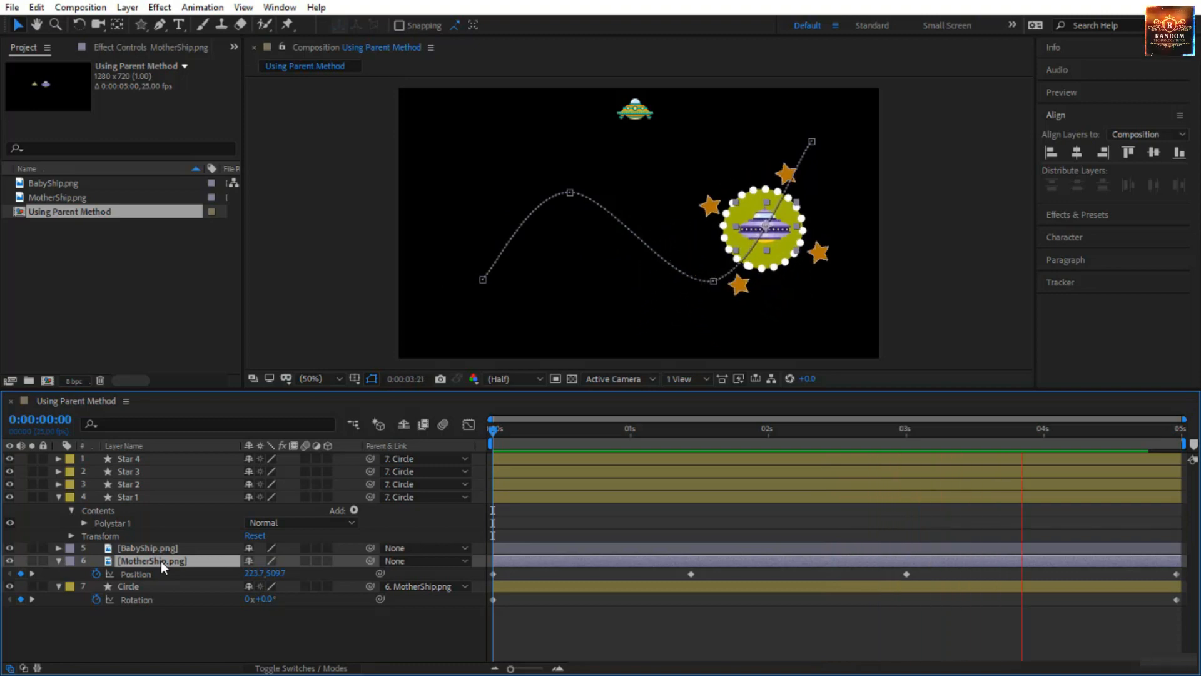
# Add Rotation keyframes to all four star layers at the start of the composition
pyautogui.click(129, 497)
pyautogui.keyDown('shift'); pyautogui.click(155, 458); pyautogui.keyUp('shift')
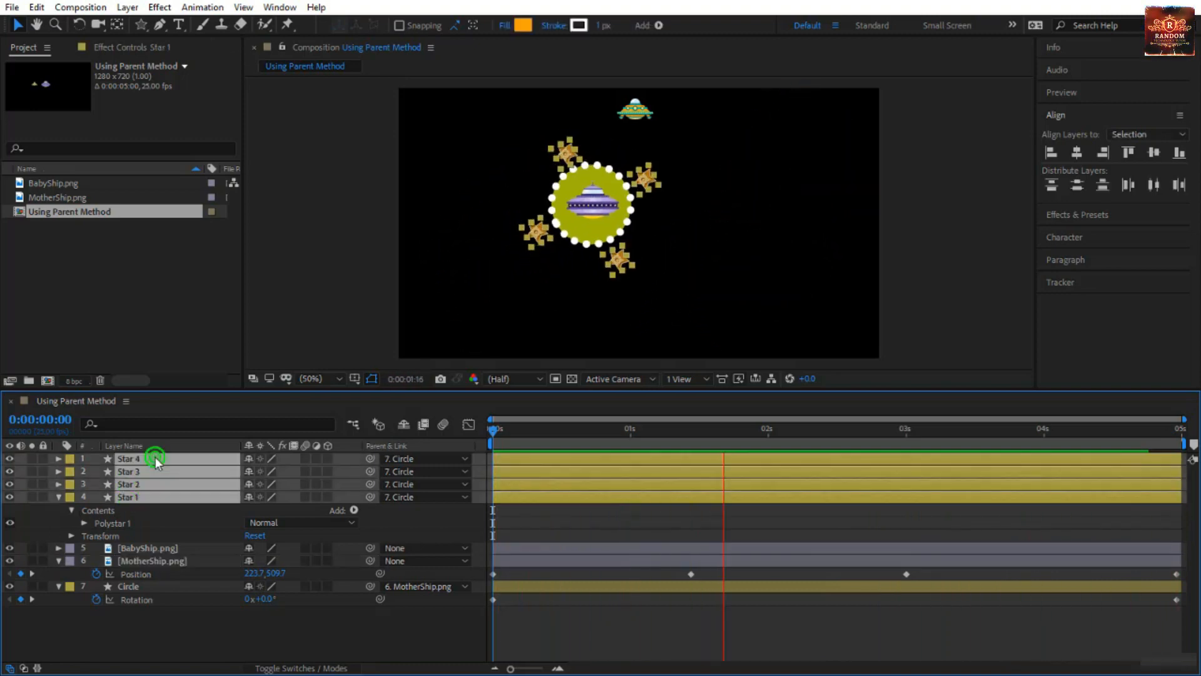
pyautogui.click(494, 430)
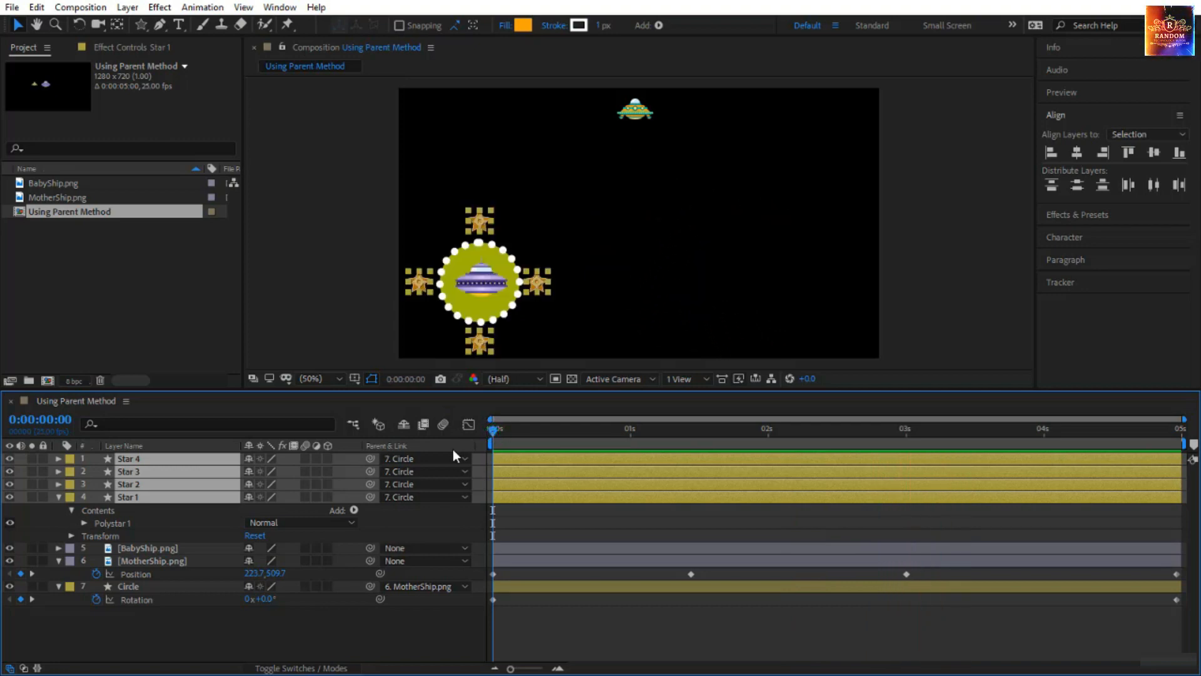
pyautogui.press('r')
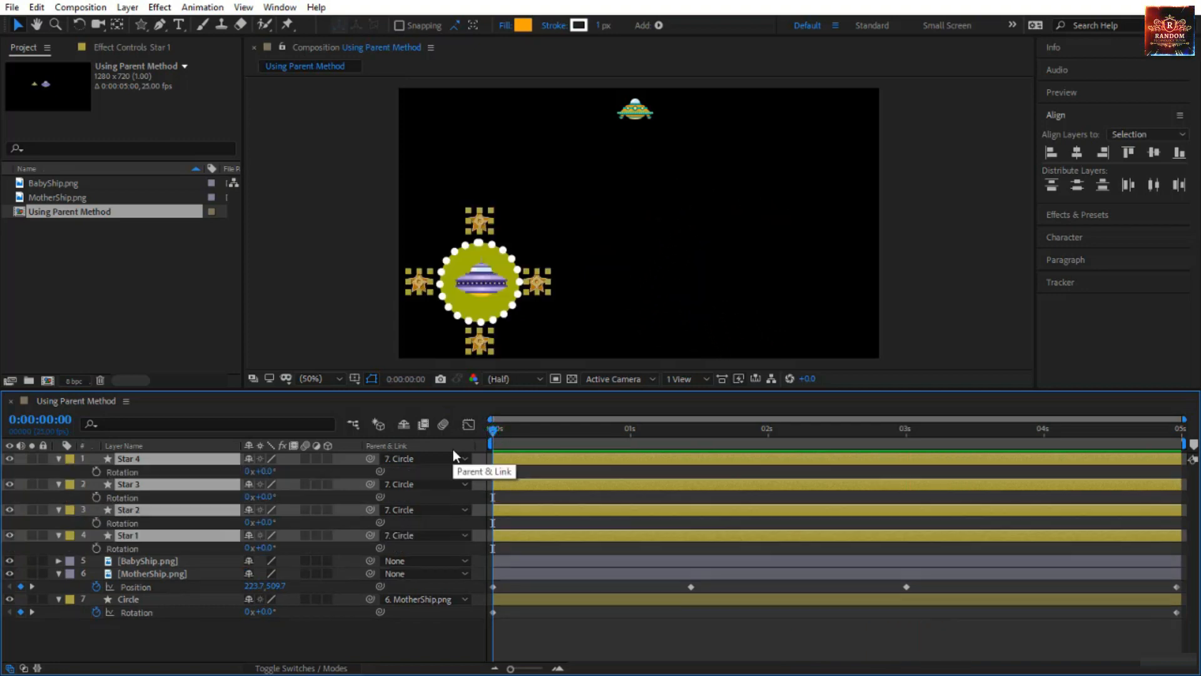
pyautogui.click(100, 473)
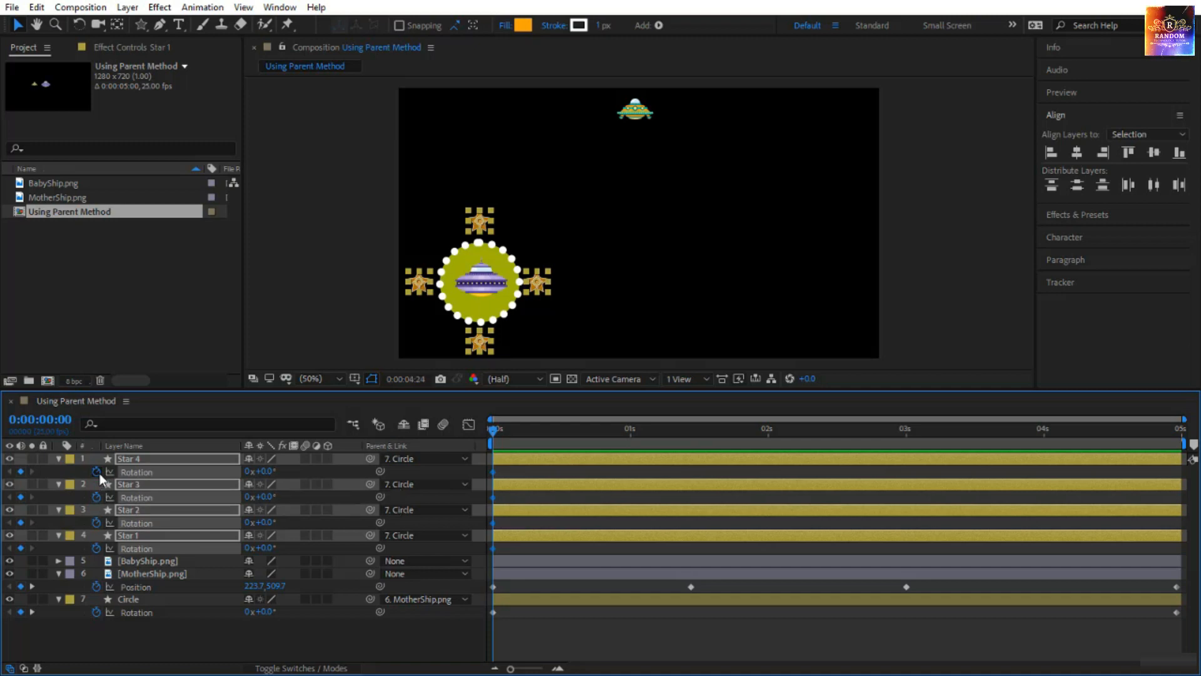
# Set the rotation of all four star layers to -3 revolutions at the composition's last frame
pyautogui.press('End')
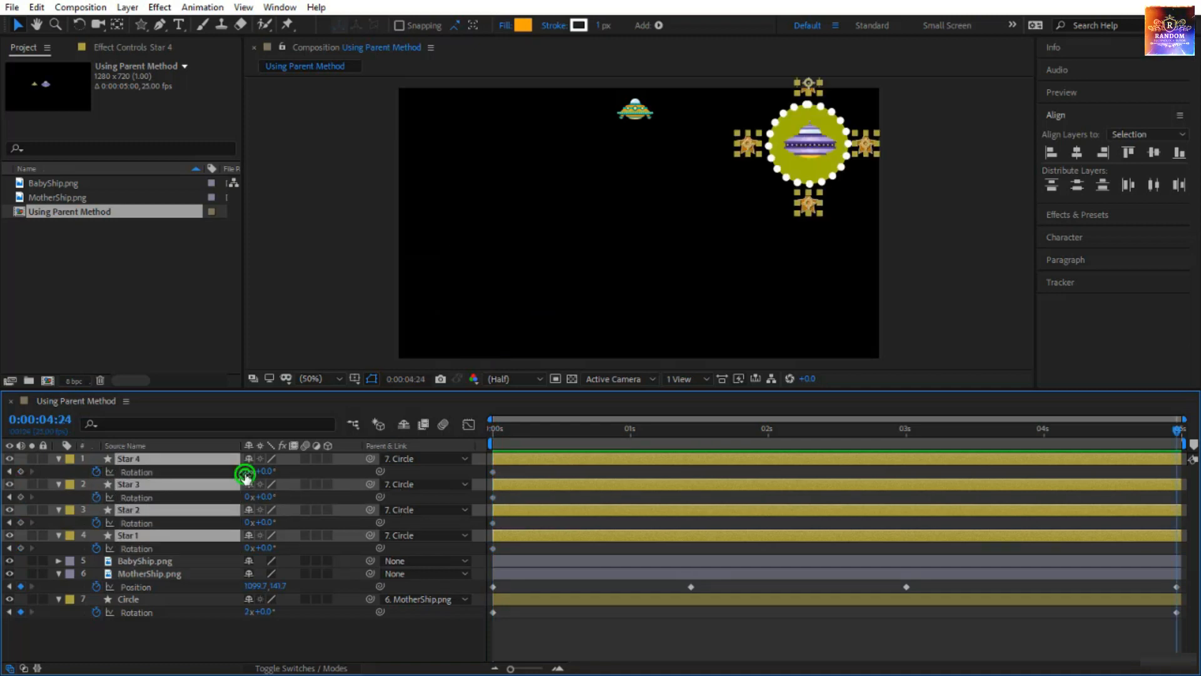
pyautogui.click(247, 471)
pyautogui.write('-3')
pyautogui.press('Return')
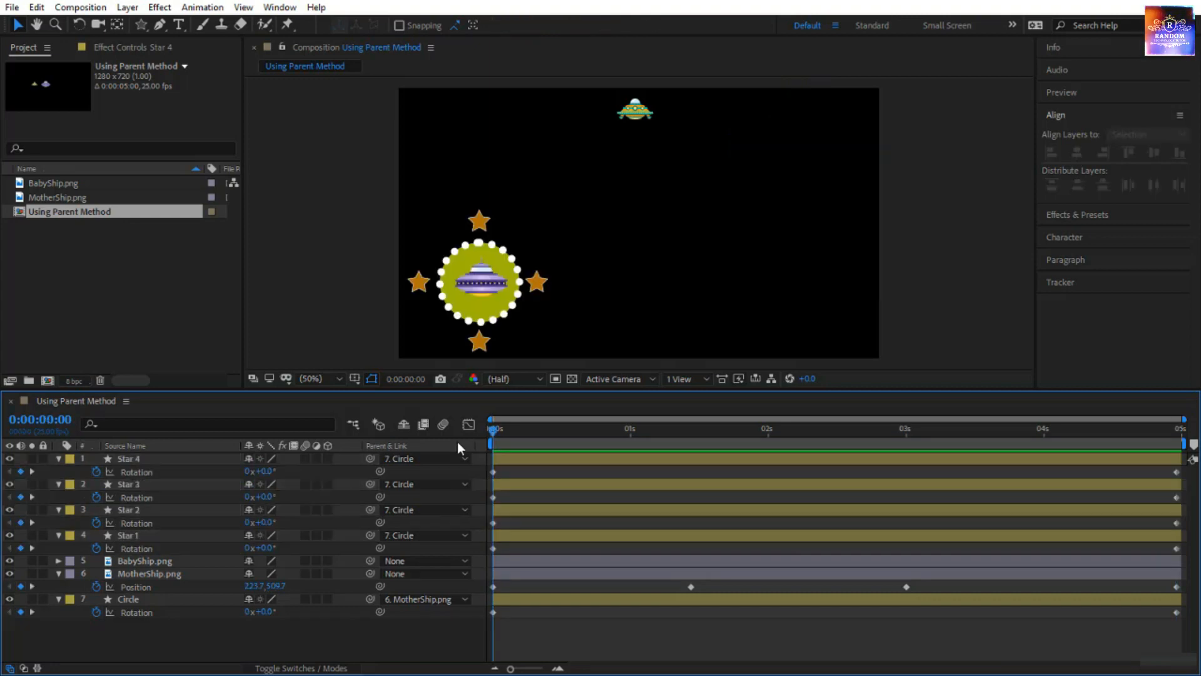
# Preview the animation from the start to check the stars' own rotation
pyautogui.press('space')
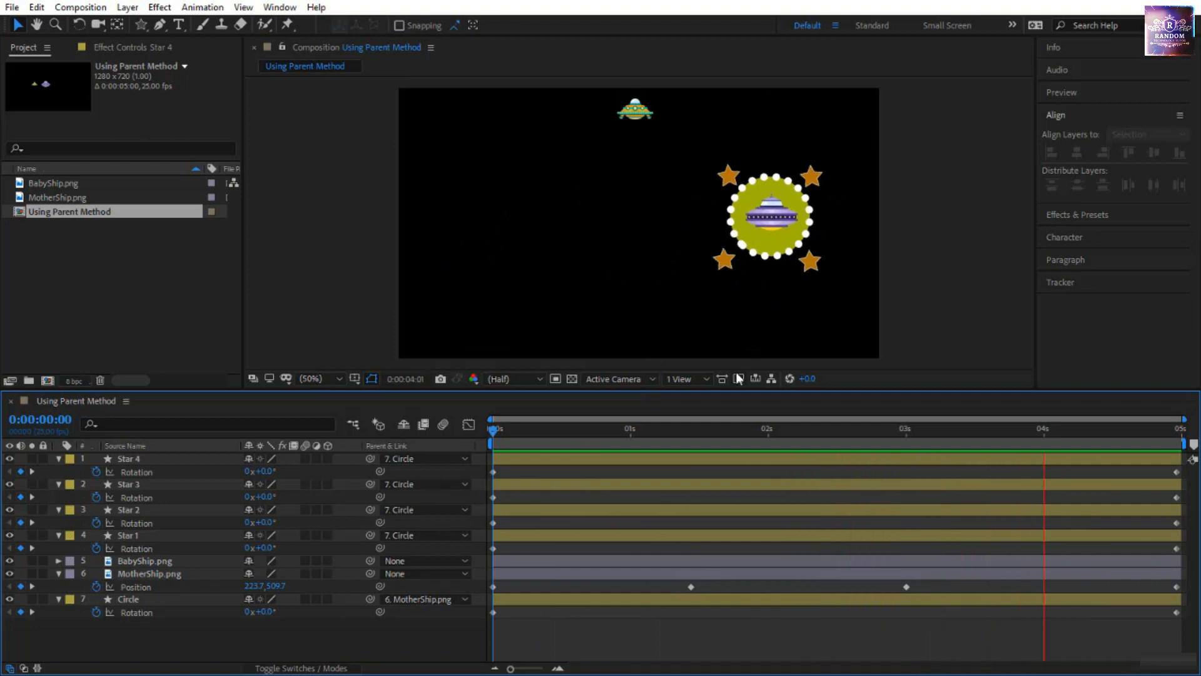
pyautogui.click(497, 435)
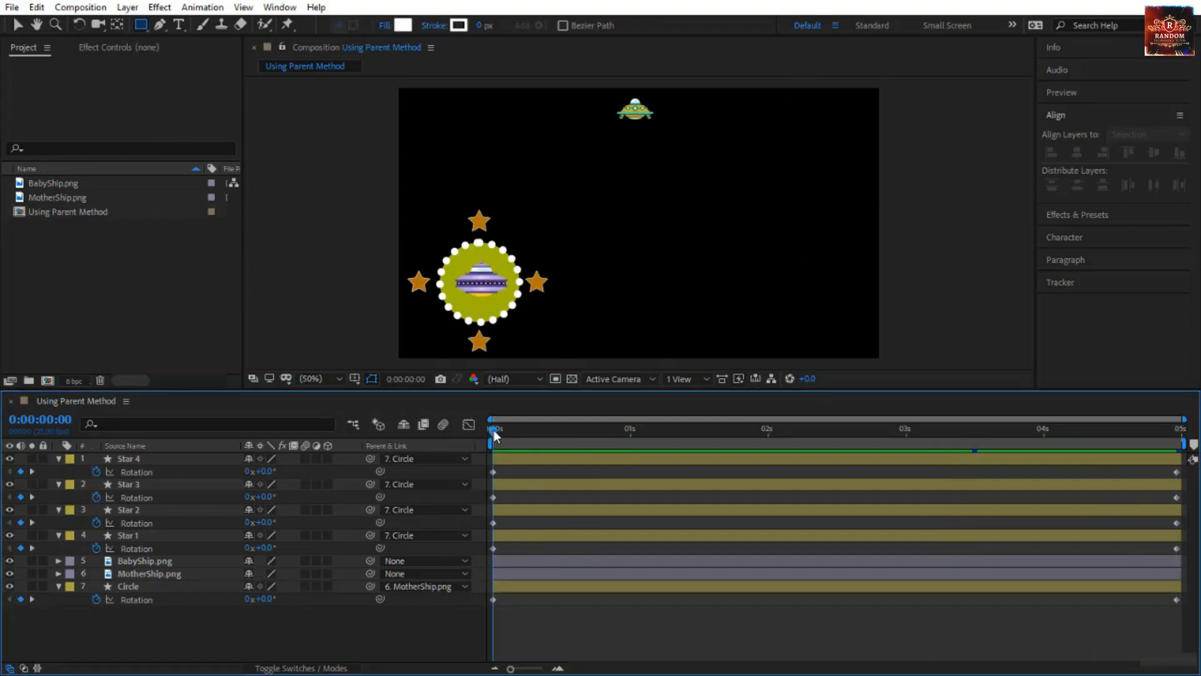
pyautogui.press('space')
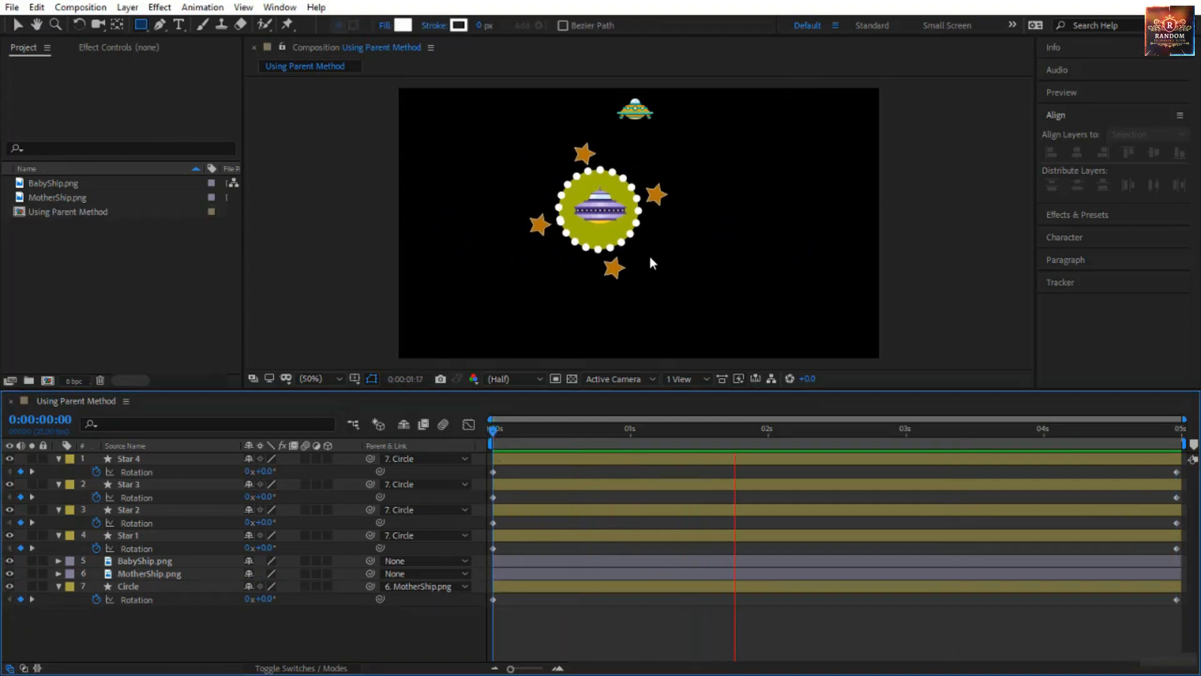
# Place BabyShip directly above MotherShip and its ring at 0:00:00:19
pyautogui.click(524, 431)
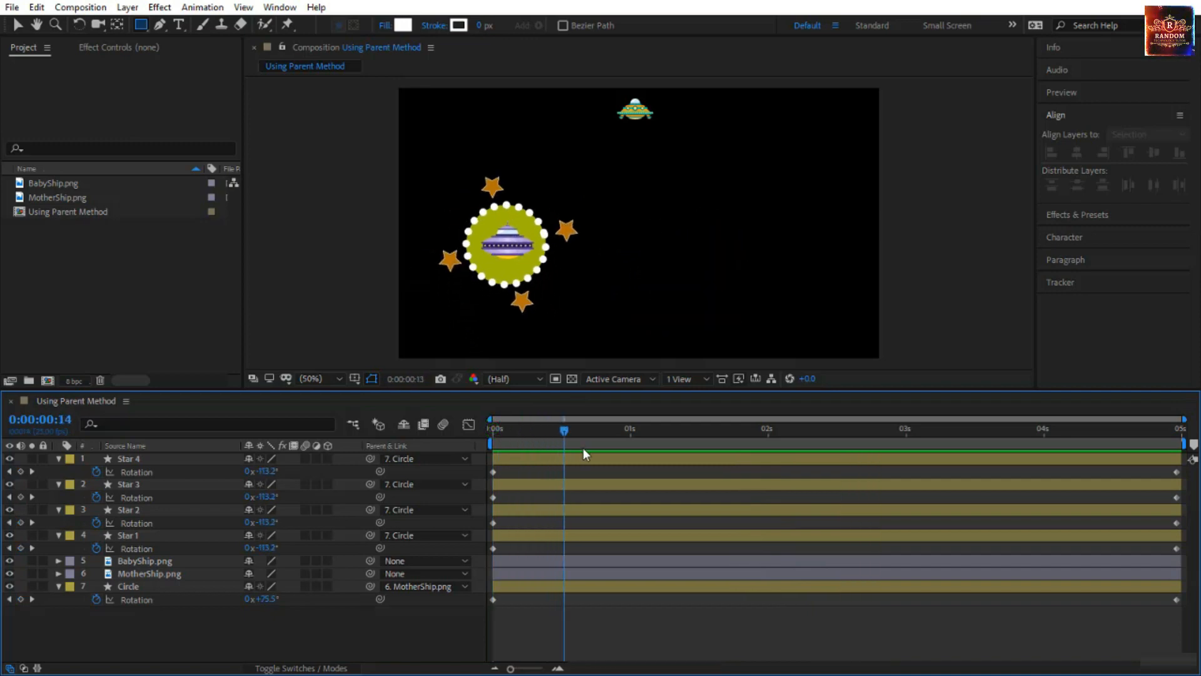
pyautogui.press('v')
pyautogui.click(637, 110)
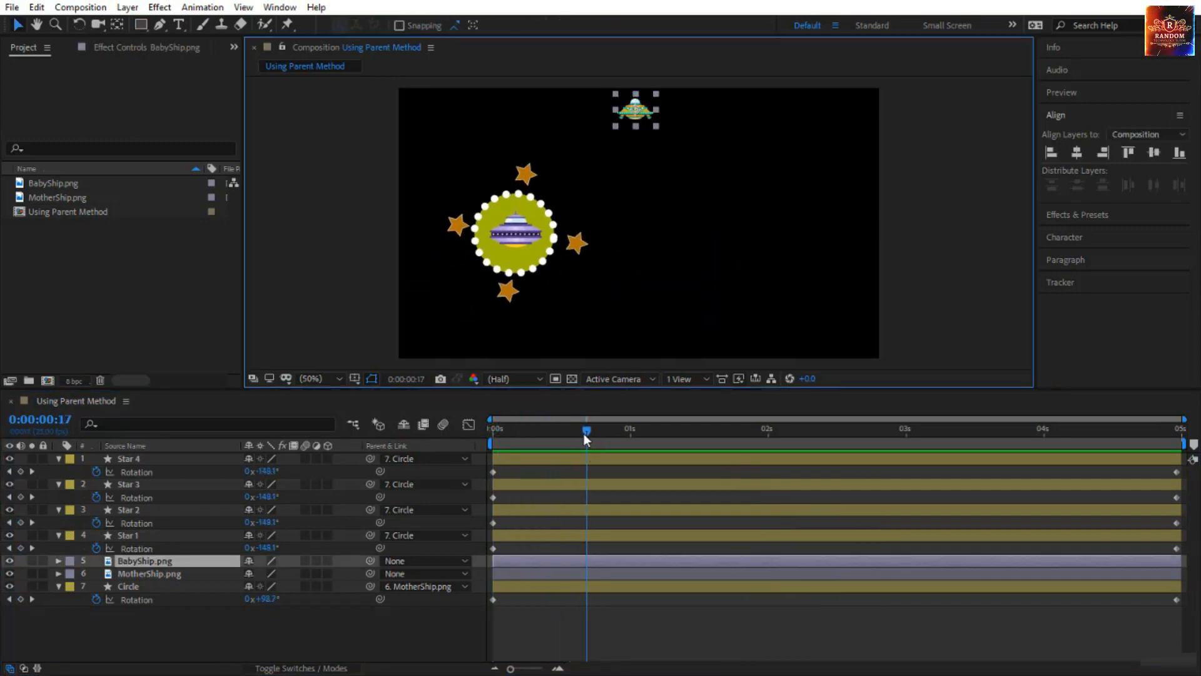
pyautogui.moveTo(584, 434)
pyautogui.mouseDown()
pyautogui.moveTo(607, 437)
pyautogui.moveTo(597, 438)
pyautogui.mouseUp()
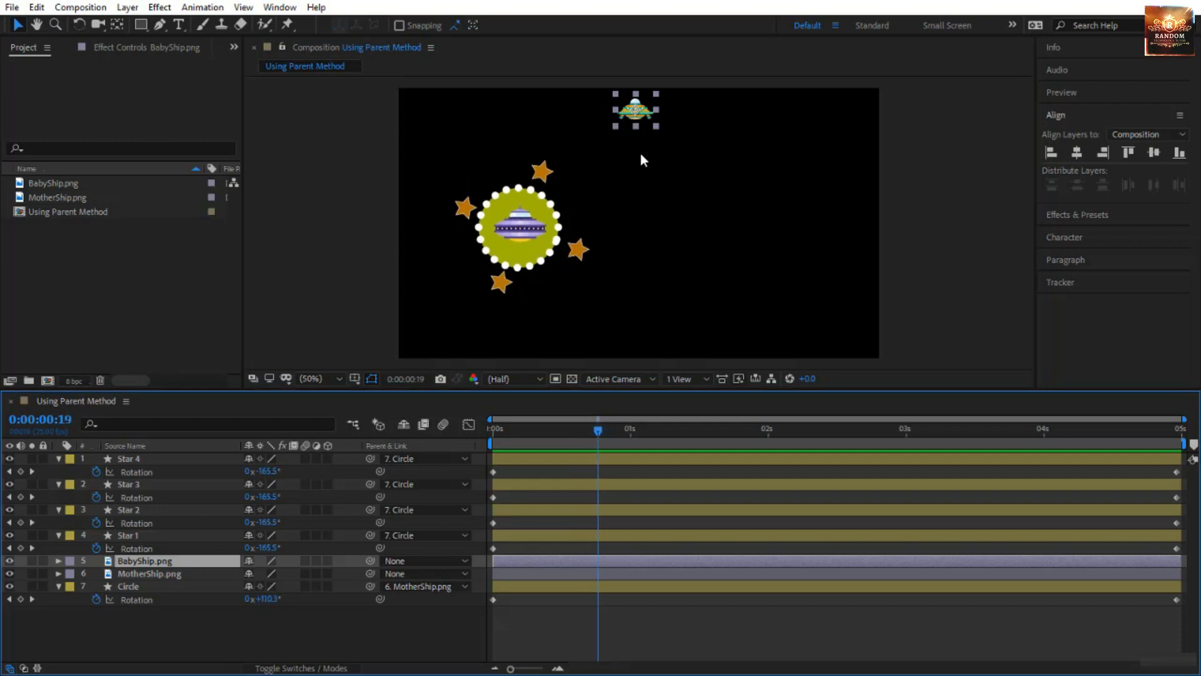
pyautogui.moveTo(643, 119); pyautogui.dragTo(520, 140)
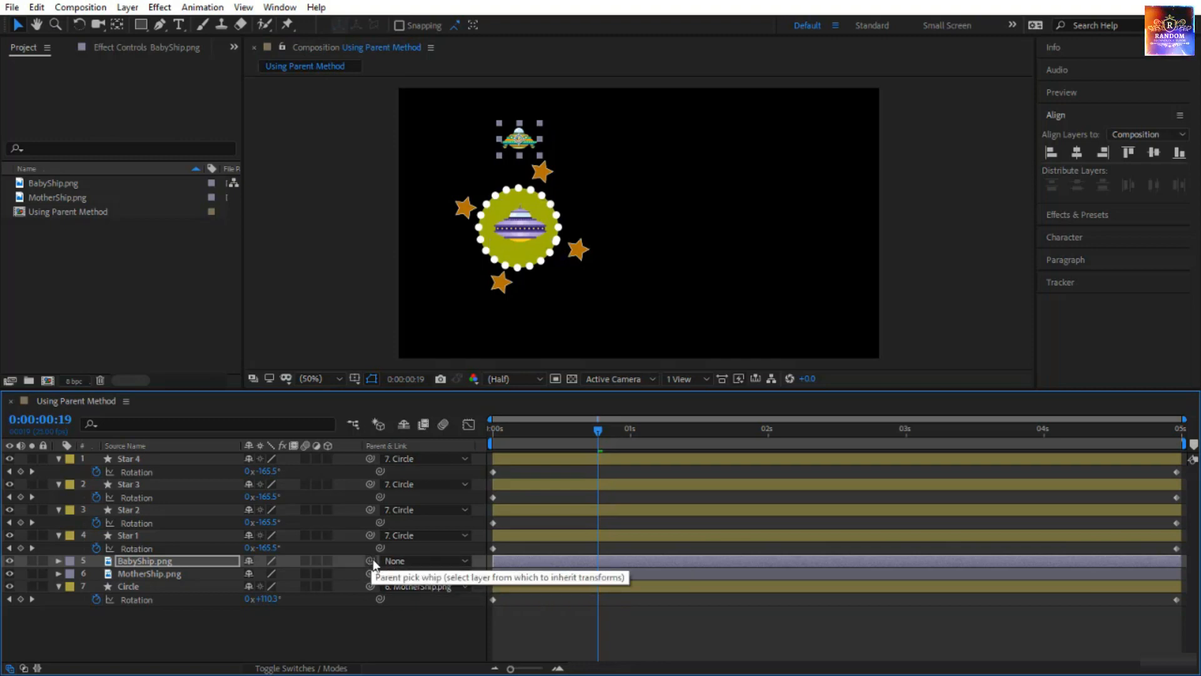
# Parent the BabyShip layer to MotherShip and preview the animation from the start
pyautogui.moveTo(371, 560); pyautogui.dragTo(178, 574)
pyautogui.moveTo(175, 580); pyautogui.dragTo(175, 580)
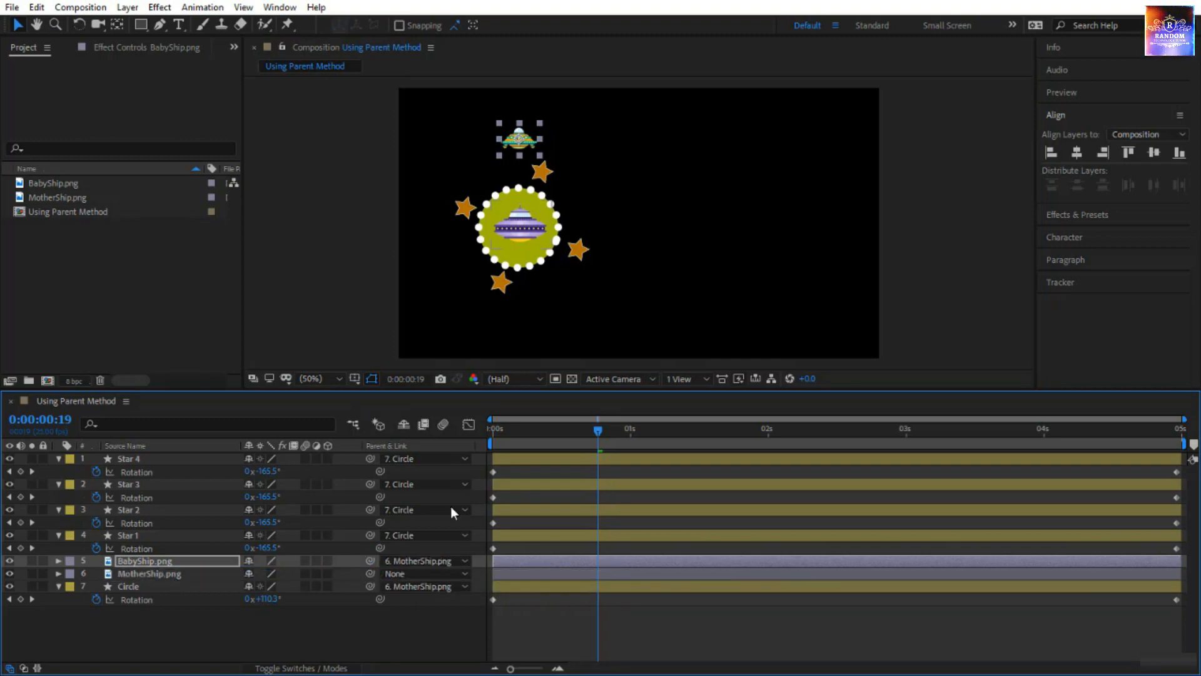
pyautogui.moveTo(595, 430); pyautogui.dragTo(388, 448)
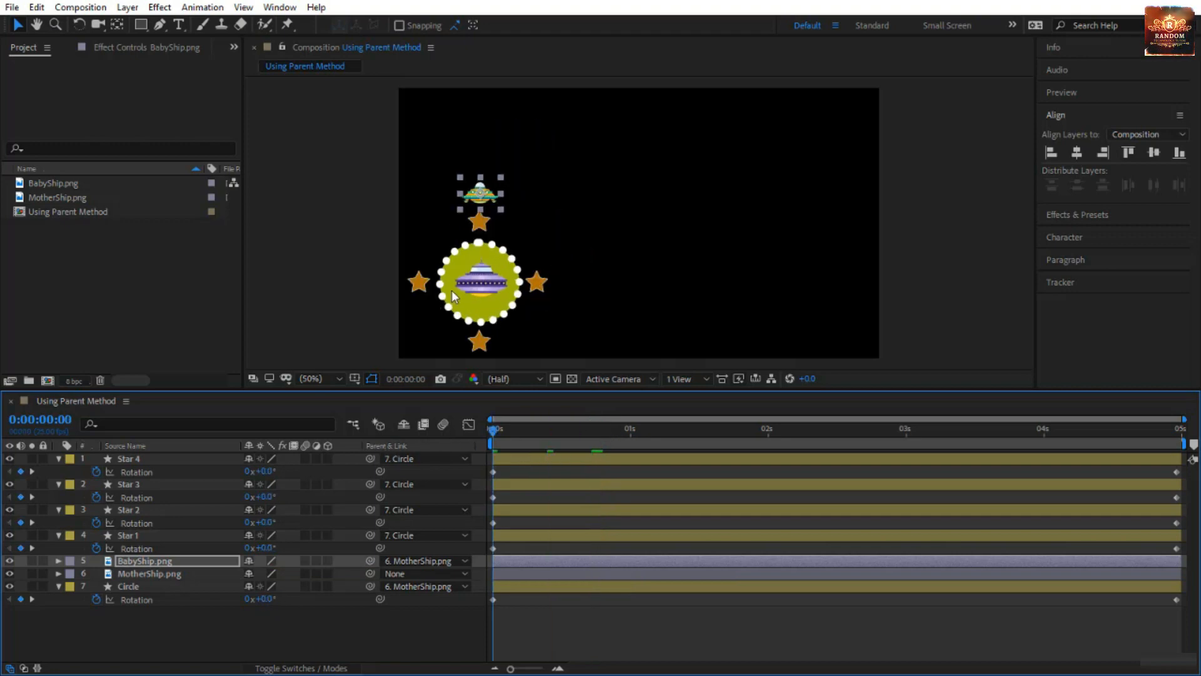
pyautogui.press('space')
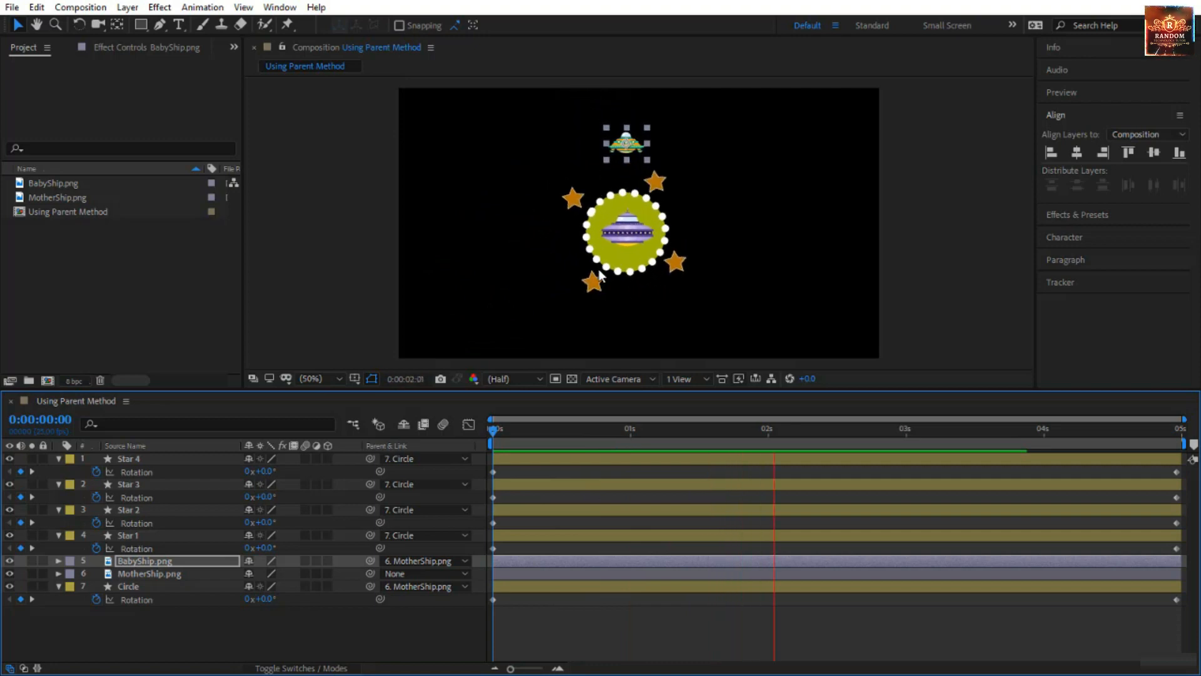
# Split the BabyShip layer at 0:00:01:00
pyautogui.moveTo(494, 429); pyautogui.dragTo(633, 451)
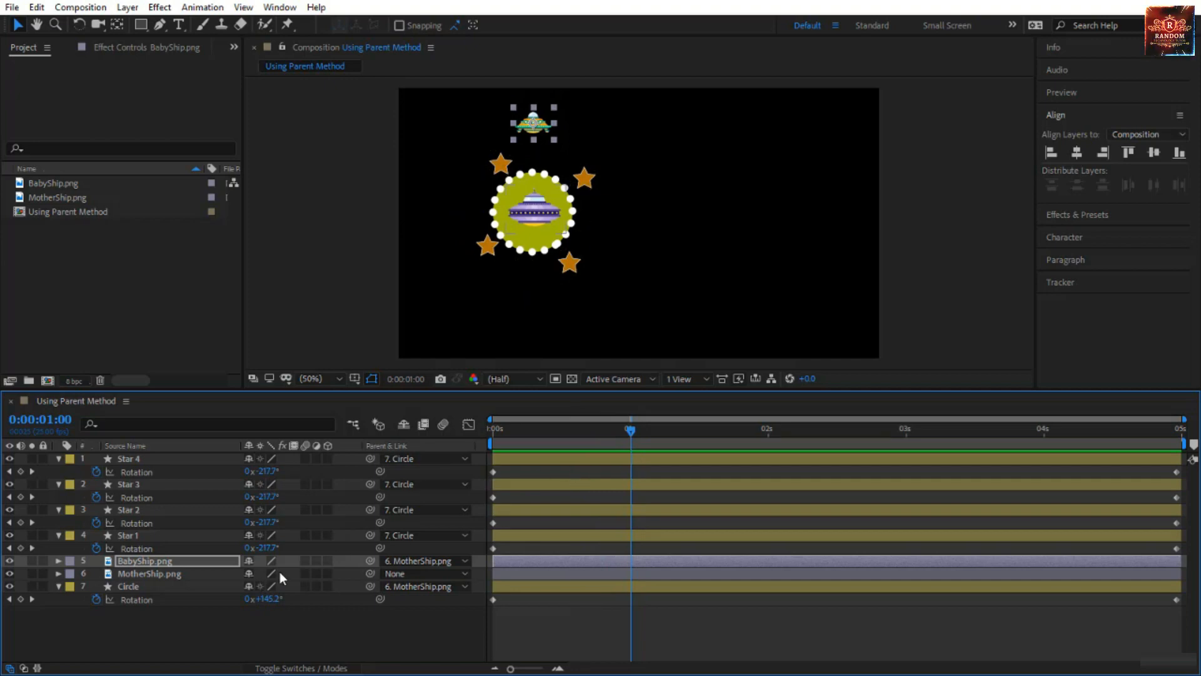
pyautogui.click(211, 562)
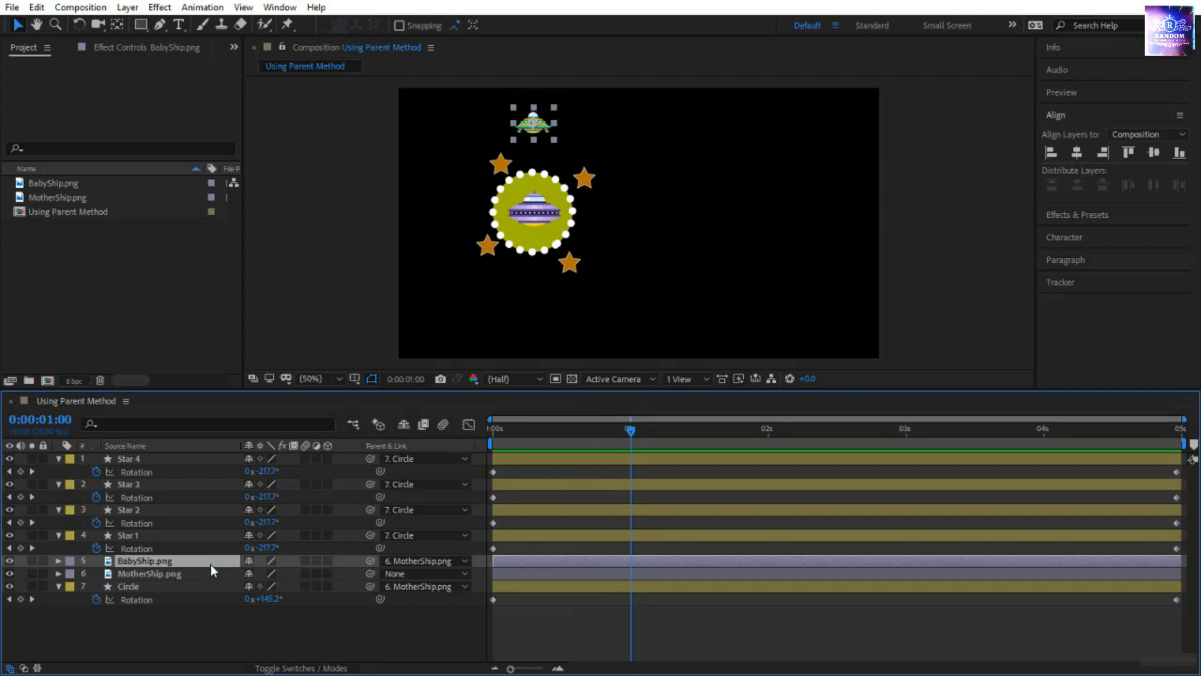
pyautogui.click(36, 7)
pyautogui.click(124, 219)
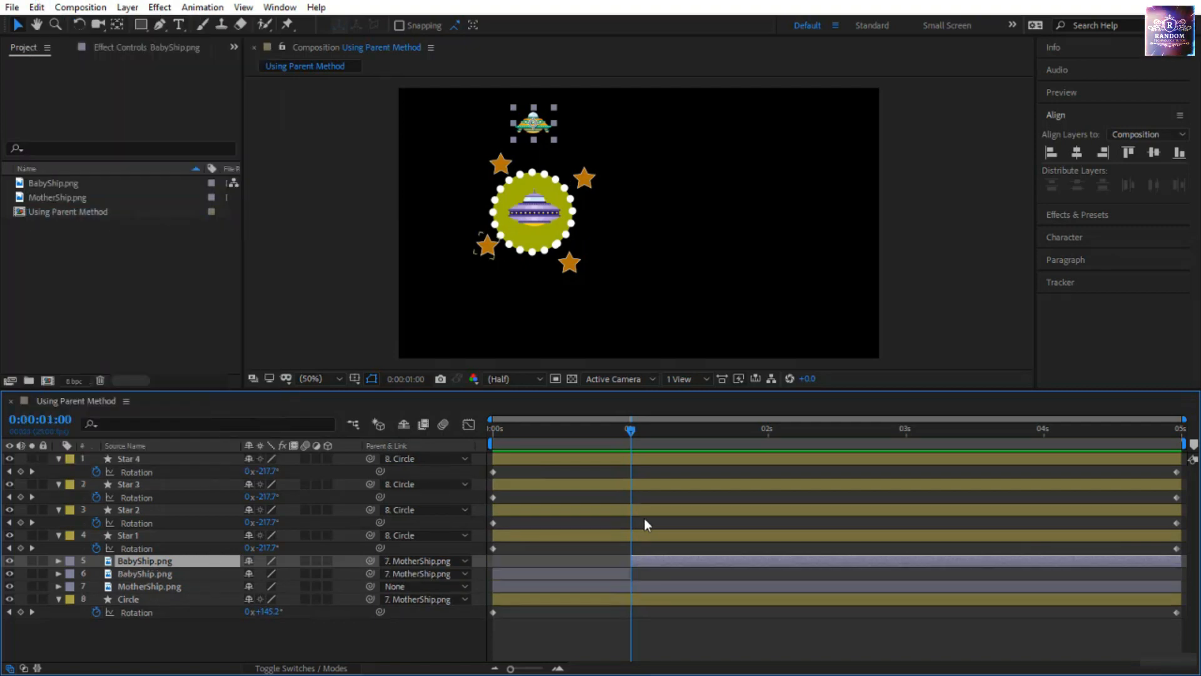
# Set the parent of the first BabyShip segment to None at 0:00:01:00
pyautogui.moveTo(615, 434); pyautogui.dragTo(553, 479)
pyautogui.click(516, 572)
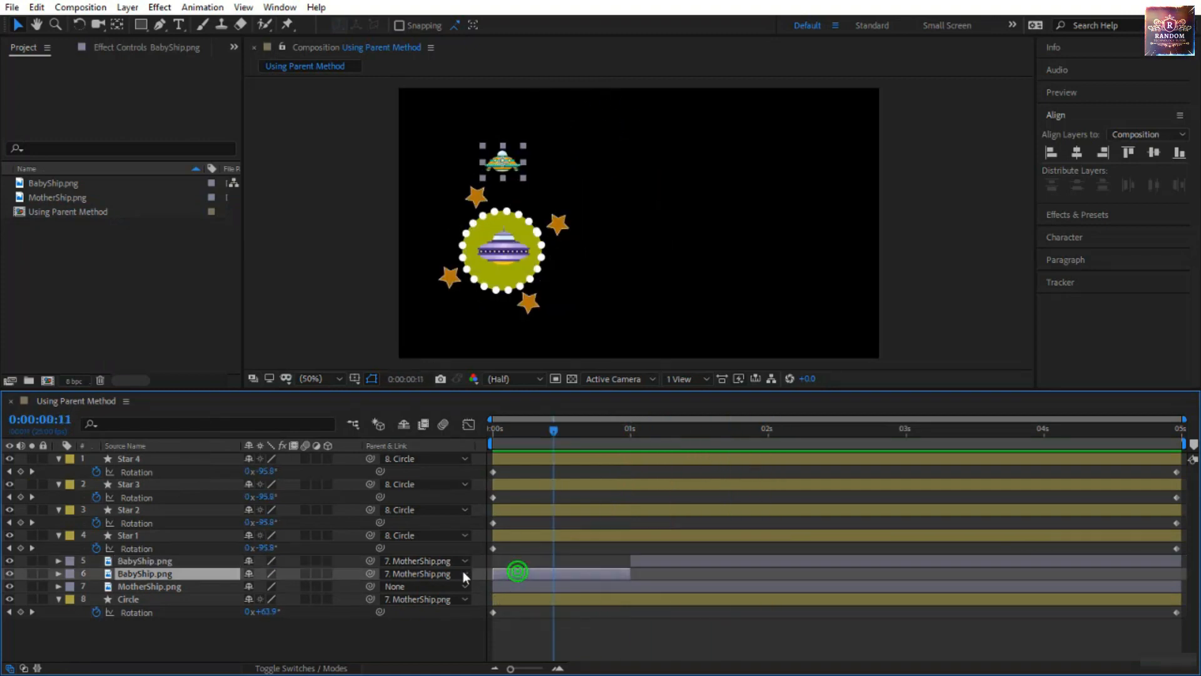
pyautogui.moveTo(554, 432); pyautogui.dragTo(628, 461)
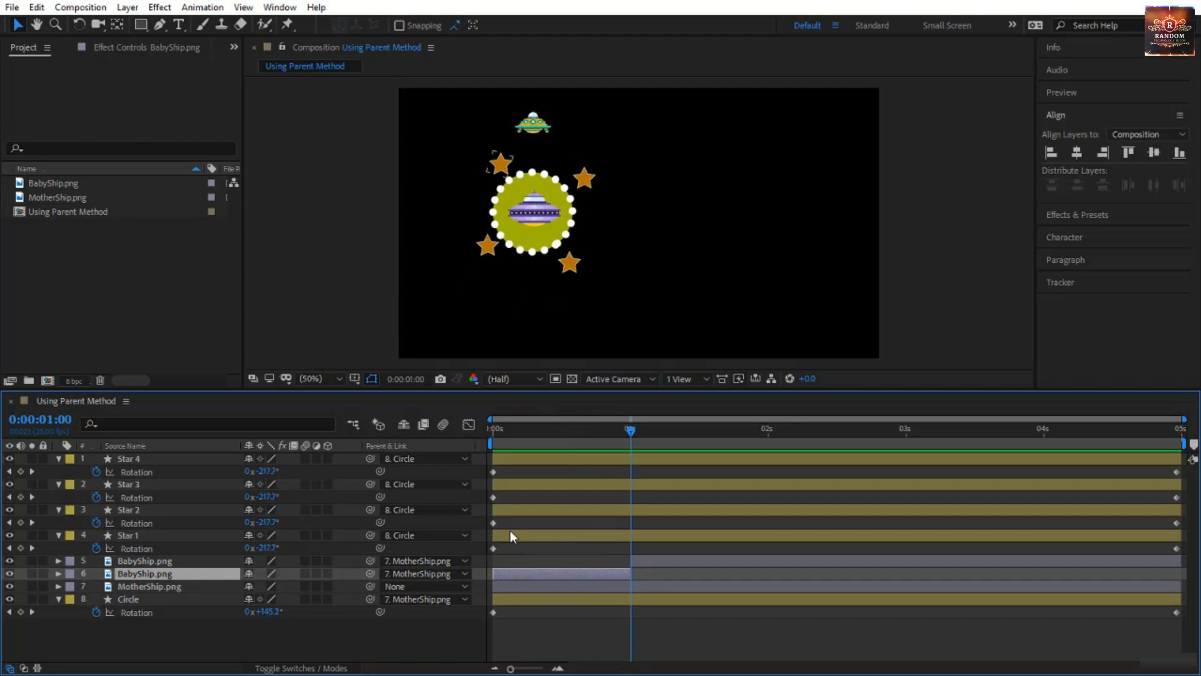
pyautogui.click(408, 572)
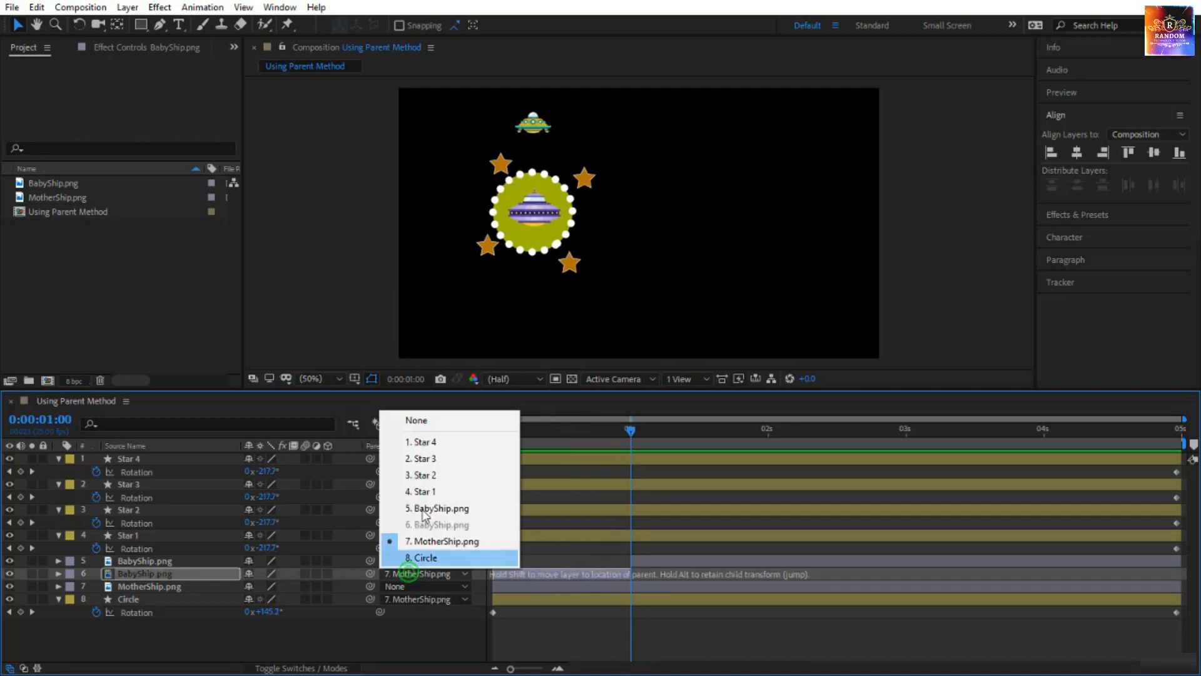
pyautogui.click(459, 419)
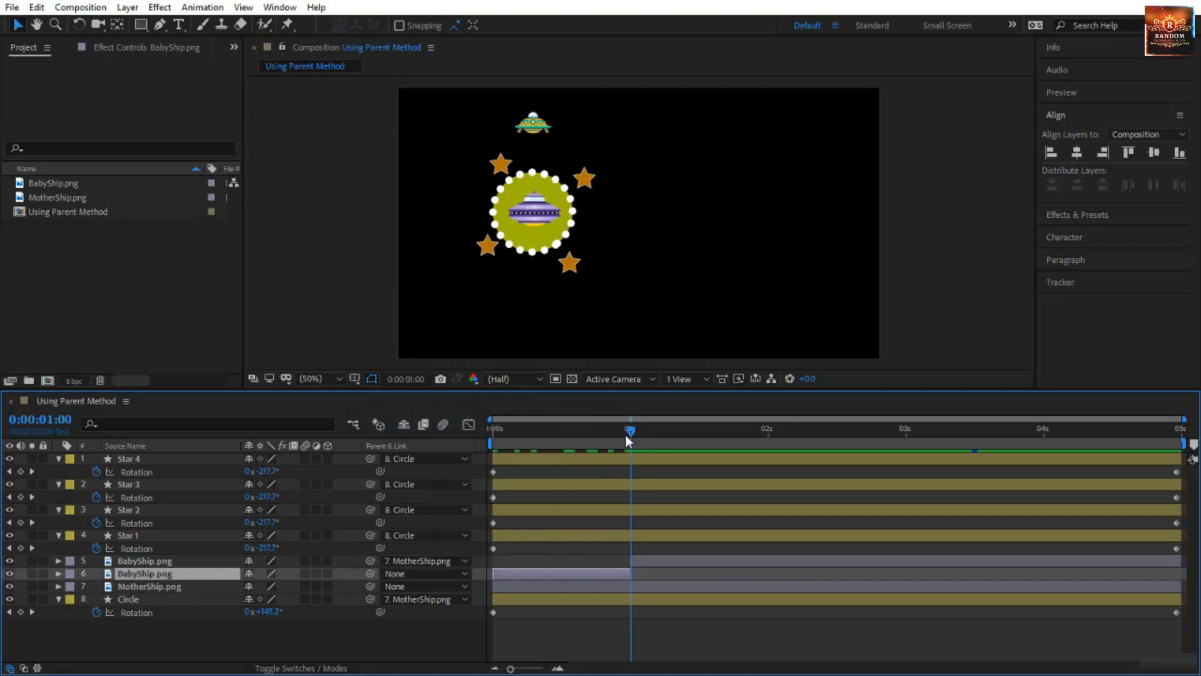
# Play the composition from the start and scrub through it to check when BabyShip begins following MotherShip
pyautogui.moveTo(632, 434); pyautogui.dragTo(629, 492)
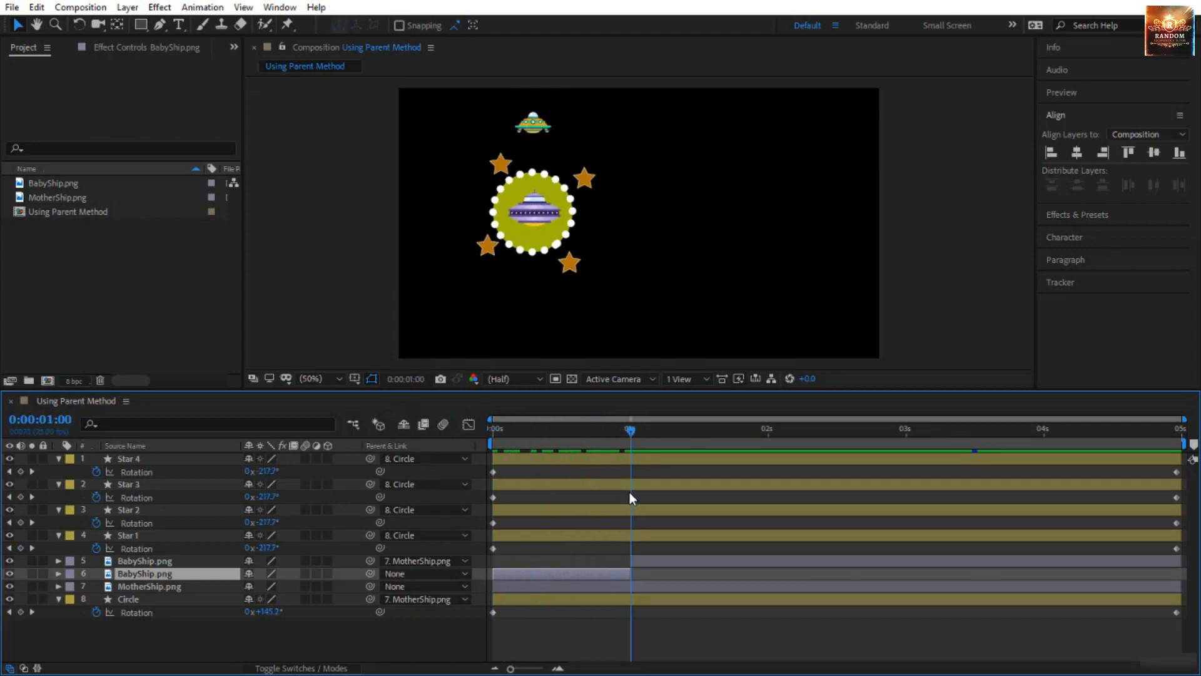
pyautogui.press('Home')
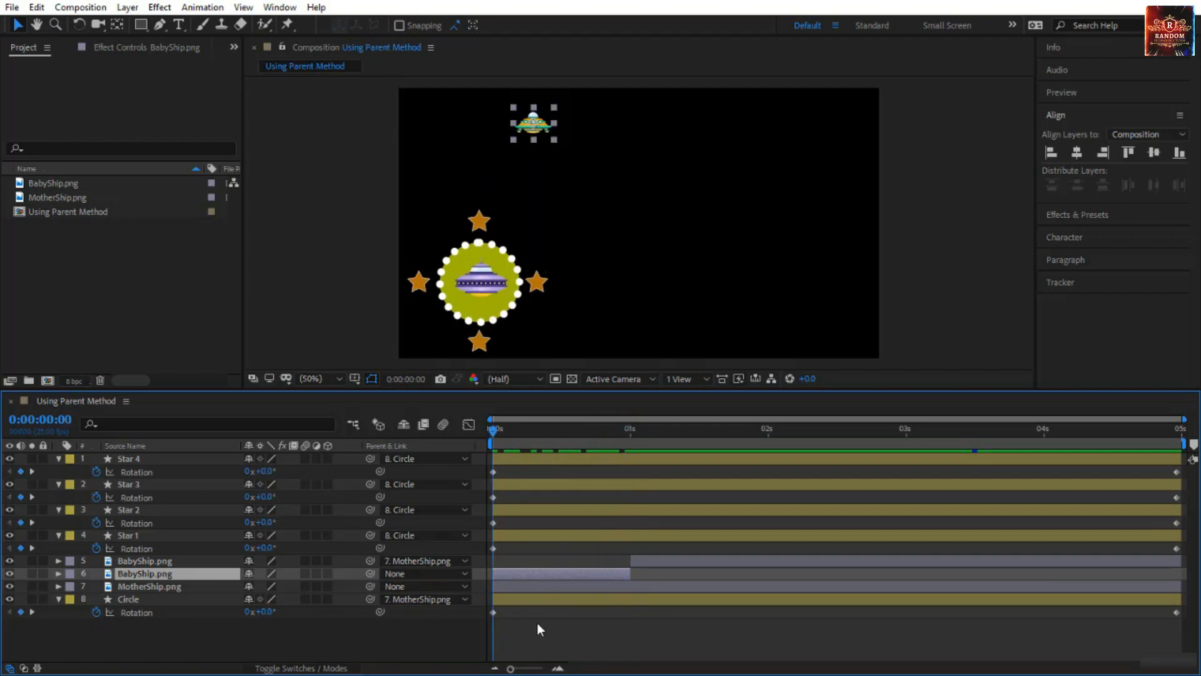
pyautogui.click(536, 623)
pyautogui.press('space')
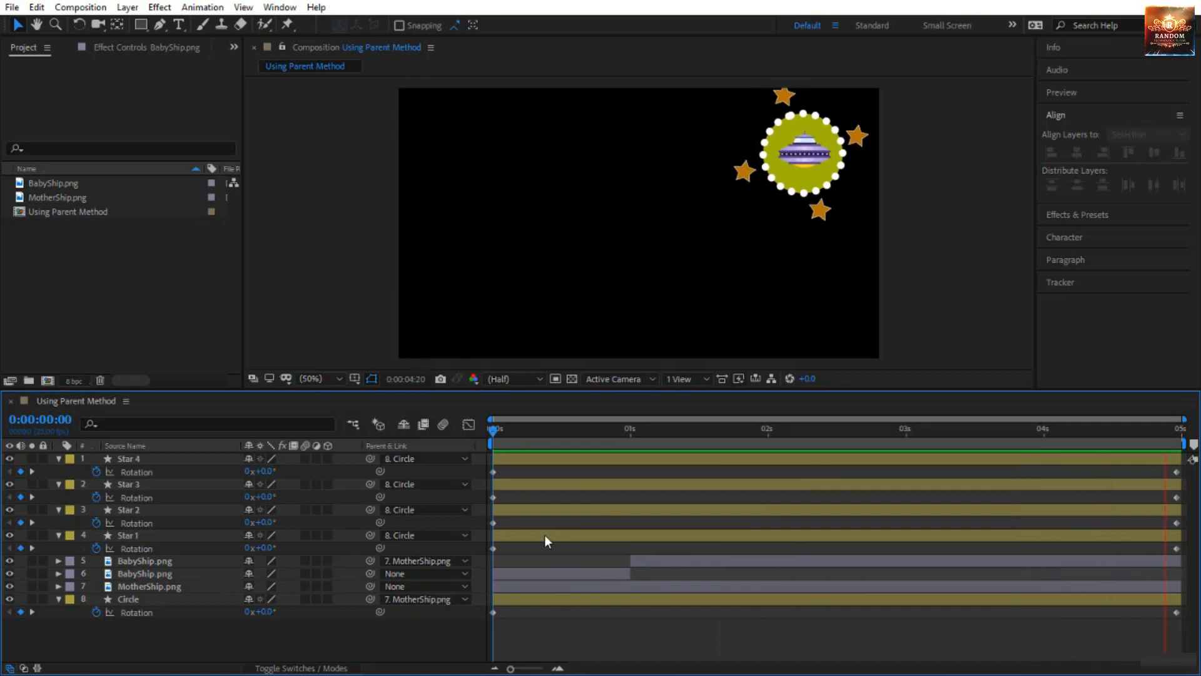
pyautogui.moveTo(486, 428); pyautogui.dragTo(1072, 535)
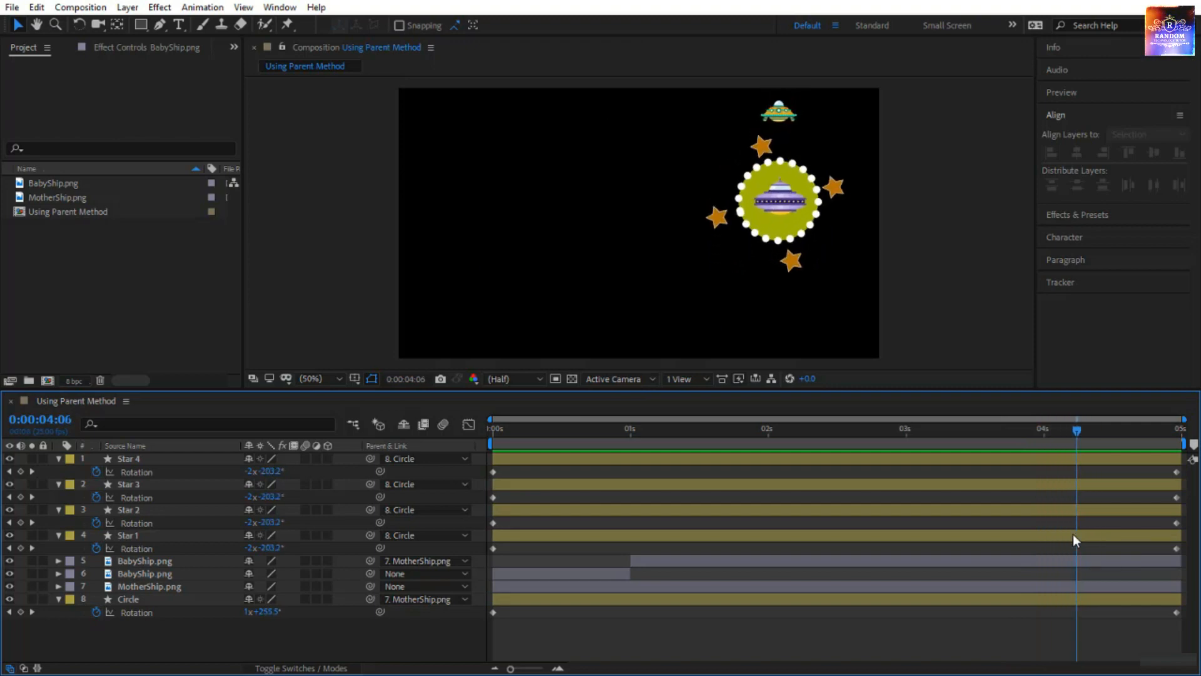
# Split the BabyShip layer at 0:00:04:06 and set the parent of its last segment to None
pyautogui.click(1070, 560)
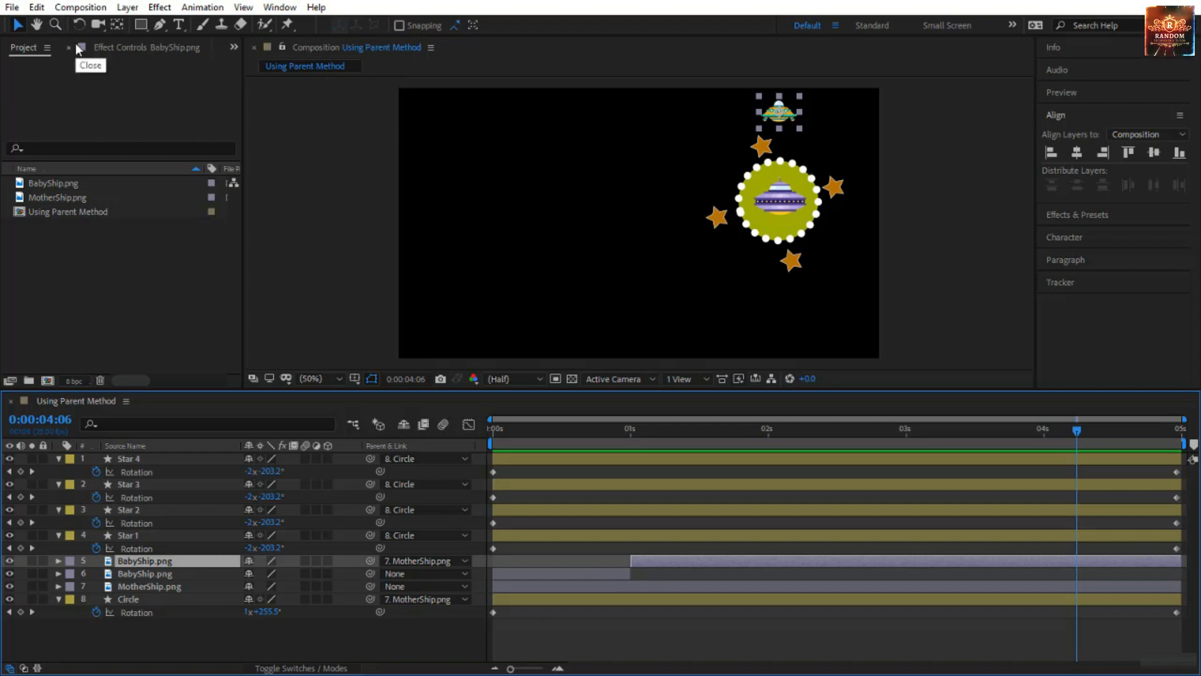
pyautogui.hotkey('ctrl', 'shift', 'd')
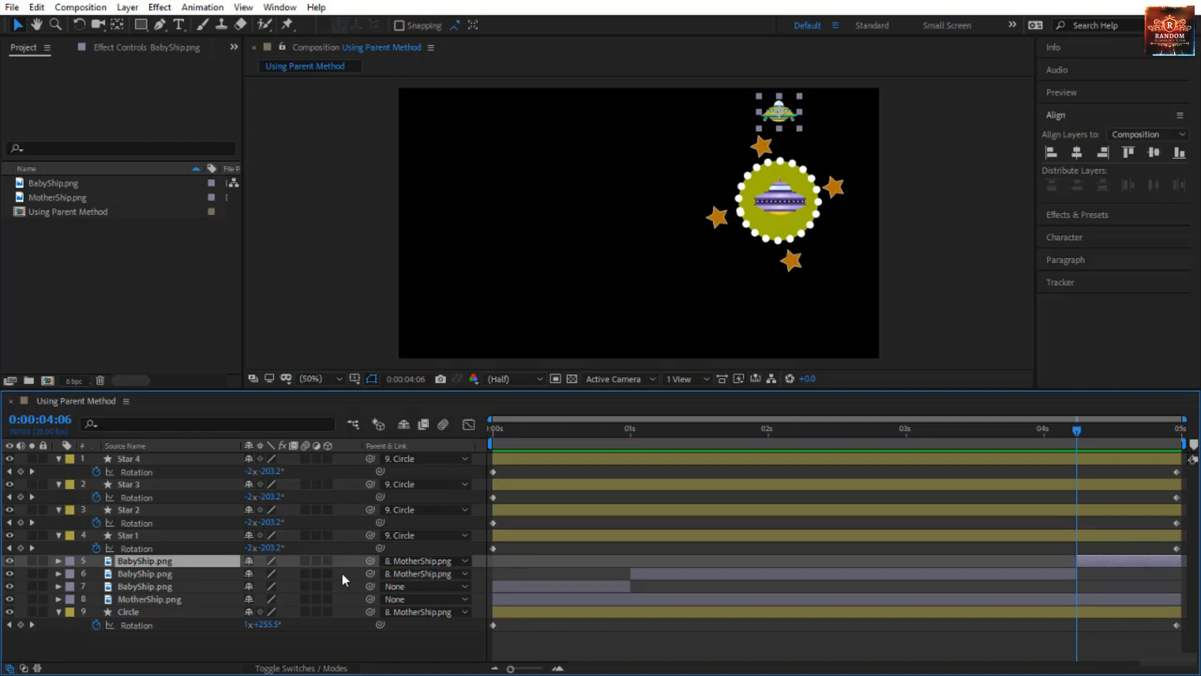
pyautogui.click(397, 562)
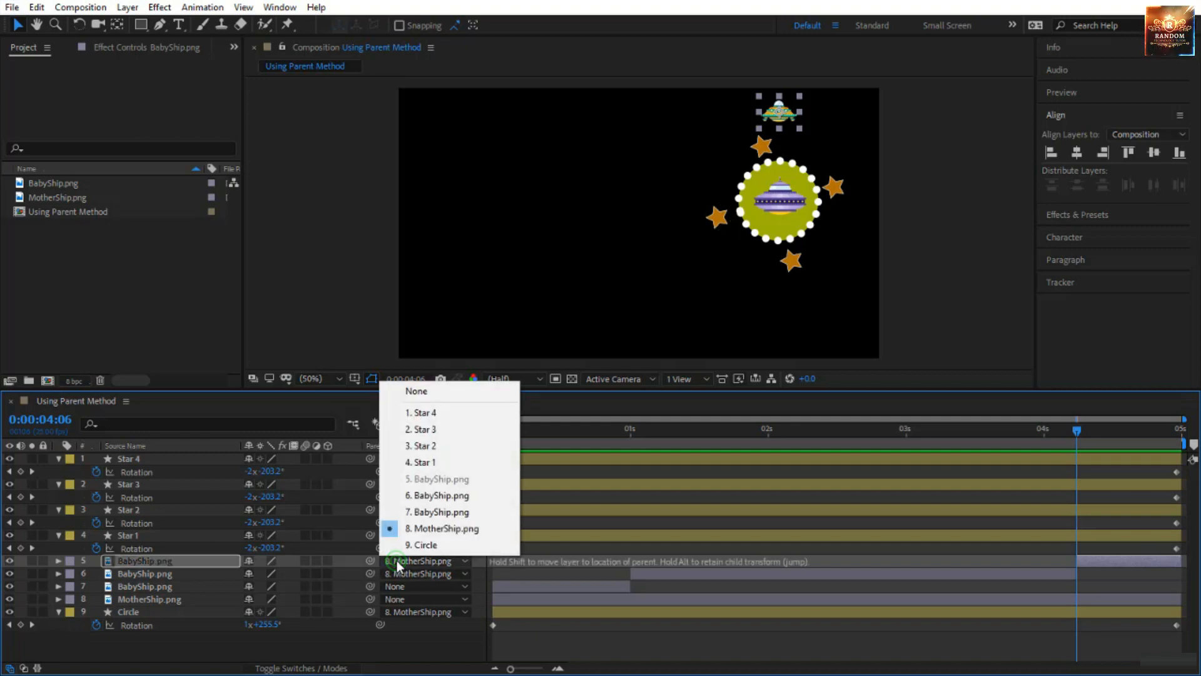
pyautogui.click(455, 397)
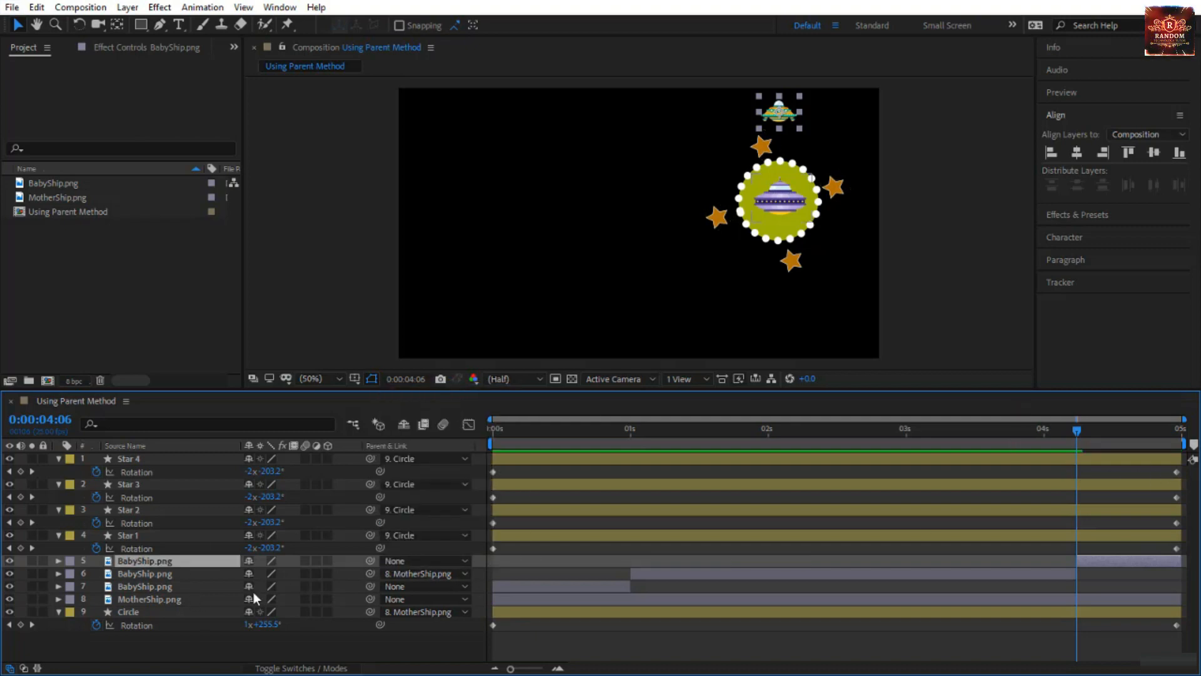
# Keyframe the last BabyShip segment's position at 0:00:04:06 and 0:00:04:24, ending at about 105.5, 63.3 near the frame's upper-left corner
pyautogui.press('p')
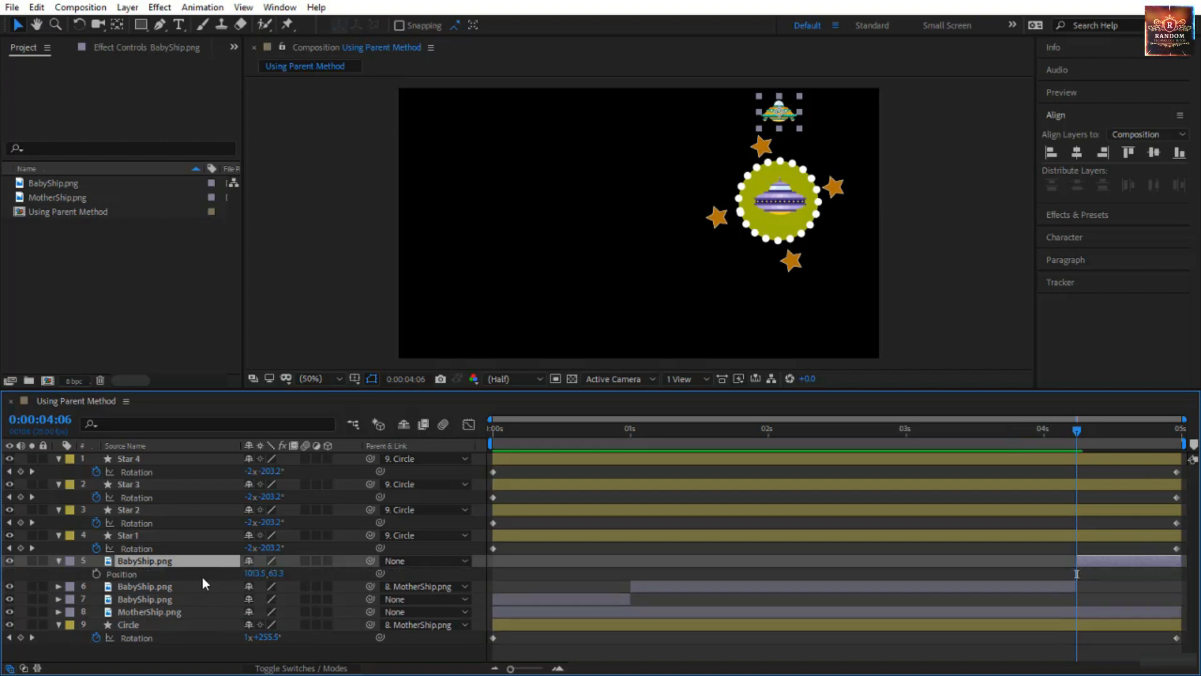
pyautogui.click(98, 573)
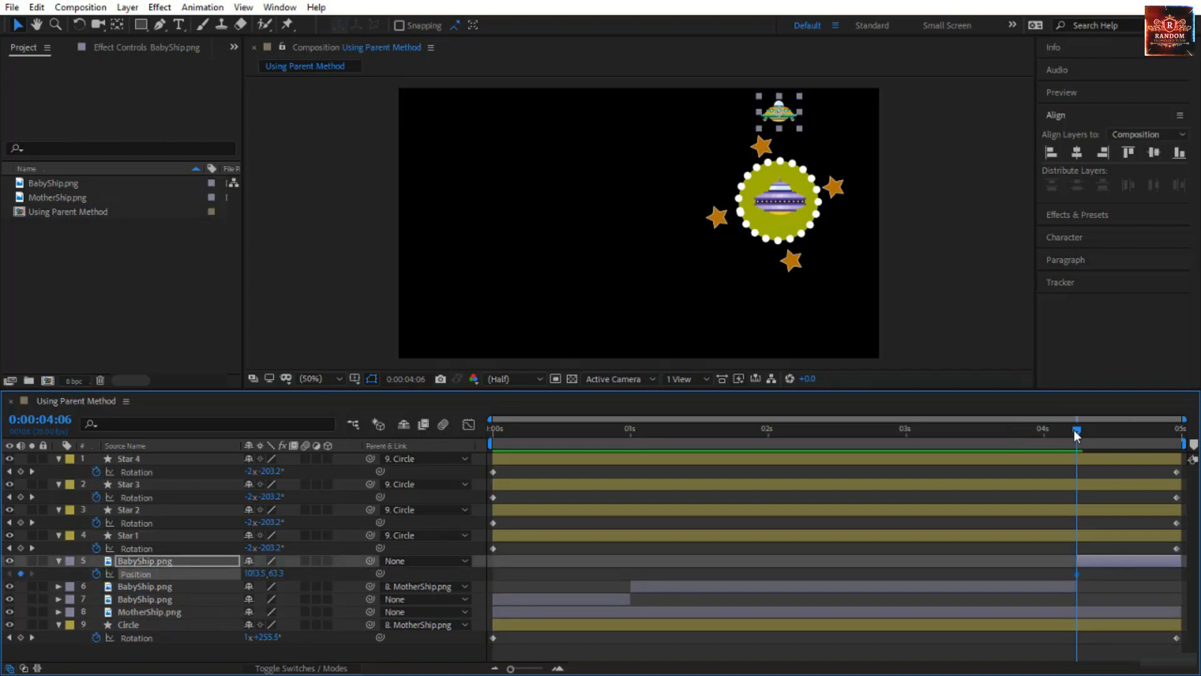
pyautogui.moveTo(1073, 429); pyautogui.dragTo(1184, 448)
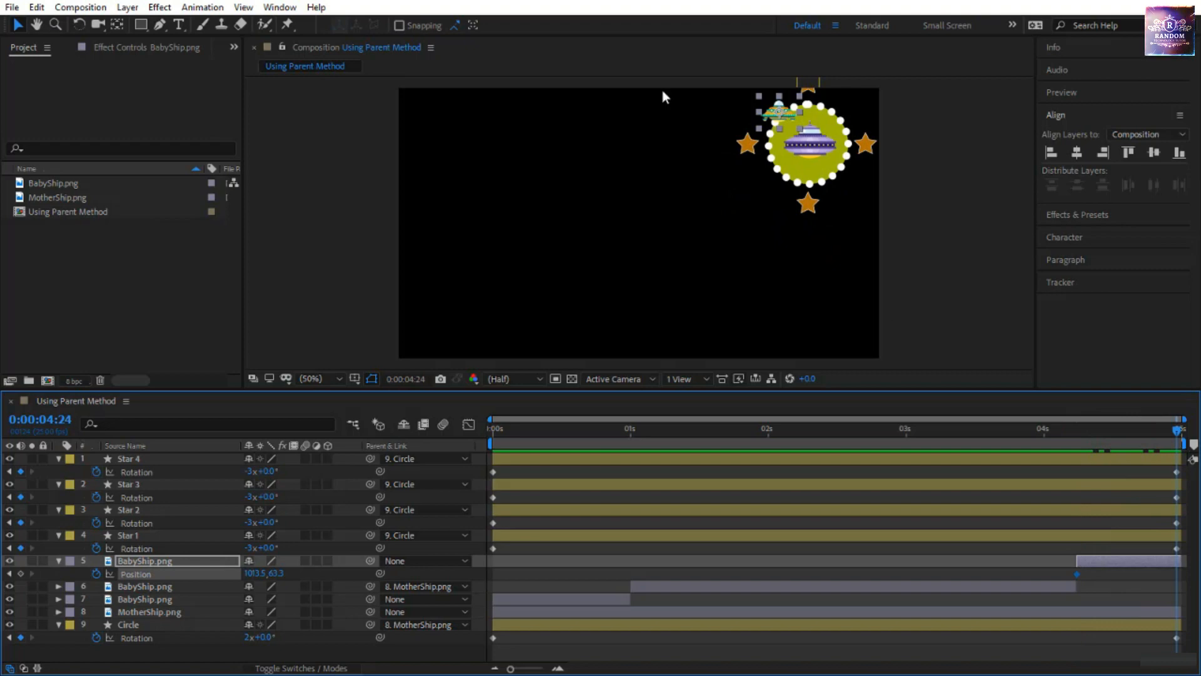
pyautogui.moveTo(796, 122); pyautogui.dragTo(415, 128)
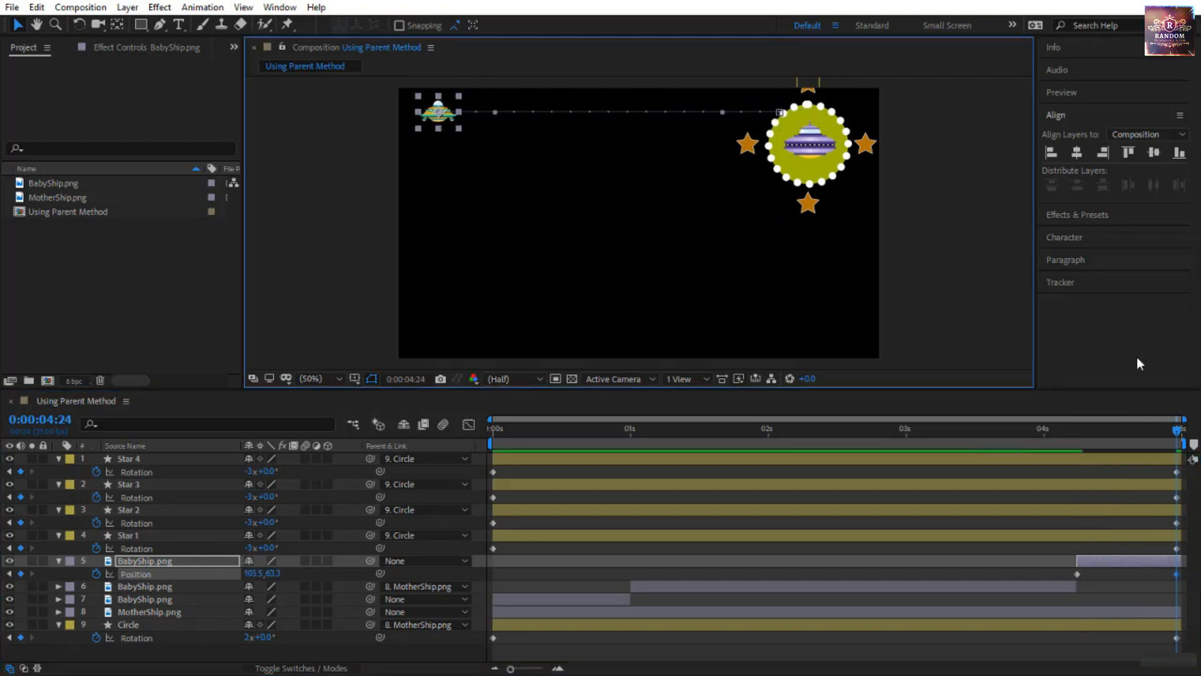
# Play the composition from the start to check the BabyShip flying away from MotherShip
pyautogui.moveTo(1180, 433); pyautogui.dragTo(487, 516)
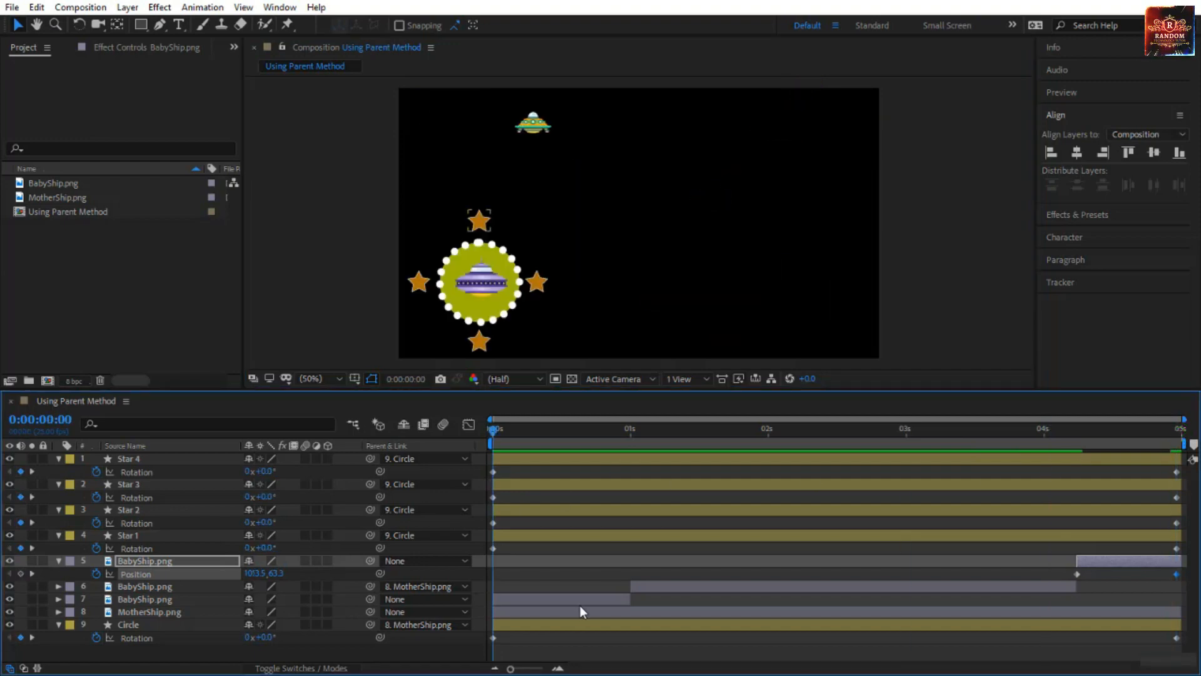
pyautogui.click(574, 578)
pyautogui.press('space')
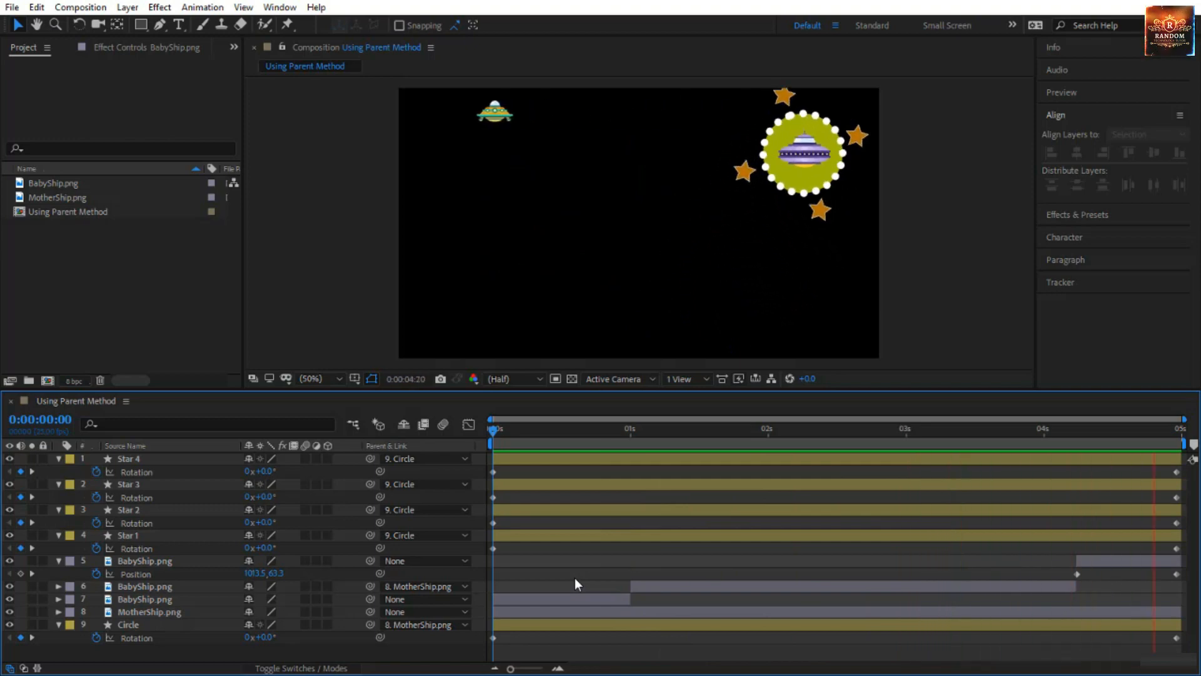
# Speed up the BabyShip's exit by moving its final position keyframe to about midway through the last segment, and replay the animation
pyautogui.click(1178, 574)
pyautogui.moveTo(1179, 575); pyautogui.dragTo(1127, 574)
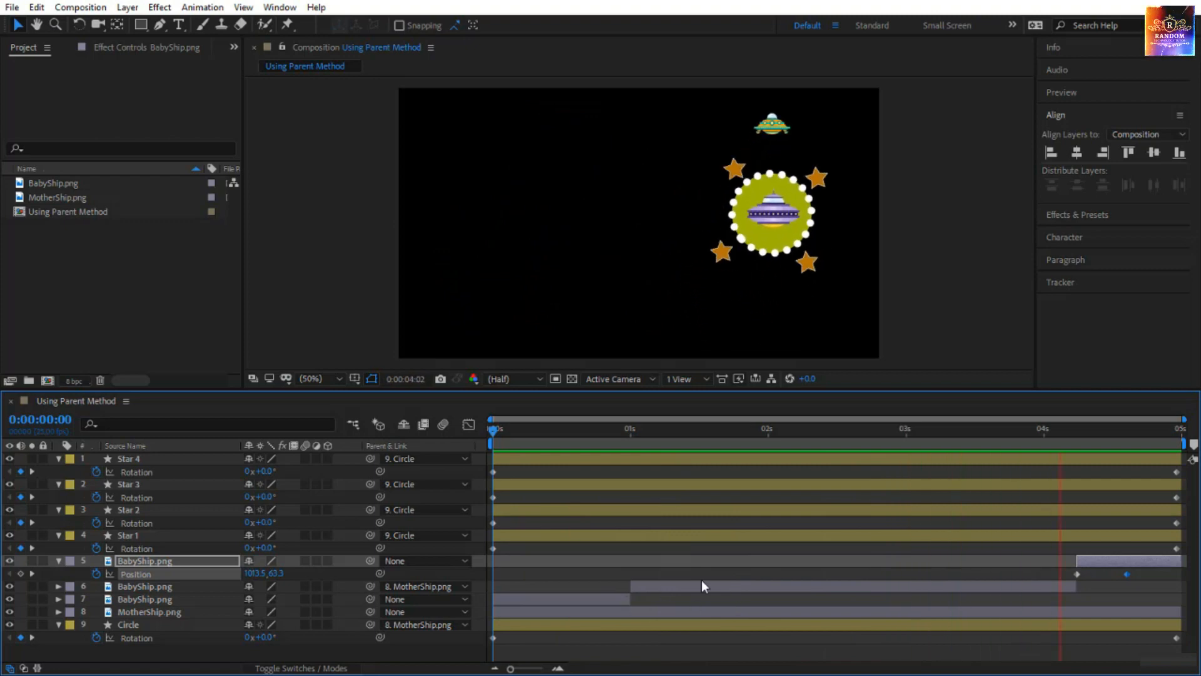
pyautogui.click(1101, 559)
pyautogui.press('space')
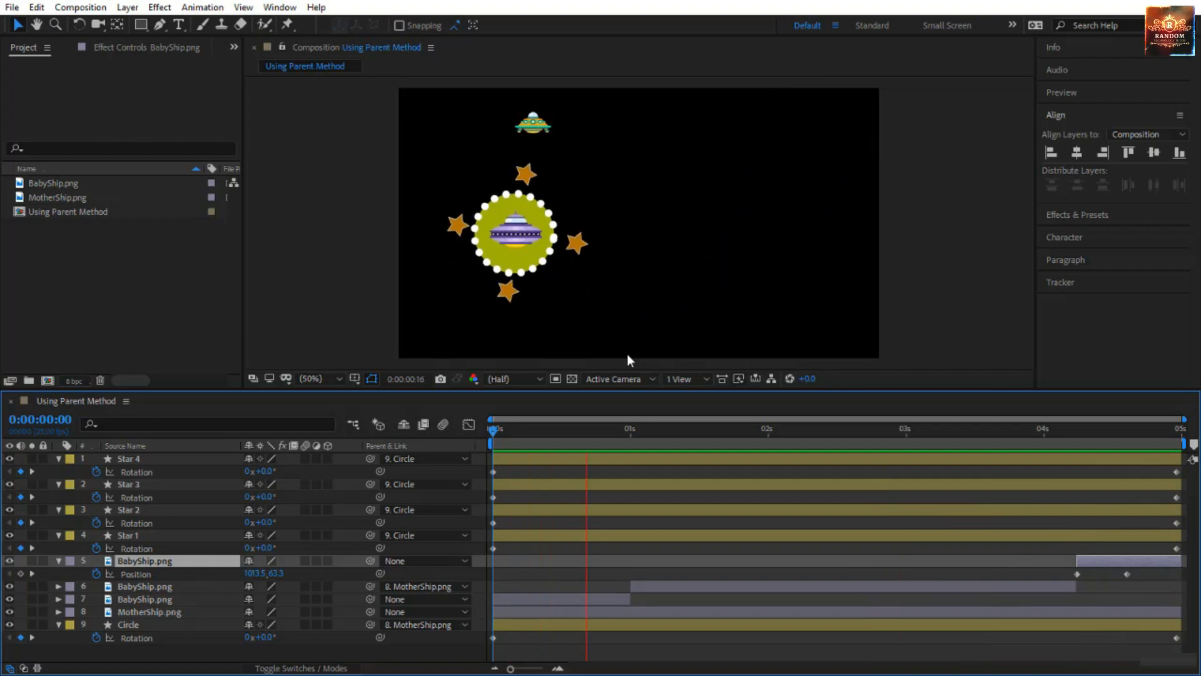
# Scrub to 0:00:01:08 and collapse the properties of all layers
pyautogui.moveTo(506, 423); pyautogui.dragTo(664, 468)
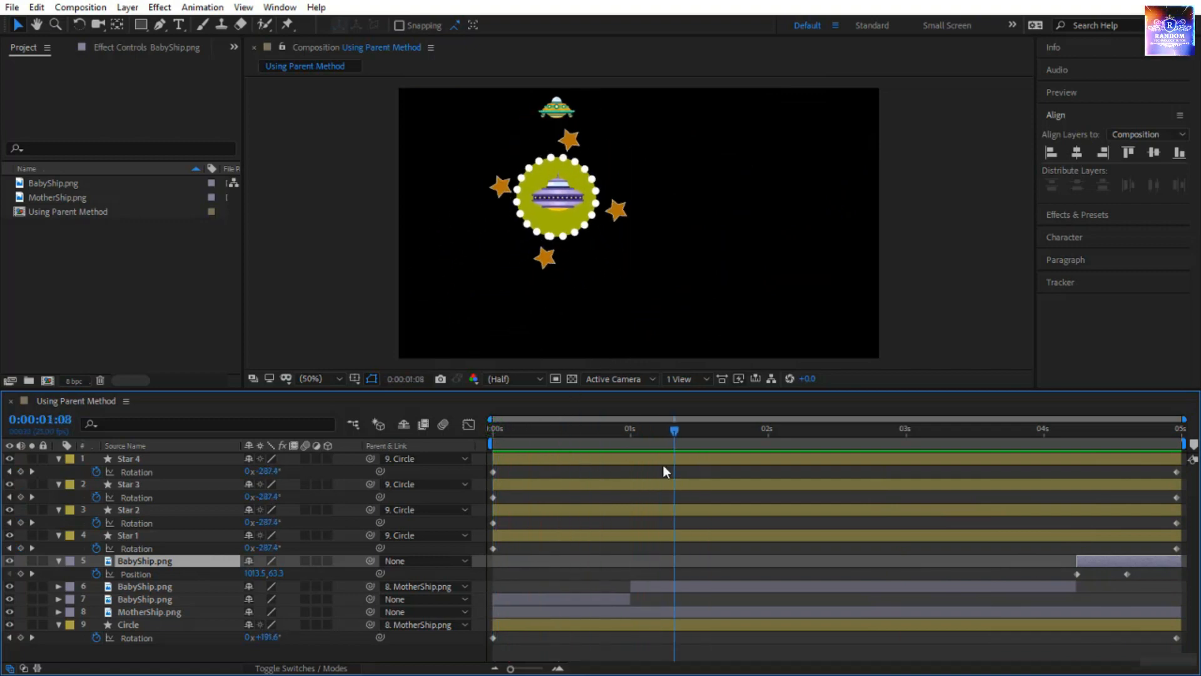
pyautogui.click(186, 459)
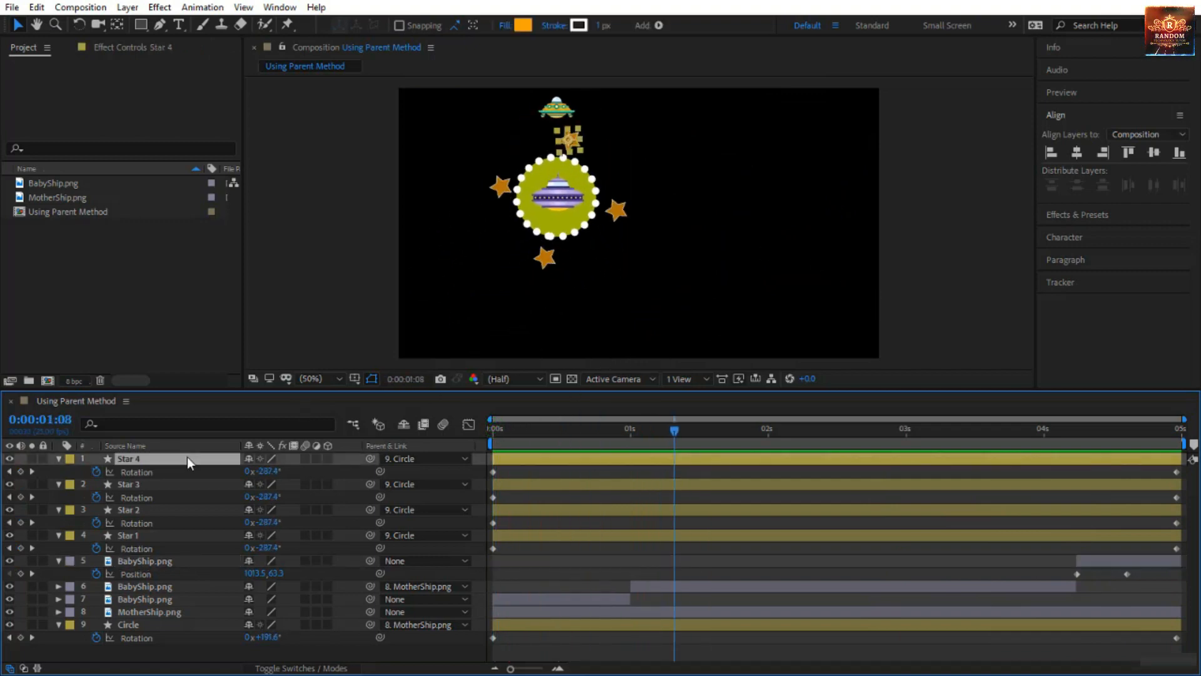
pyautogui.hotkey('ctrl', 'a')
pyautogui.click(60, 458)
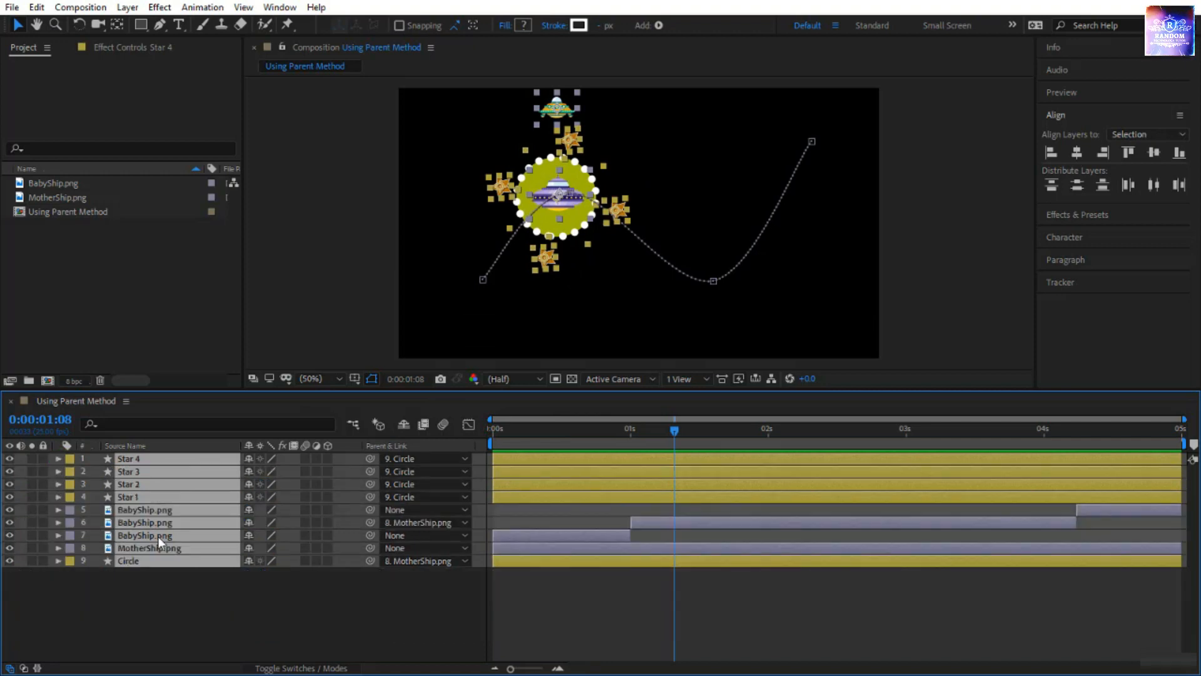
pyautogui.click(169, 587)
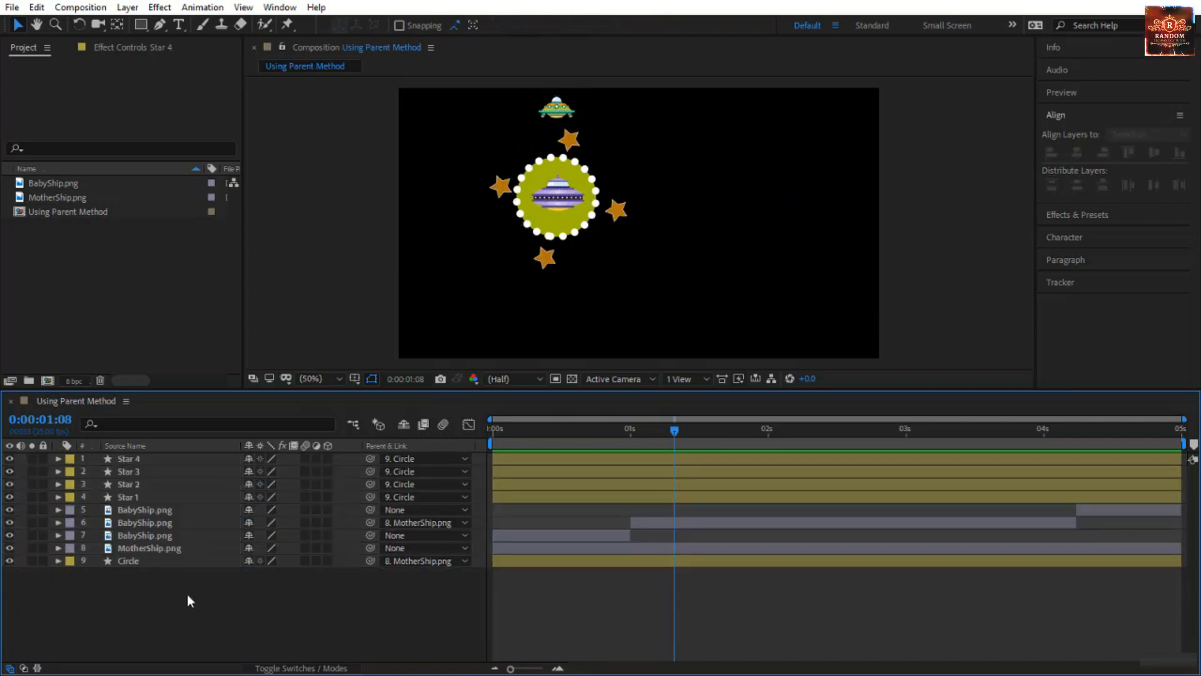
pyautogui.rightClick(188, 596)
pyautogui.click(264, 430)
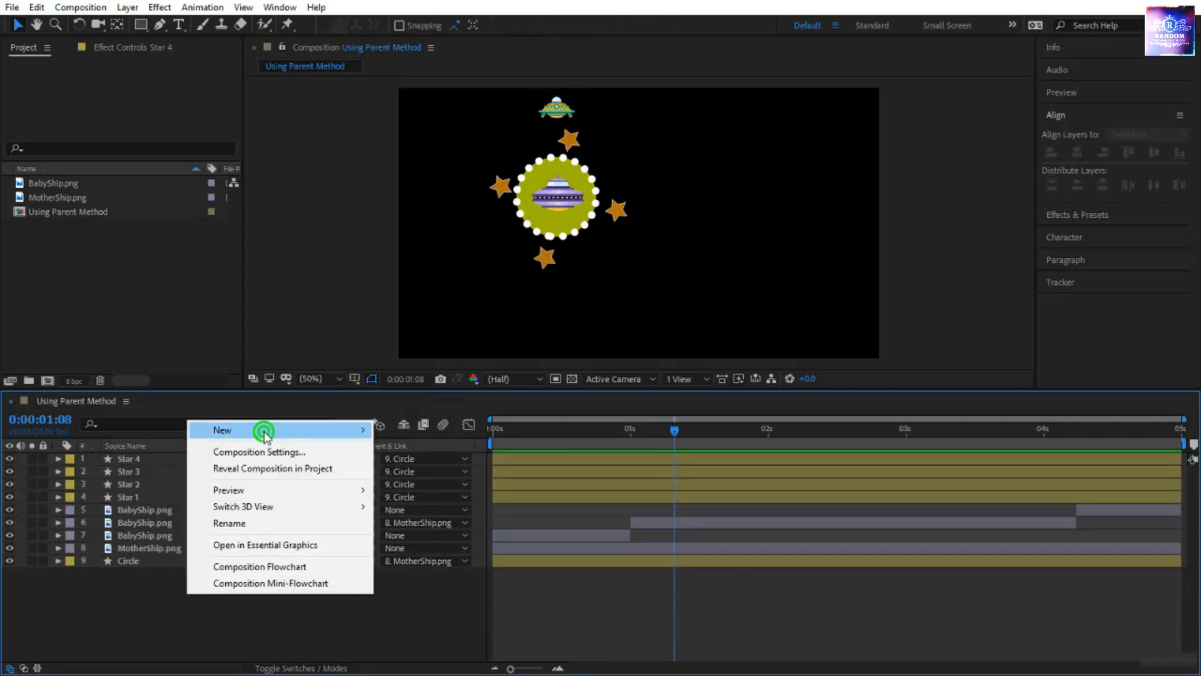
pyautogui.click(470, 468)
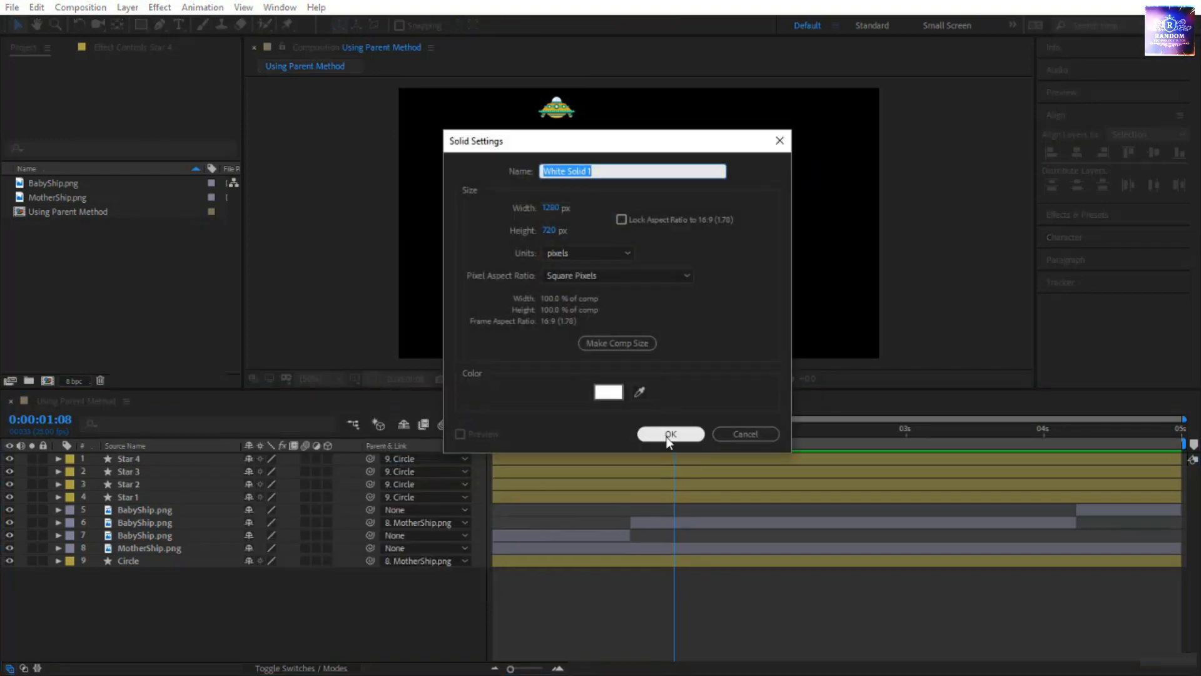
pyautogui.click(746, 434)
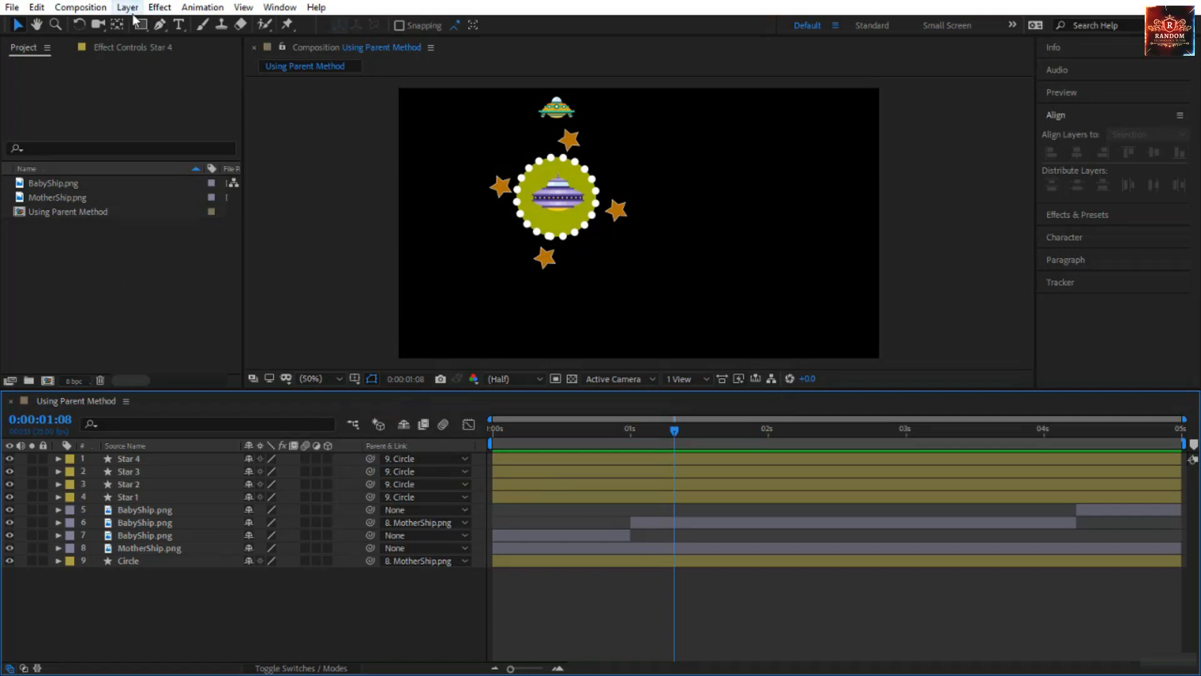
# Create a composition-sized white rectangle shape layer and set its fill opacity to 98%
pyautogui.click(143, 29)
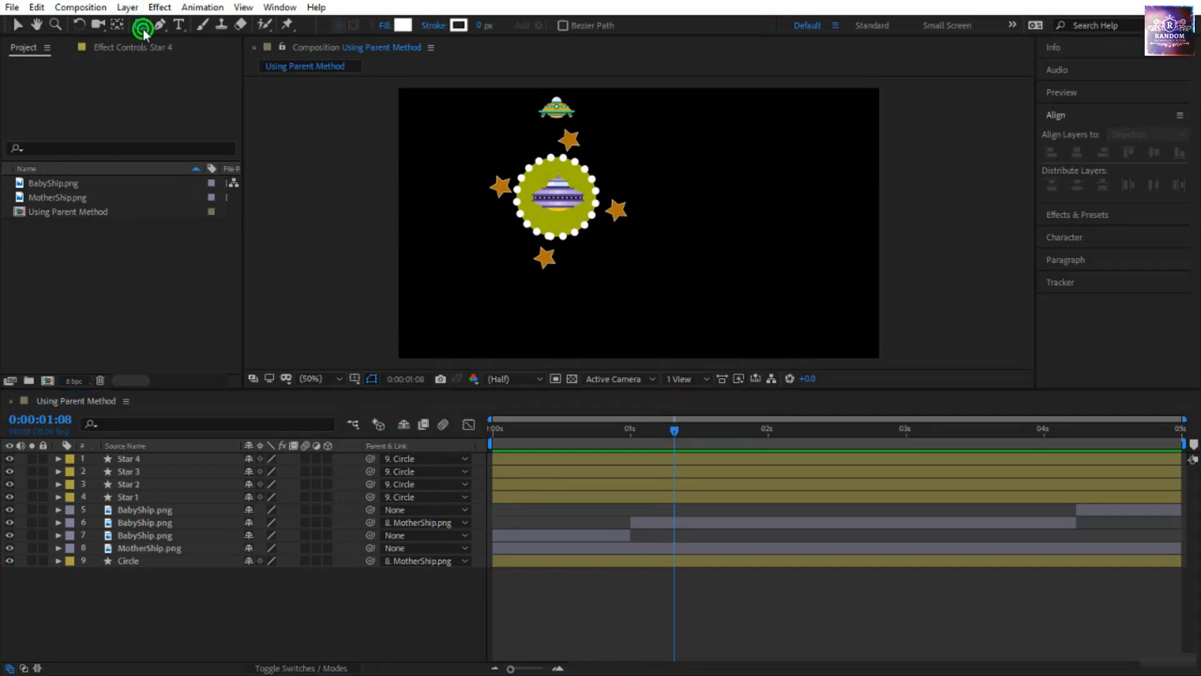
pyautogui.doubleClick(143, 29)
pyautogui.press('v')
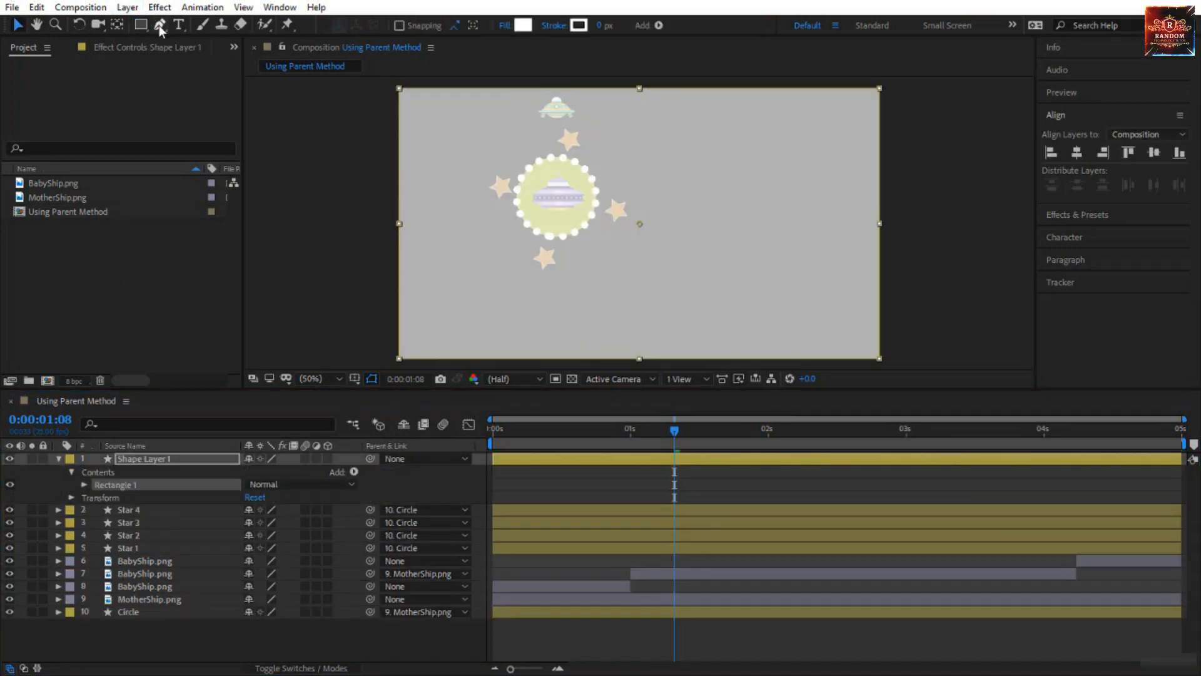
pyautogui.click(505, 27)
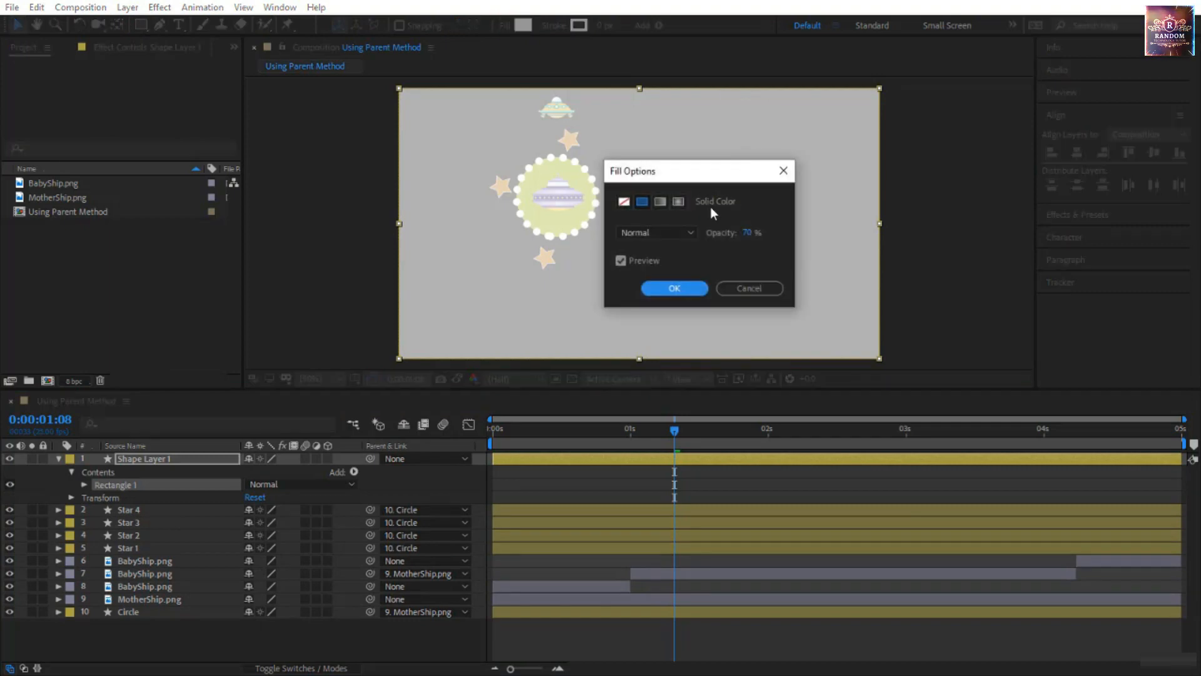
pyautogui.write('100')
pyautogui.click(672, 287)
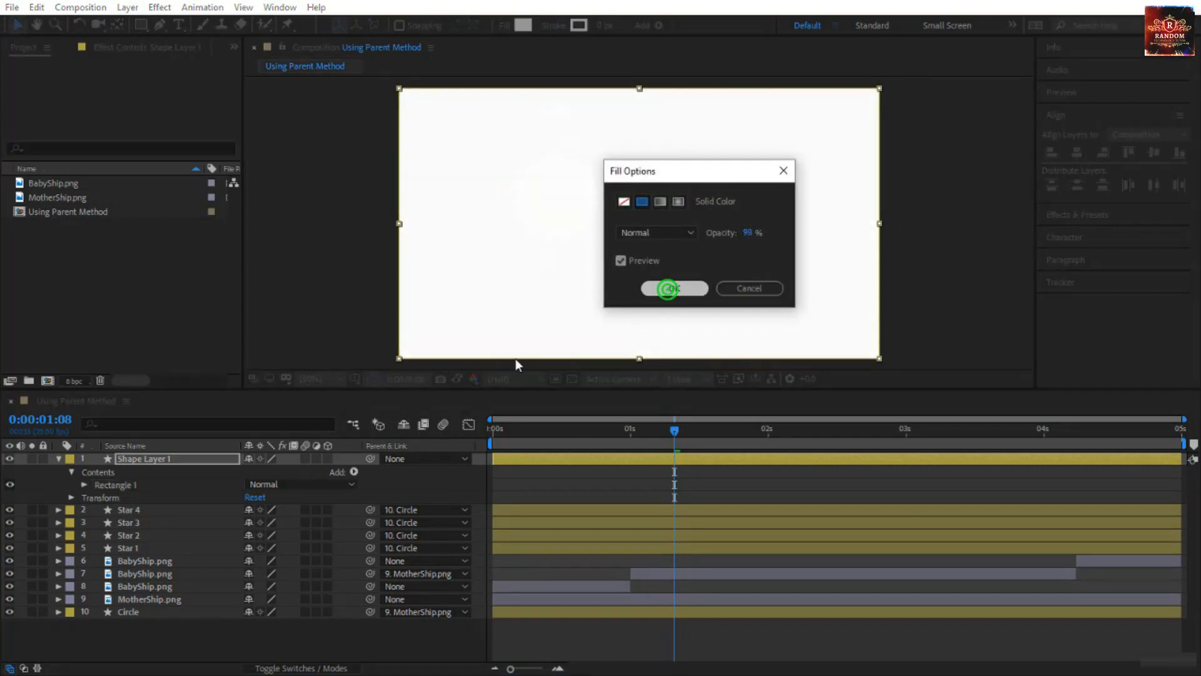
# Move the new rectangle layer beneath all other layers and rename it BG
pyautogui.moveTo(176, 458); pyautogui.dragTo(170, 626)
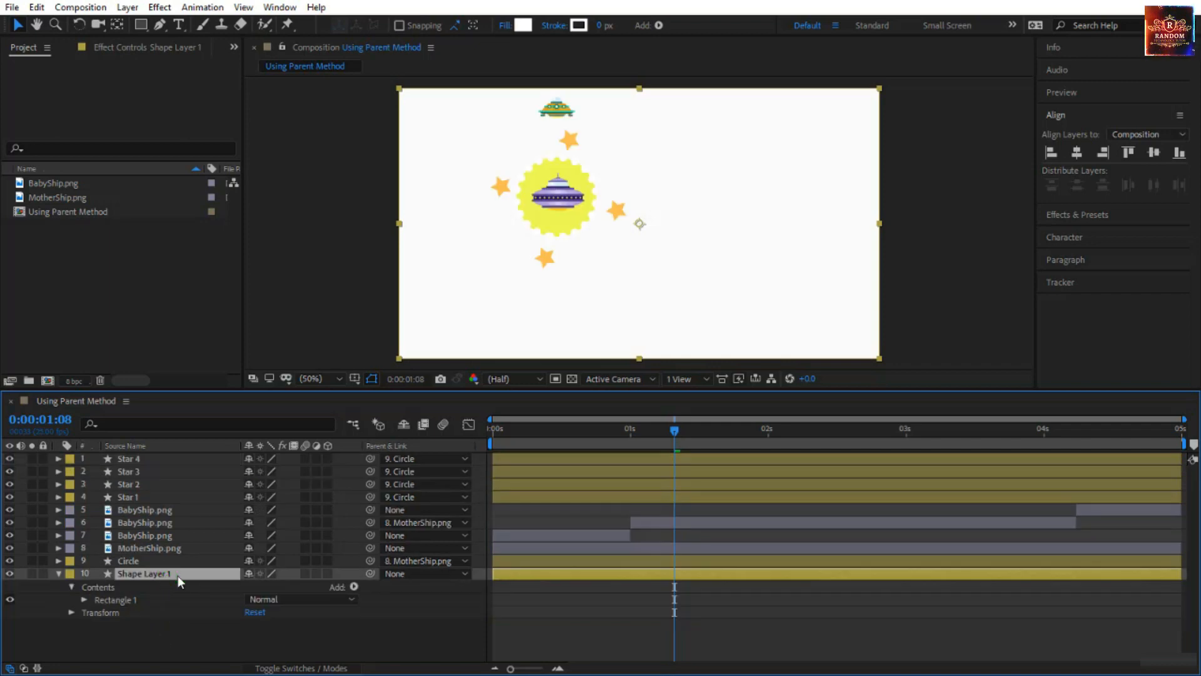
pyautogui.press('Return')
pyautogui.write('BG')
pyautogui.press('Return')
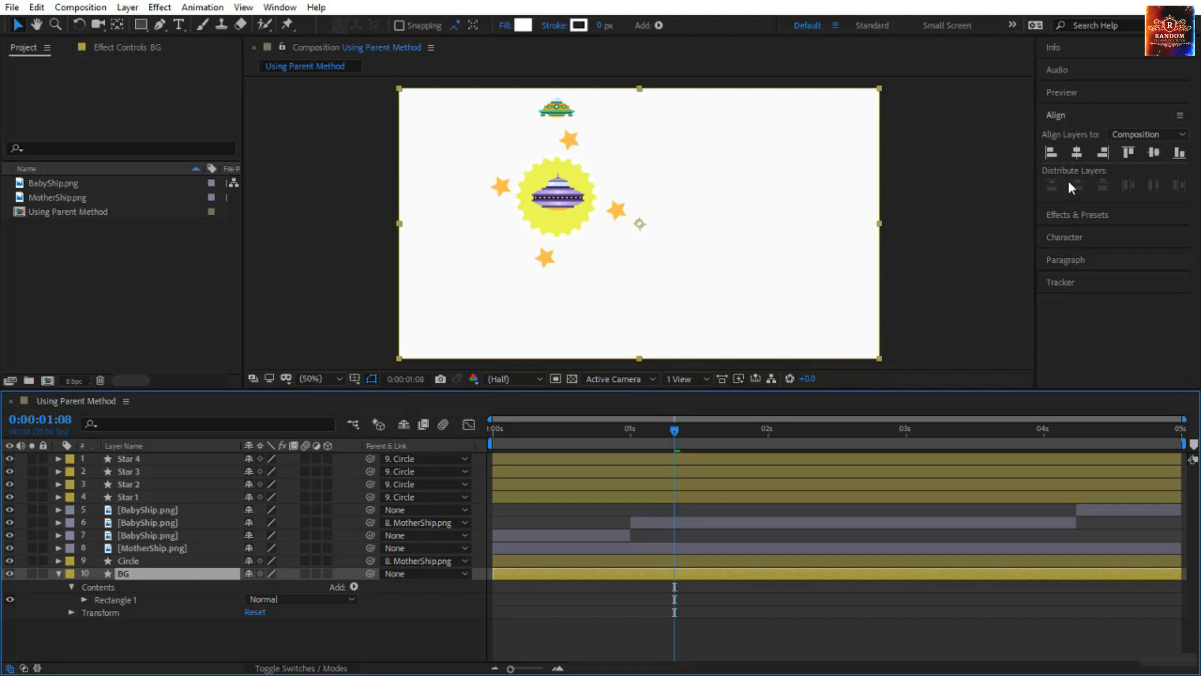
# Find the CC Star Burst effect by searching for "star", apply it to the BG layer and preview the star field
pyautogui.click(1063, 214)
pyautogui.click(1084, 156)
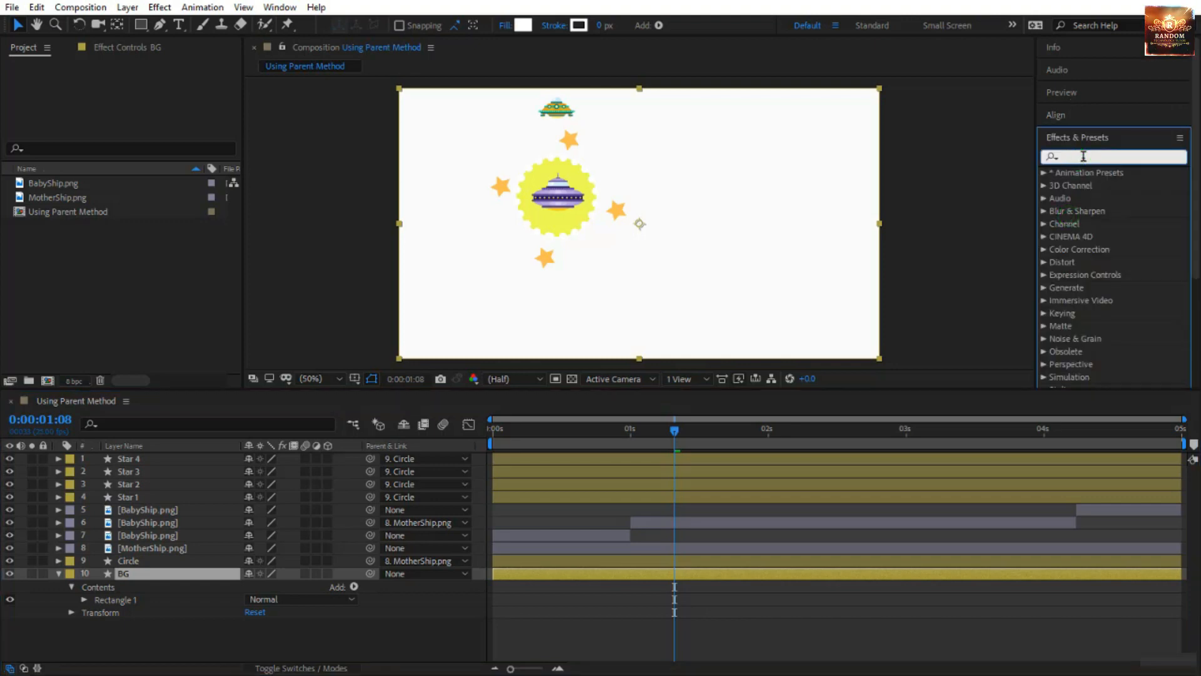
pyautogui.write('star')
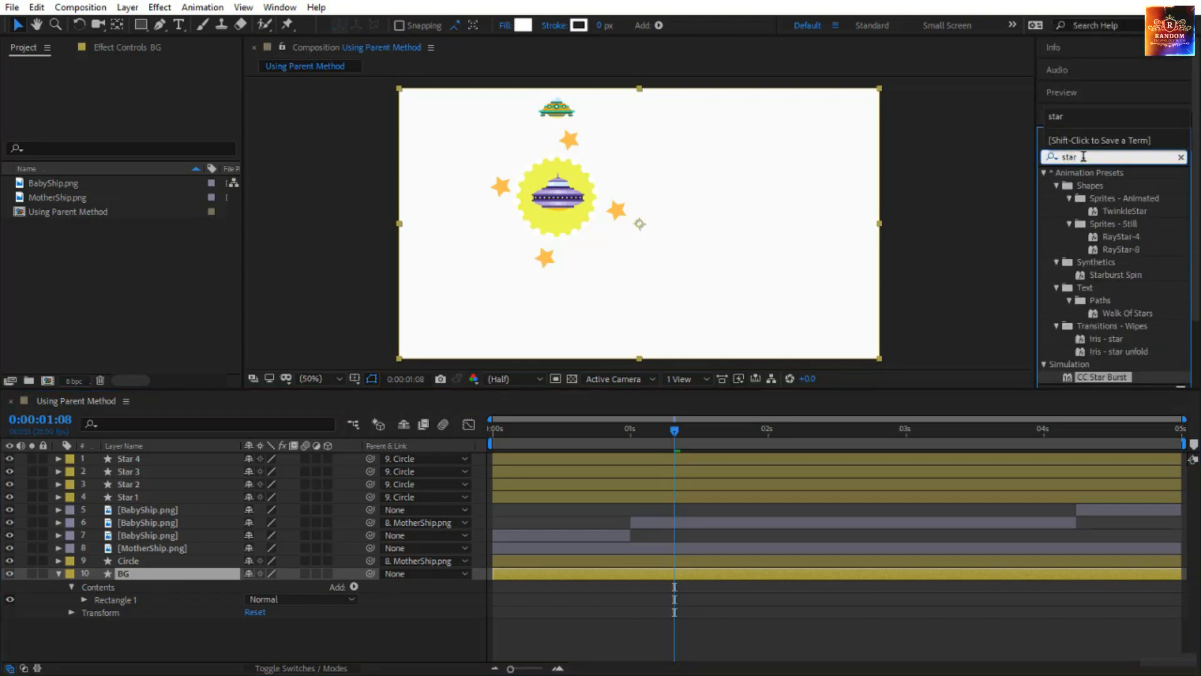
pyautogui.moveTo(1118, 374); pyautogui.dragTo(156, 577)
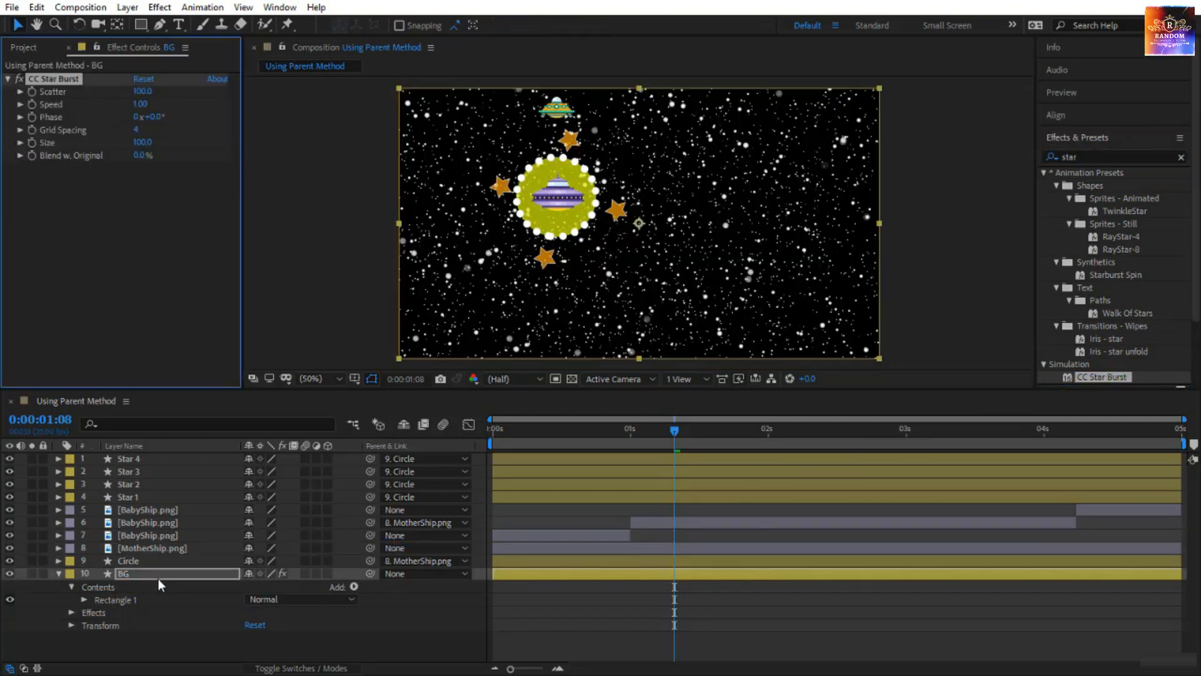
pyautogui.press('space')
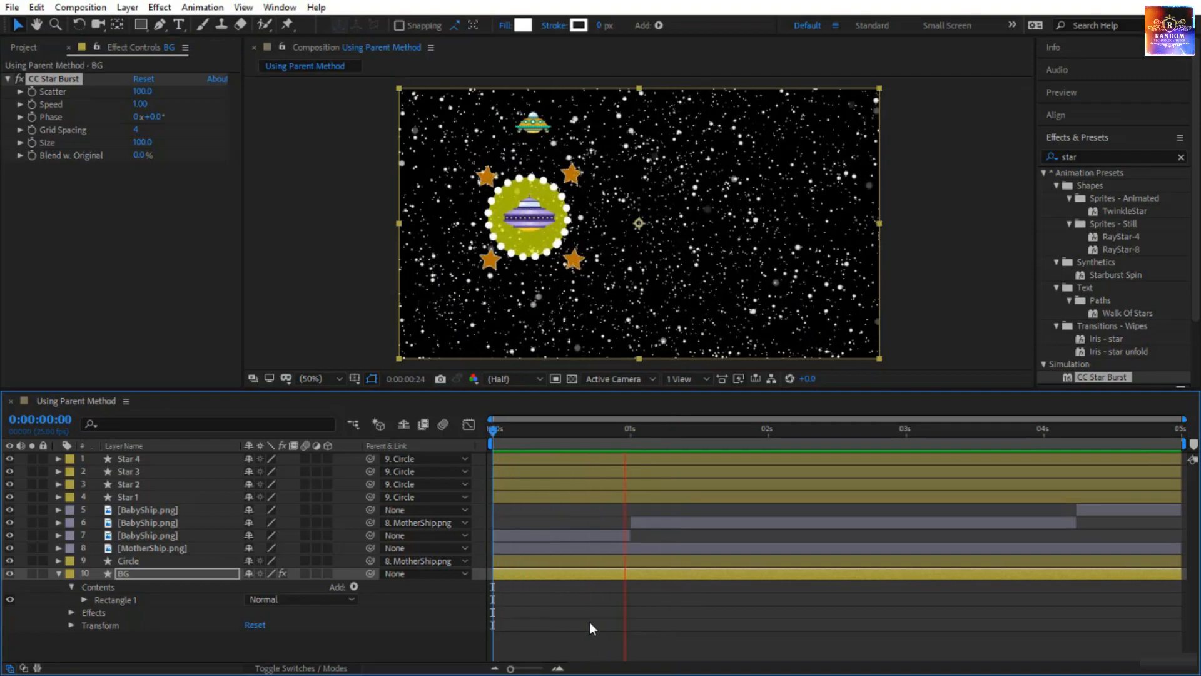
pyautogui.moveTo(494, 431); pyautogui.dragTo(585, 451)
pyautogui.press('space')
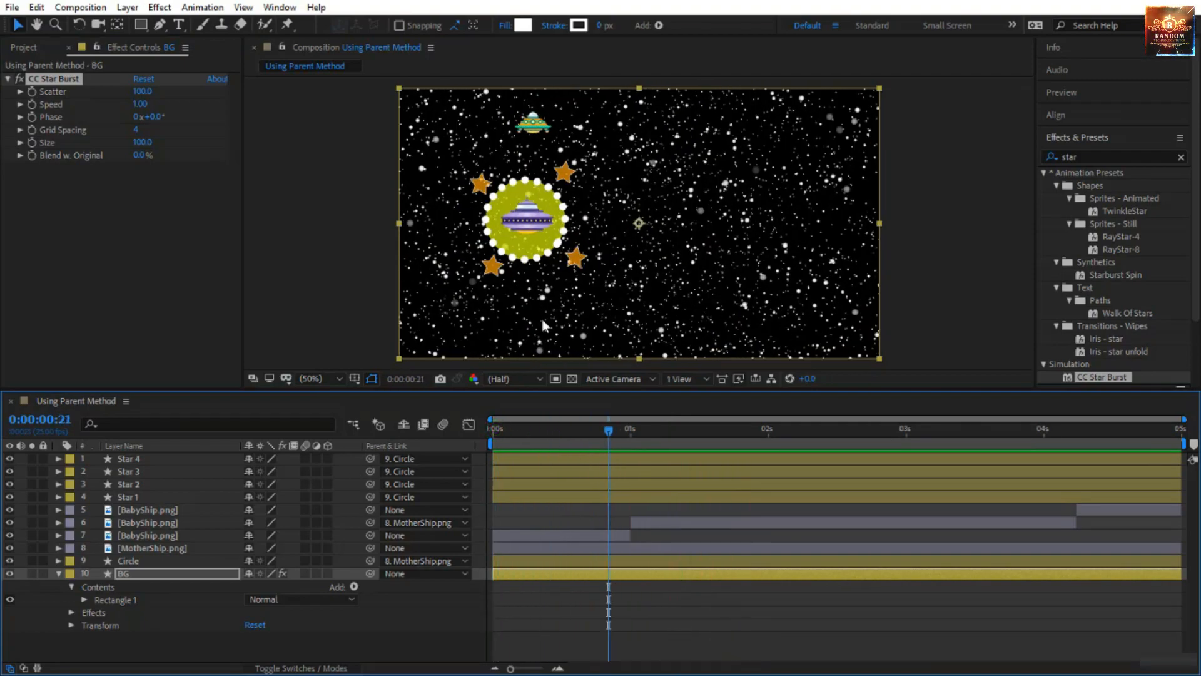
# Set CC Star Burst's Scatter to 211, Speed to 0.30 and Grid Spacing to 2, previewing the animation
pyautogui.moveTo(145, 92); pyautogui.dragTo(91, 106)
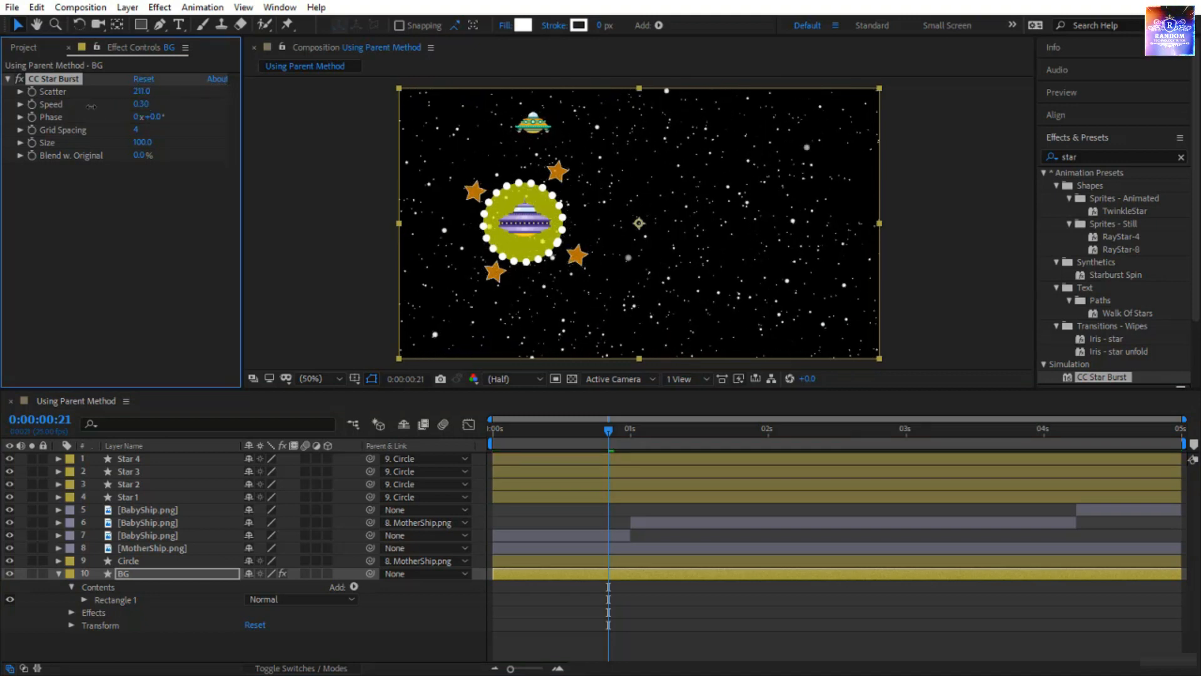
pyautogui.press('space')
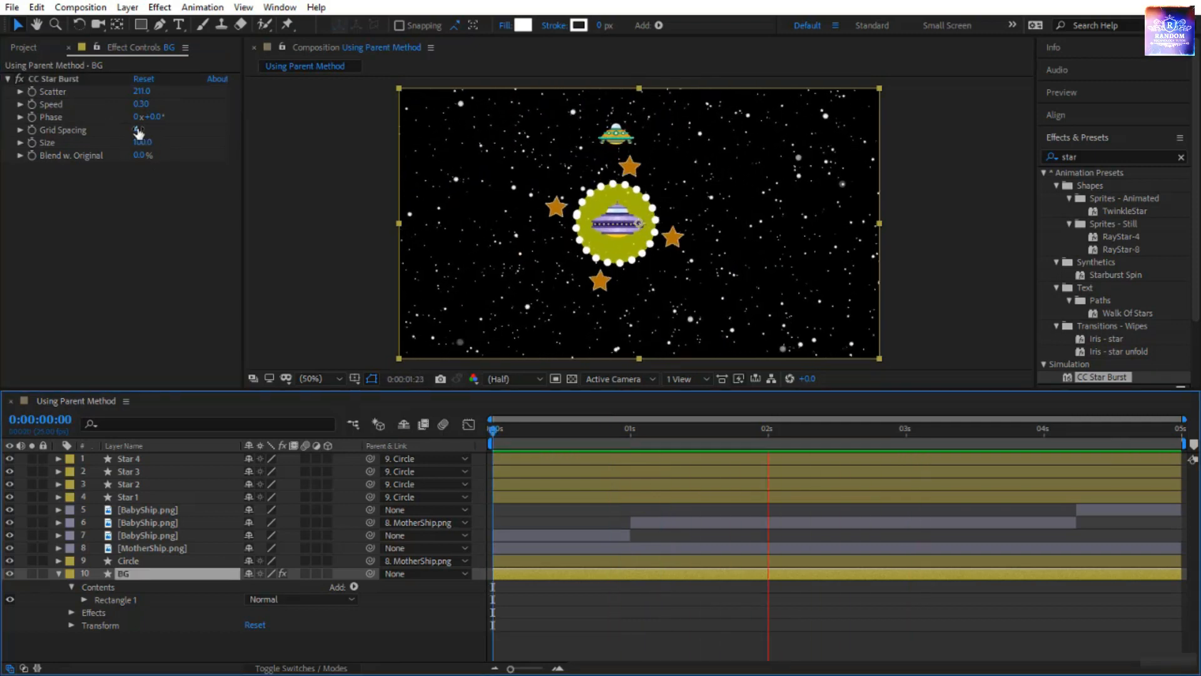
pyautogui.click(137, 131)
pyautogui.write('2')
pyautogui.press('Return')
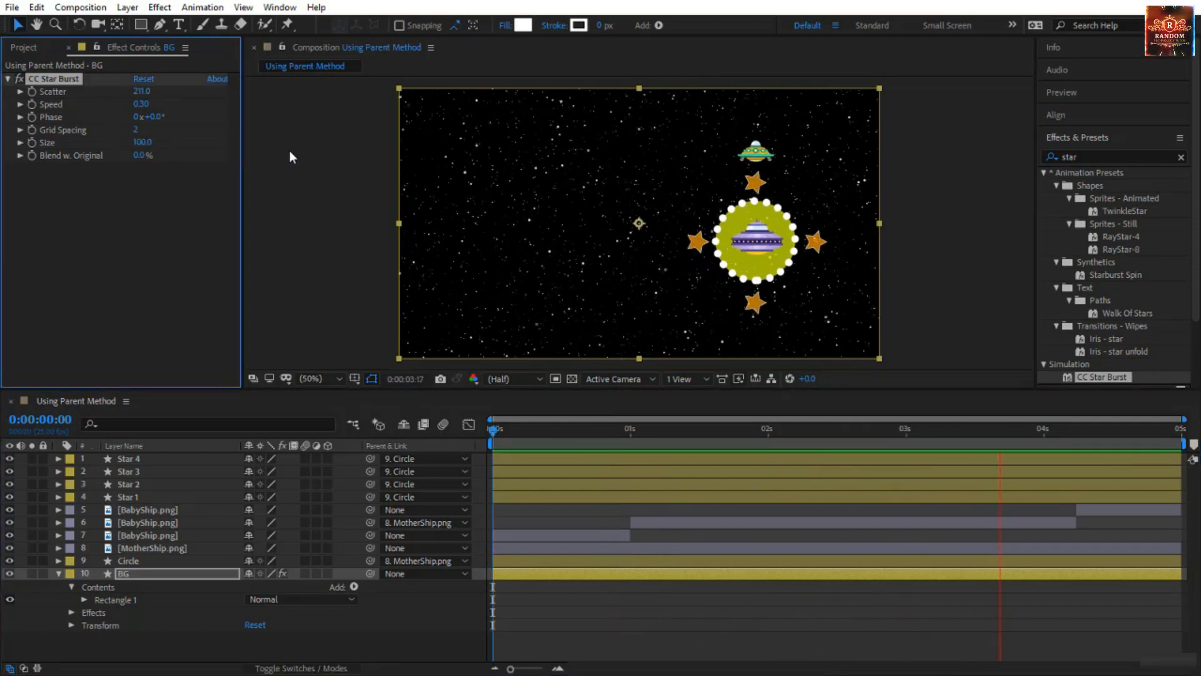
# Give the BG rectangle a 52 px yellow stroke (EAFF00) and set CC Star Burst's Size to 173
pyautogui.click(494, 430)
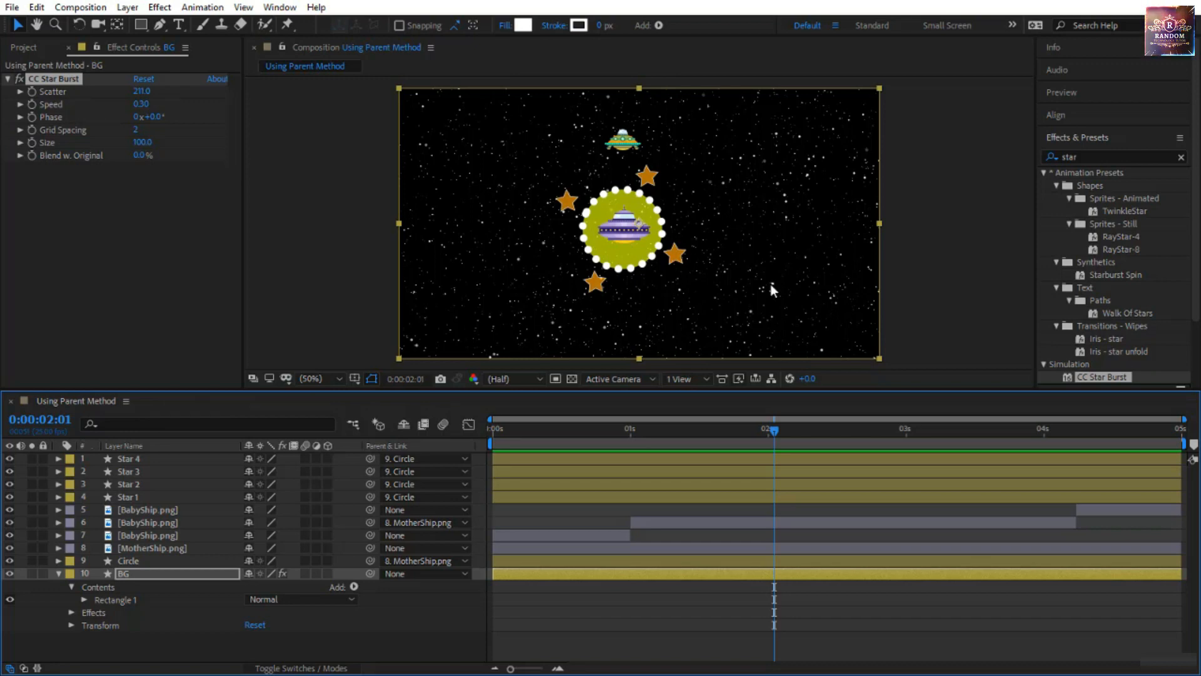
pyautogui.moveTo(604, 30); pyautogui.dragTo(620, 36)
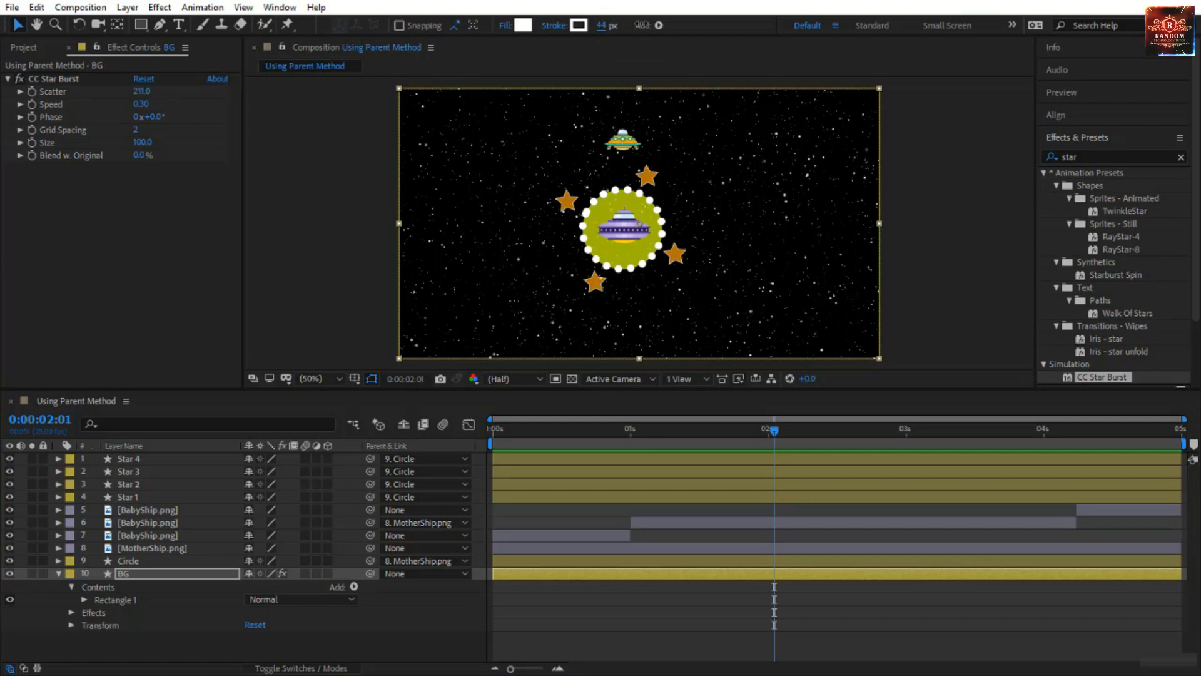
pyautogui.click(580, 27)
pyautogui.moveTo(999, 314); pyautogui.dragTo(997, 354)
pyautogui.moveTo(894, 331); pyautogui.dragTo(978, 198)
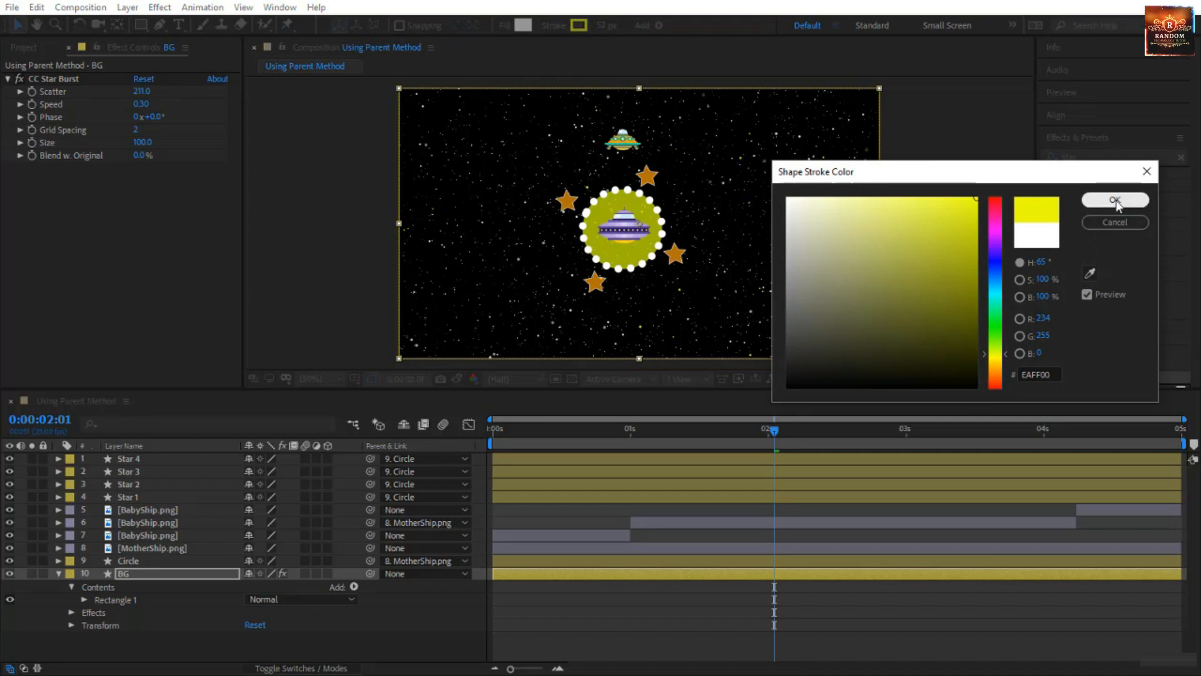
pyautogui.click(1115, 200)
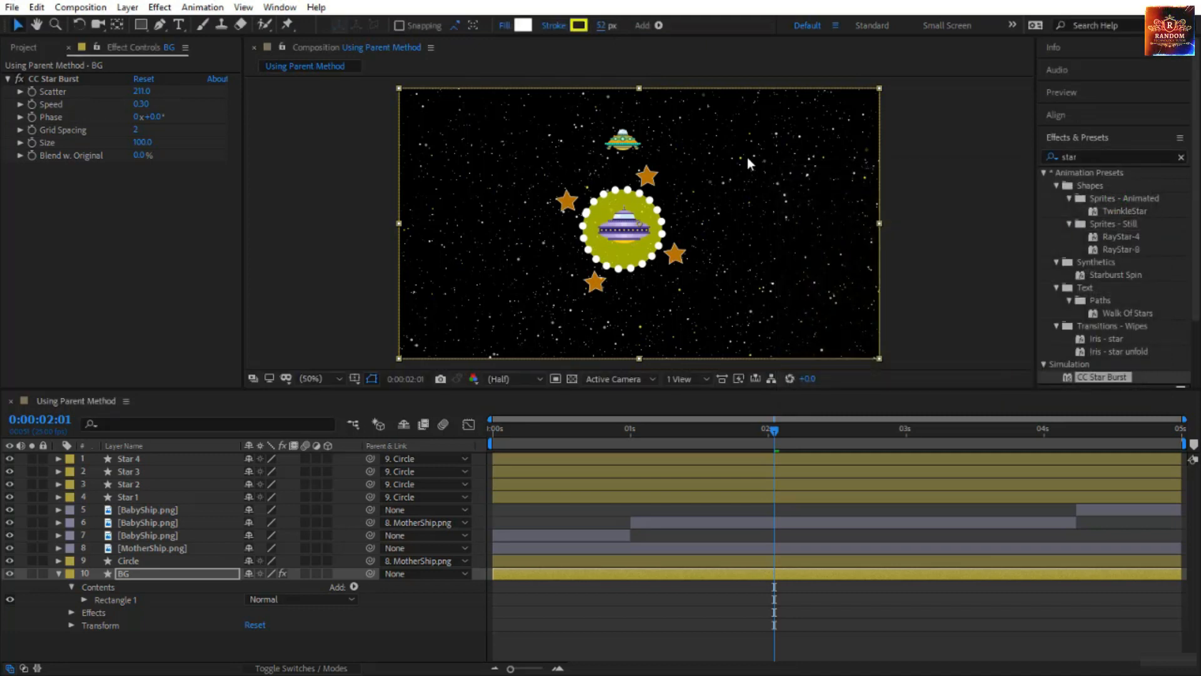
pyautogui.moveTo(142, 142); pyautogui.dragTo(216, 151)
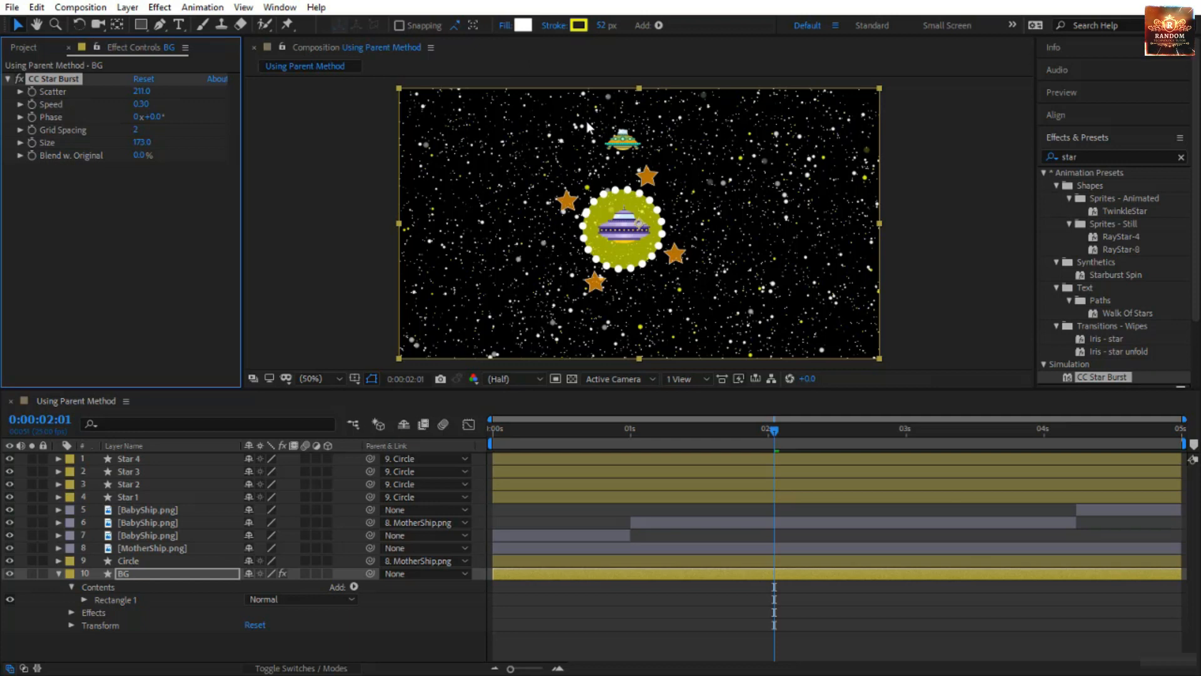
# Change the BG rectangle's fill type to Linear Gradient
pyautogui.click(504, 27)
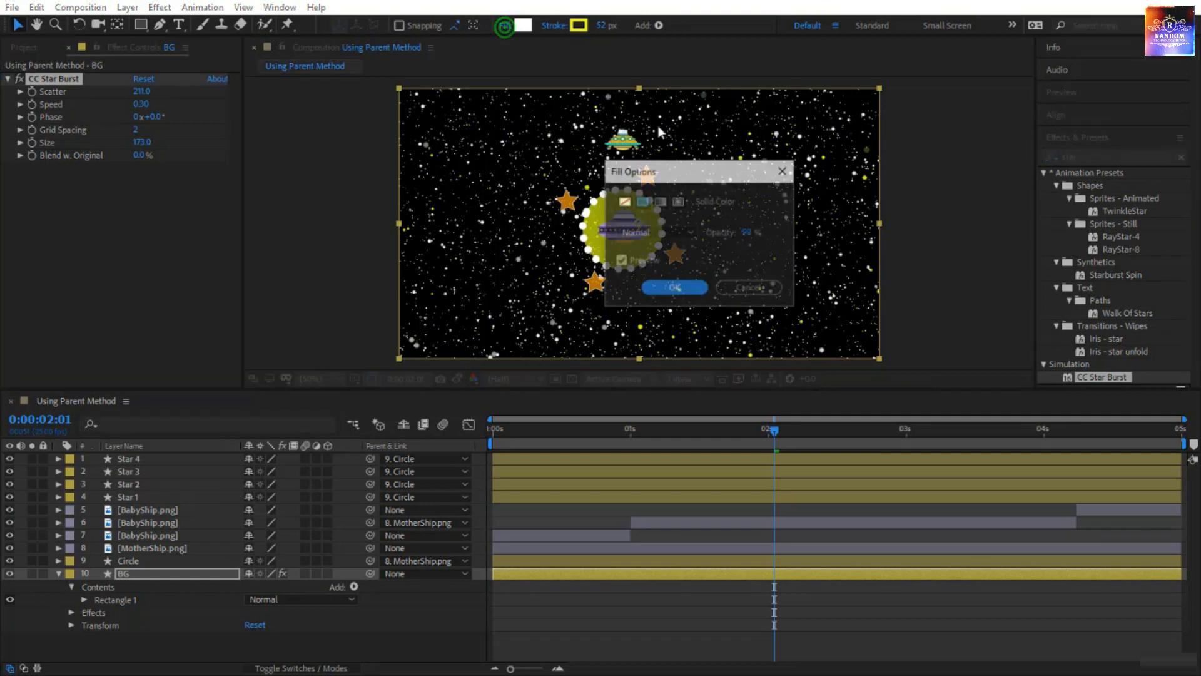
pyautogui.click(659, 201)
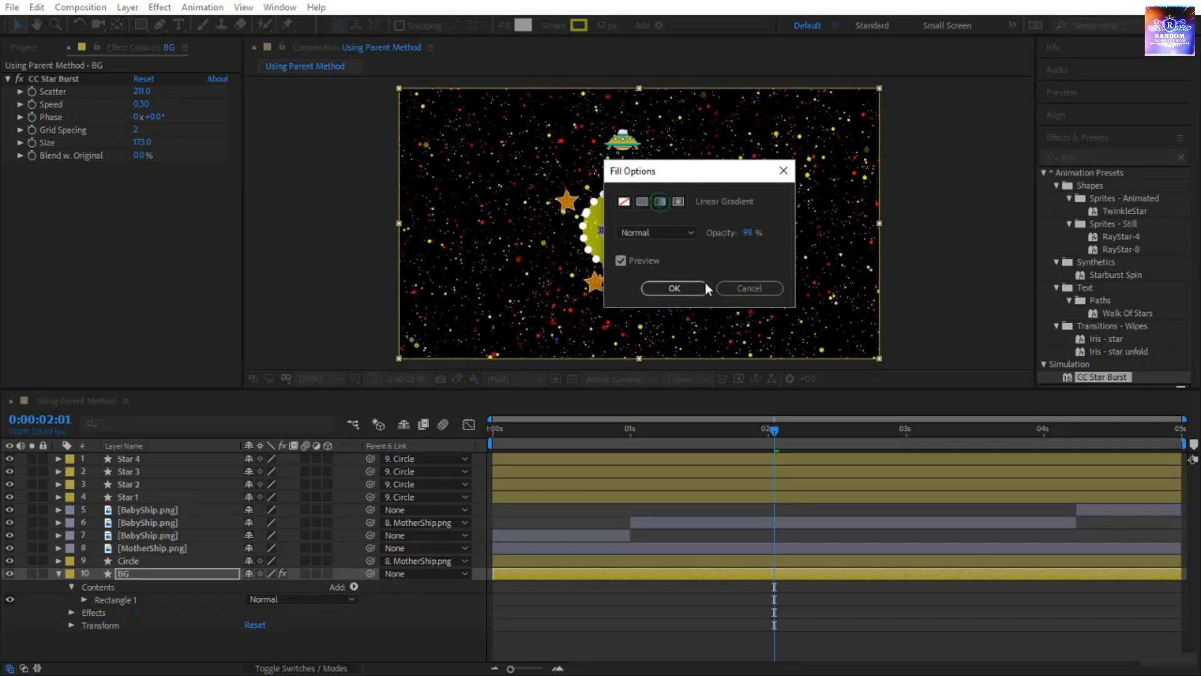
pyautogui.click(675, 289)
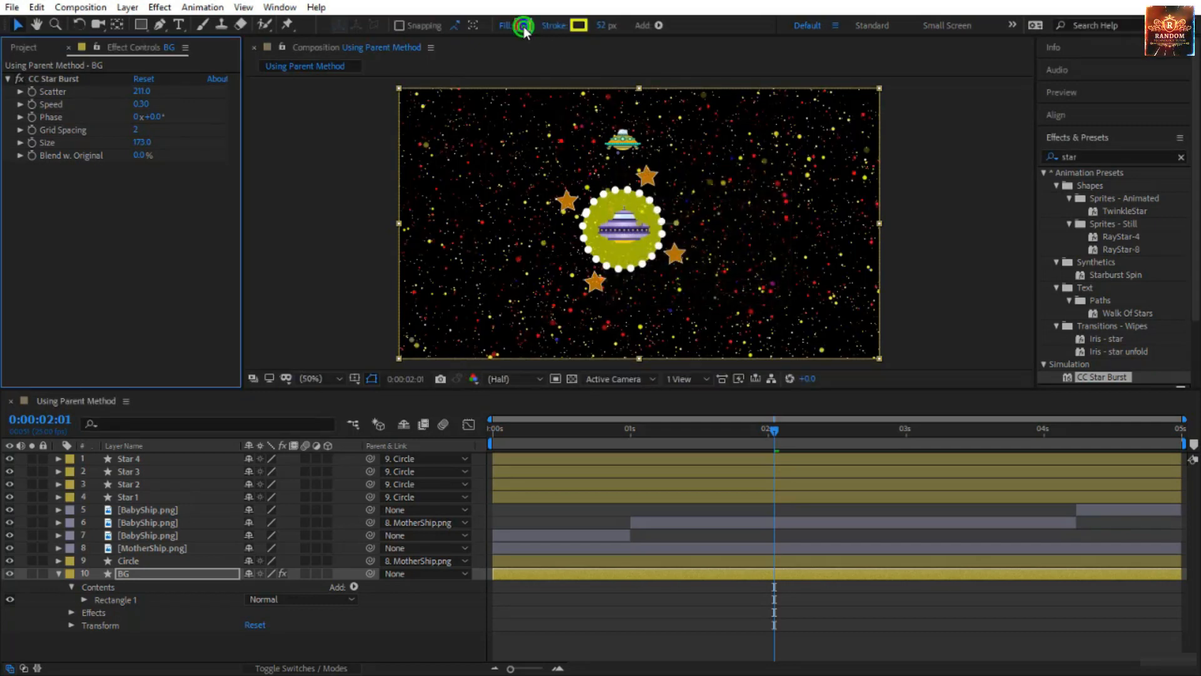
# Add a cyan colour stop (00FFFC) at 36.5% between the red and blue stops of the BG fill gradient
pyautogui.click(524, 27)
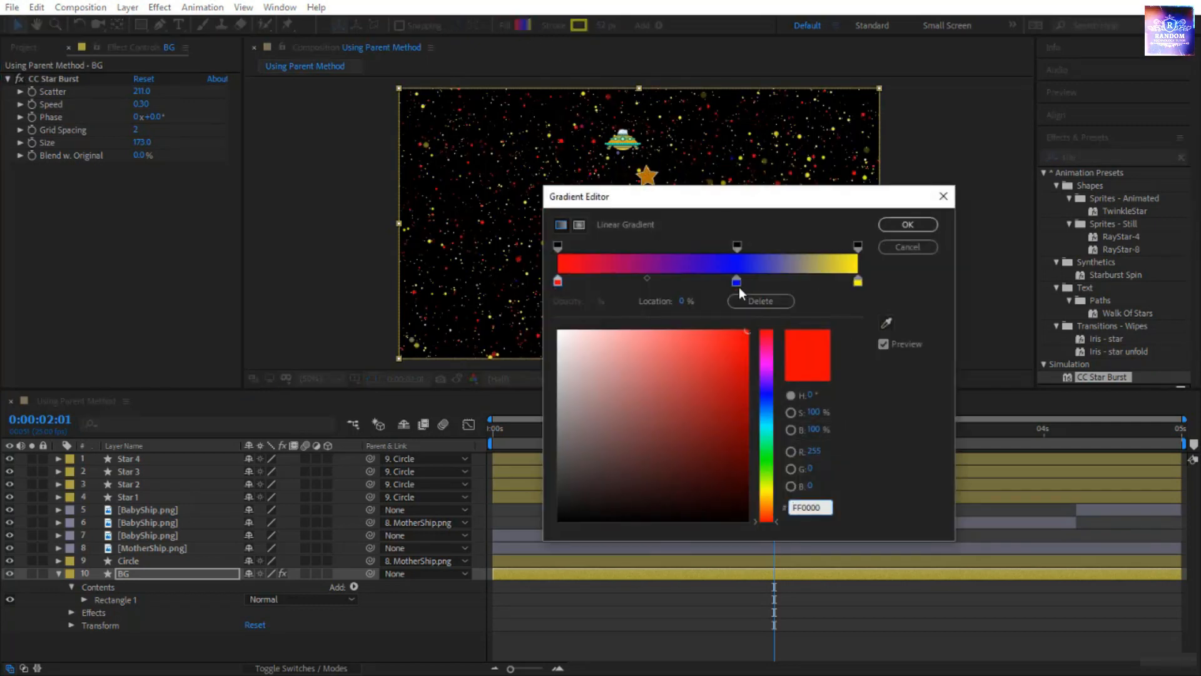
pyautogui.click(667, 281)
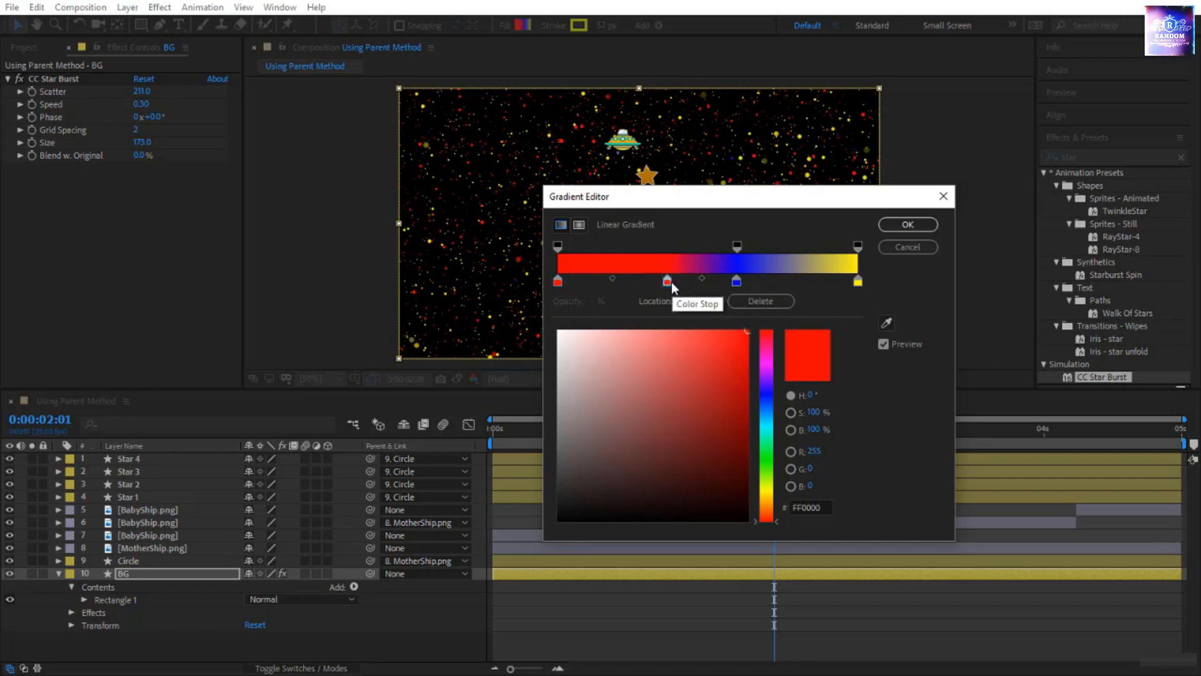
pyautogui.moveTo(761, 451); pyautogui.dragTo(775, 426)
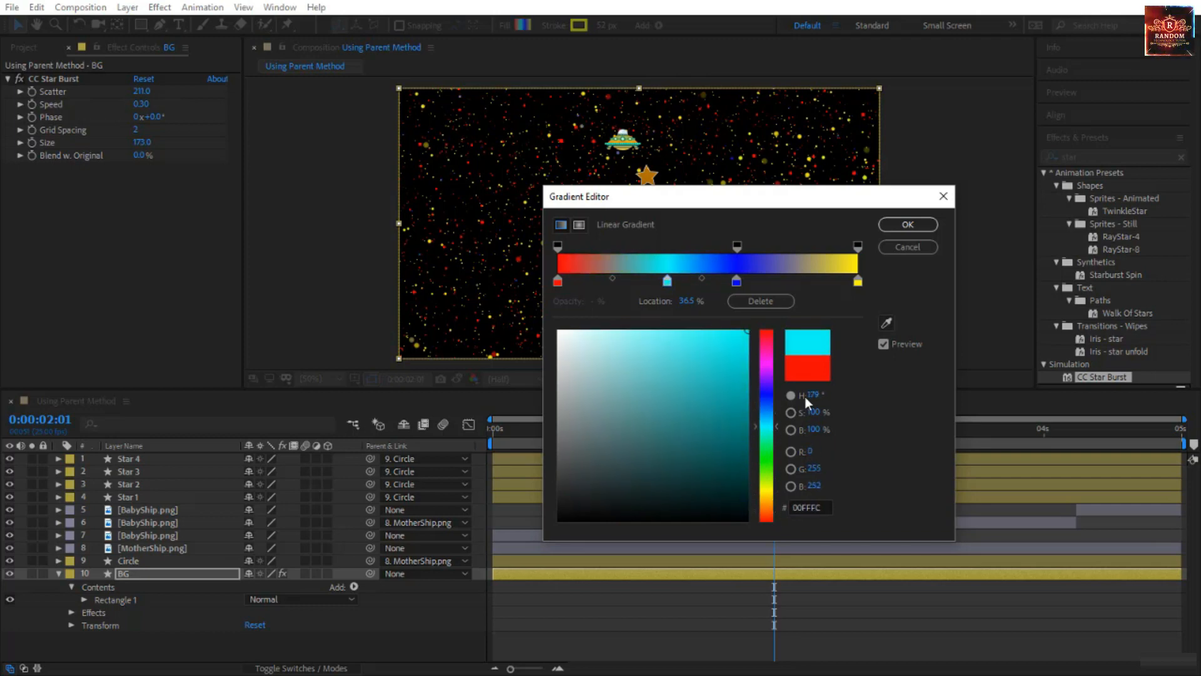
pyautogui.click(910, 225)
pyautogui.click(966, 224)
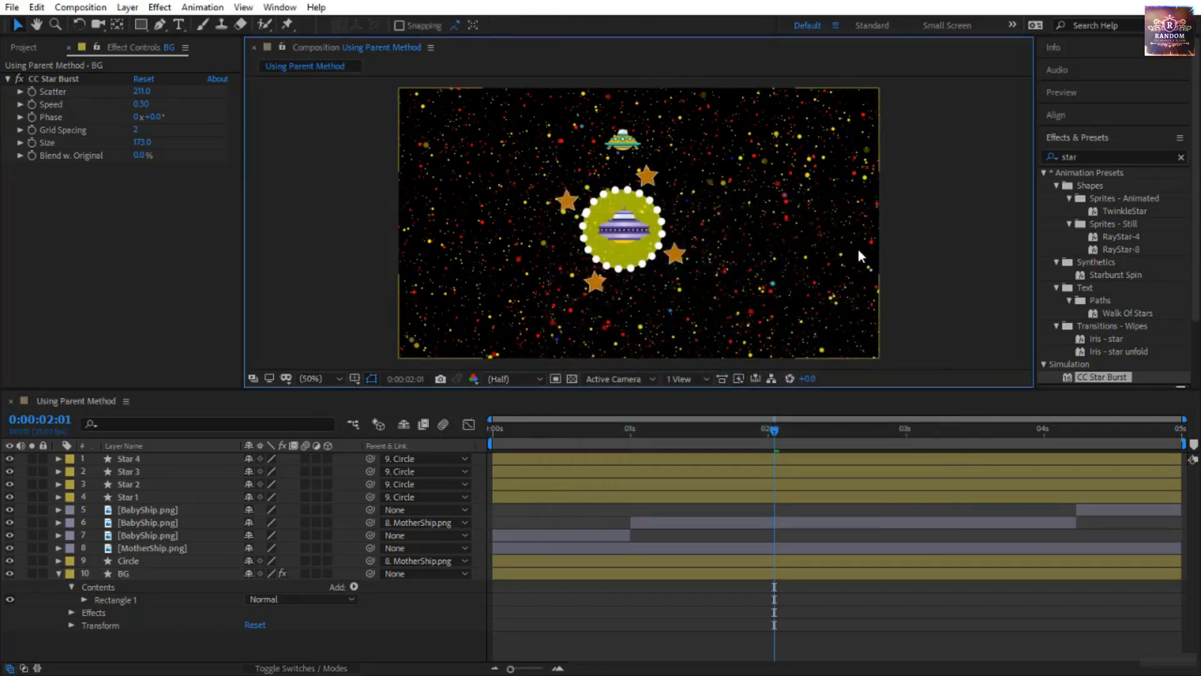
# Select the BG layer and preview the full animation over the multicoloured star field from the start
pyautogui.click(185, 573)
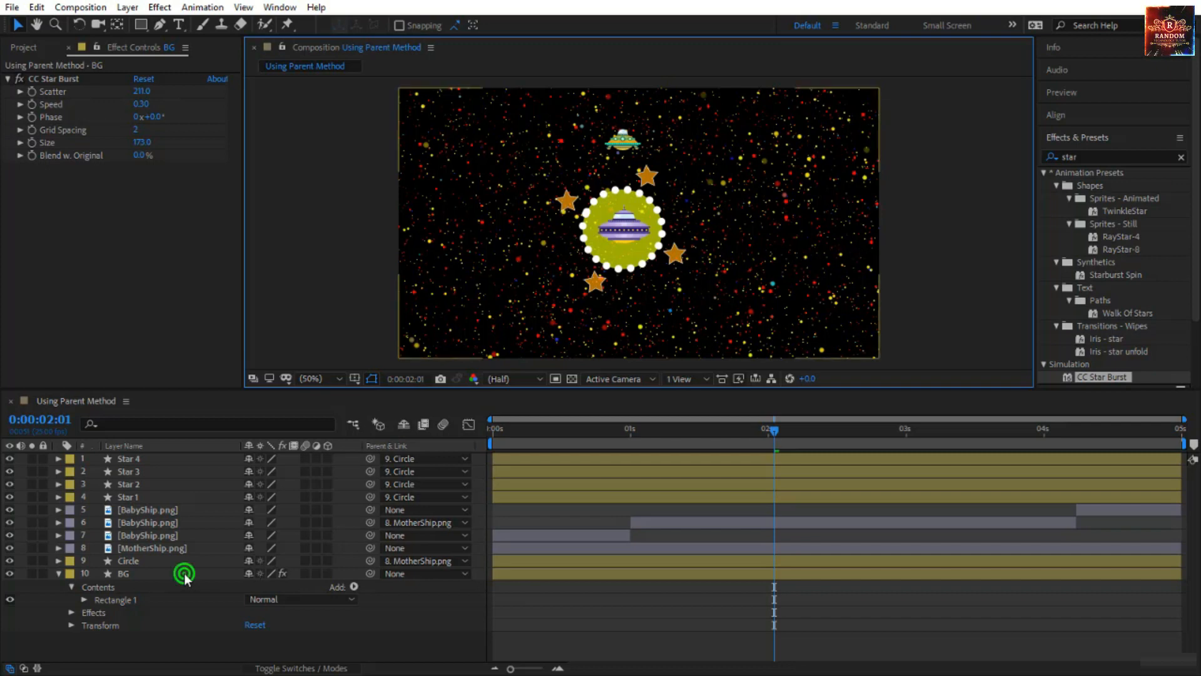
pyautogui.press('space')
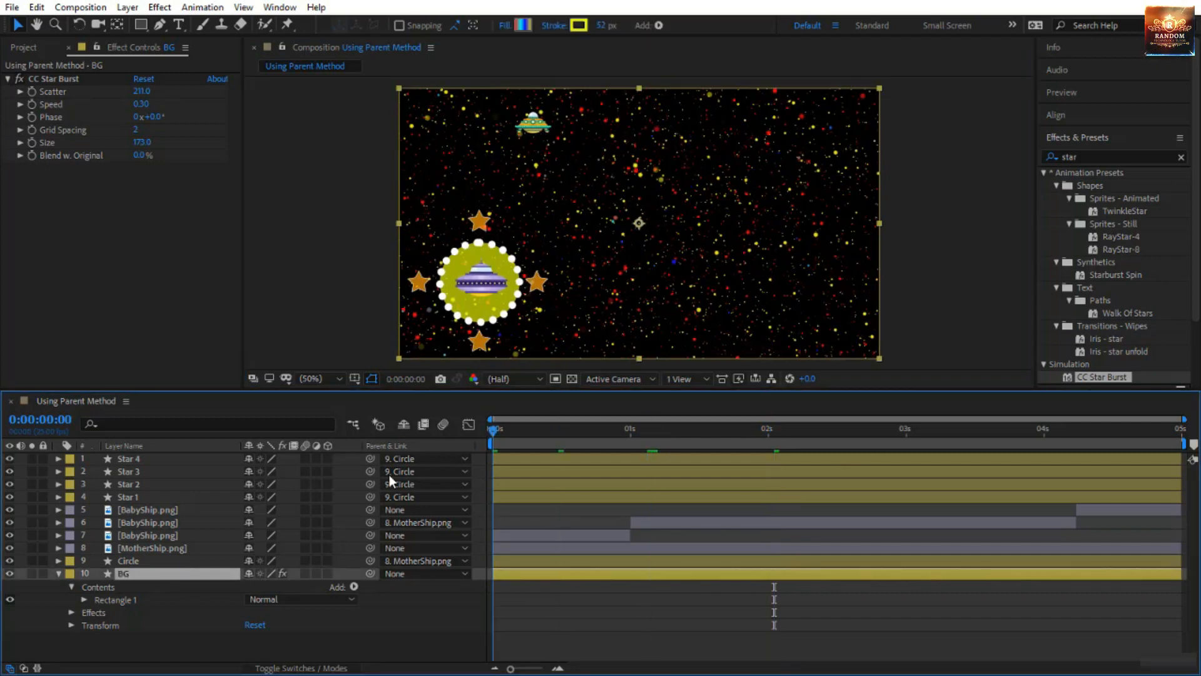
pyautogui.click(563, 619)
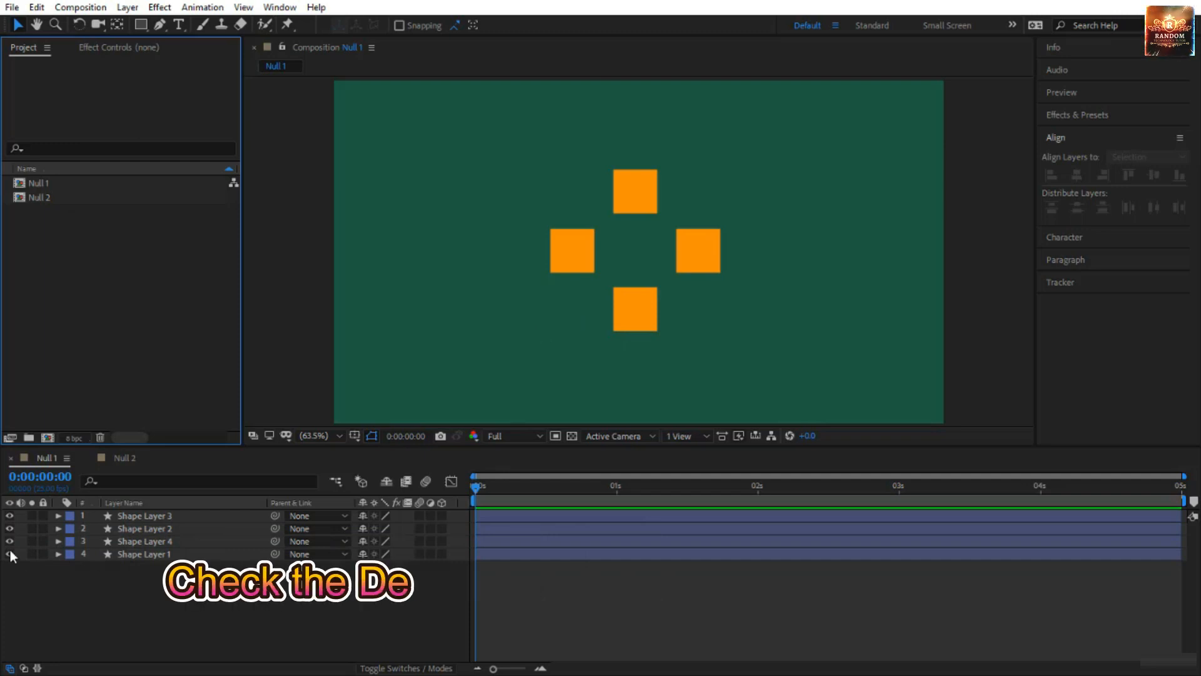
# Preview the Null 1 composition with its four shape layers selected to examine how each square rotates, then return to the first frame
pyautogui.click(74, 182)
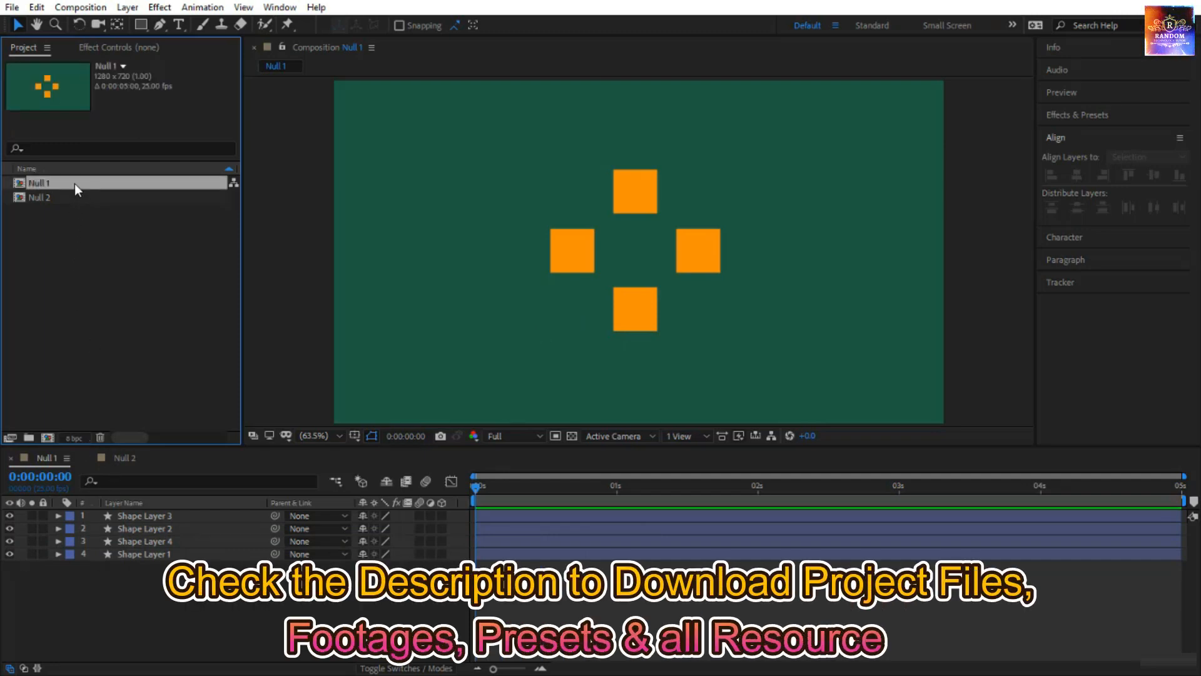
pyautogui.click(390, 612)
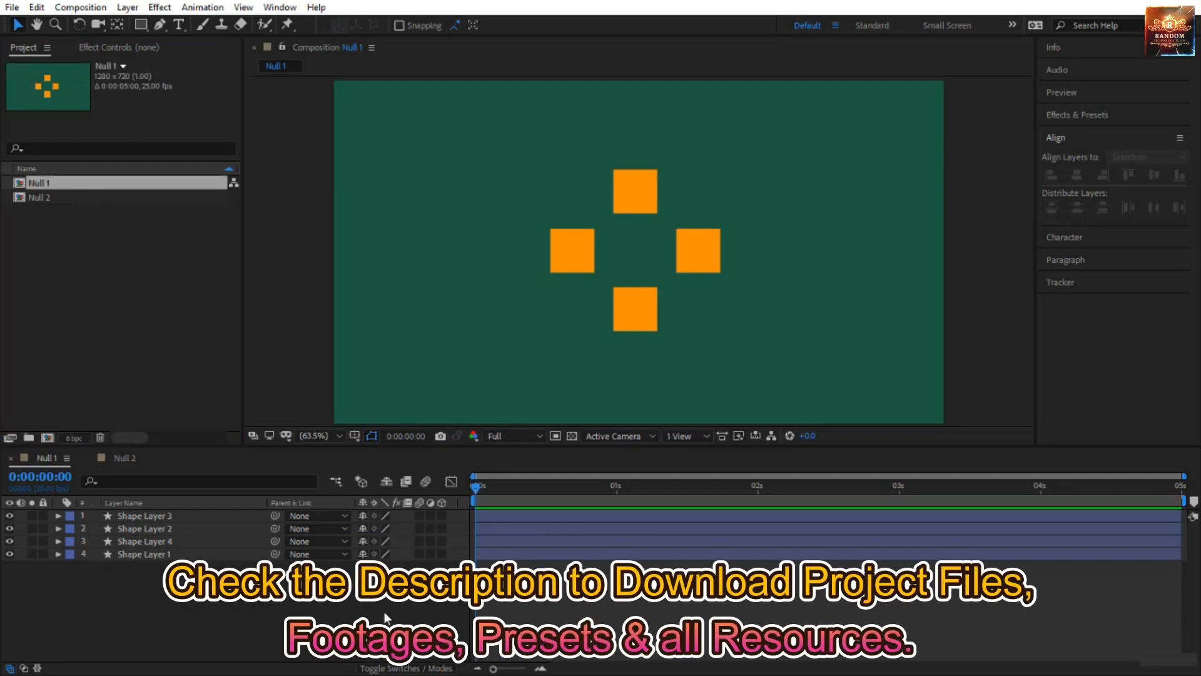
pyautogui.press('space')
pyautogui.moveTo(177, 602); pyautogui.dragTo(178, 509)
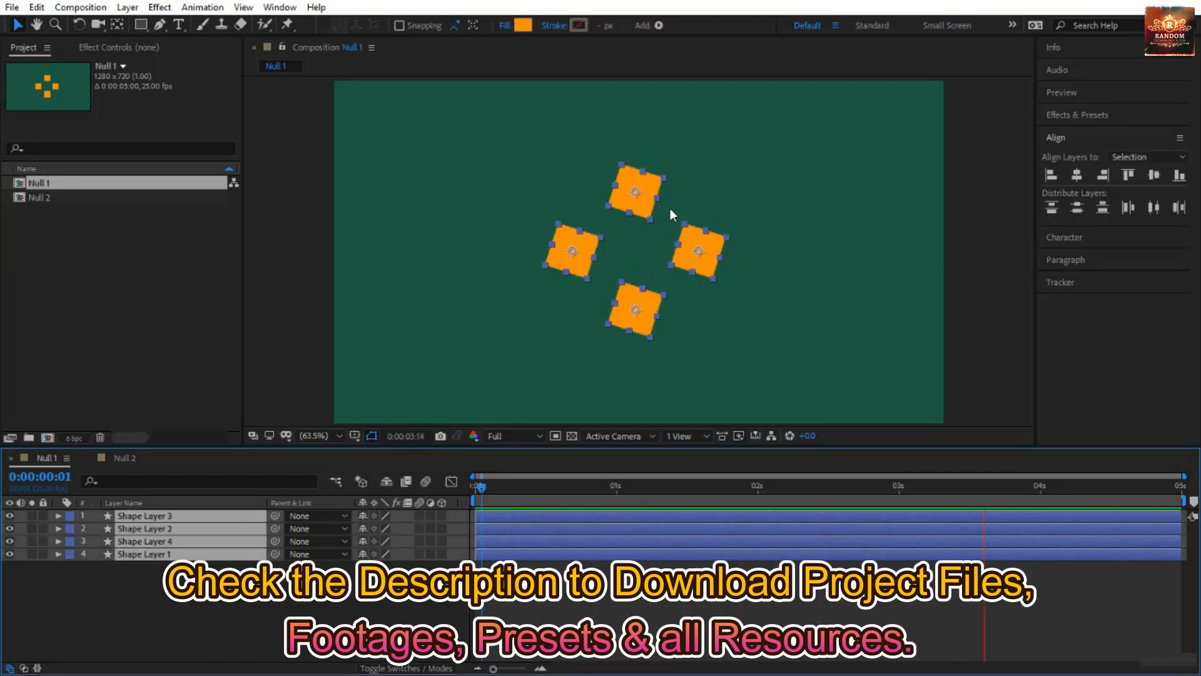
pyautogui.press('Home')
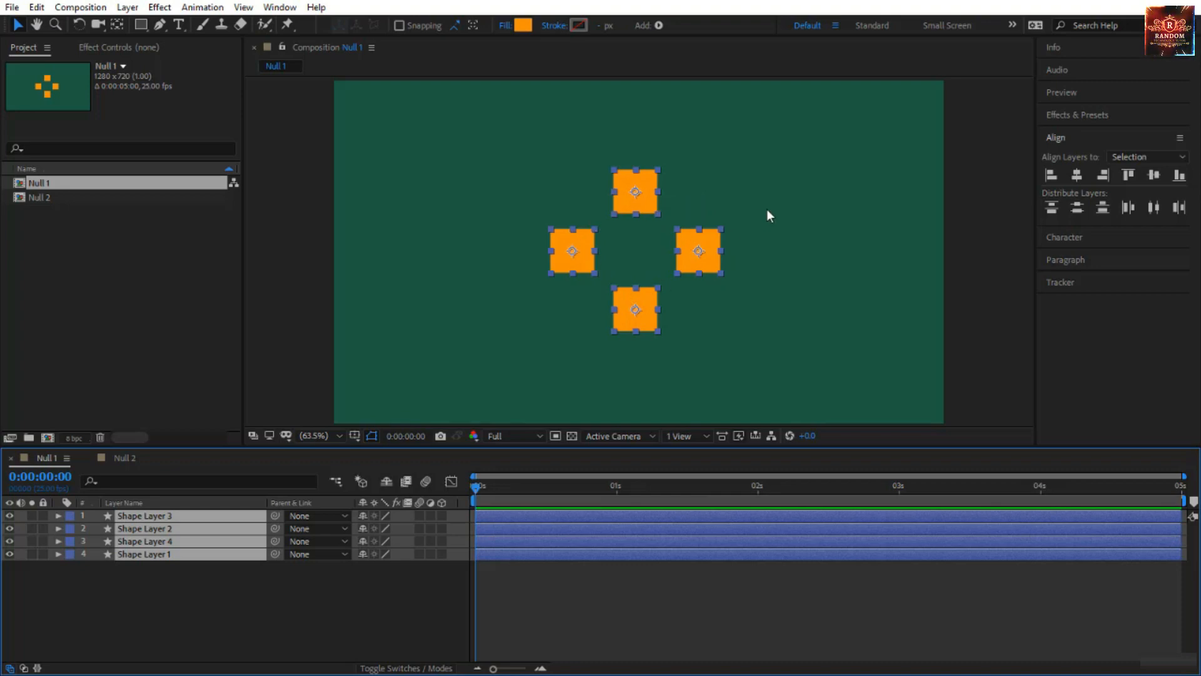
pyautogui.click(219, 602)
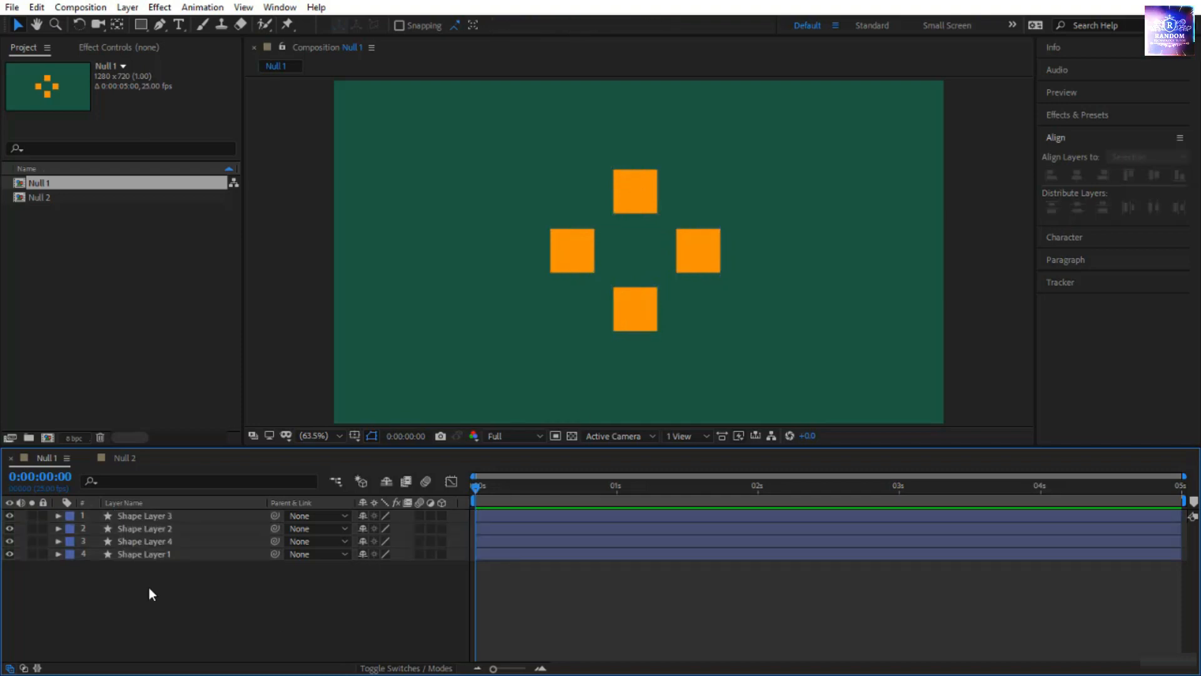
# Add a null object to the Null 1 composition and expand its Transform properties
pyautogui.rightClick(201, 611)
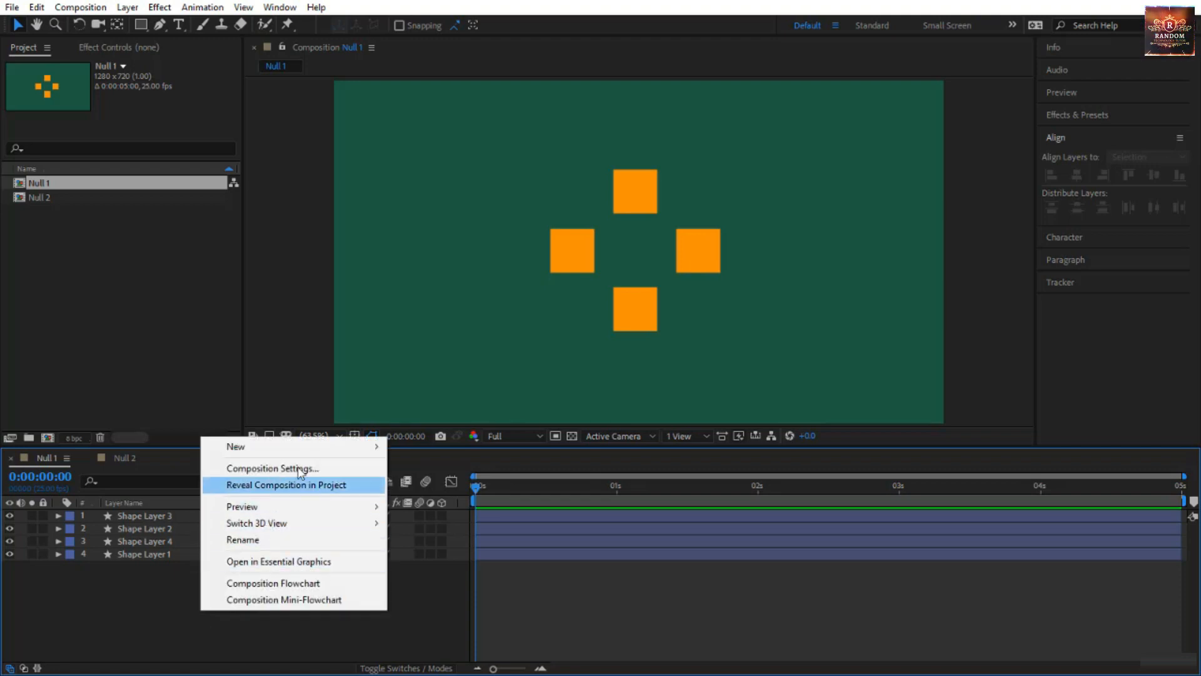
pyautogui.moveTo(309, 447)
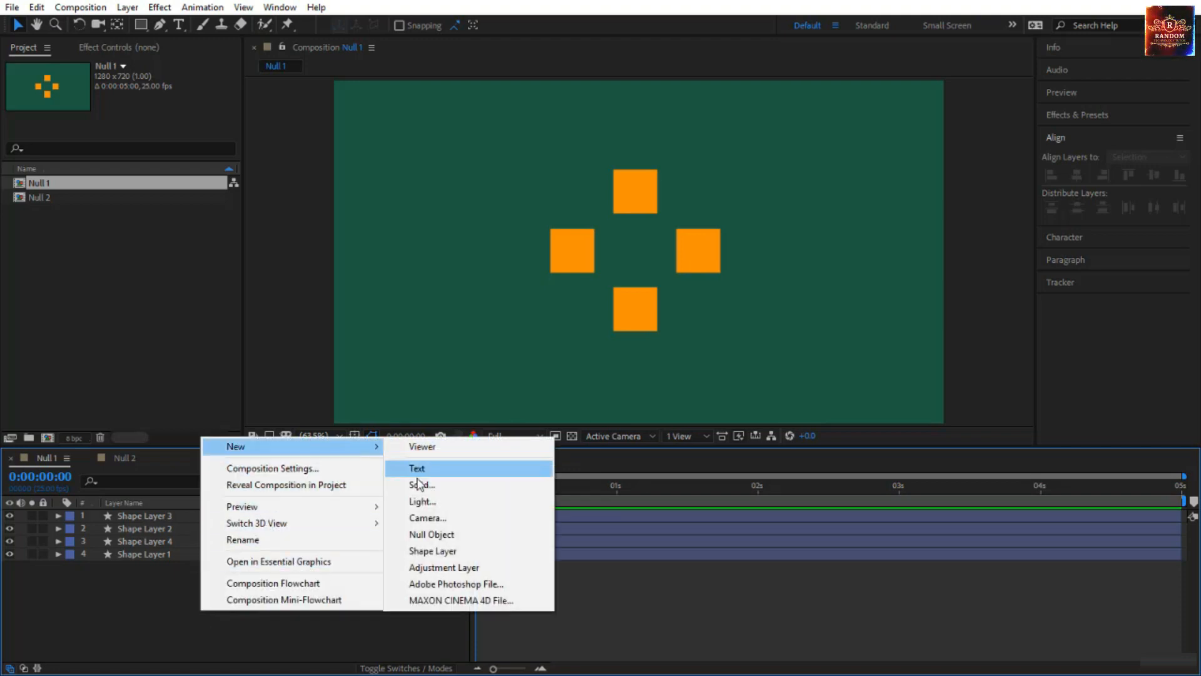
pyautogui.click(442, 535)
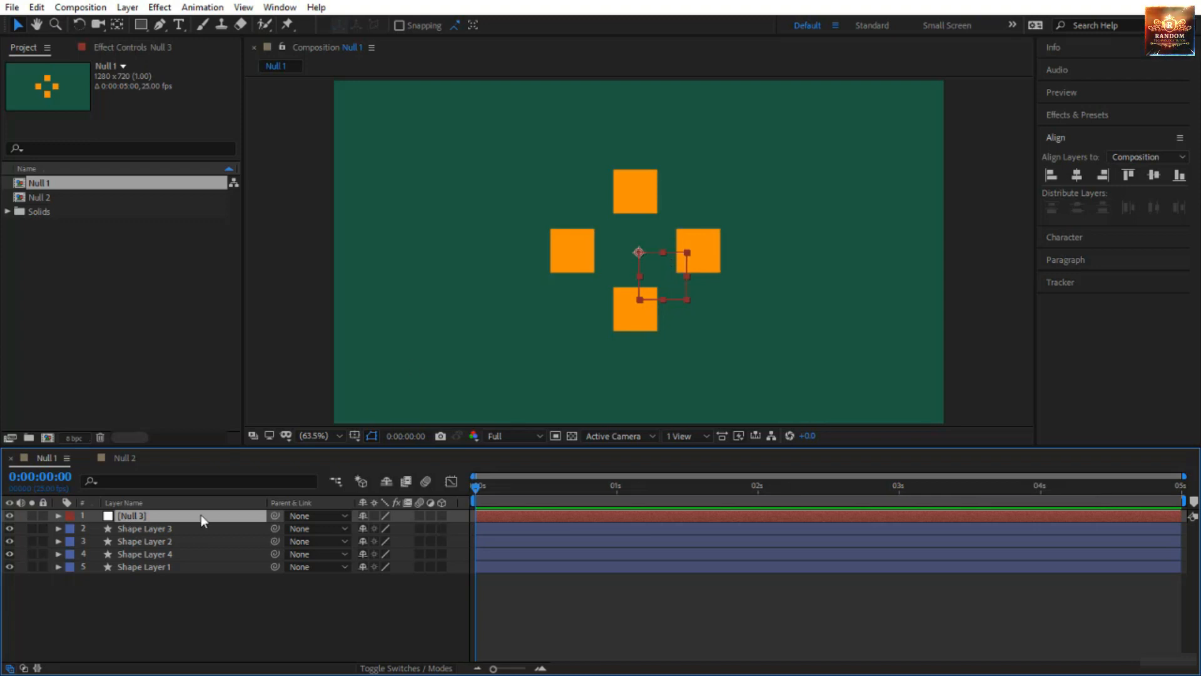
pyautogui.click(58, 515)
pyautogui.click(72, 530)
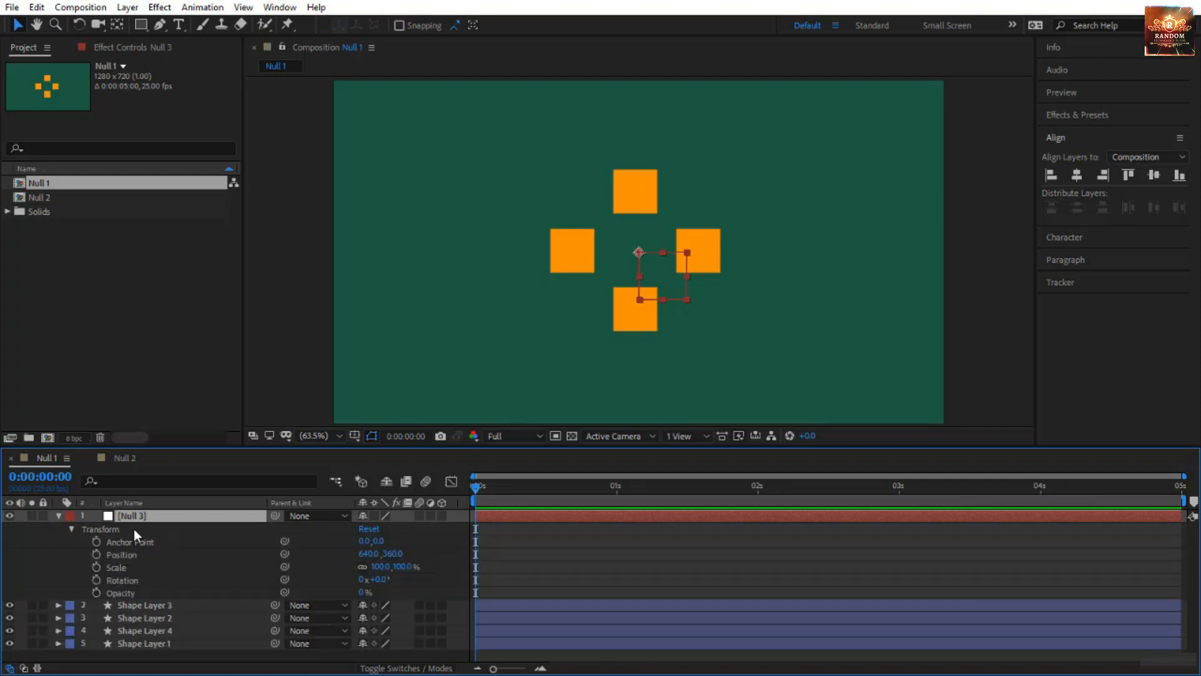
# Expand the Solids folder in the project and inspect the null object's source item
pyautogui.click(51, 212)
pyautogui.click(8, 212)
pyautogui.click(53, 227)
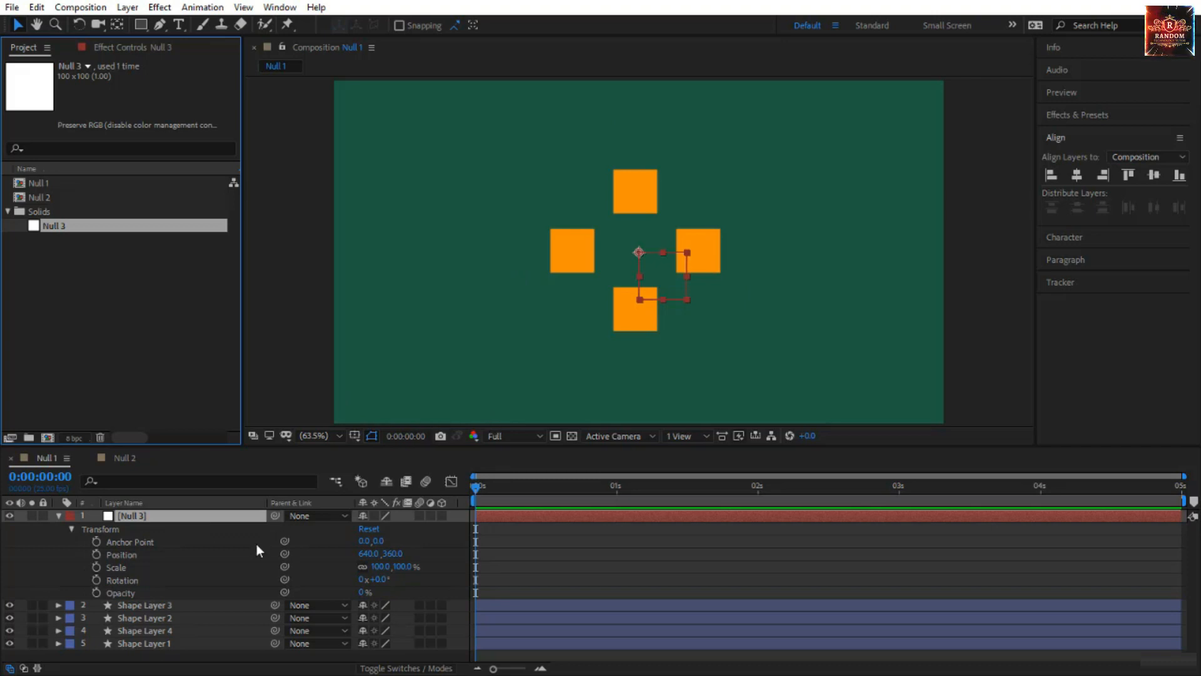
# Parent all four shape layers to the null object
pyautogui.click(183, 608)
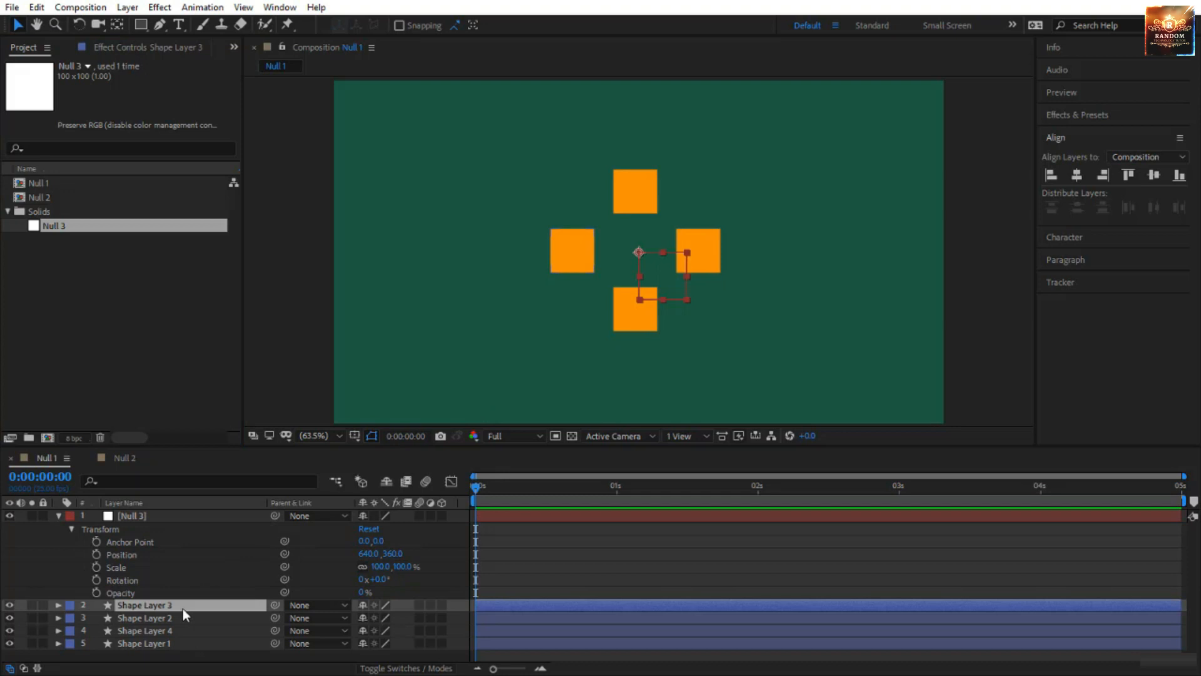
pyautogui.keyDown('shift'); pyautogui.click(178, 645); pyautogui.keyUp('shift')
pyautogui.moveTo(275, 604); pyautogui.dragTo(193, 518)
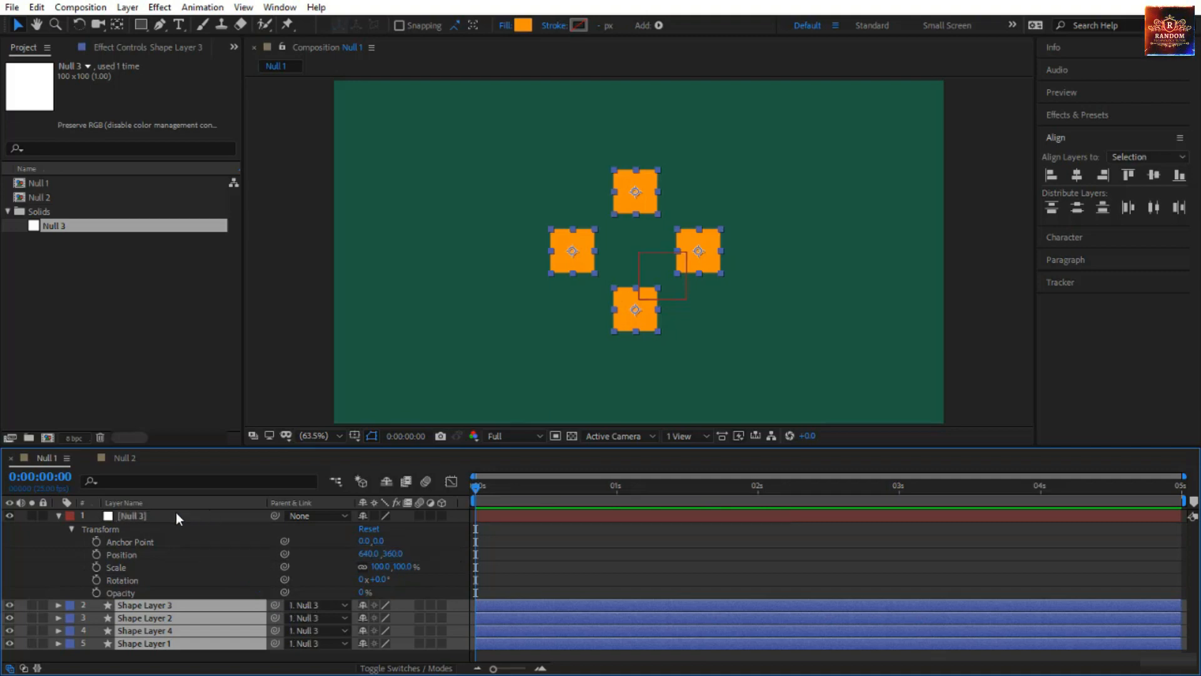
# Test the parenting by setting the null object's Rotation to 72°
pyautogui.click(133, 550)
pyautogui.click(134, 569)
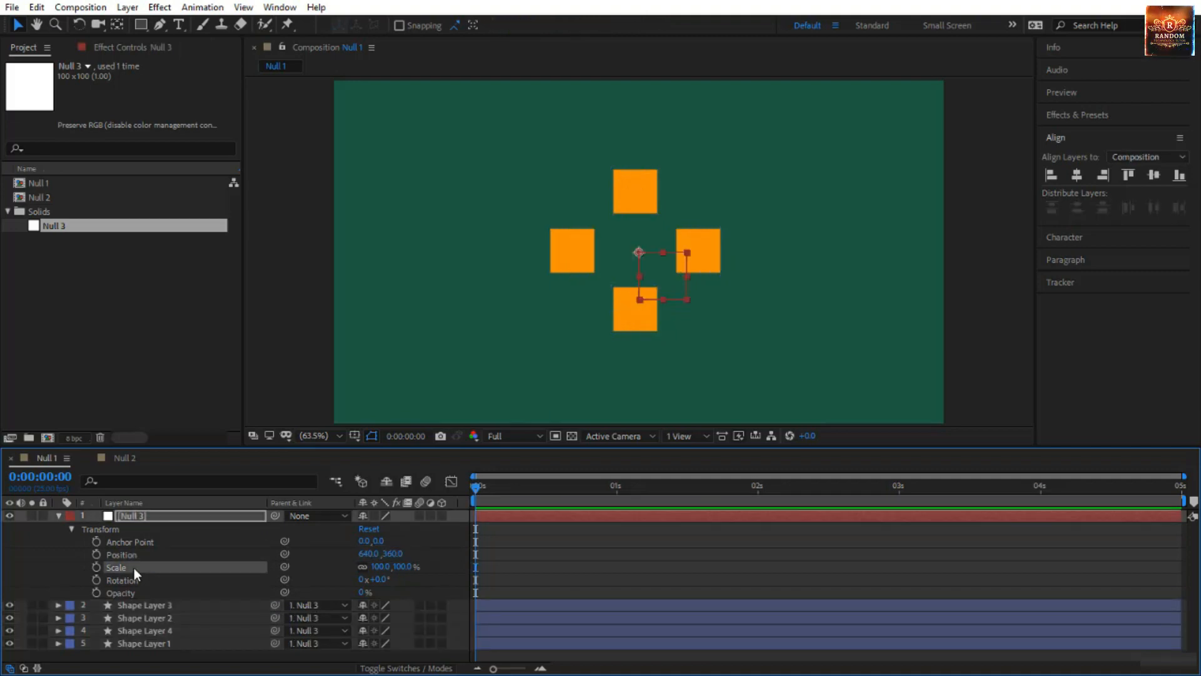
pyautogui.click(137, 581)
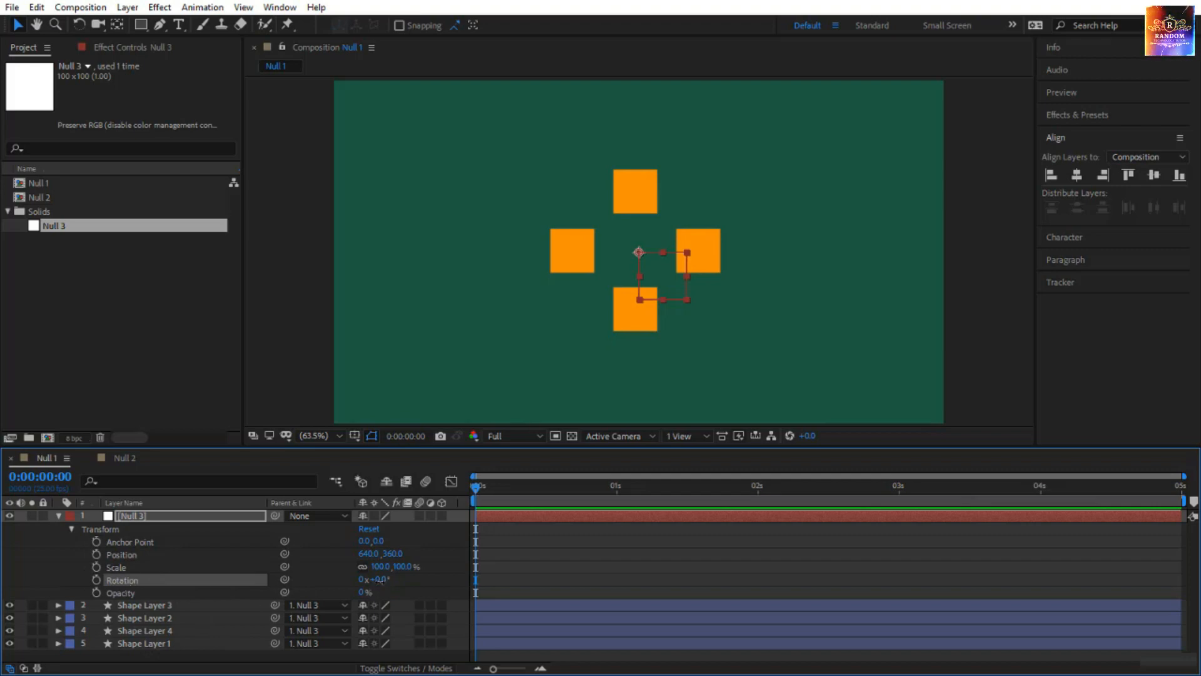
pyautogui.moveTo(380, 582); pyautogui.dragTo(438, 580)
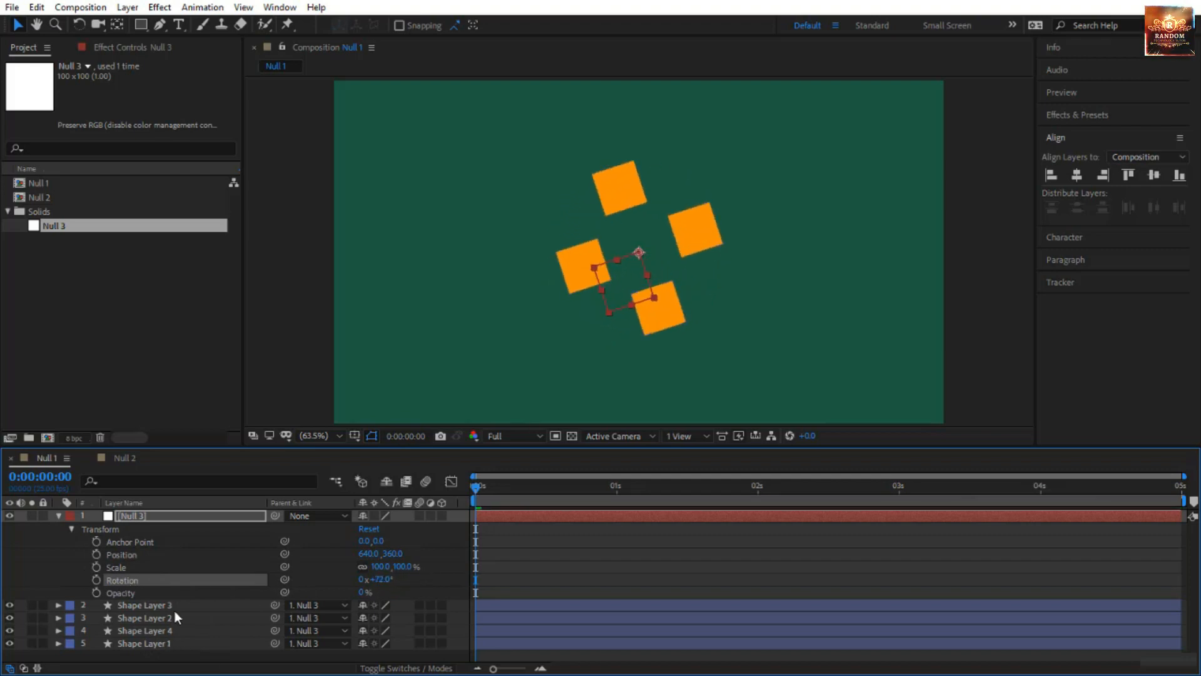
# With all four shape layers selected, try the null object's Rotation at 10° and undo that change
pyautogui.click(175, 607)
pyautogui.keyDown('shift'); pyautogui.click(175, 633); pyautogui.keyUp('shift')
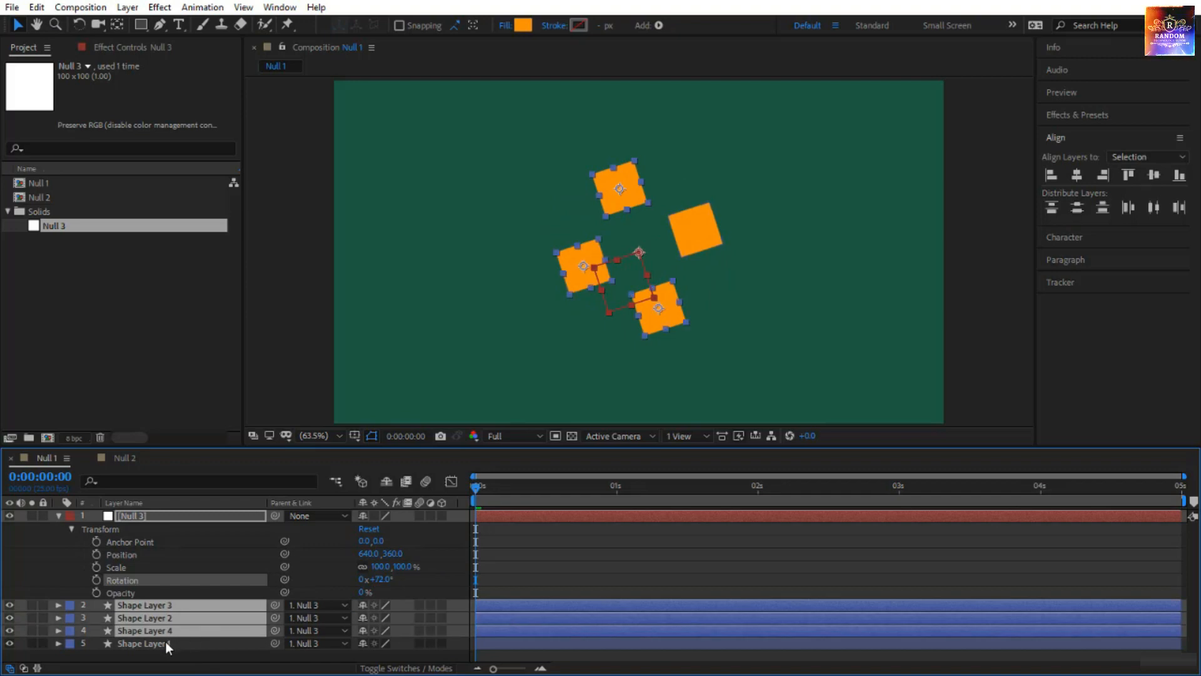
pyautogui.keyDown('shift'); pyautogui.click(166, 643); pyautogui.keyUp('shift')
pyautogui.moveTo(386, 584); pyautogui.dragTo(326, 567)
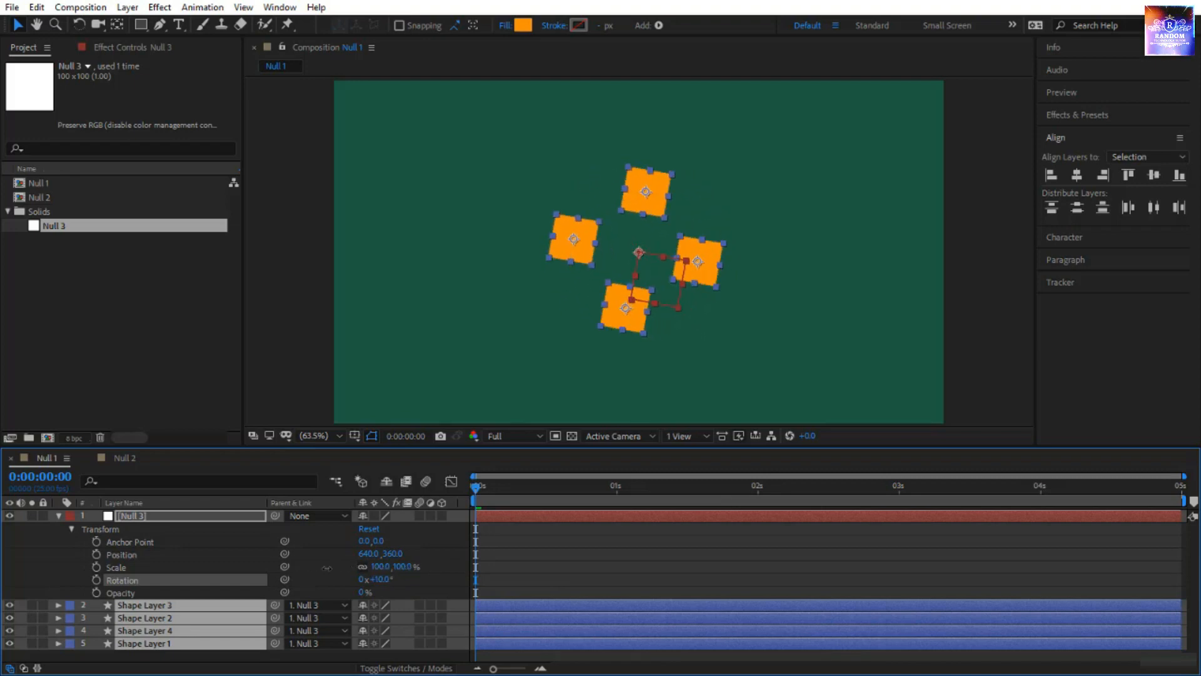
pyautogui.hotkey('ctrl', 'z')
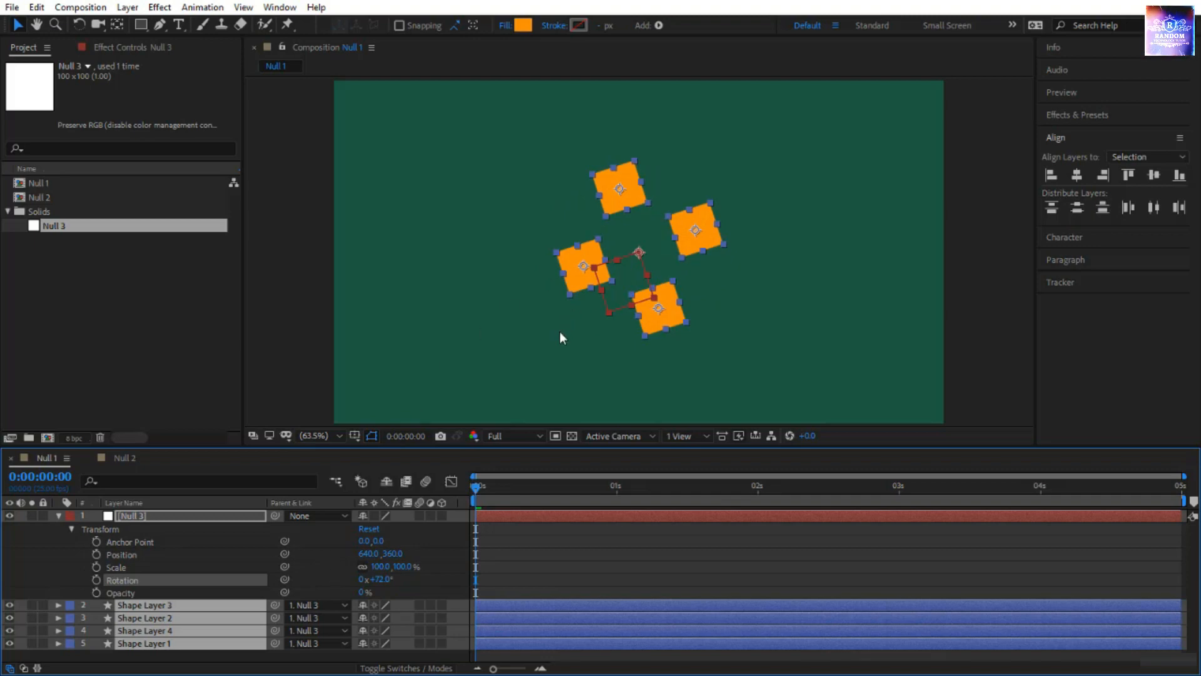
# Set the null object's Rotation back to 0°
pyautogui.click(388, 580)
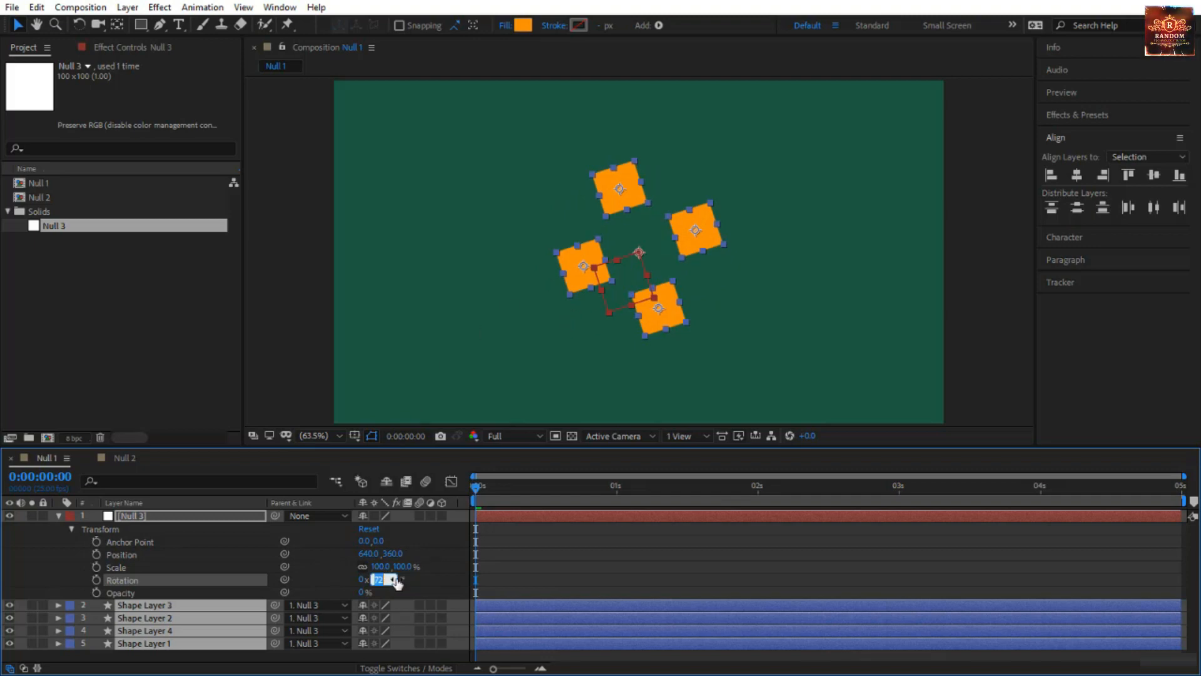
pyautogui.write('0')
pyautogui.press('Return')
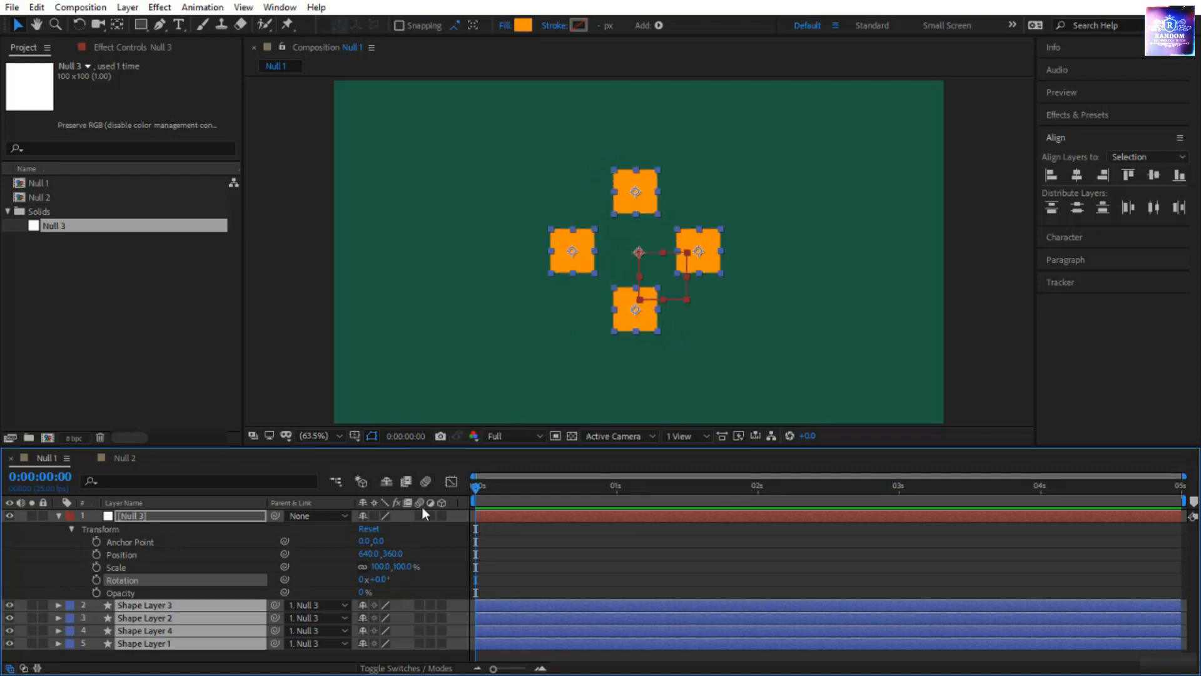
# Animate the null's Rotation from 0° at the start to 3 full turns at 0:00:04:24 and preview the spin
pyautogui.click(97, 581)
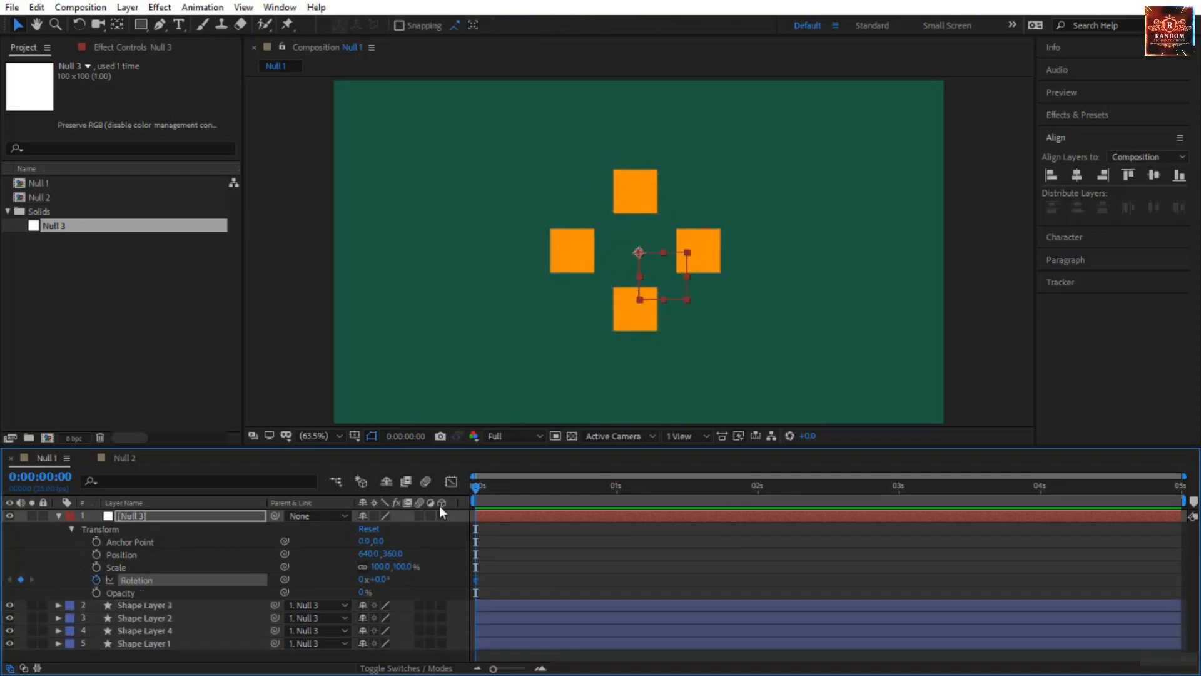
pyautogui.moveTo(475, 486); pyautogui.dragTo(1176, 500)
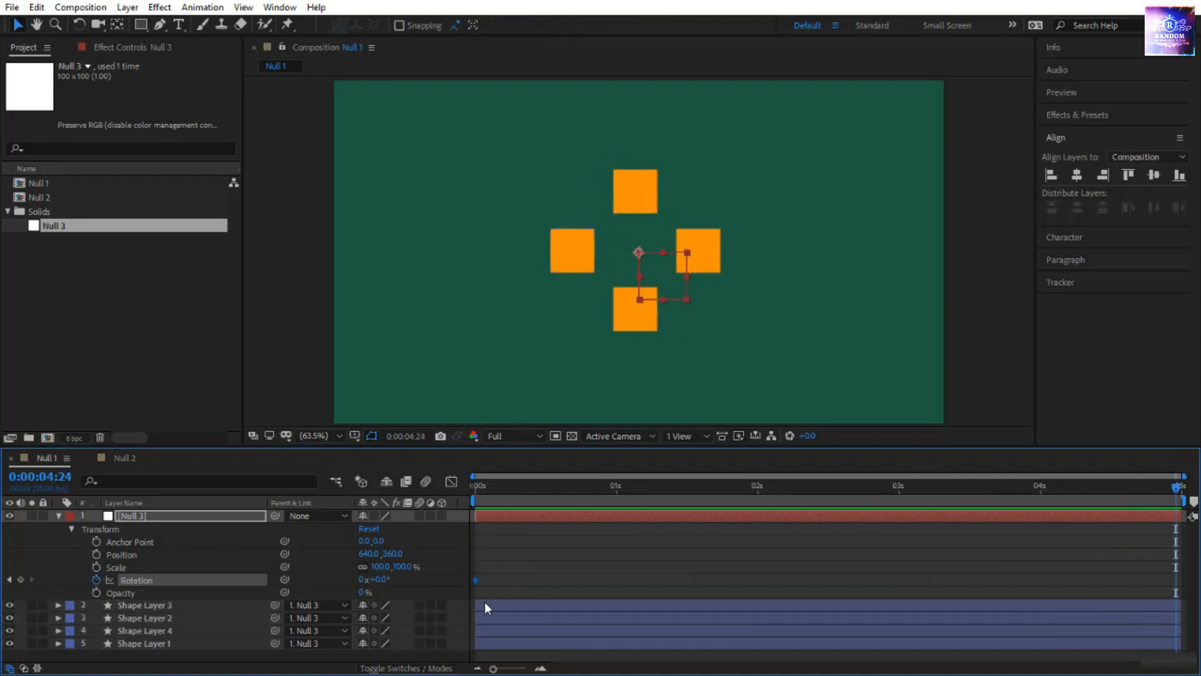
pyautogui.click(364, 580)
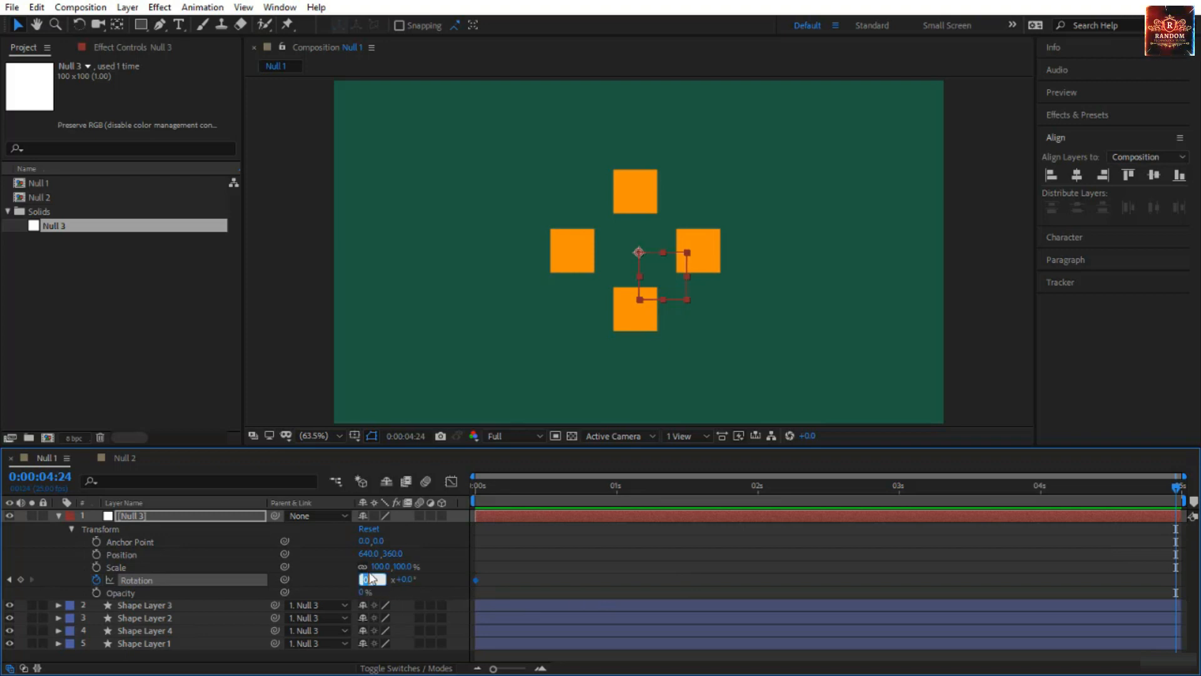
pyautogui.write('3')
pyautogui.press('Return')
pyautogui.press('space')
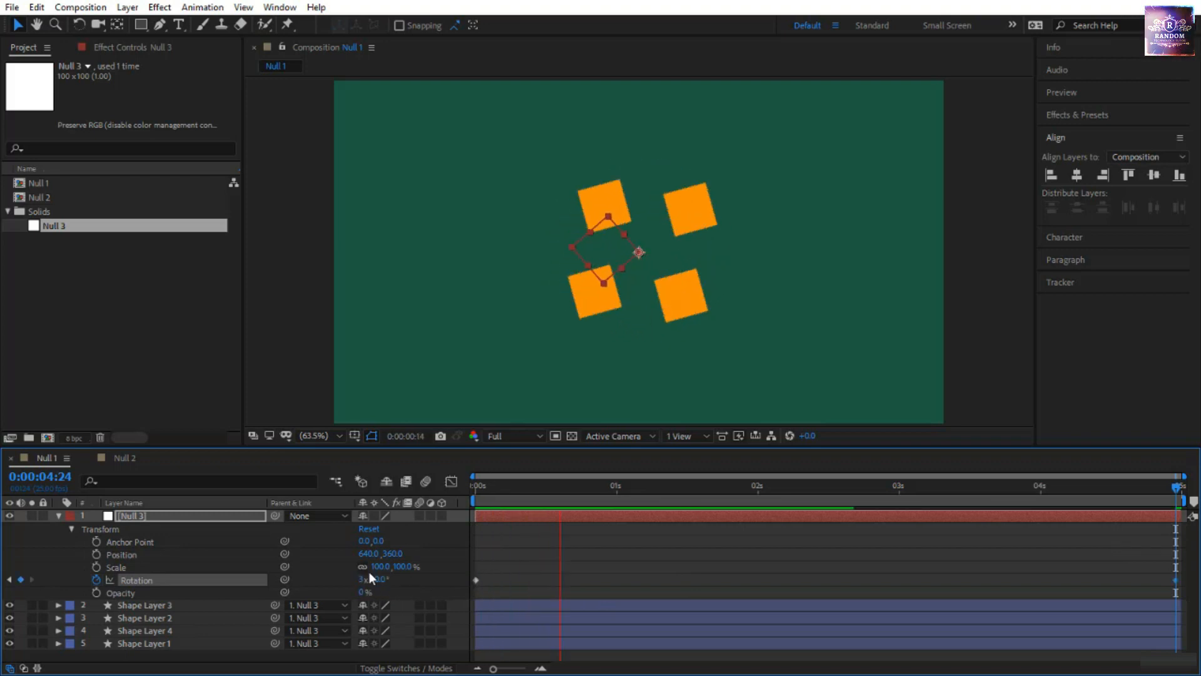
pyautogui.click(468, 487)
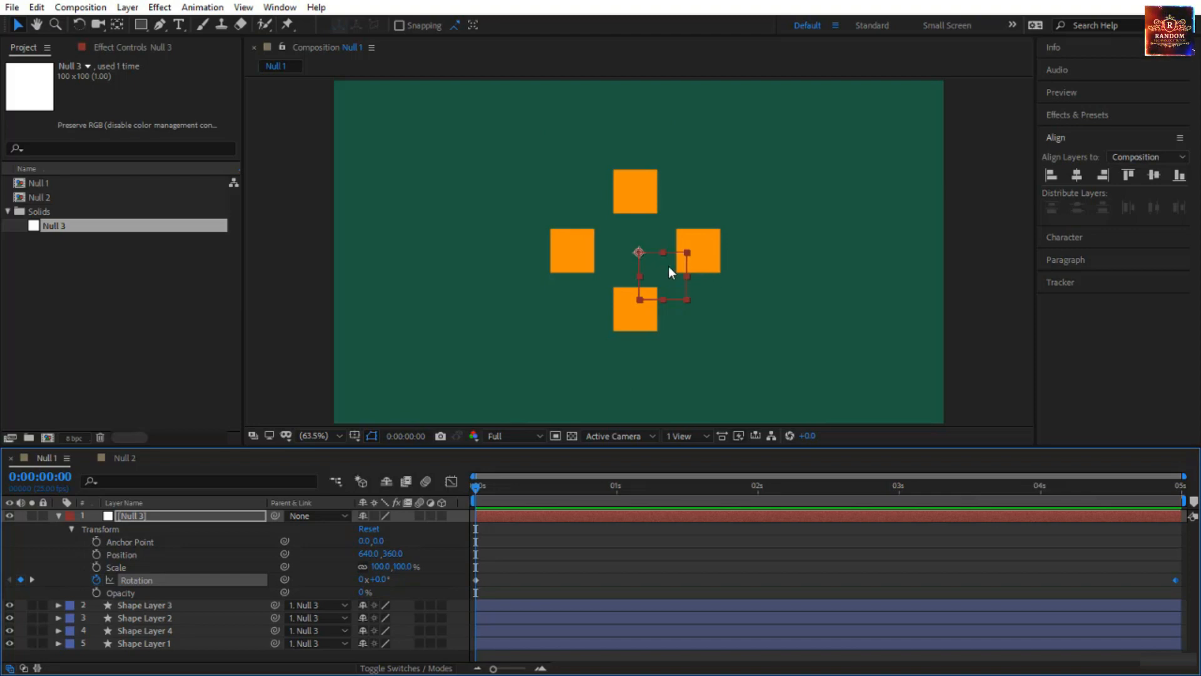
# Open the Null 2 composition and add a new null object to it
pyautogui.doubleClick(55, 197)
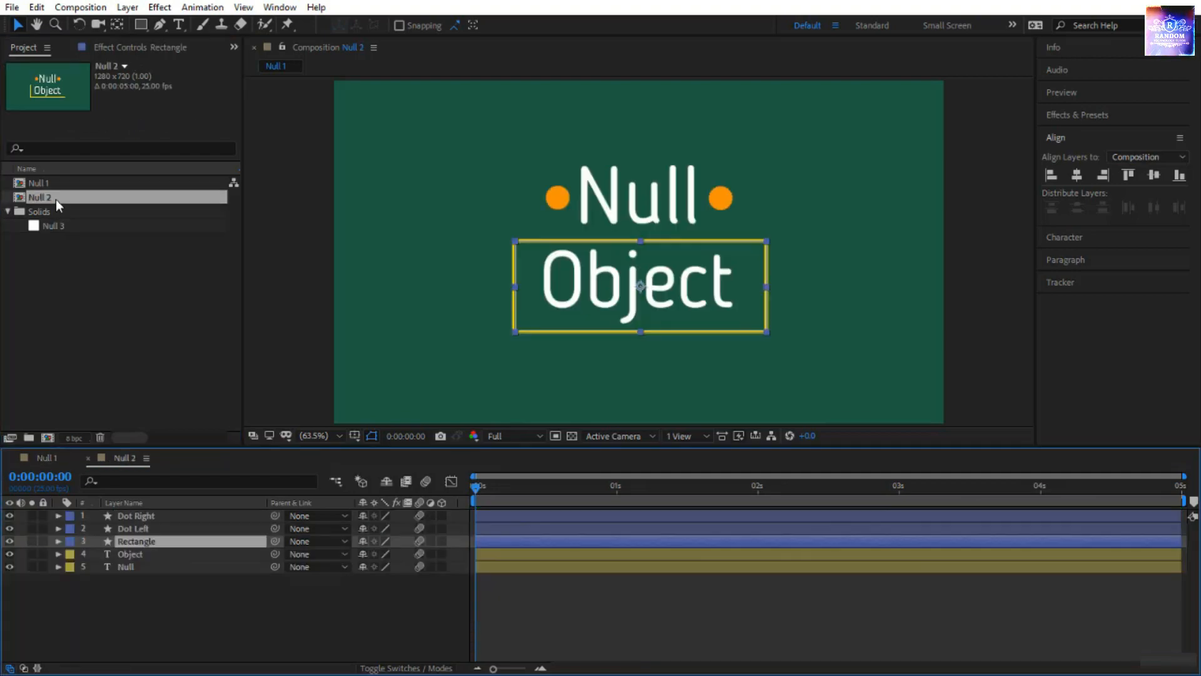
pyautogui.click(133, 614)
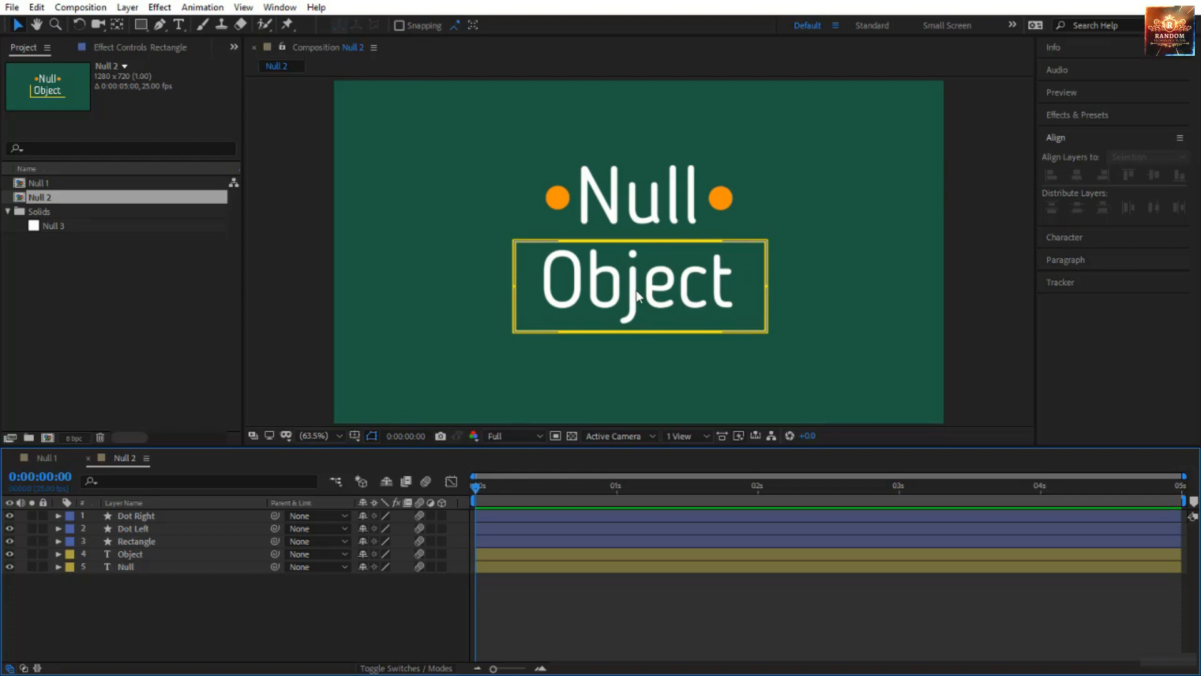
pyautogui.rightClick(217, 609)
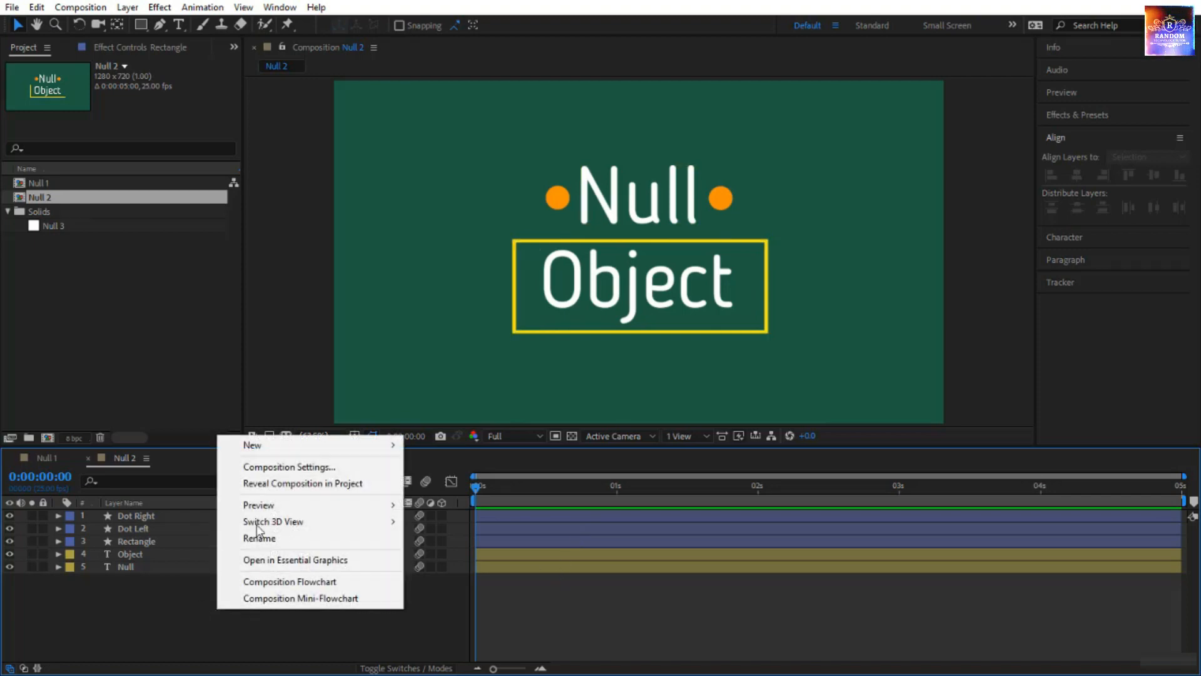
pyautogui.moveTo(274, 438)
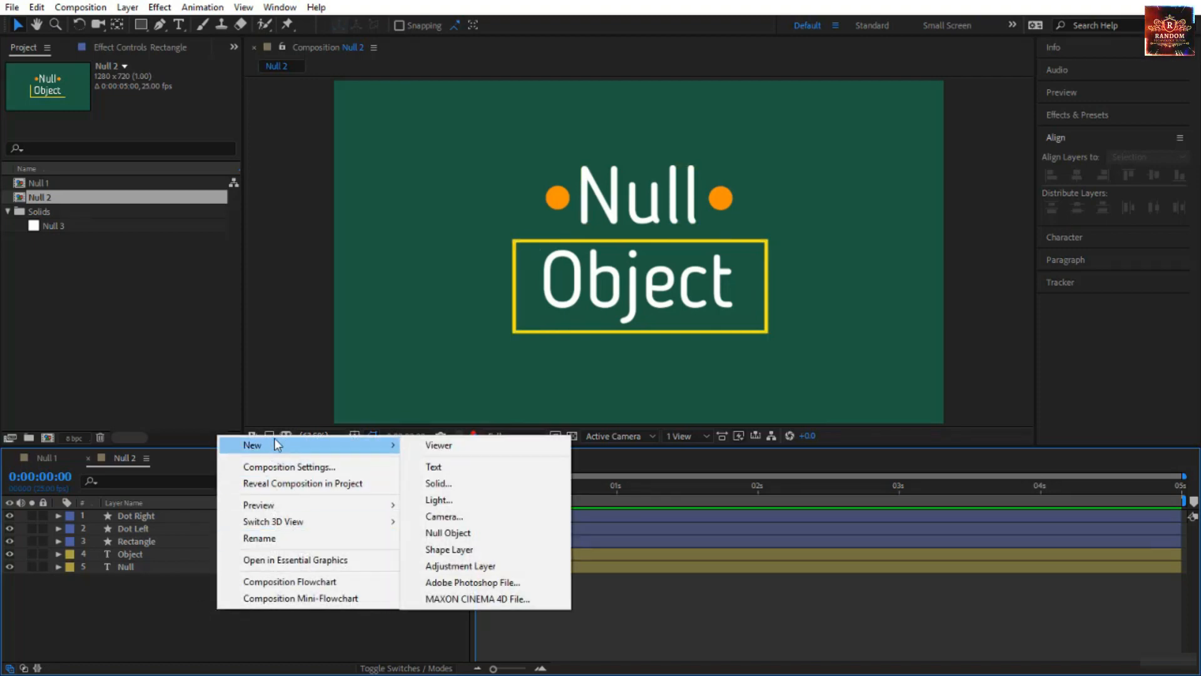
pyautogui.click(482, 532)
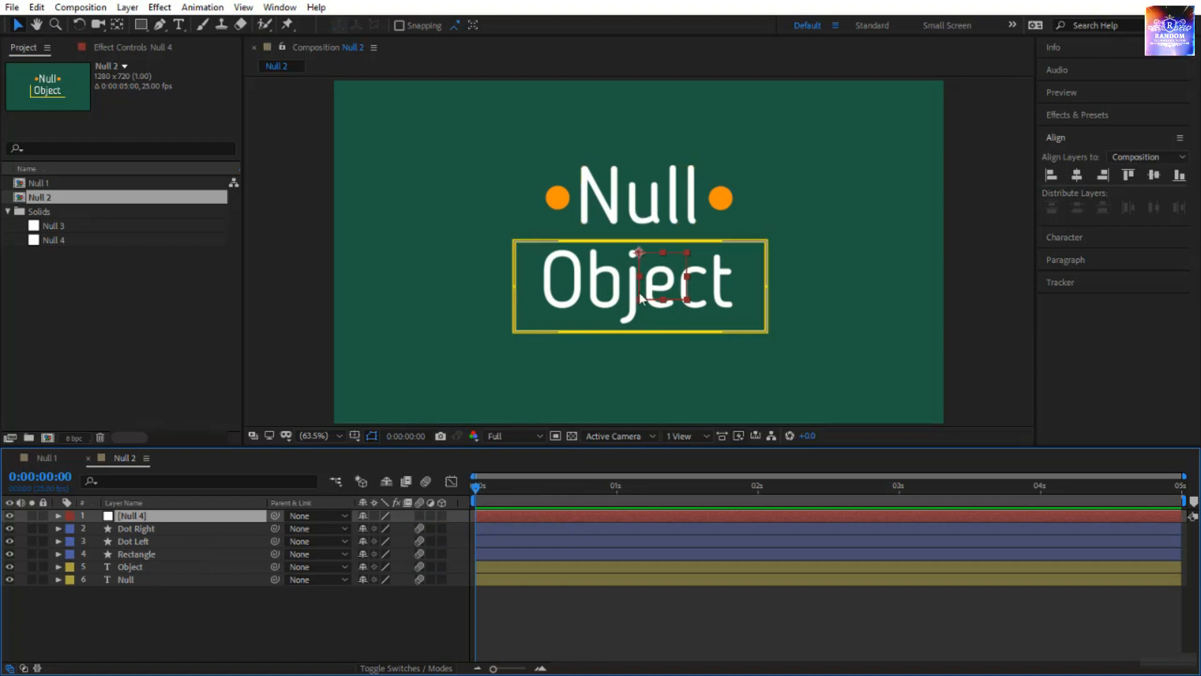
# Parent the Dot Right, Dot Left, Rectangle, Object and Null layers to the new null object
pyautogui.click(70, 240)
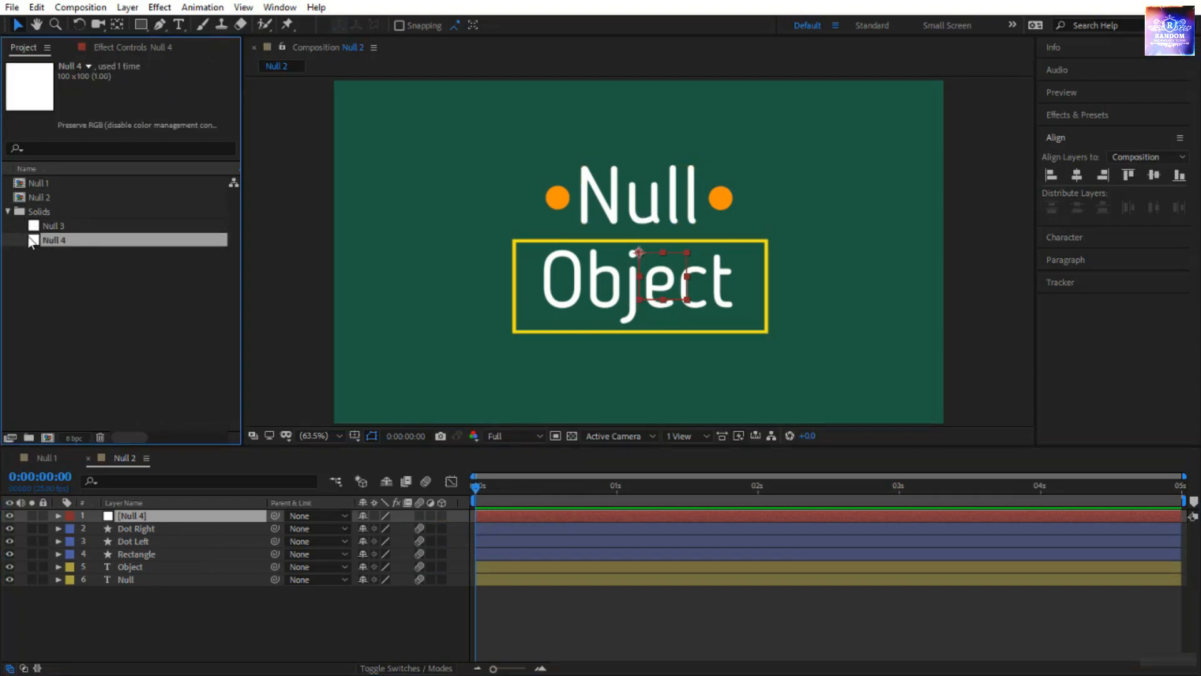
pyautogui.moveTo(134, 606); pyautogui.dragTo(199, 516)
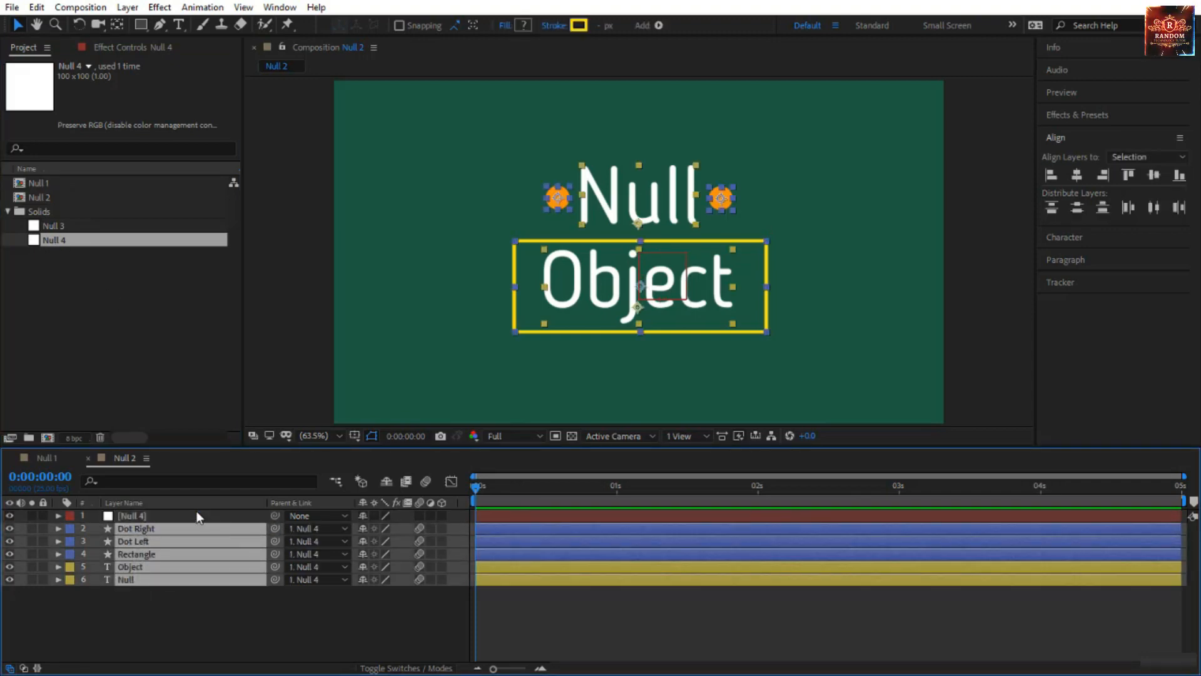
pyautogui.click(197, 514)
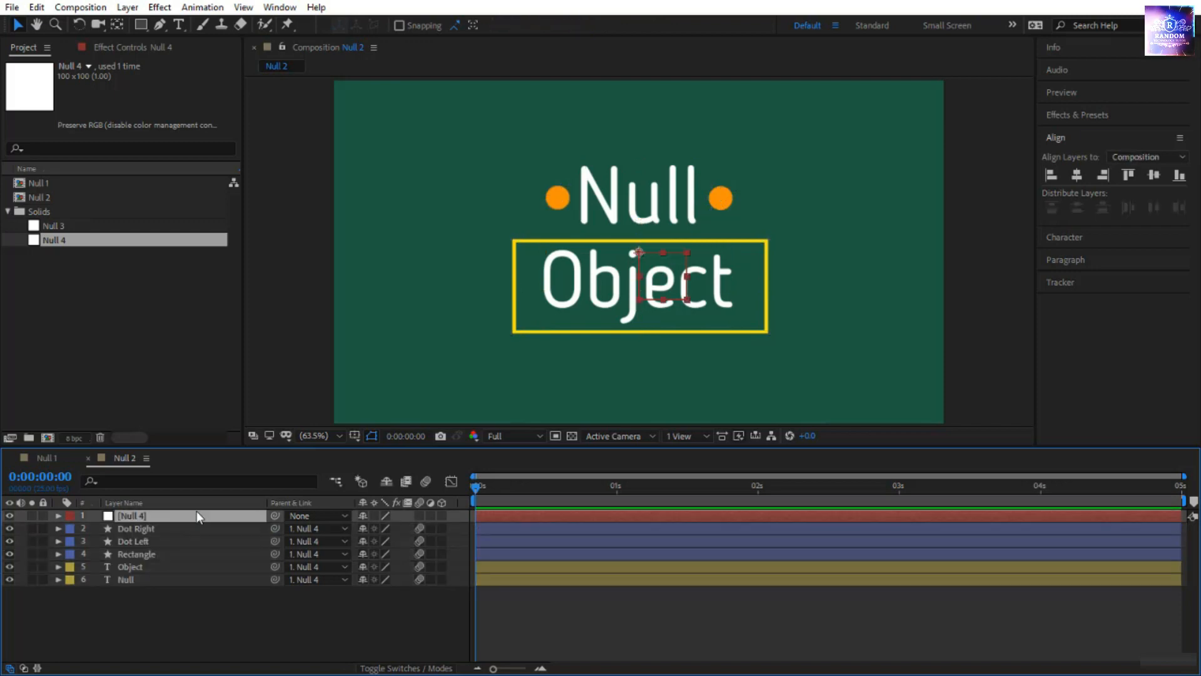
# Start keyframing the null's Position, Scale and Rotation at 0:00:00:12
pyautogui.click(60, 516)
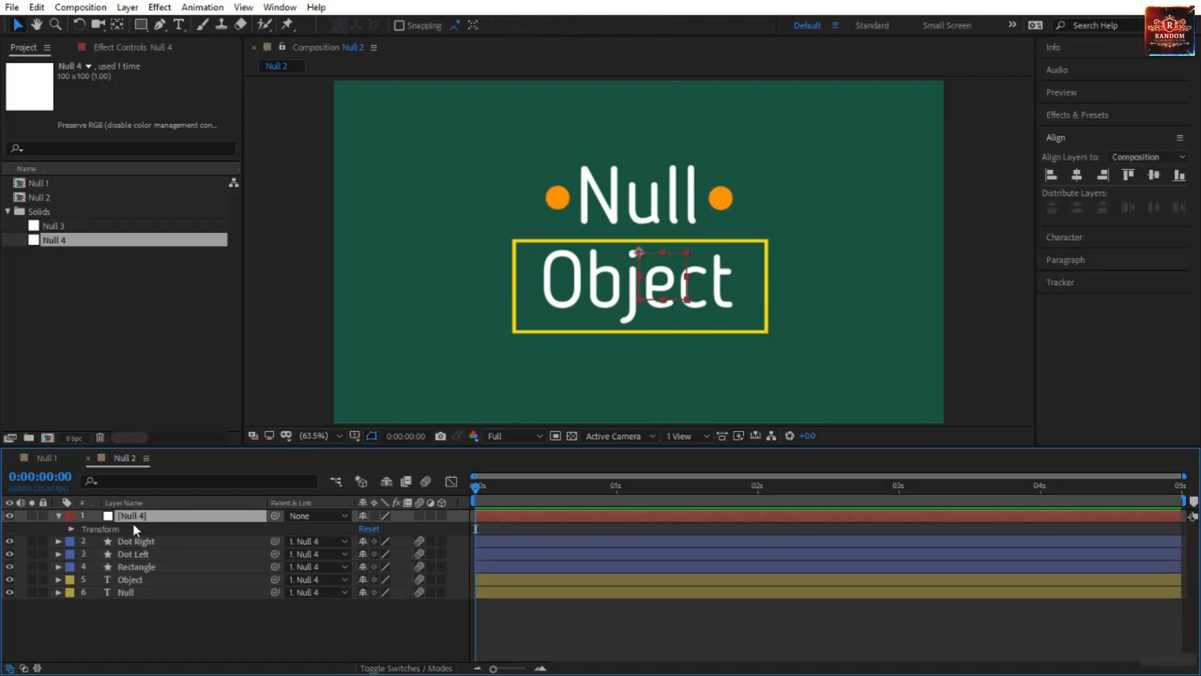
pyautogui.click(72, 528)
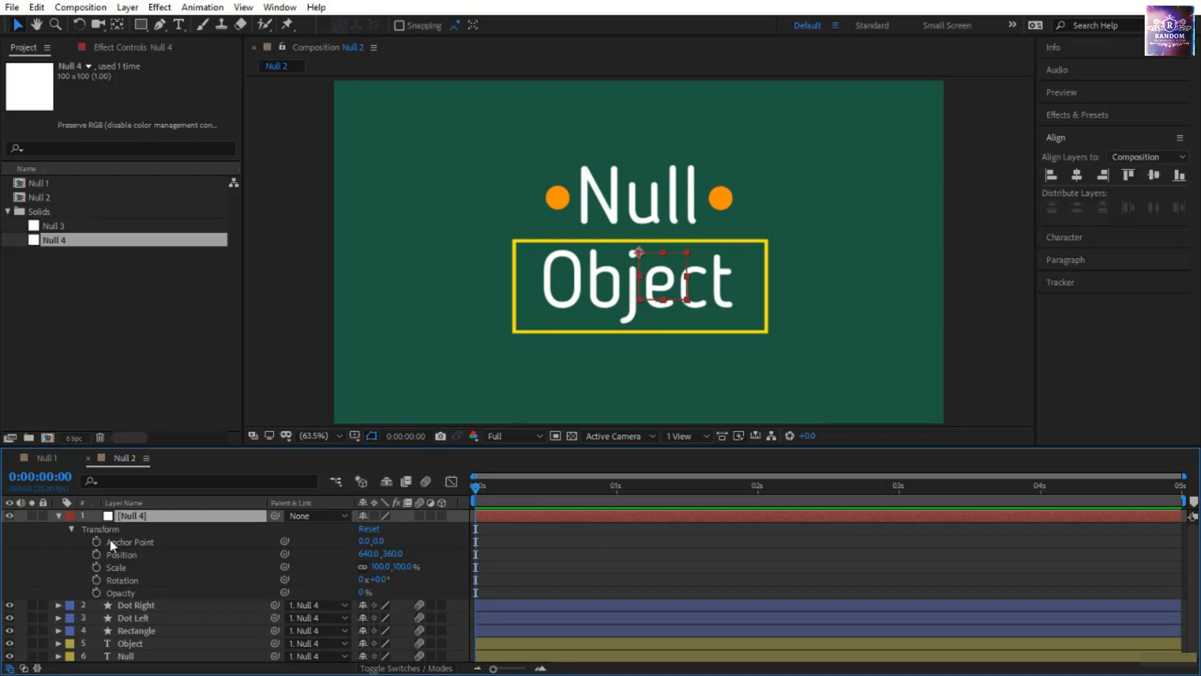
pyautogui.moveTo(476, 486); pyautogui.dragTo(542, 497)
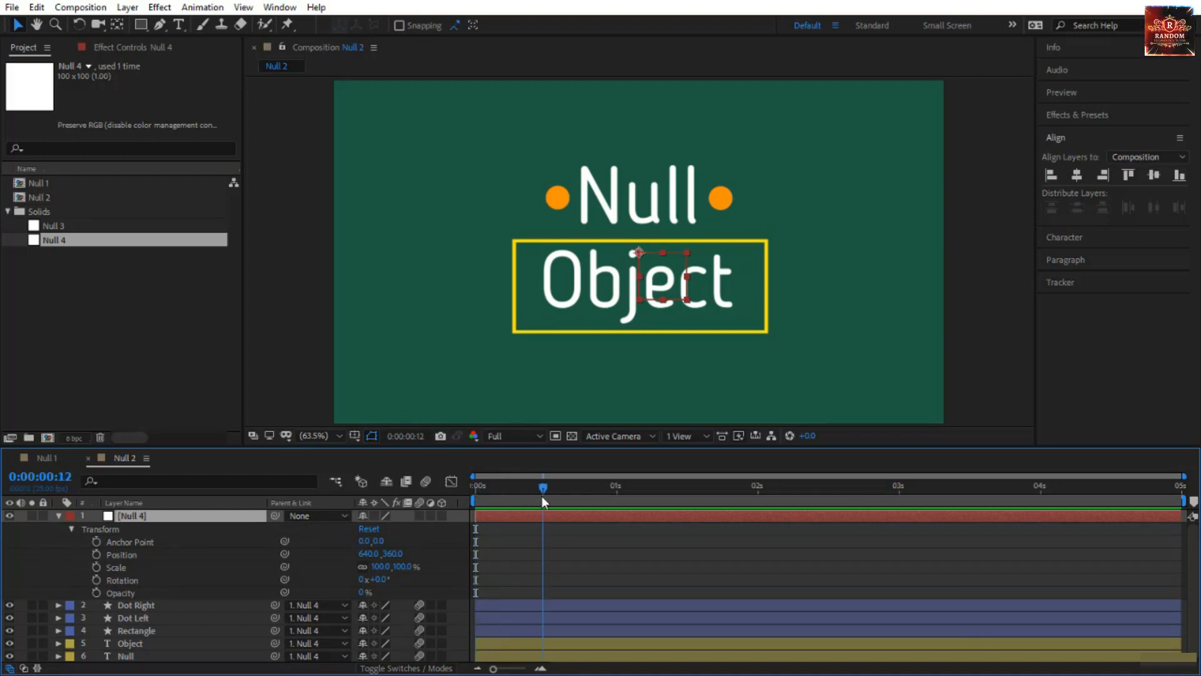
pyautogui.click(96, 554)
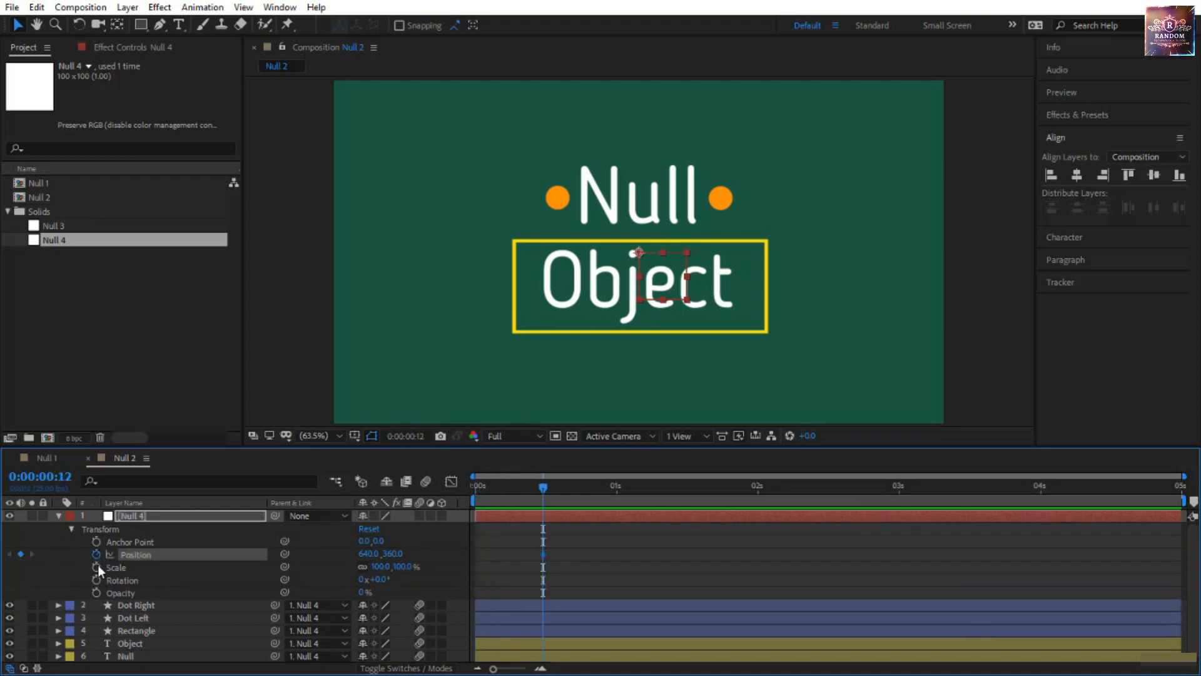
pyautogui.click(97, 566)
pyautogui.click(97, 579)
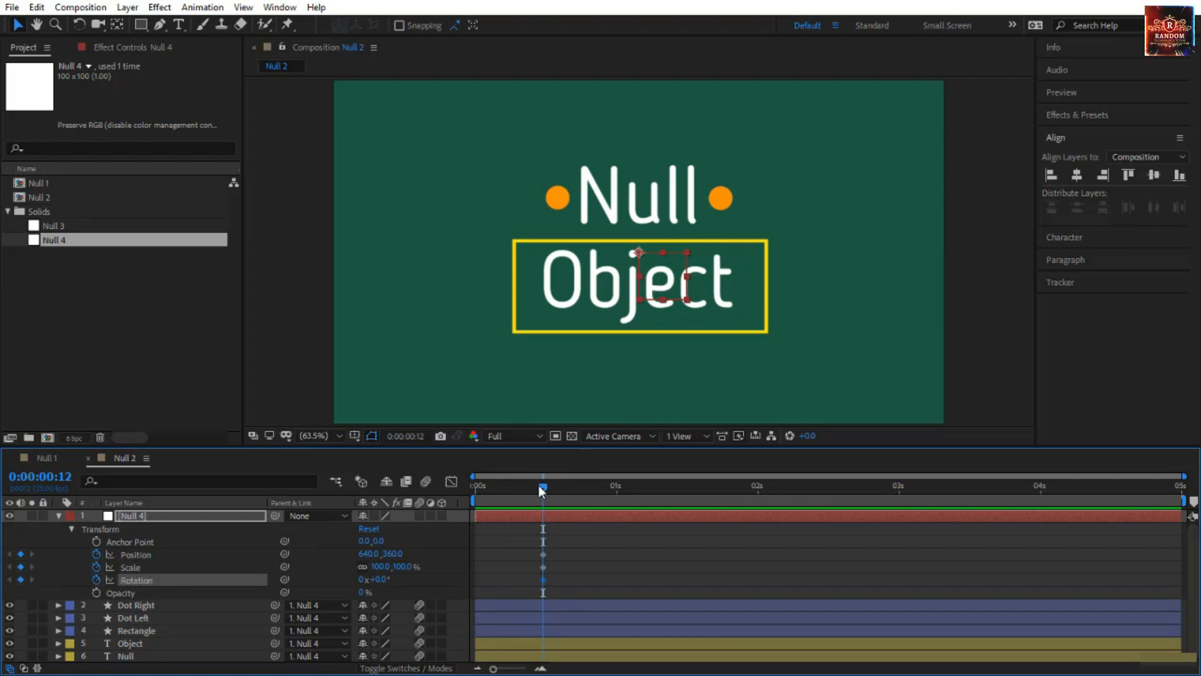
# At 0:00:01:13, set the null's Rotation to -90° and Scale to 50%, and add a Position keyframe
pyautogui.moveTo(542, 490); pyautogui.dragTo(686, 501)
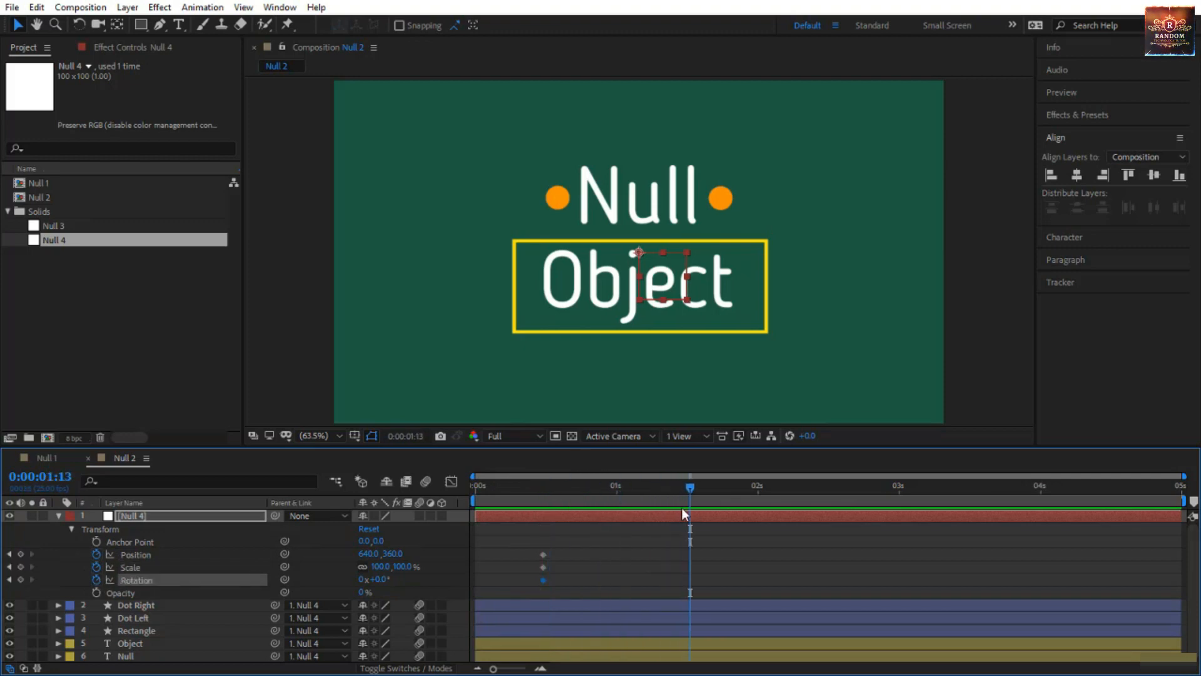
pyautogui.click(377, 580)
pyautogui.write('-90')
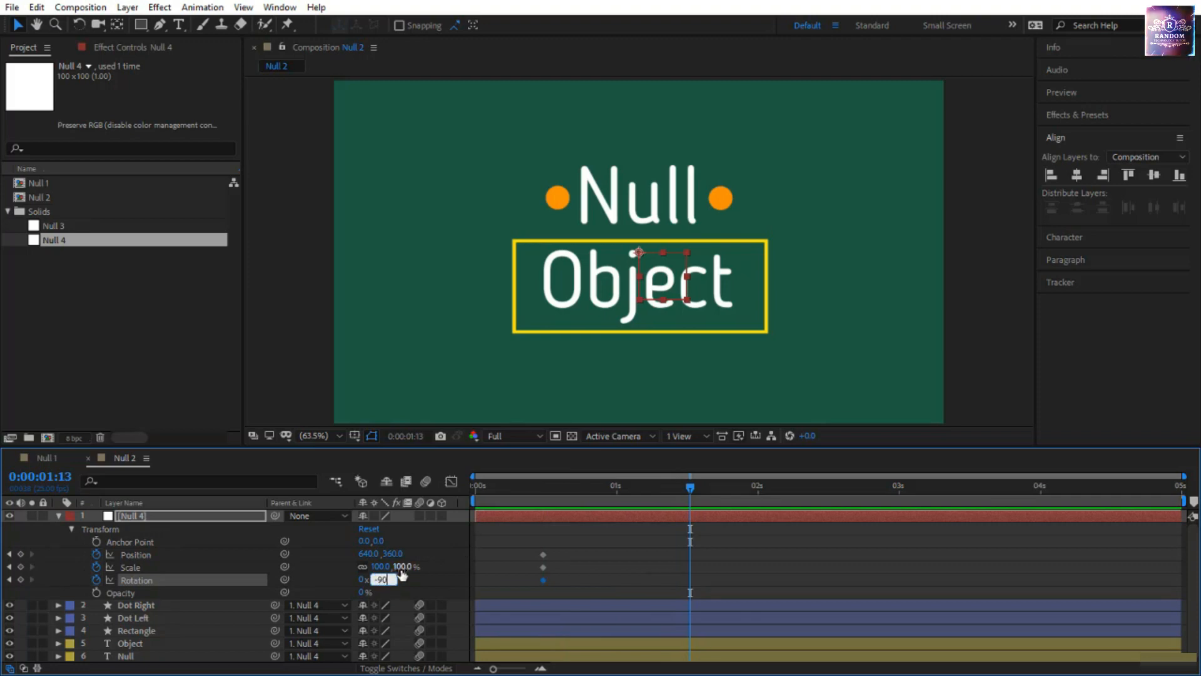
pyautogui.press('Return')
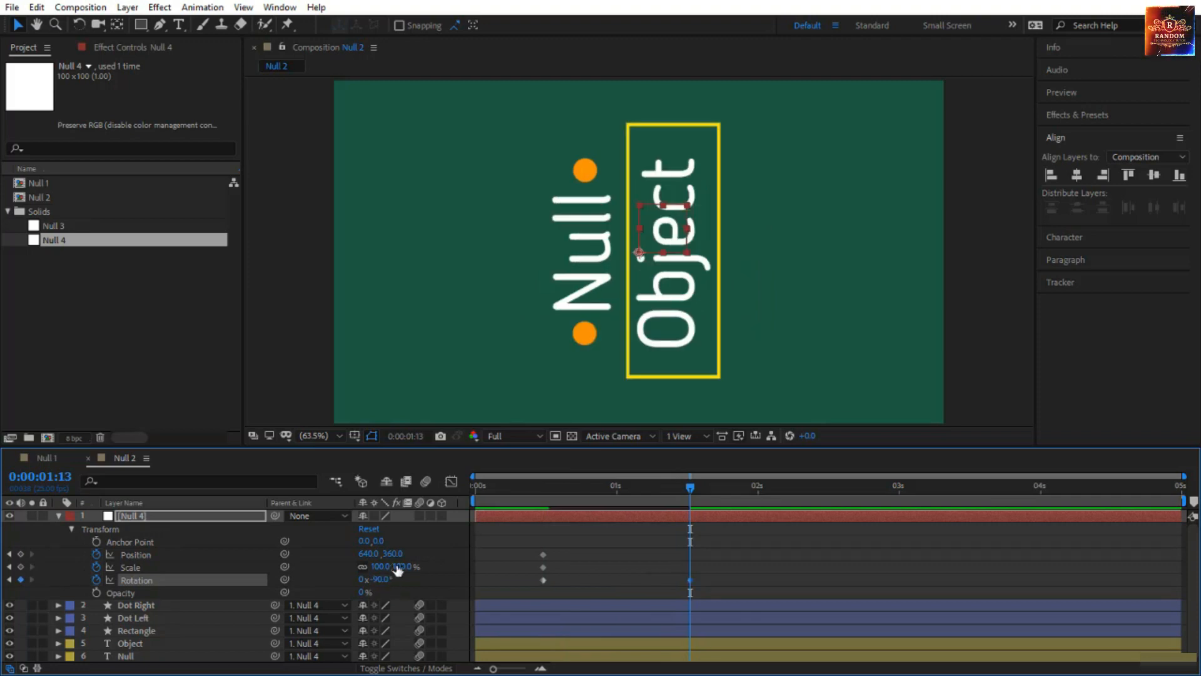
pyautogui.click(410, 567)
pyautogui.write('50')
pyautogui.press('Return')
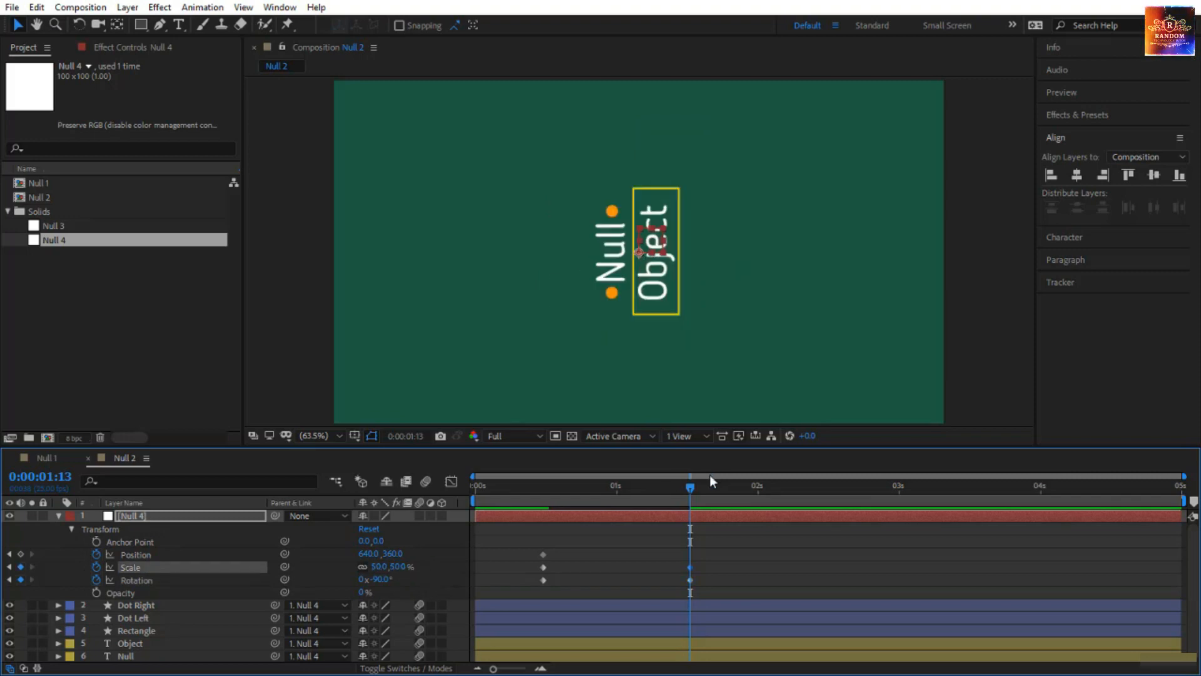
pyautogui.click(21, 554)
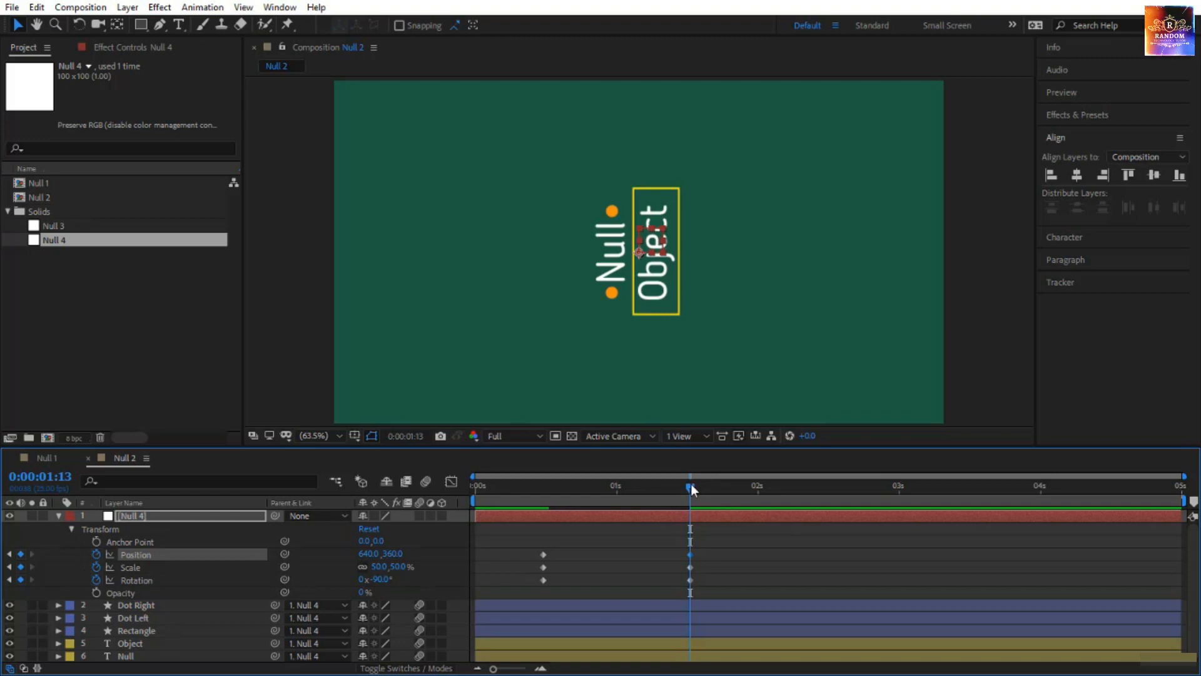
# Add hold keyframes for the null's Position, Scale and Rotation at 0:00:02:00
pyautogui.moveTo(695, 484); pyautogui.dragTo(760, 500)
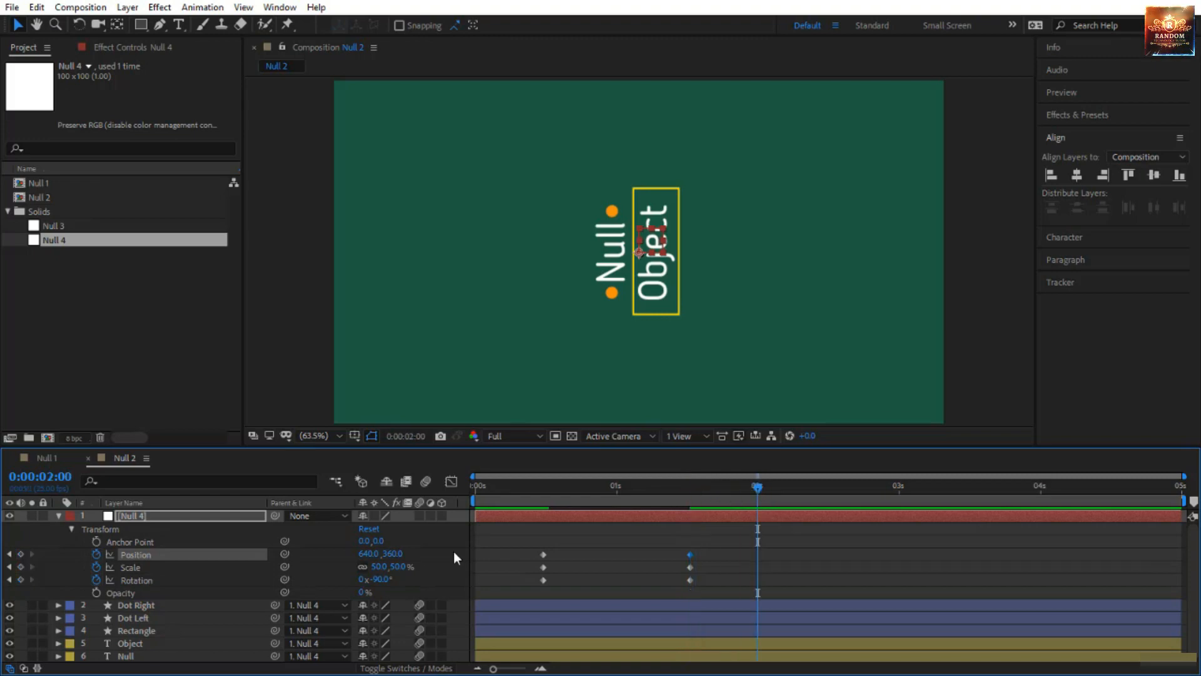
pyautogui.click(21, 554)
pyautogui.click(21, 567)
pyautogui.click(21, 580)
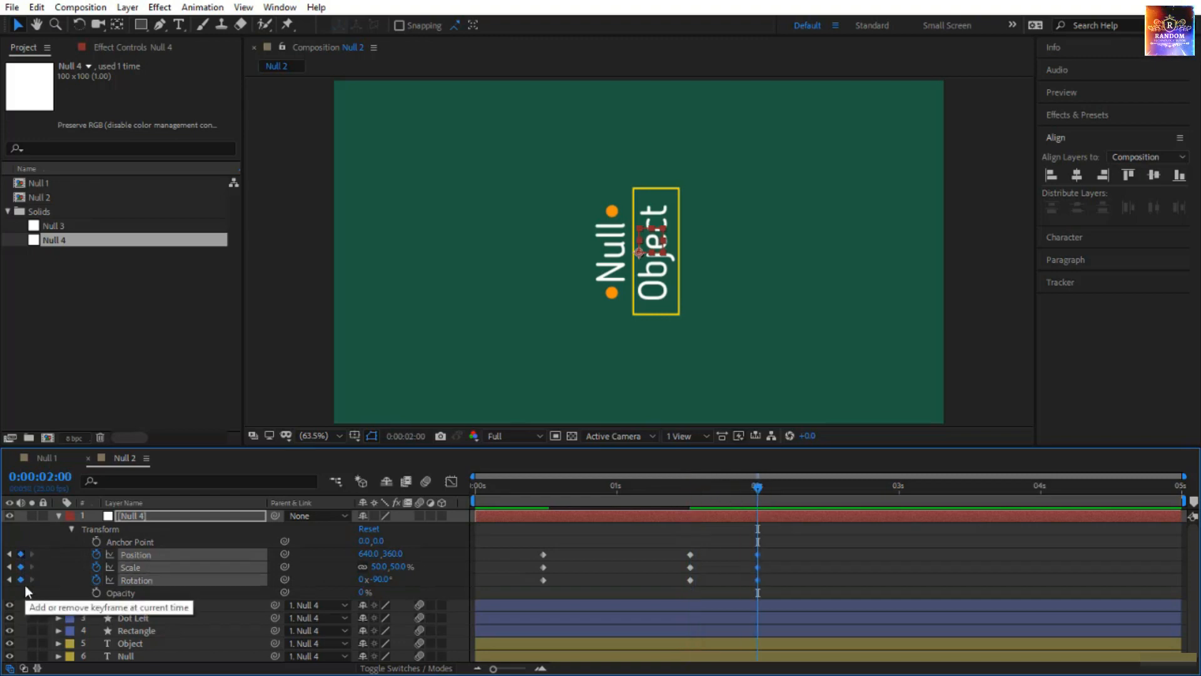
# Keyframe the null's horizontal Position at about 98 at 0:00:03:00 and about 1402 at 0:00:04:00
pyautogui.moveTo(757, 481); pyautogui.dragTo(902, 514)
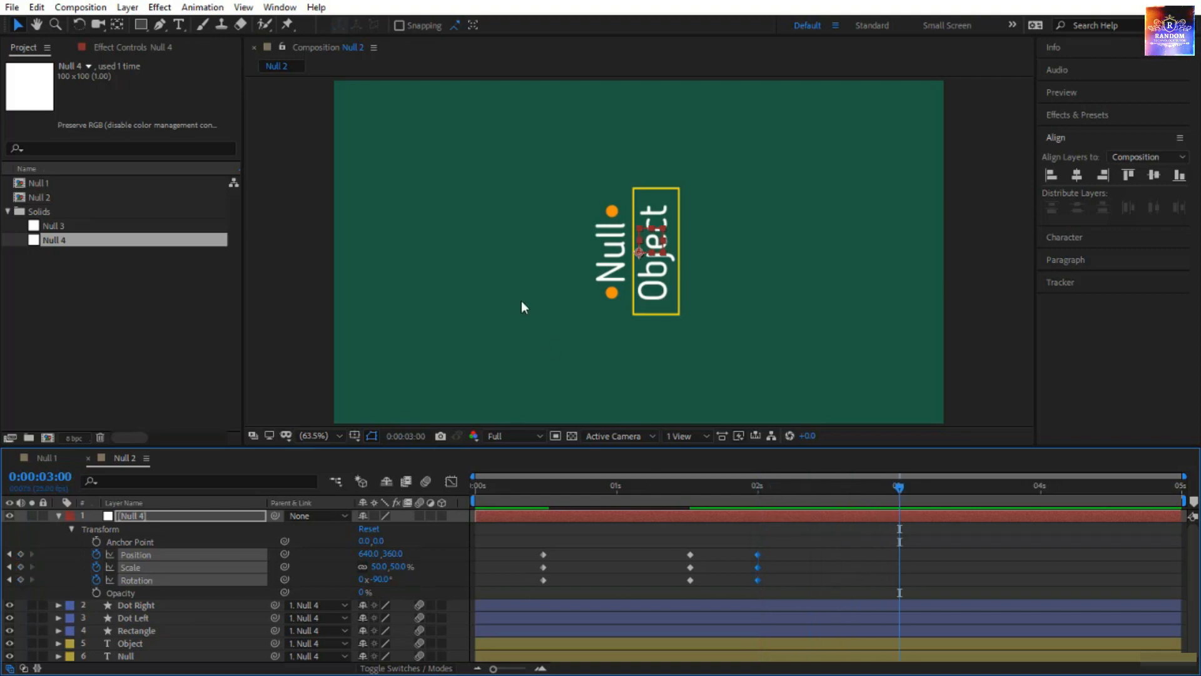
pyautogui.moveTo(368, 554); pyautogui.dragTo(4, 562)
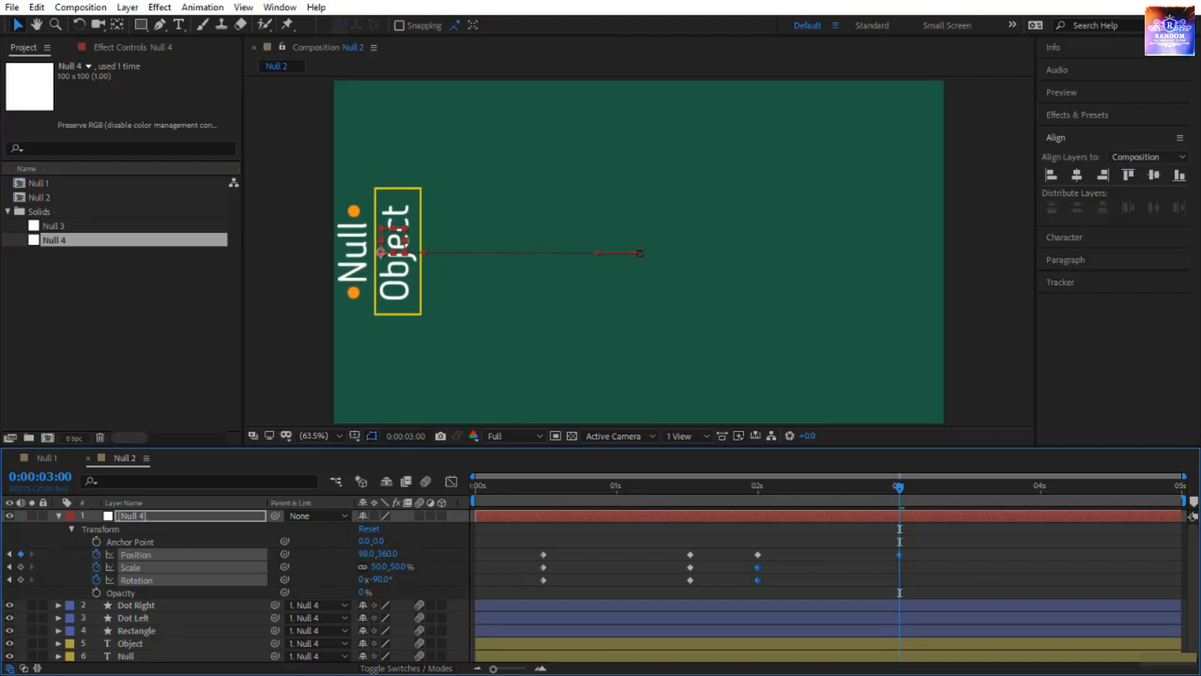
pyautogui.moveTo(906, 487); pyautogui.dragTo(1041, 510)
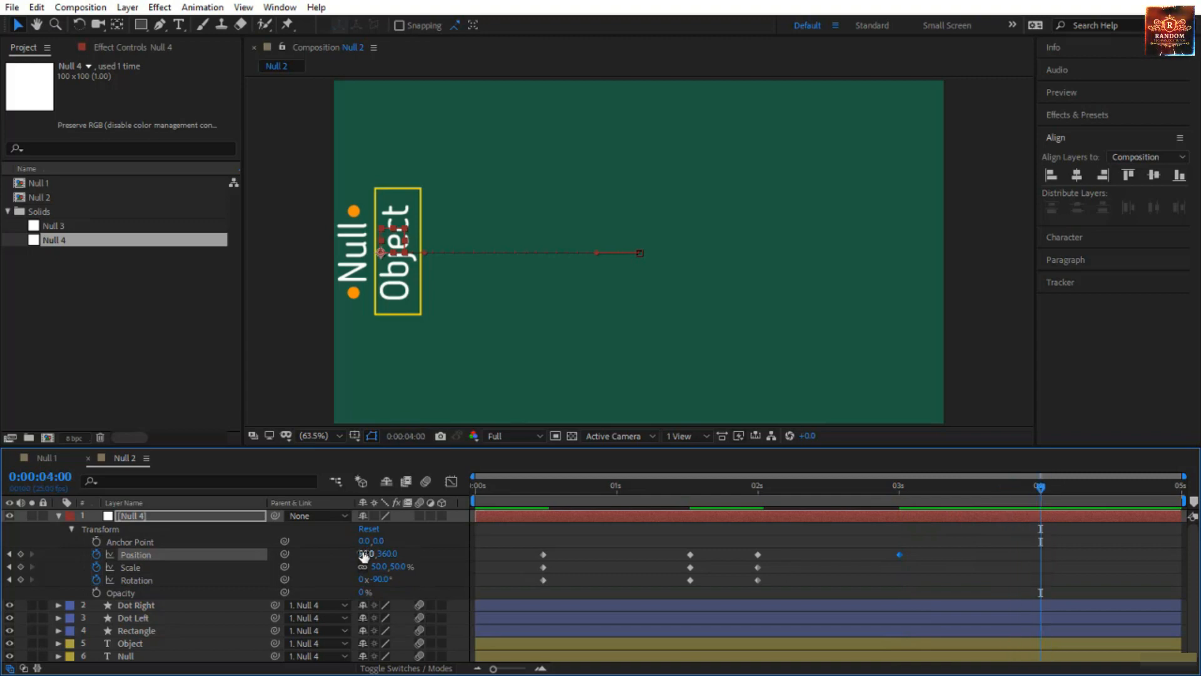
pyautogui.moveTo(364, 555); pyautogui.dragTo(914, 554)
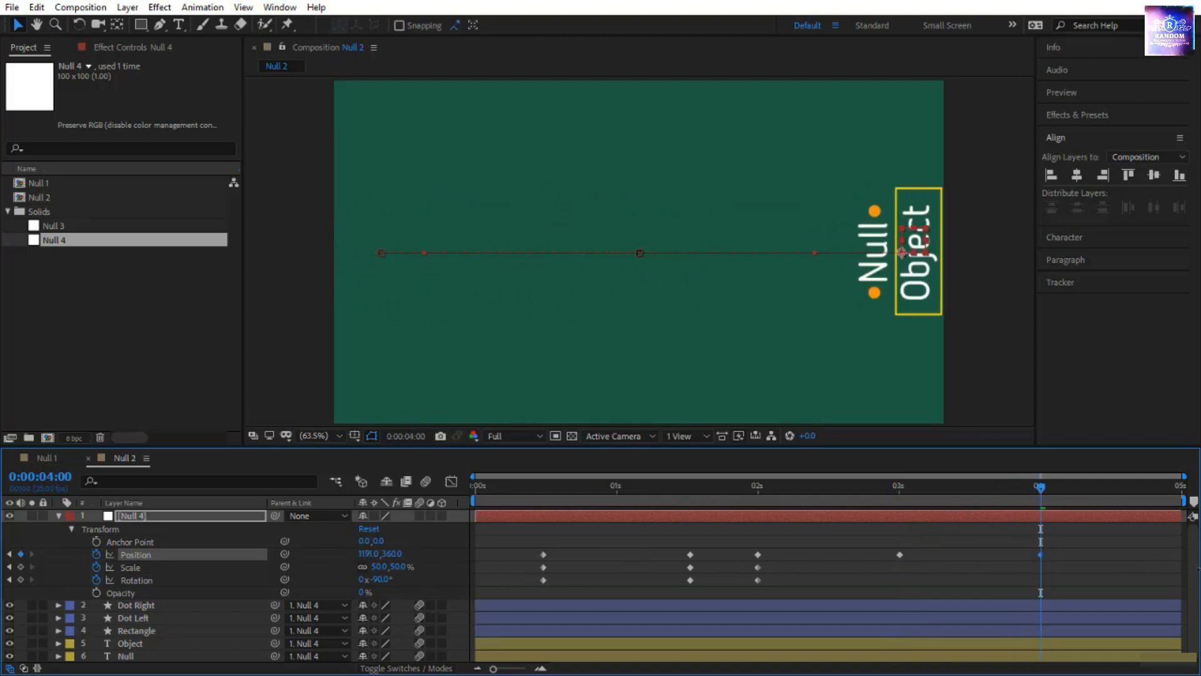
pyautogui.moveTo(1198, 568); pyautogui.dragTo(1200, 568)
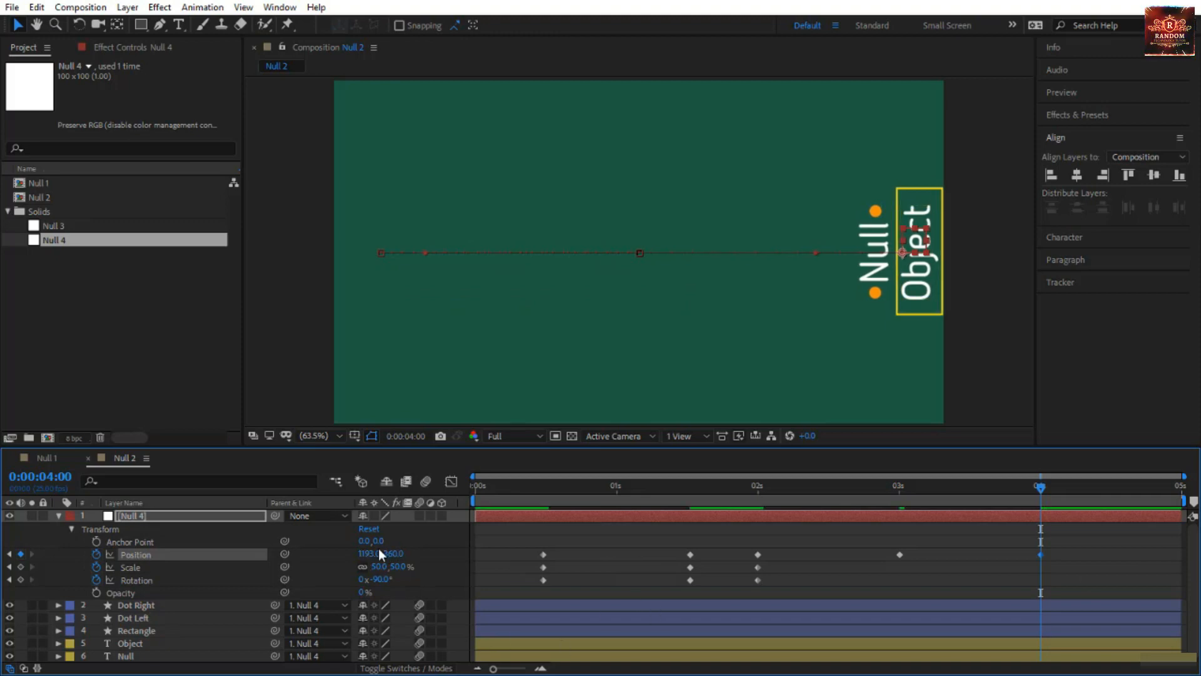
pyautogui.moveTo(366, 554); pyautogui.dragTo(541, 567)
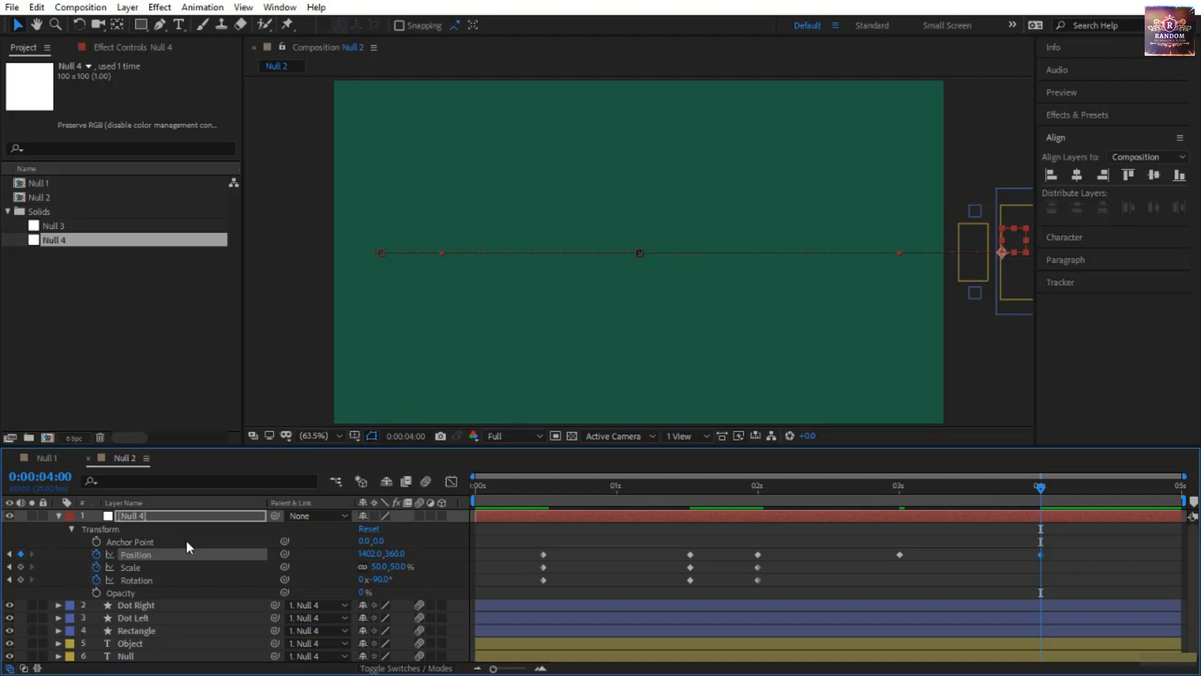
# Preview the null's animation from the start of the composition, return to 0:00:00:00 and collapse its properties
pyautogui.moveTo(620, 487); pyautogui.dragTo(349, 527)
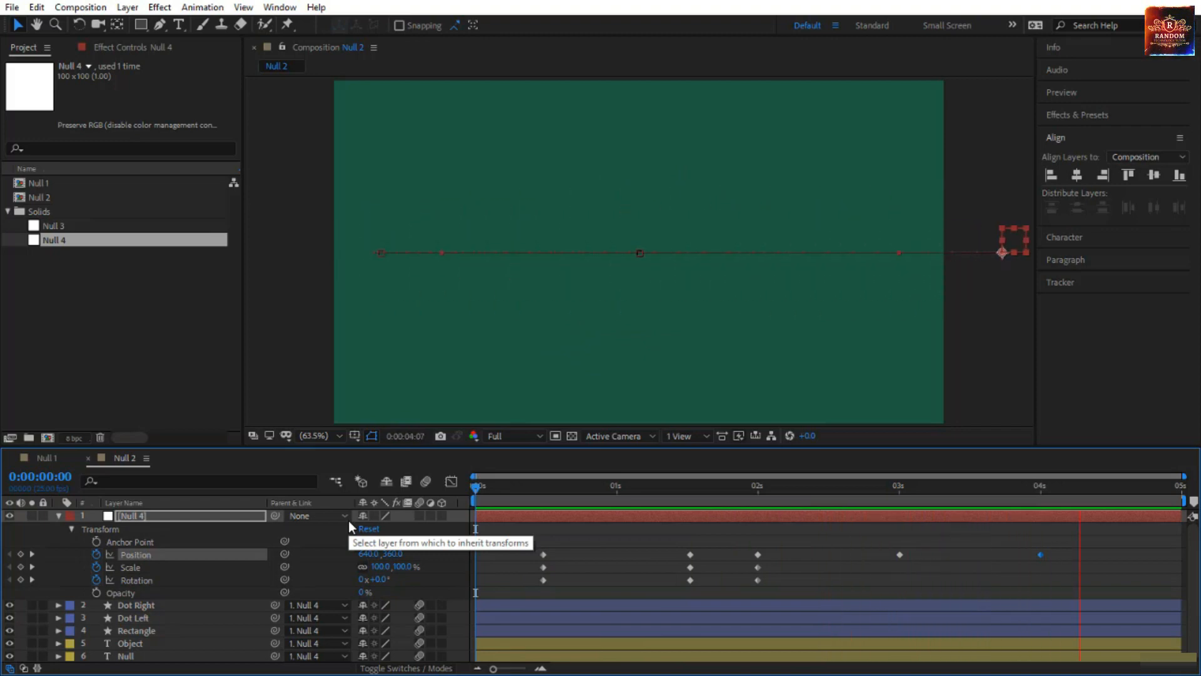
pyautogui.click(476, 489)
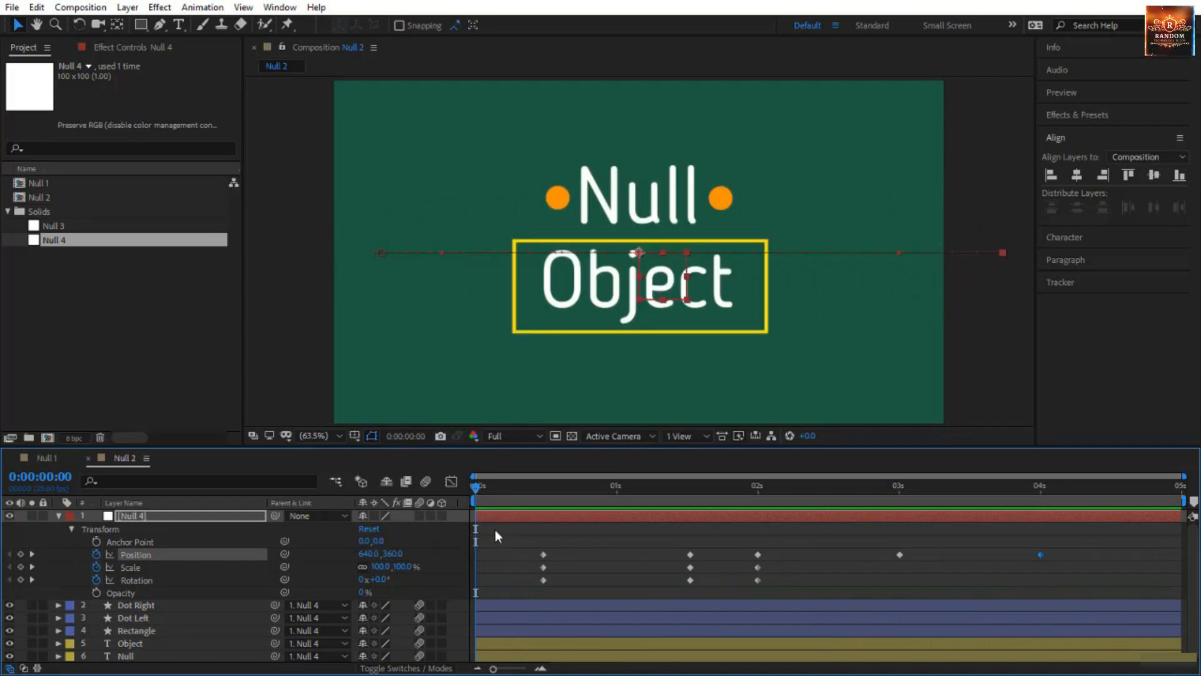
pyautogui.scroll(-1, 429, 556)
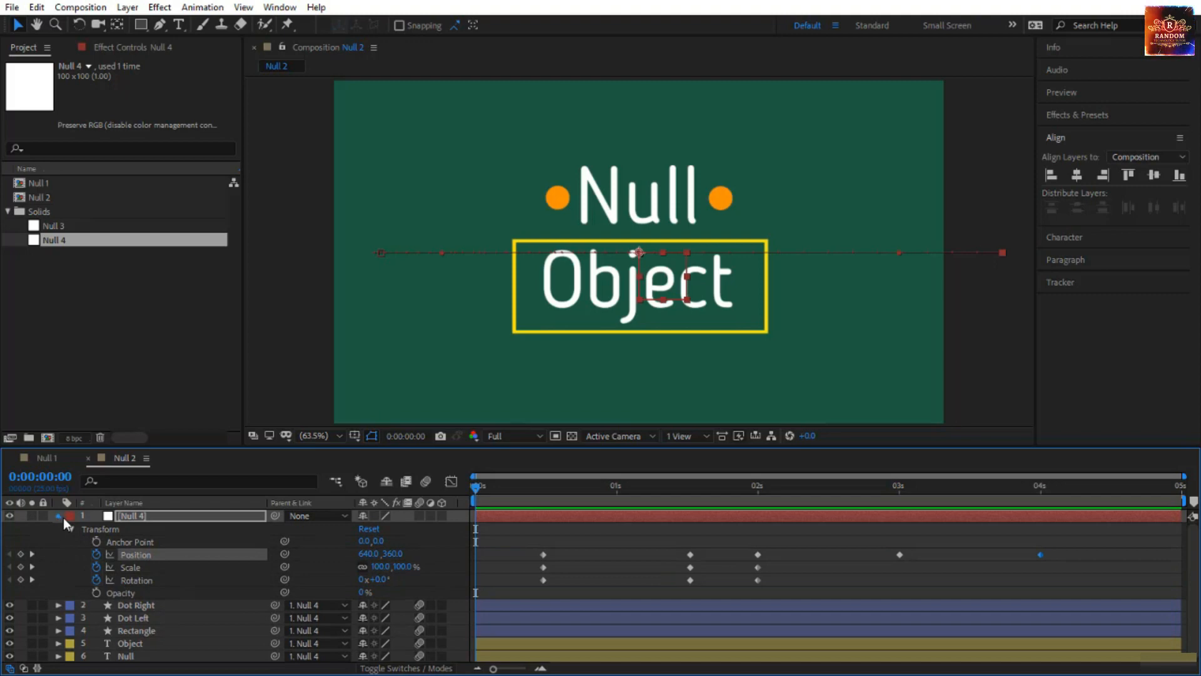
pyautogui.click(61, 516)
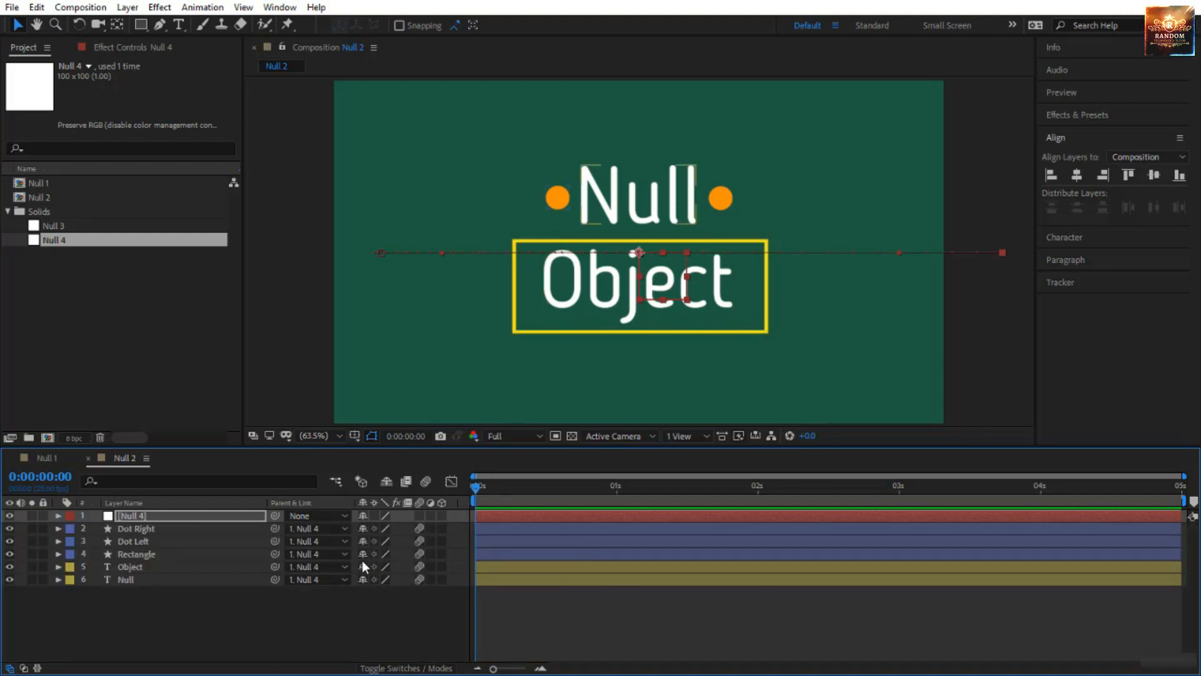
# Split the Rectangle layer at 0:00:03:00 and set the parent of the split-off Rectangle 2 to None
pyautogui.click(768, 283)
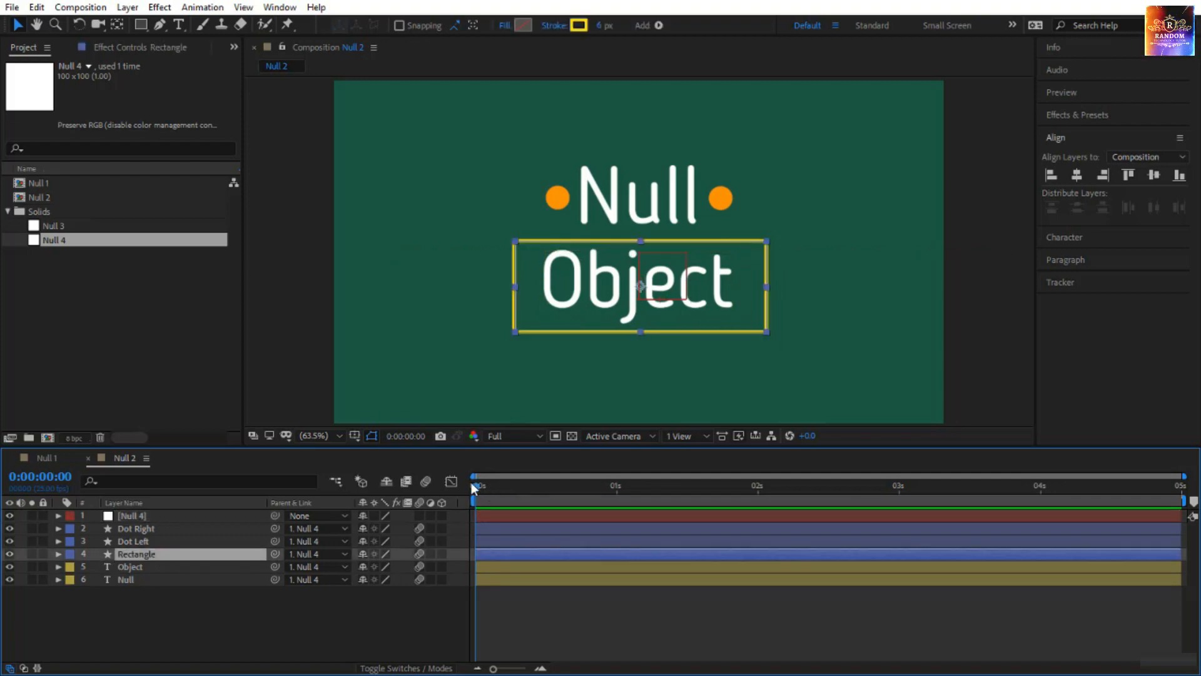
pyautogui.moveTo(473, 484); pyautogui.dragTo(900, 506)
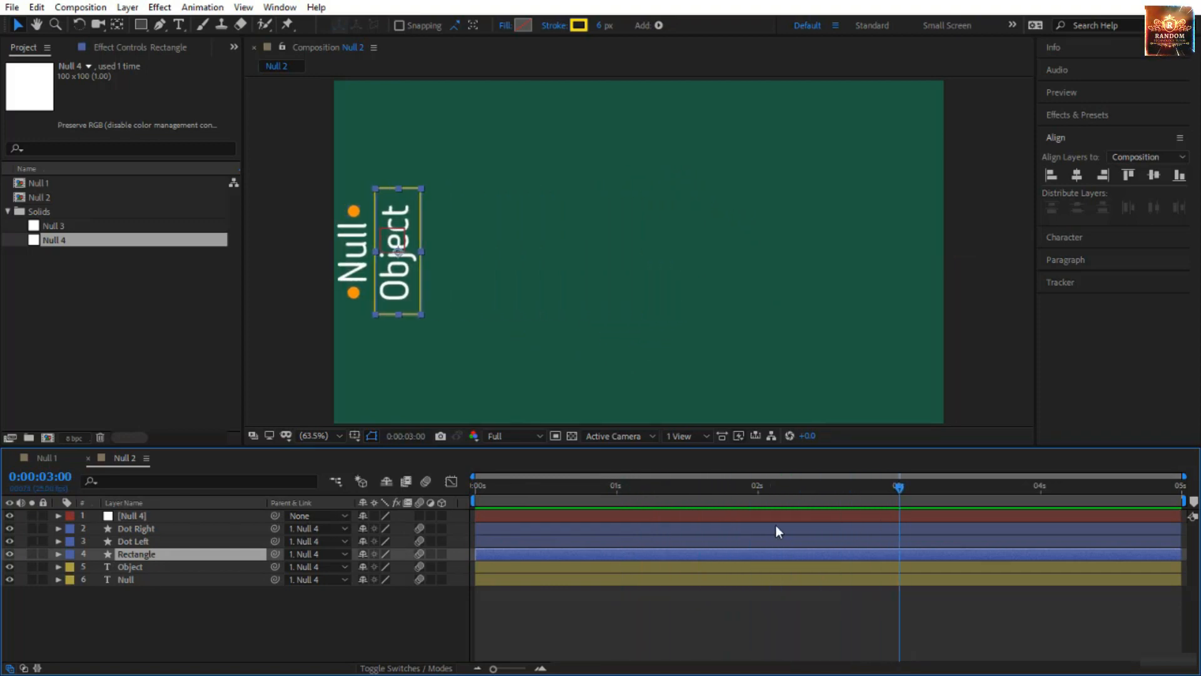
pyautogui.click(809, 520)
pyautogui.press('u')
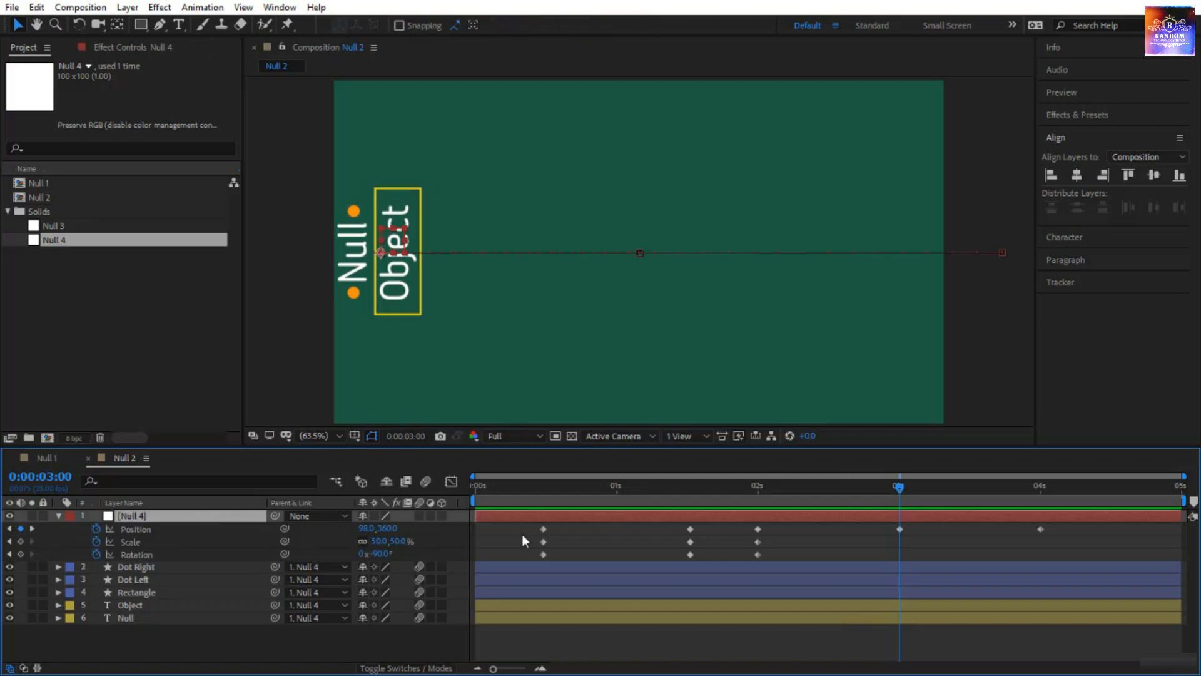
pyautogui.click(152, 592)
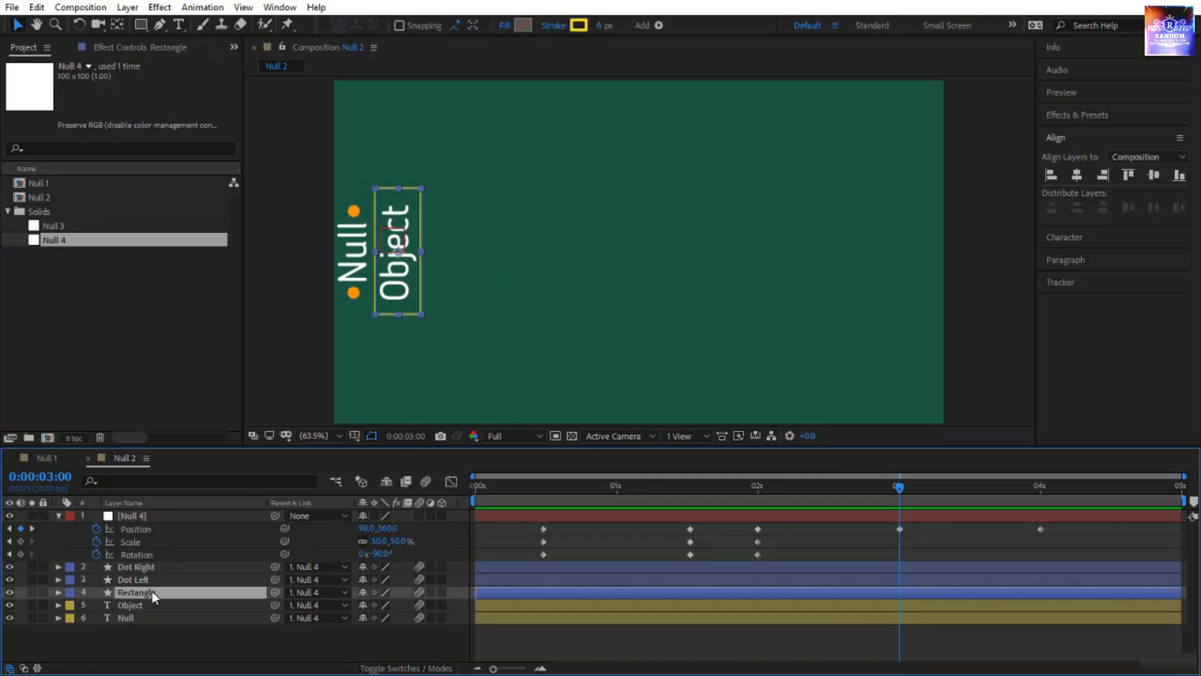
pyautogui.hotkey('ctrl', 'shift', 'd')
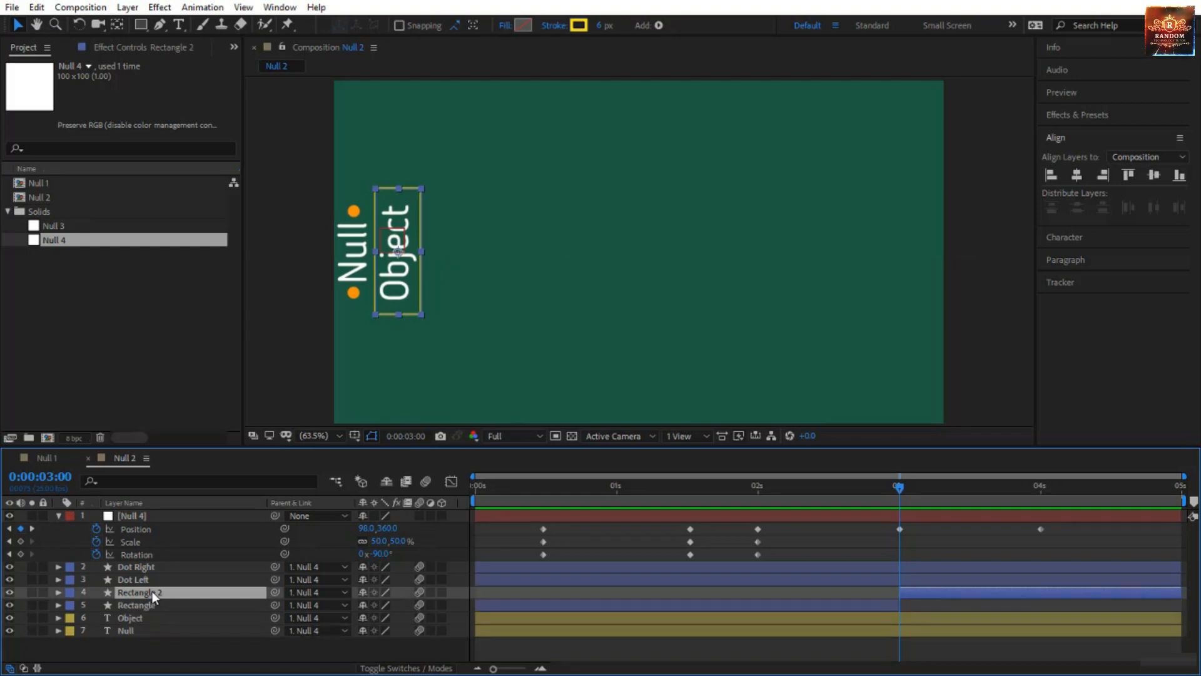
pyautogui.click(336, 593)
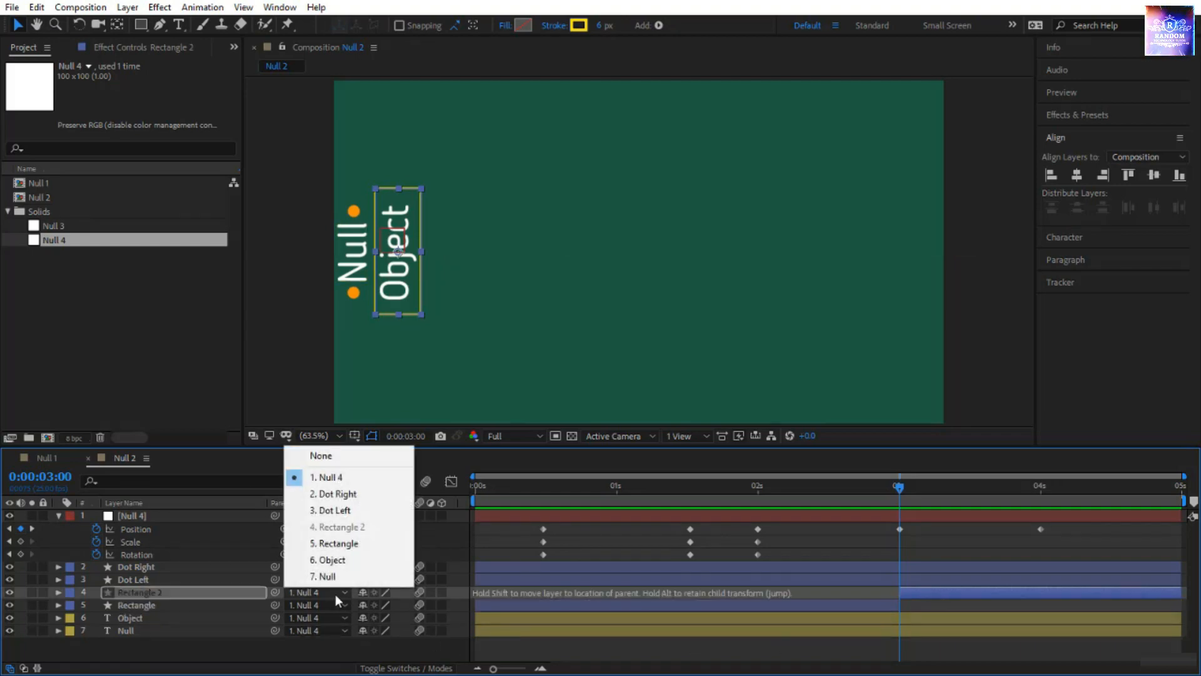
pyautogui.click(369, 453)
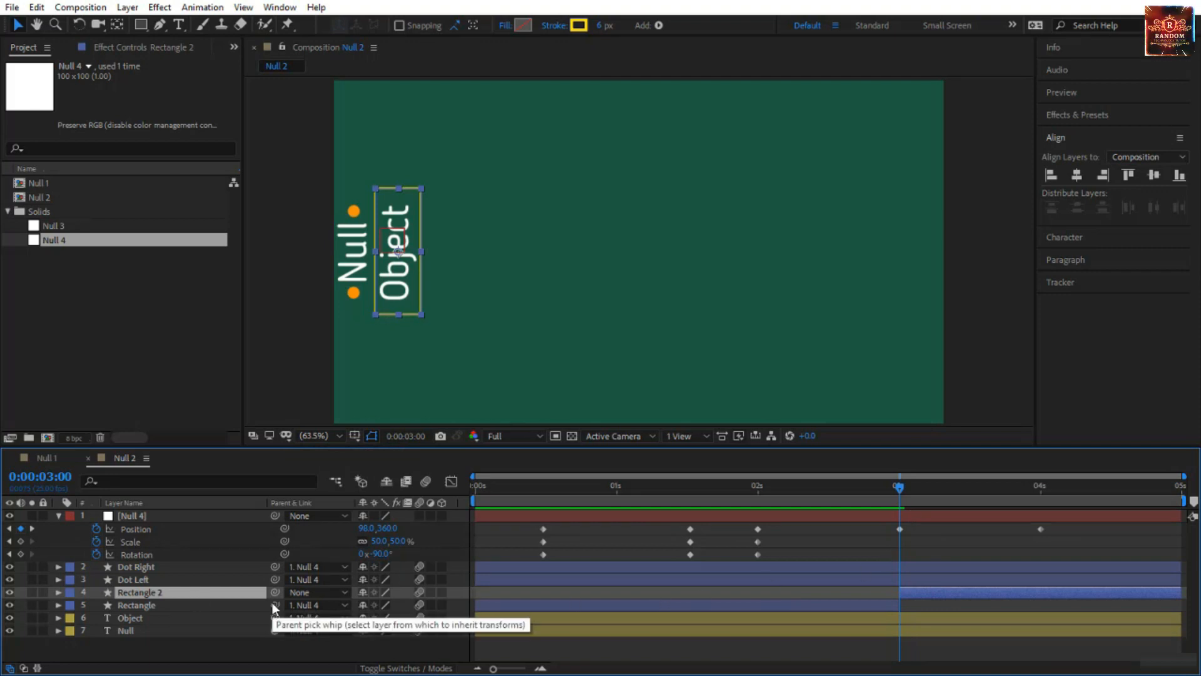
# Add Position, Scale and Rotation keyframes to Rectangle 2 at 0:00:03:00
pyautogui.press('p')
pyautogui.hotkey('shift', 's')
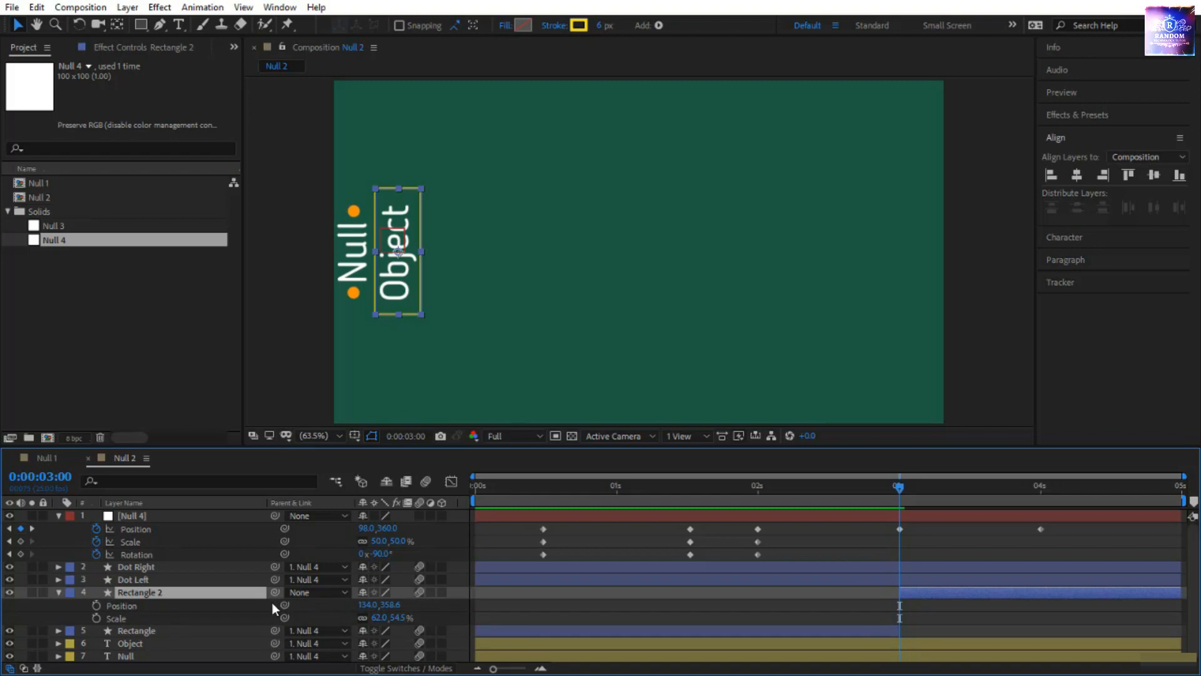
pyautogui.hotkey('shift', 'r')
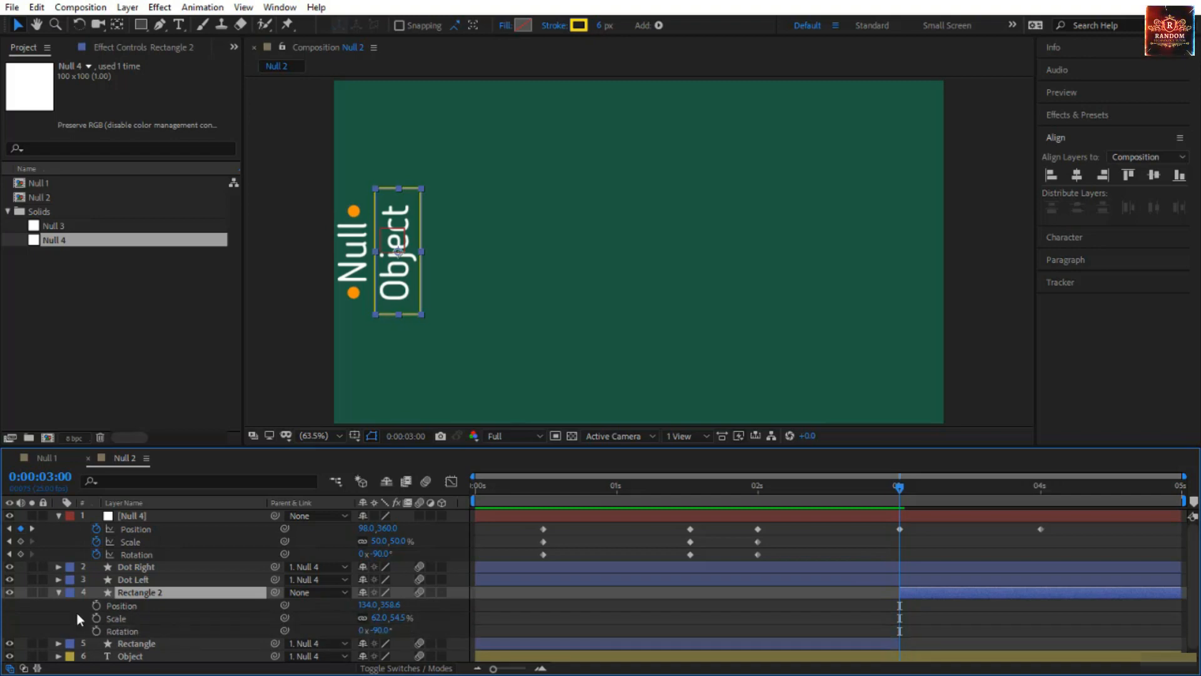
pyautogui.click(95, 605)
pyautogui.click(97, 618)
pyautogui.click(97, 631)
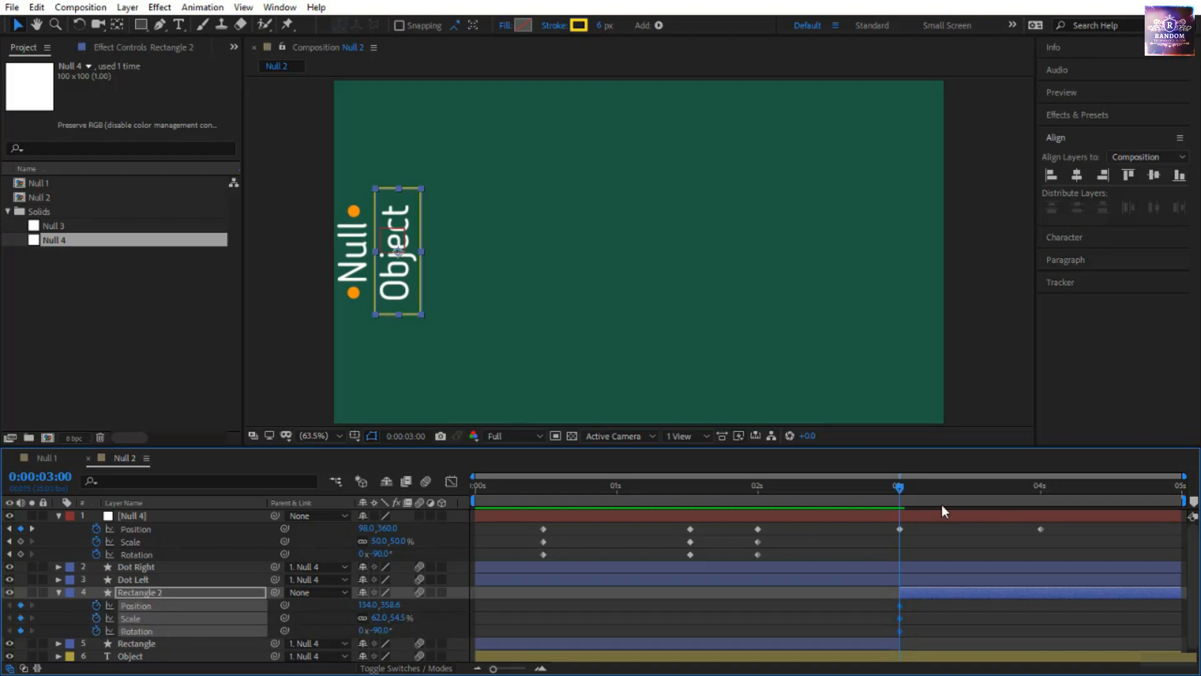
# Centre Rectangle 2 in the composition at 0:00:04:00, with its Position at 640, 360
pyautogui.moveTo(900, 494); pyautogui.dragTo(1043, 505)
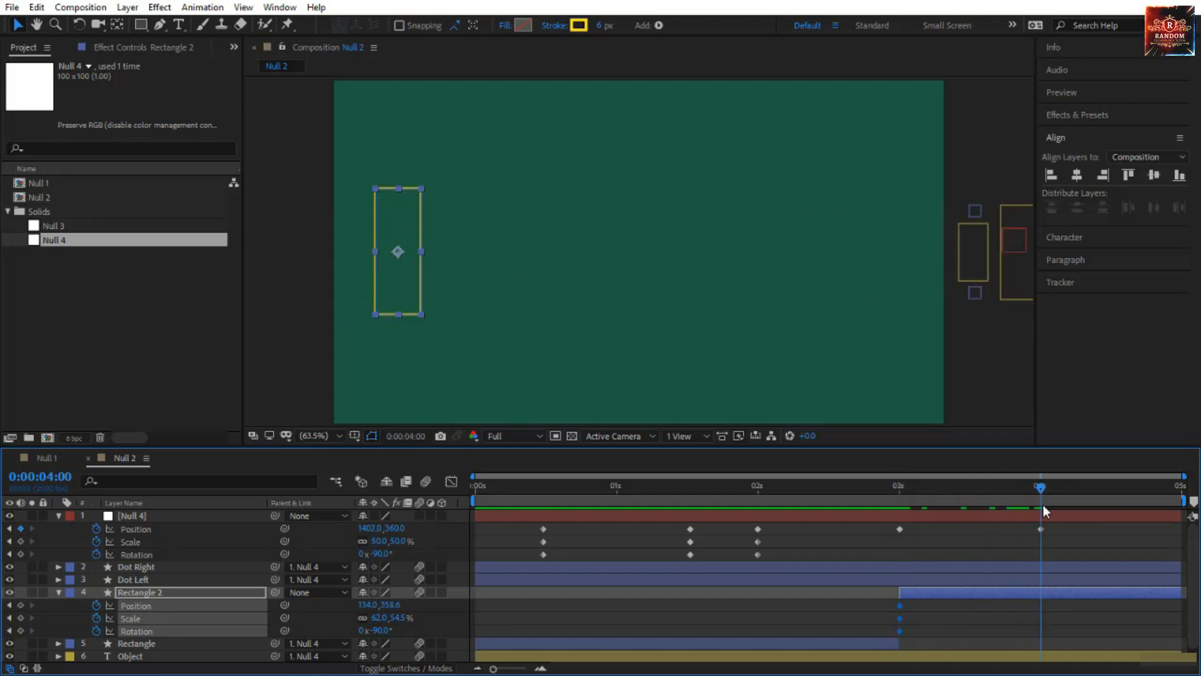
pyautogui.click(1076, 138)
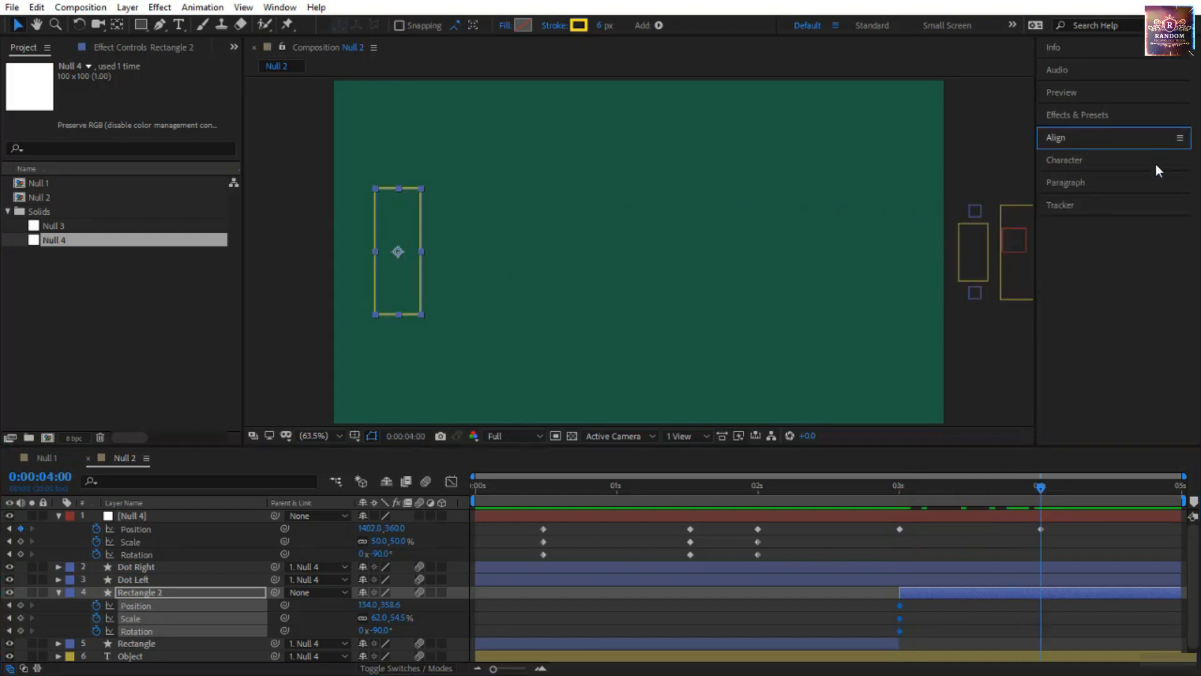
pyautogui.click(1086, 142)
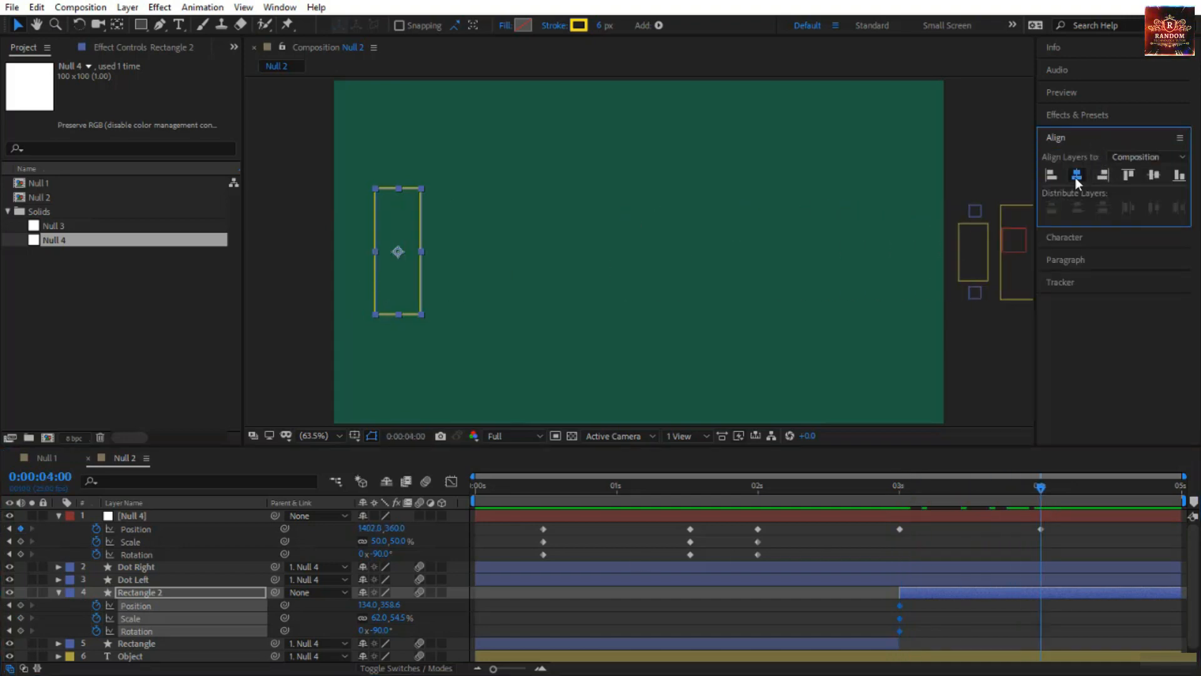
pyautogui.click(1077, 176)
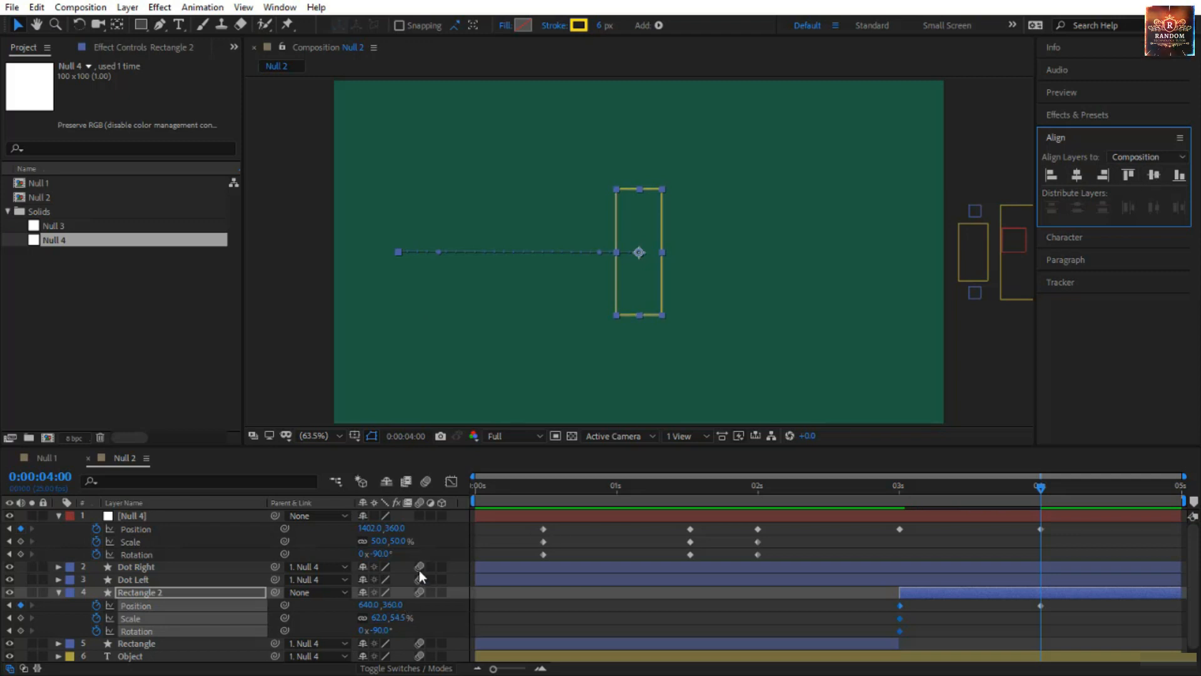
# At 0:00:04:00, set Rectangle 2's Rotation to 0° and its linked vertical Scale to 100%, and preview the animation from the start
pyautogui.click(381, 630)
pyautogui.write('0')
pyautogui.press('Return')
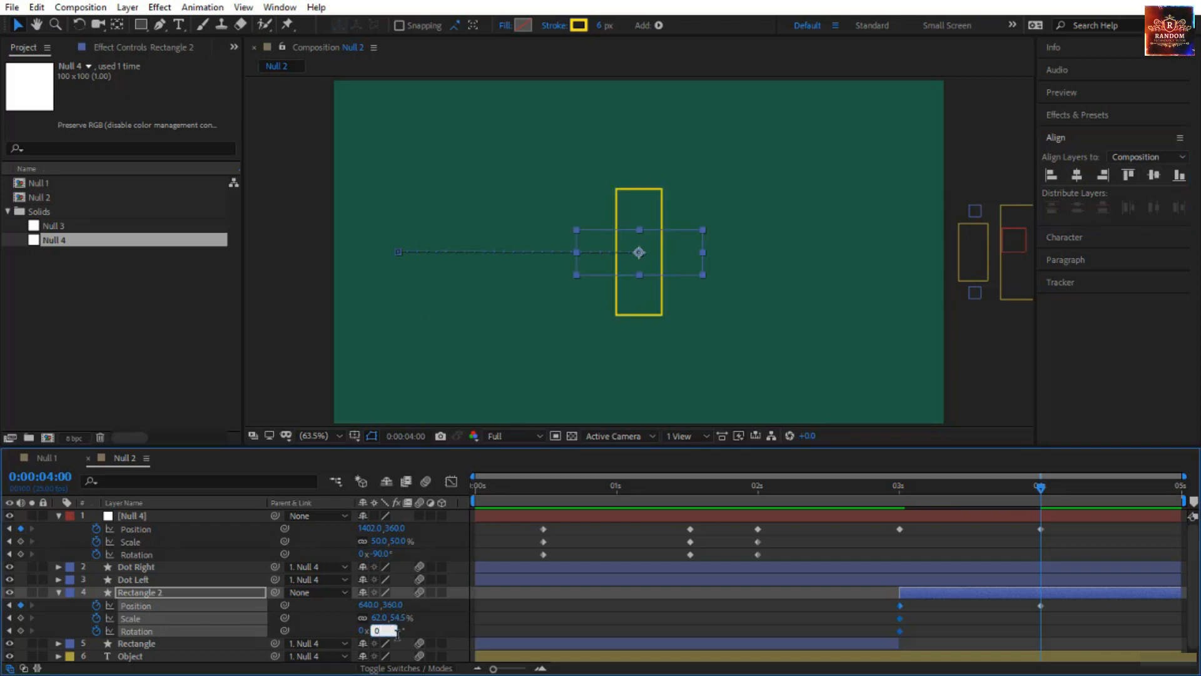
pyautogui.click(398, 618)
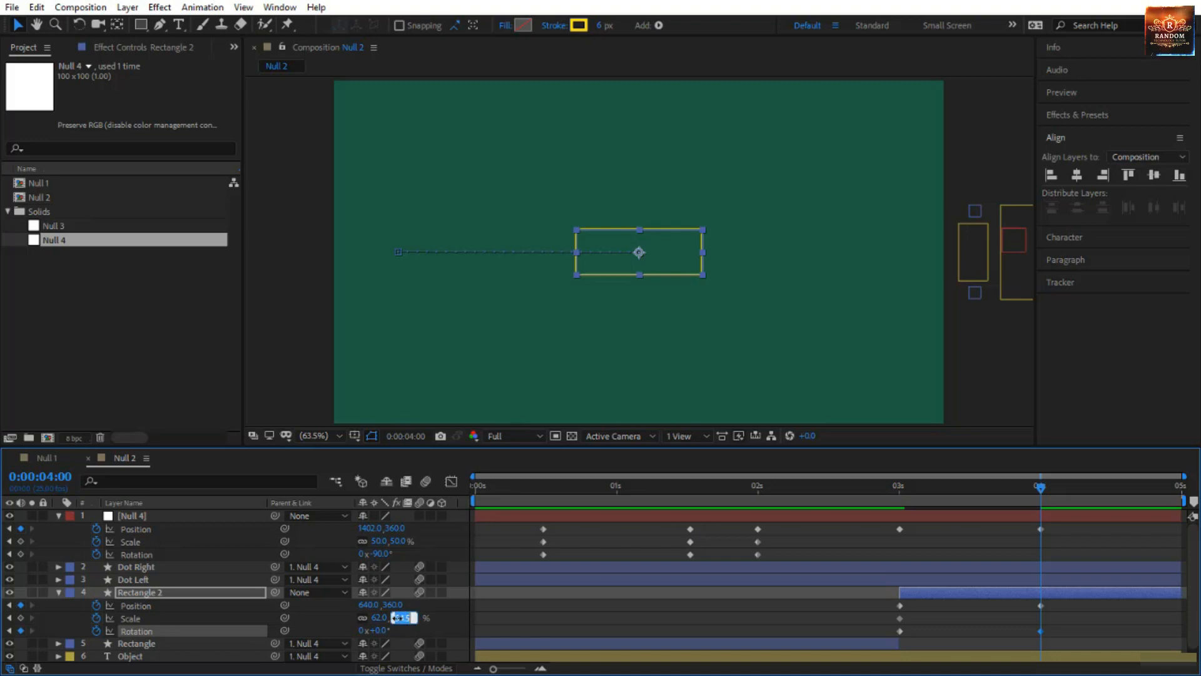
pyautogui.write('100')
pyautogui.press('Return')
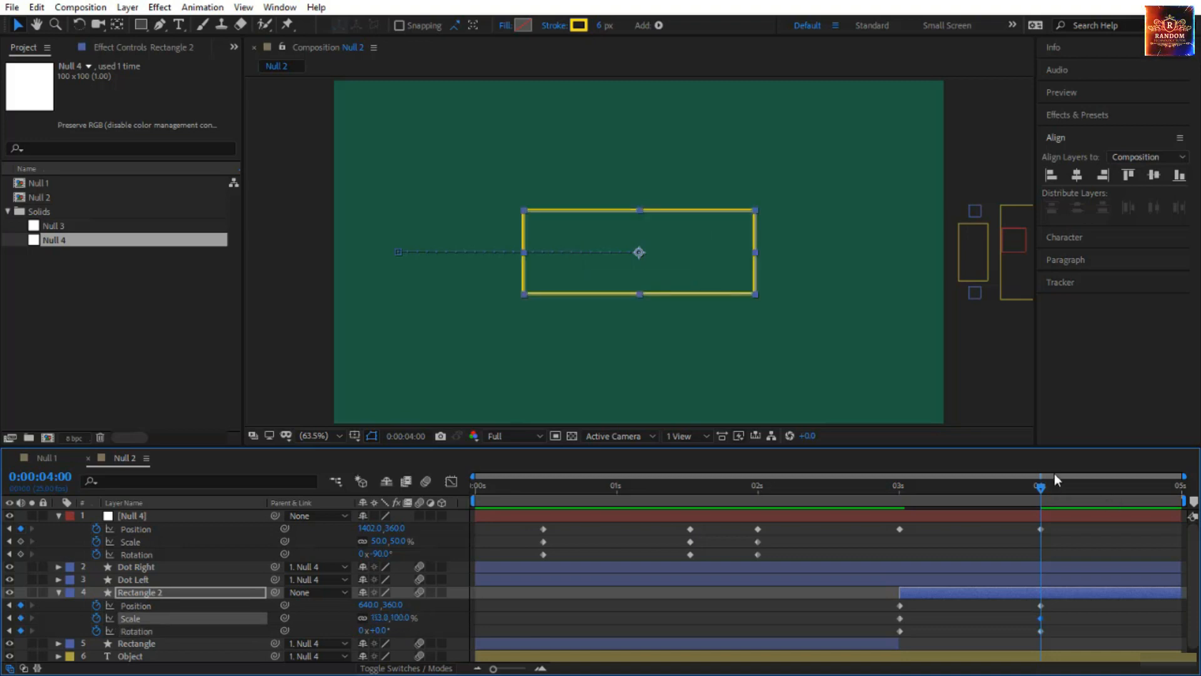
pyautogui.moveTo(1039, 487); pyautogui.dragTo(343, 590)
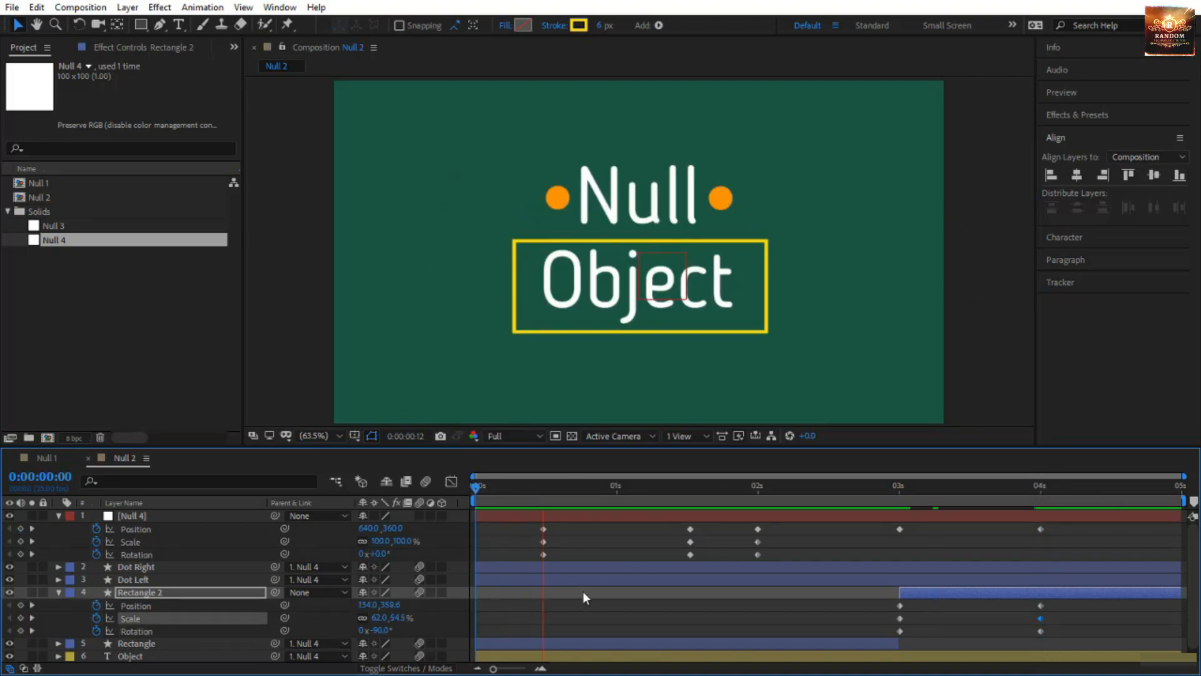
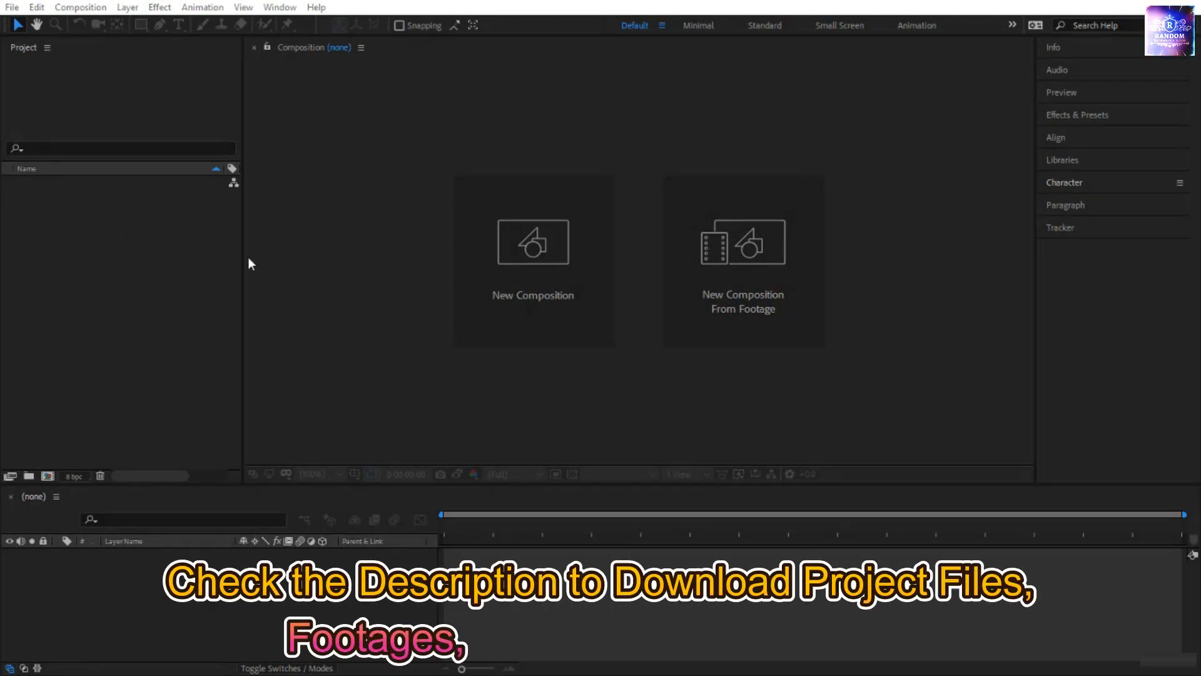
# Open the FunFair project from the AE - Projects folder
pyautogui.click(130, 287)
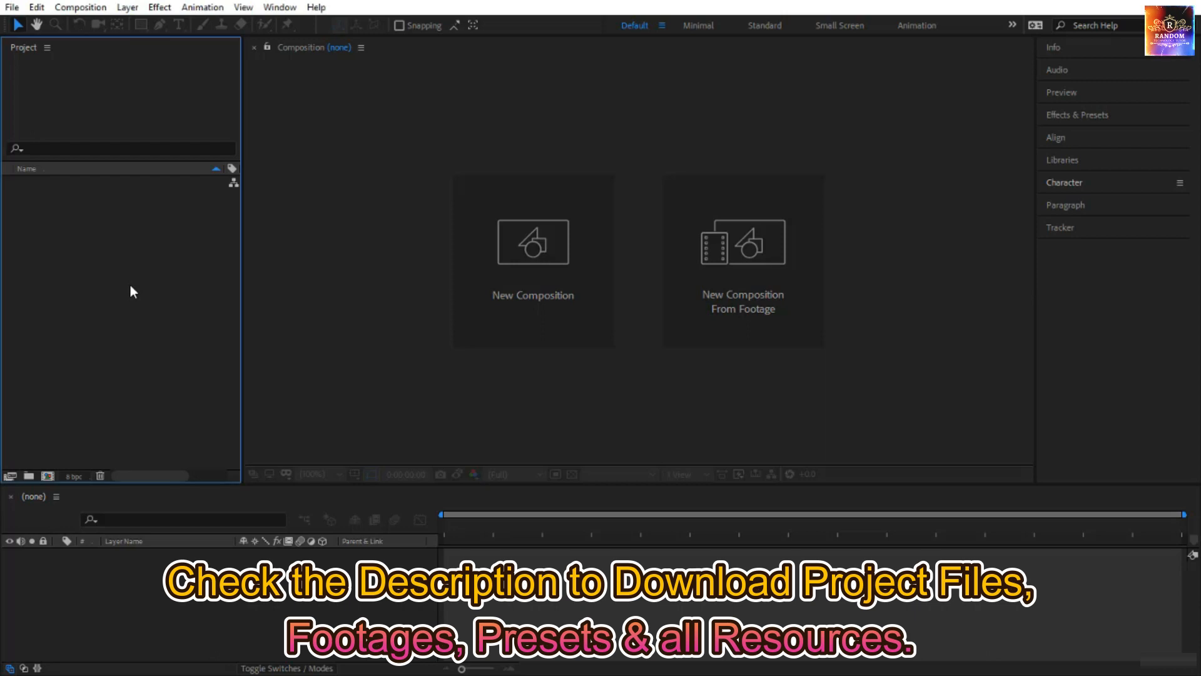
pyautogui.click(12, 7)
pyautogui.click(35, 40)
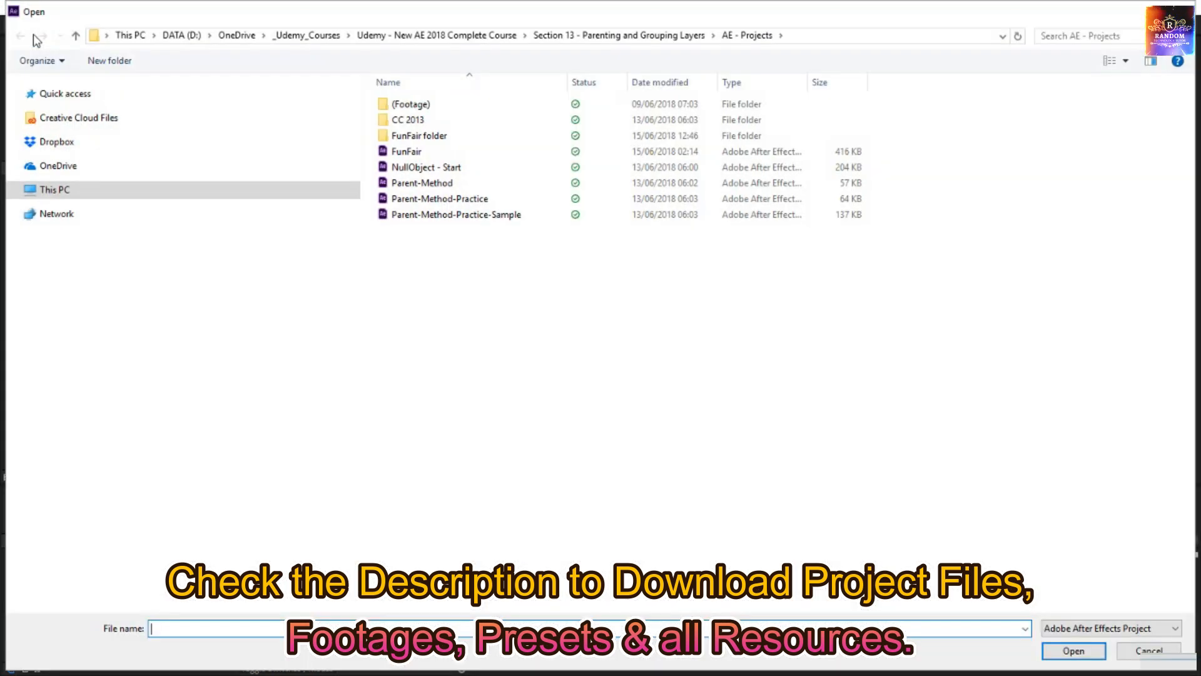
pyautogui.click(388, 153)
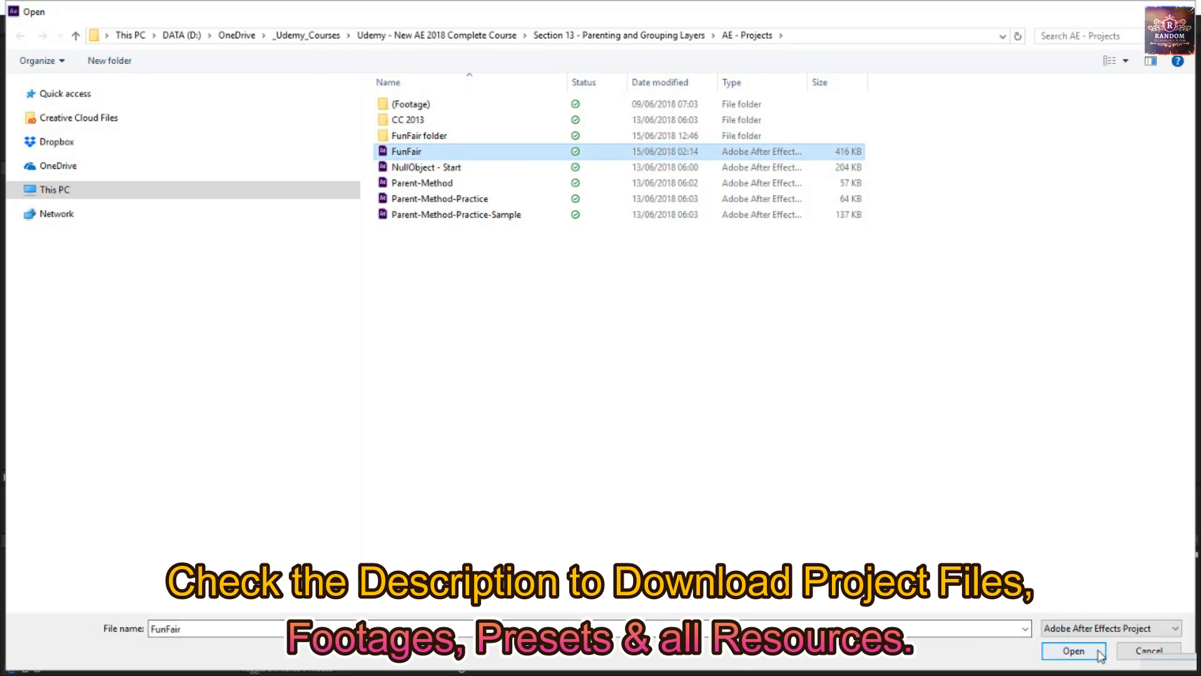
pyautogui.click(1074, 651)
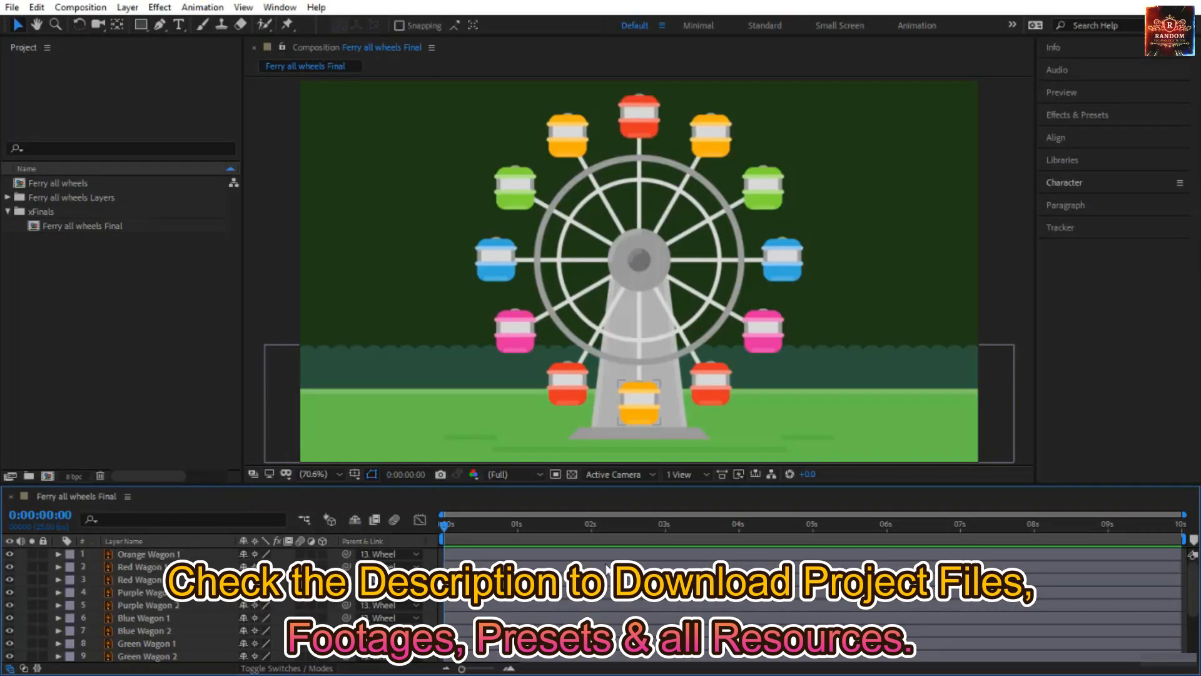
# Preview the Ferry all wheels Final animation and examine its wheel hub, outer structure and a green wagon
pyautogui.press('space')
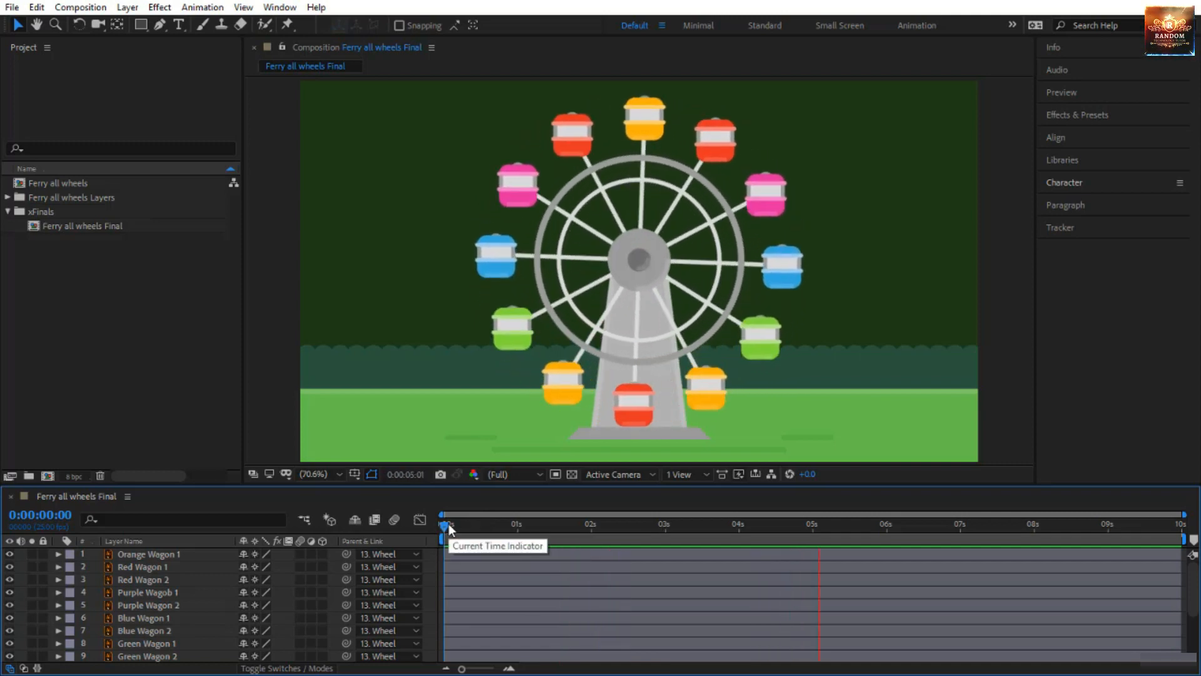
pyautogui.moveTo(447, 524)
pyautogui.mouseDown()
pyautogui.moveTo(570, 535)
pyautogui.moveTo(453, 532)
pyautogui.mouseUp()
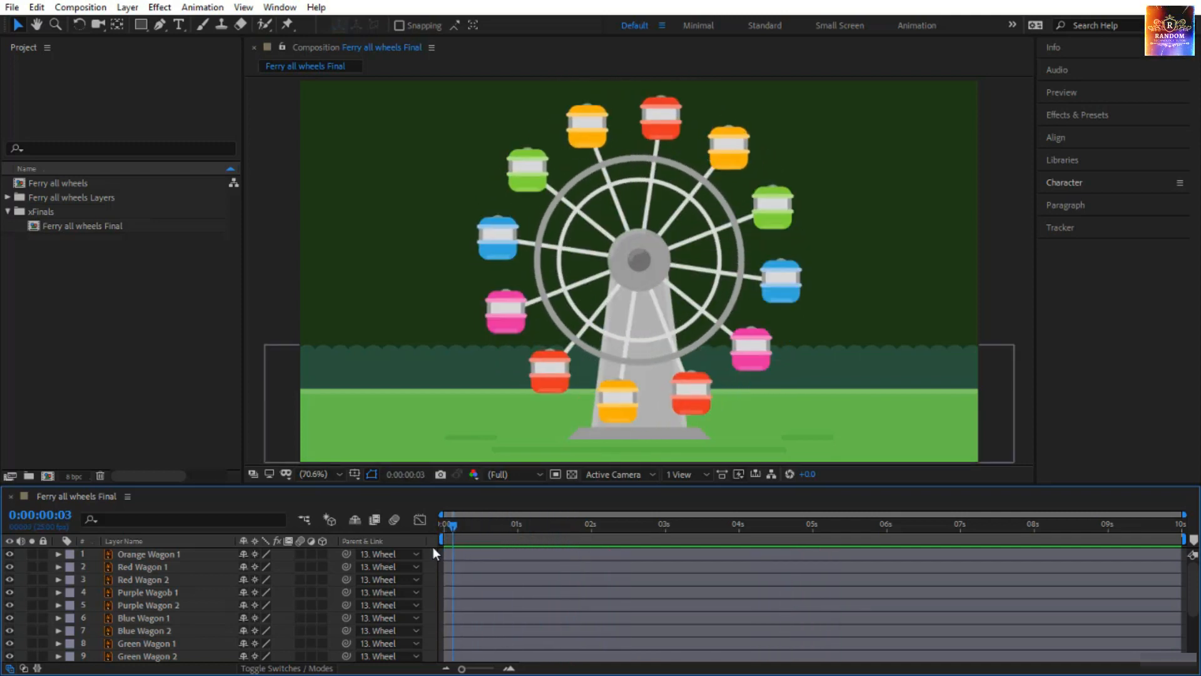
pyautogui.press('space')
pyautogui.click(641, 271)
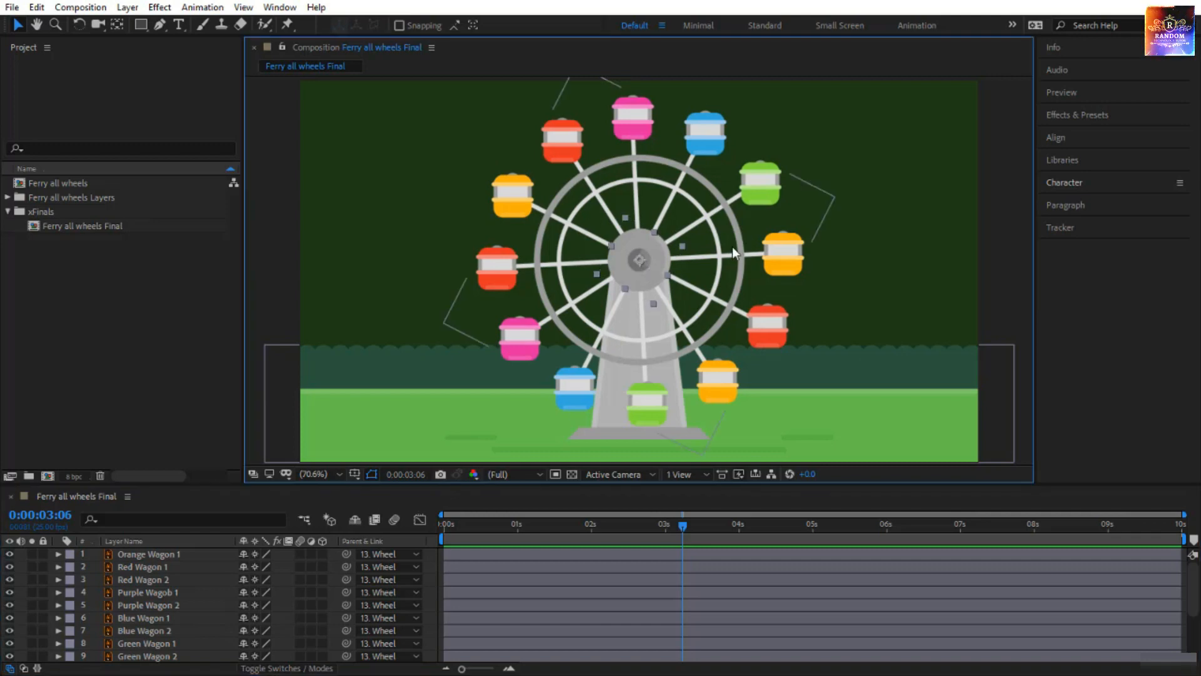
pyautogui.click(697, 227)
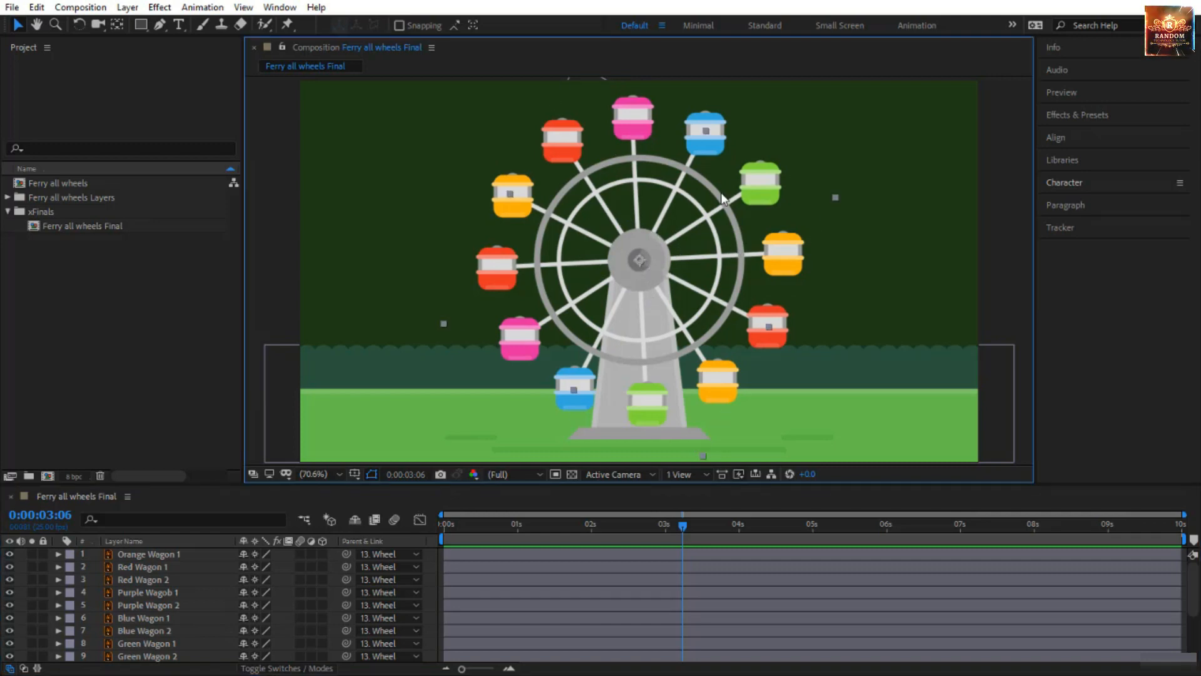
pyautogui.click(772, 182)
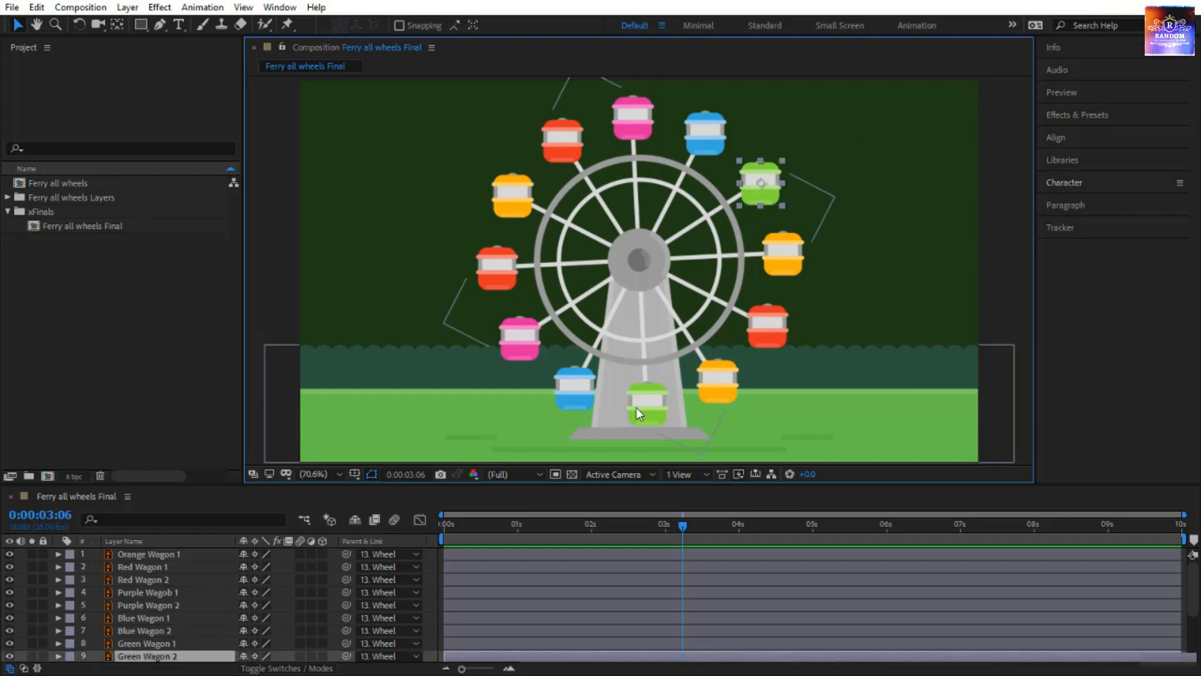
# Scrub to 0:00:06:10 and replay from the start to examine Green Wagon 2's orientation as the wheel turns
pyautogui.moveTo(684, 524); pyautogui.dragTo(915, 531)
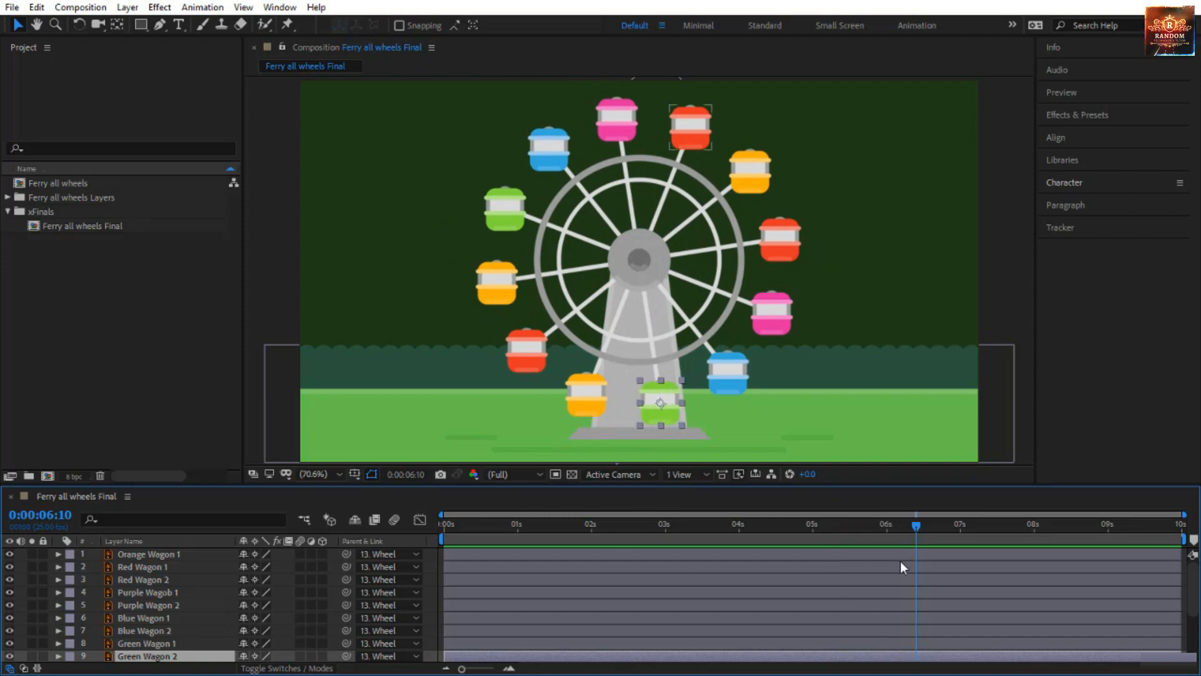
pyautogui.moveTo(913, 524); pyautogui.dragTo(408, 592)
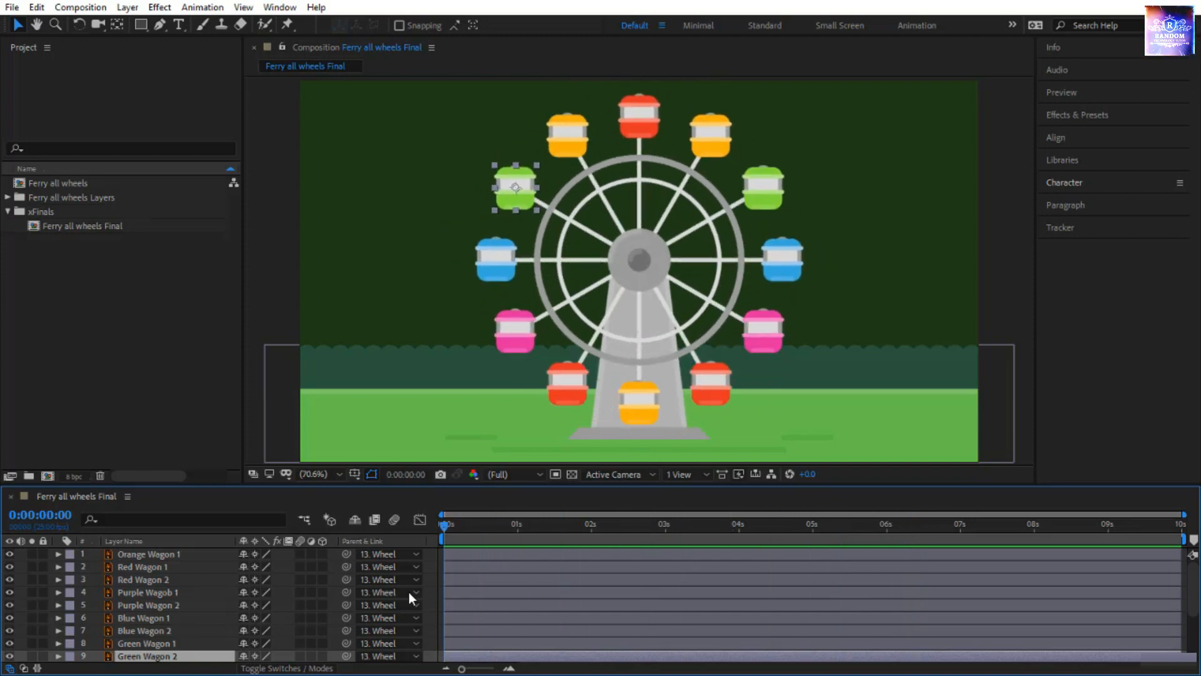
pyautogui.press('space')
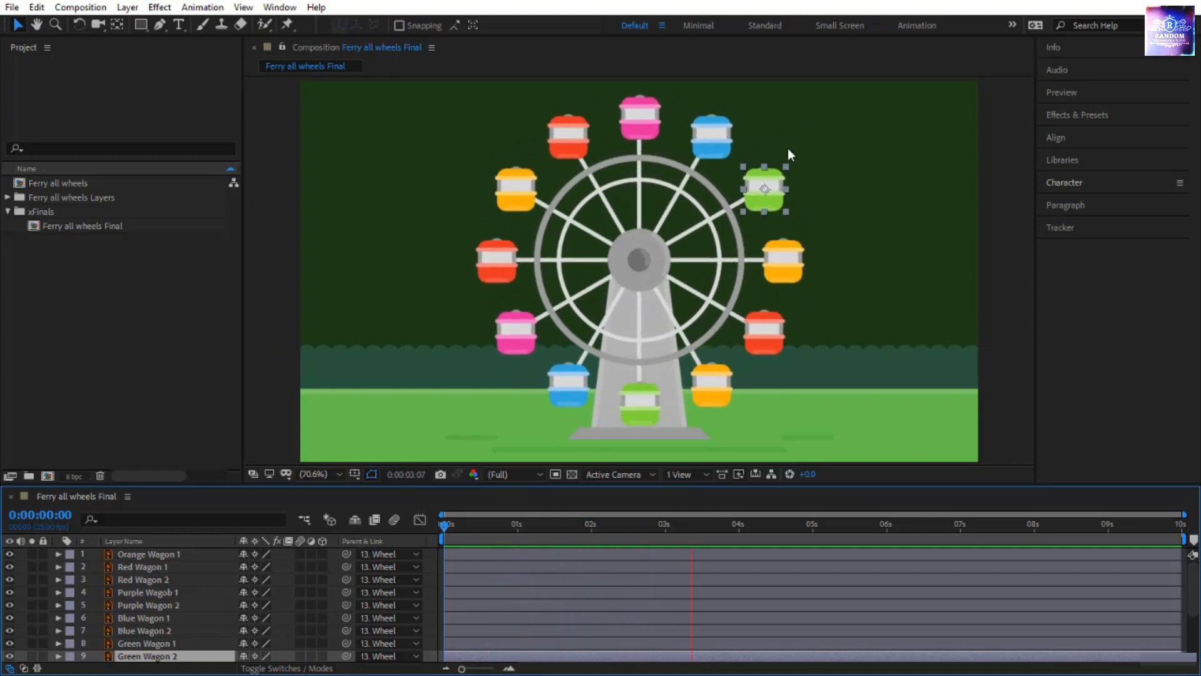
pyautogui.press('space')
pyautogui.press('space')
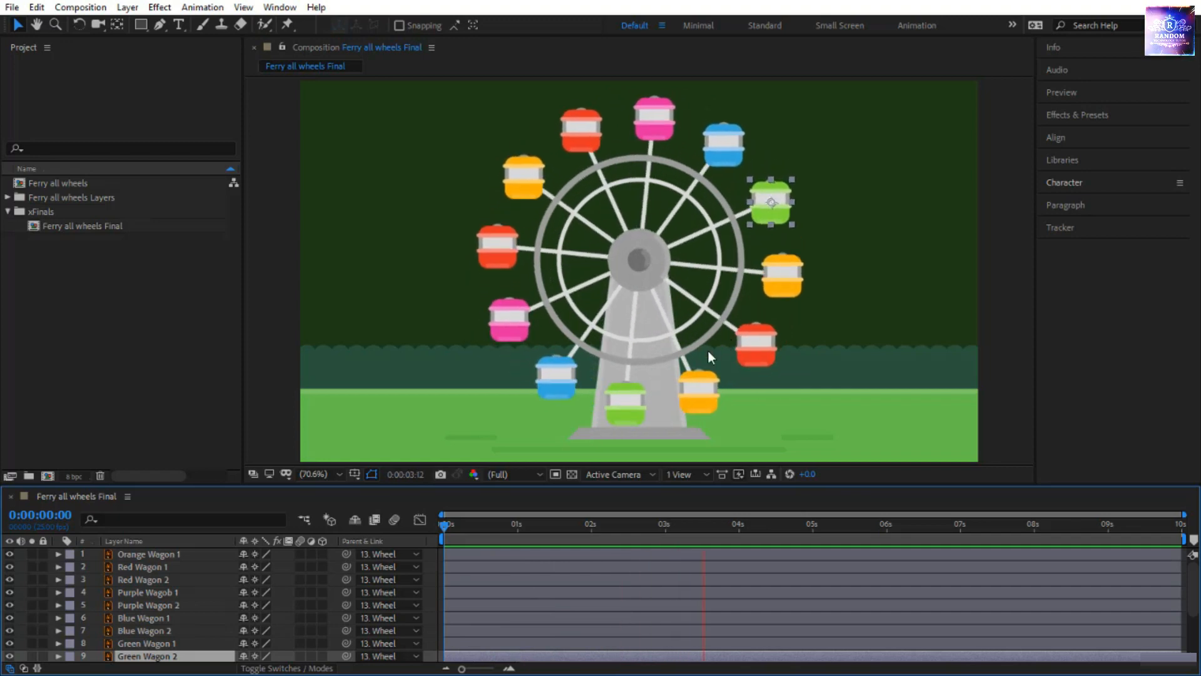
# Open the Ferry all wheels composition, close the Ferry all wheels Final timeline and collapse the xFinals folder
pyautogui.click(76, 183)
pyautogui.doubleClick(77, 183)
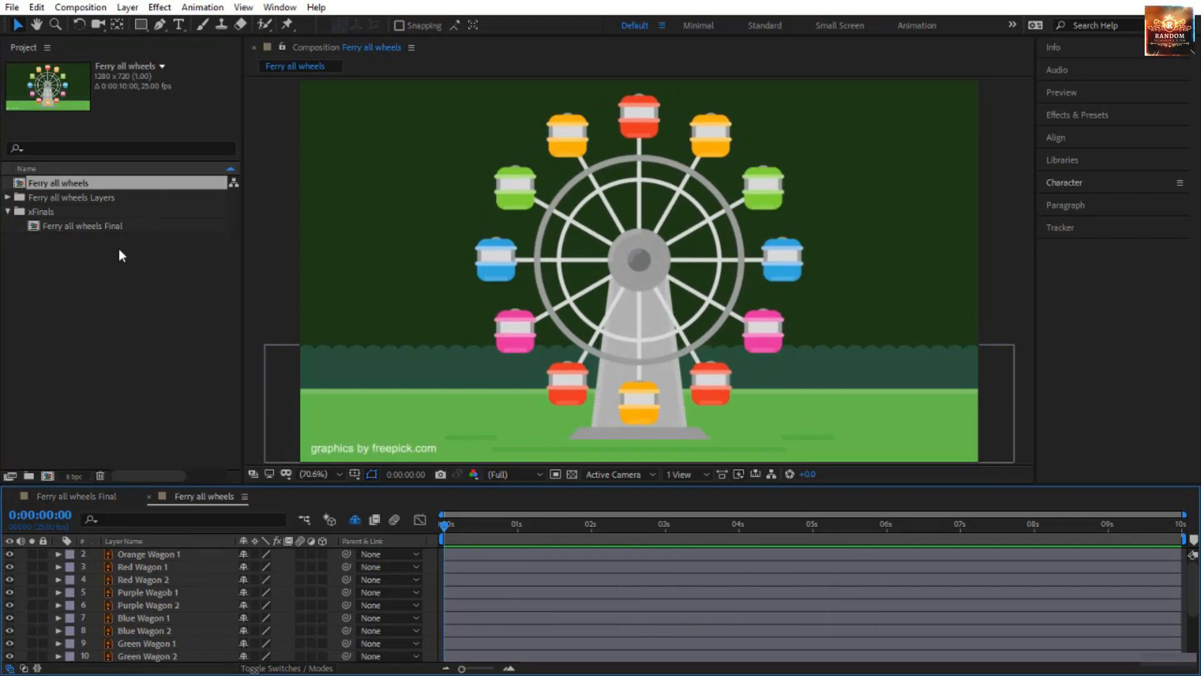
pyautogui.click(70, 225)
pyautogui.click(11, 497)
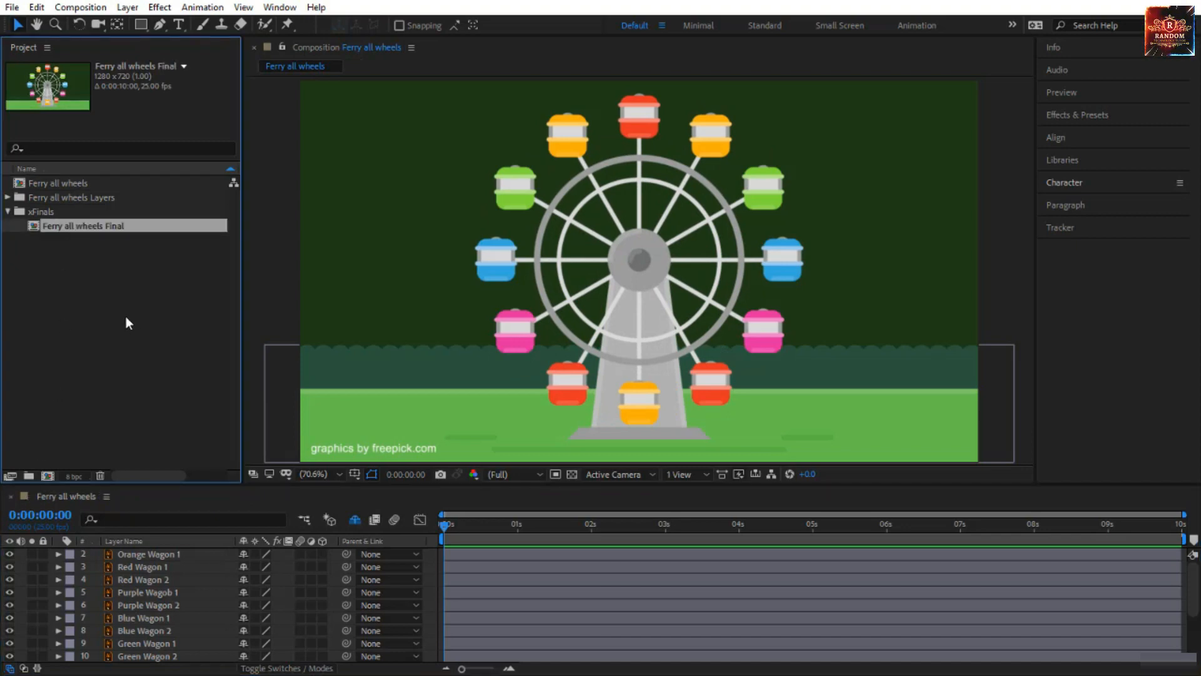
pyautogui.click(7, 212)
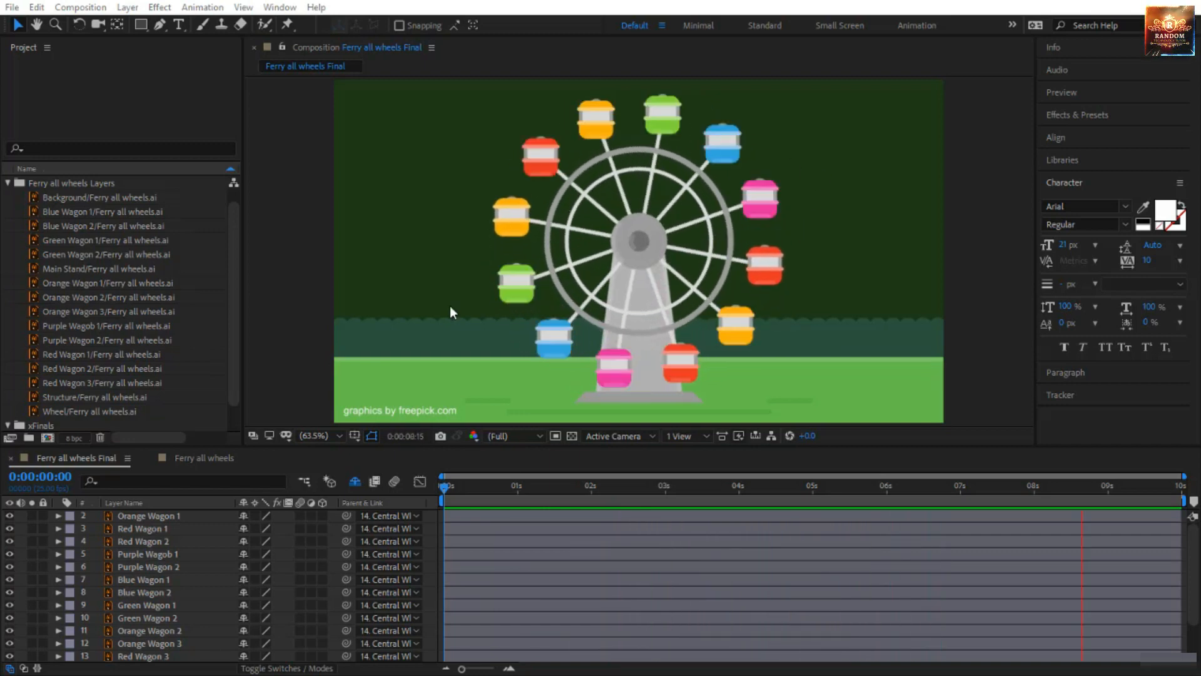
# Switch to the Ferry all wheels timeline, enlarge it to show all its layers, and collapse the Ferry all wheels Layers folder
pyautogui.click(204, 458)
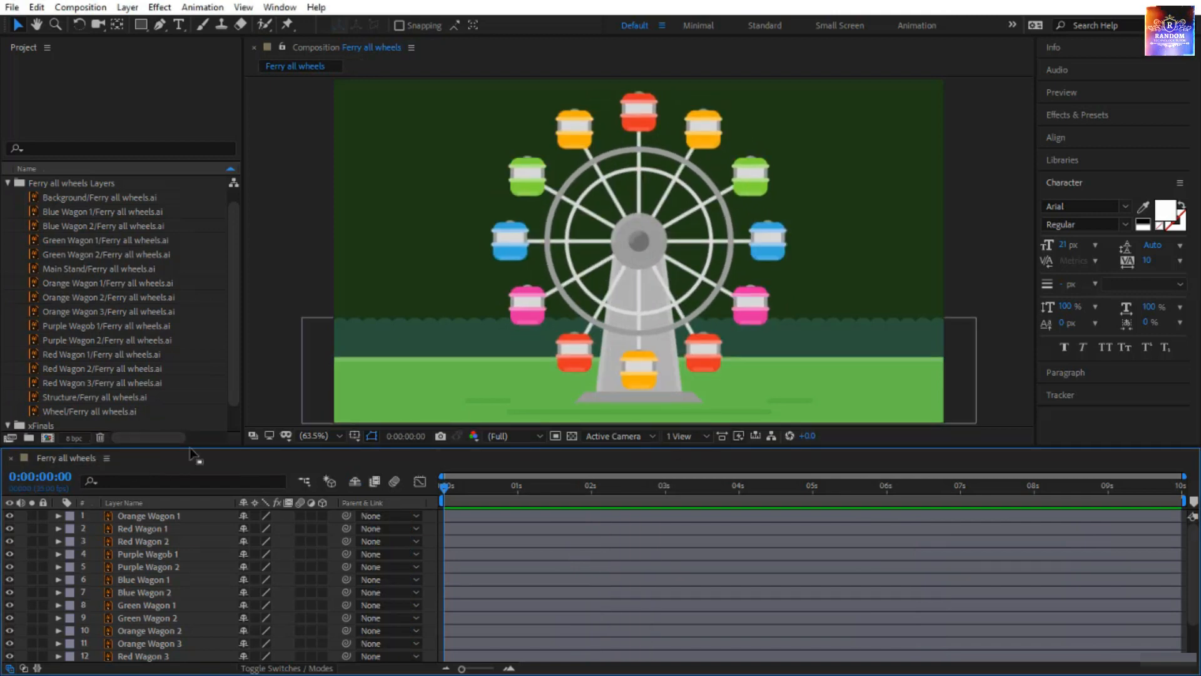
pyautogui.moveTo(190, 448); pyautogui.dragTo(189, 369)
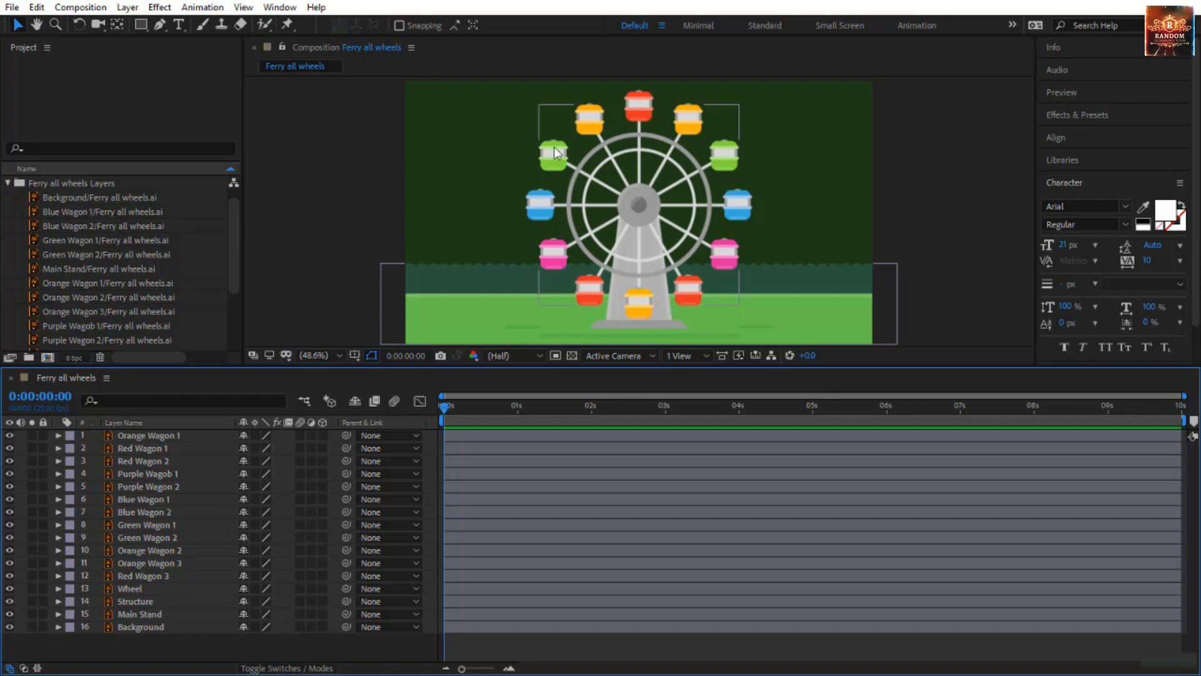
pyautogui.click(171, 435)
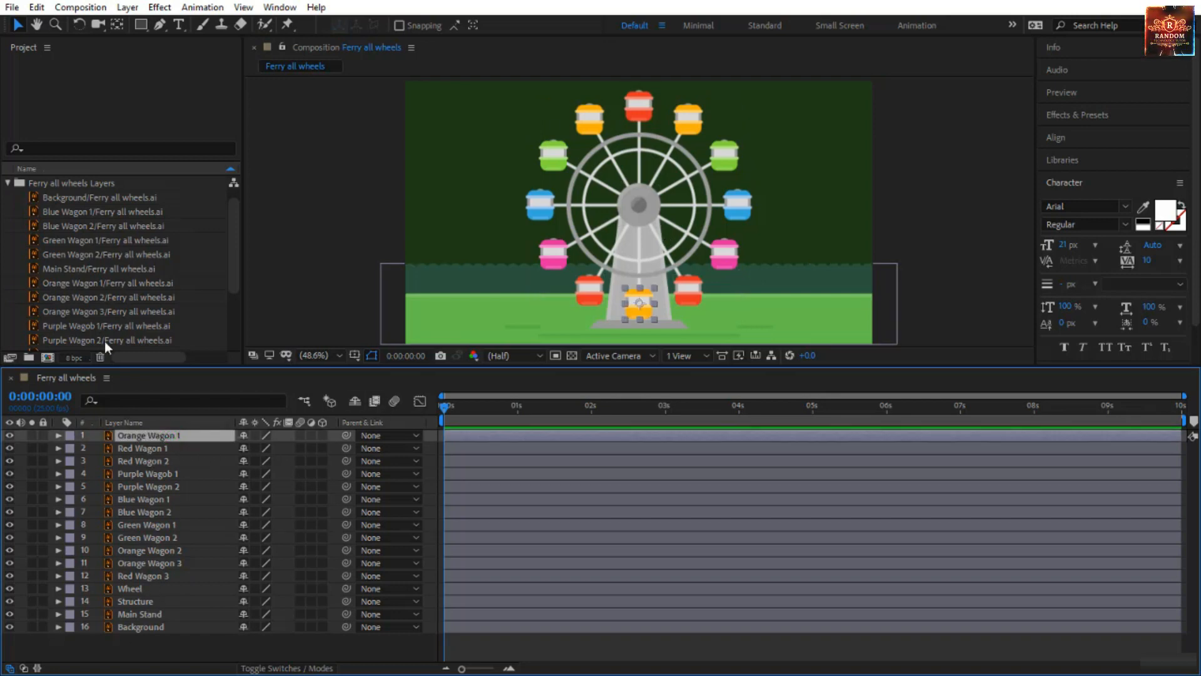
pyautogui.scroll(1, 78, 235)
pyautogui.click(7, 198)
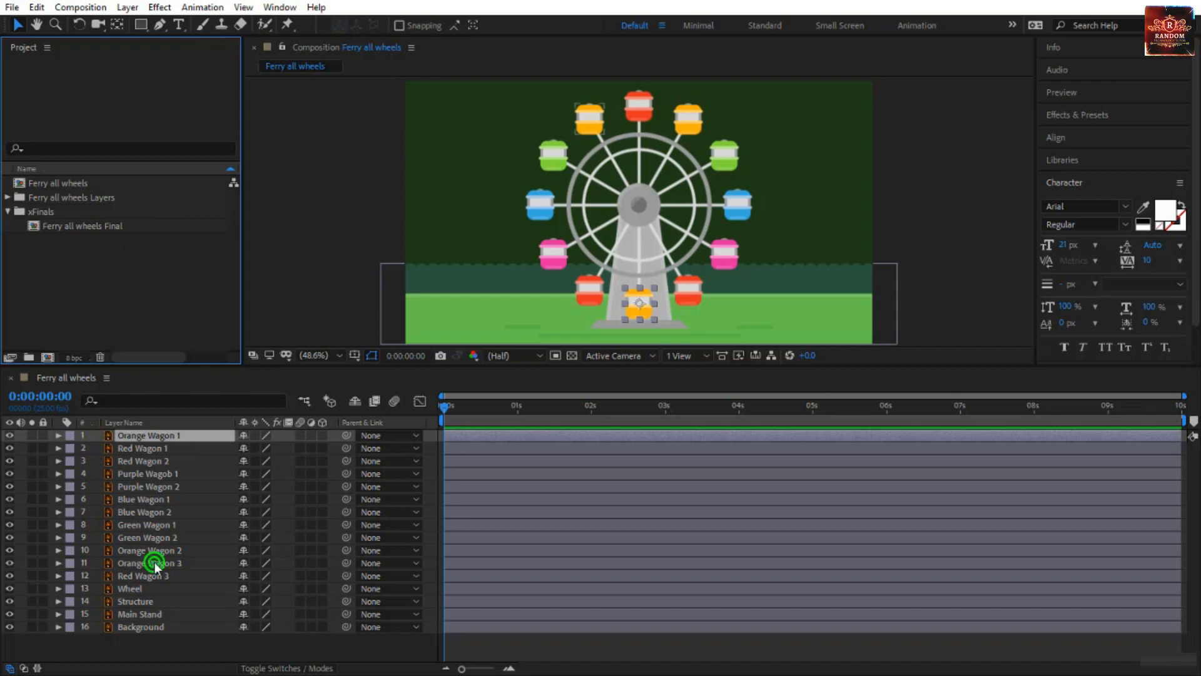
# Identify the Wheel and Structure layers by selecting each one and shifting the Structure slightly off the hub's centre
pyautogui.click(137, 589)
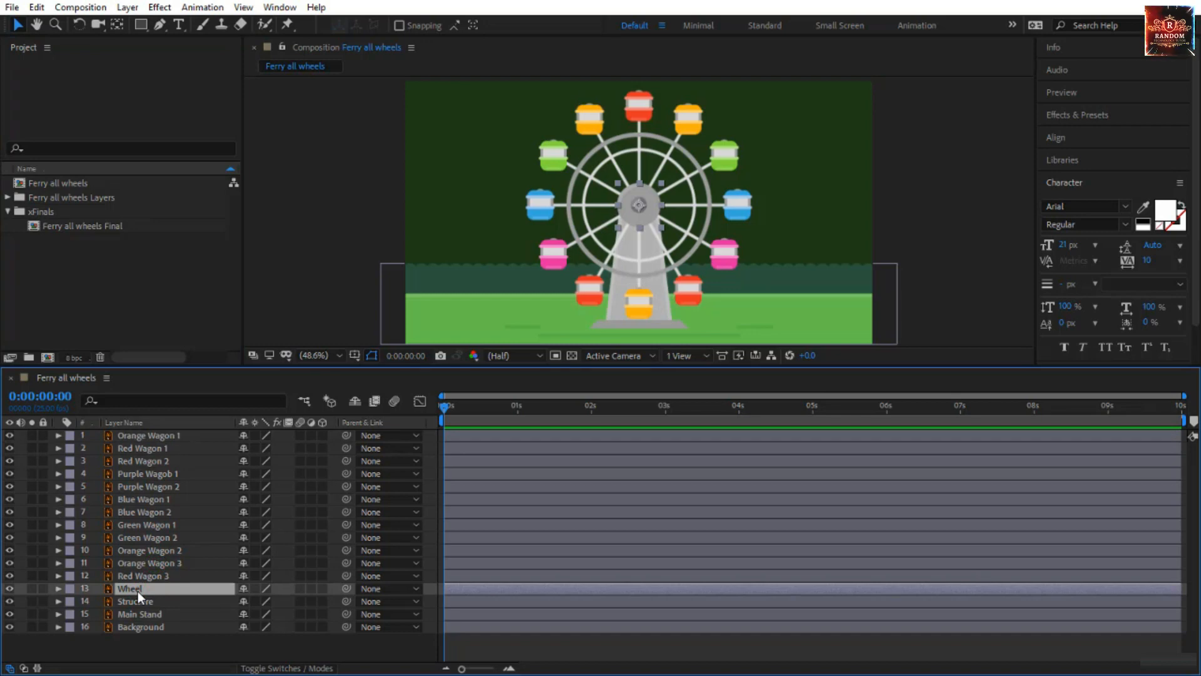
pyautogui.click(182, 601)
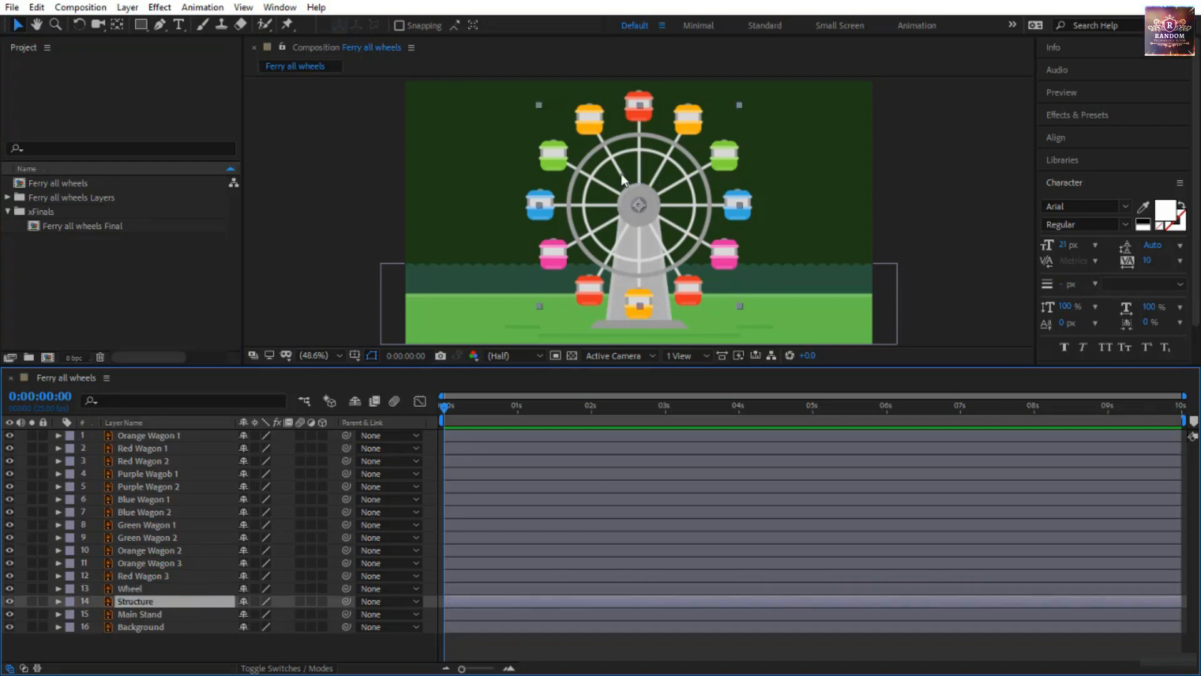
pyautogui.moveTo(642, 209)
pyautogui.mouseDown()
pyautogui.moveTo(788, 188)
pyautogui.moveTo(635, 213)
pyautogui.mouseUp()
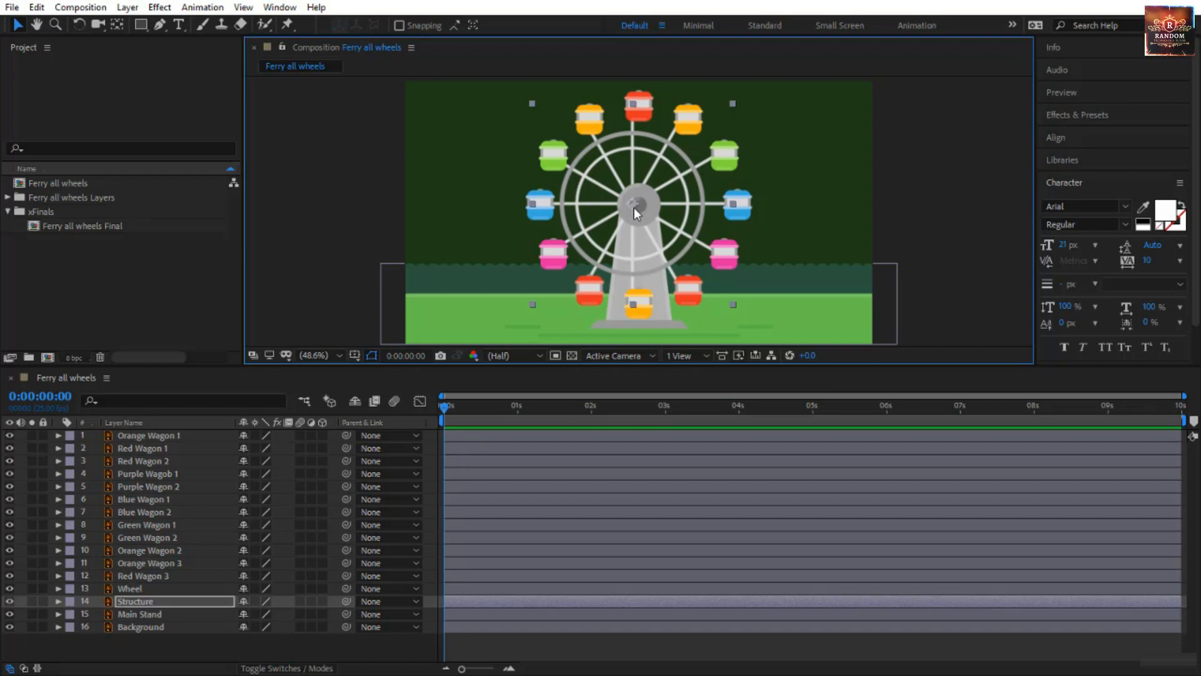
# Lock the Main Stand and Background layers
pyautogui.click(210, 612)
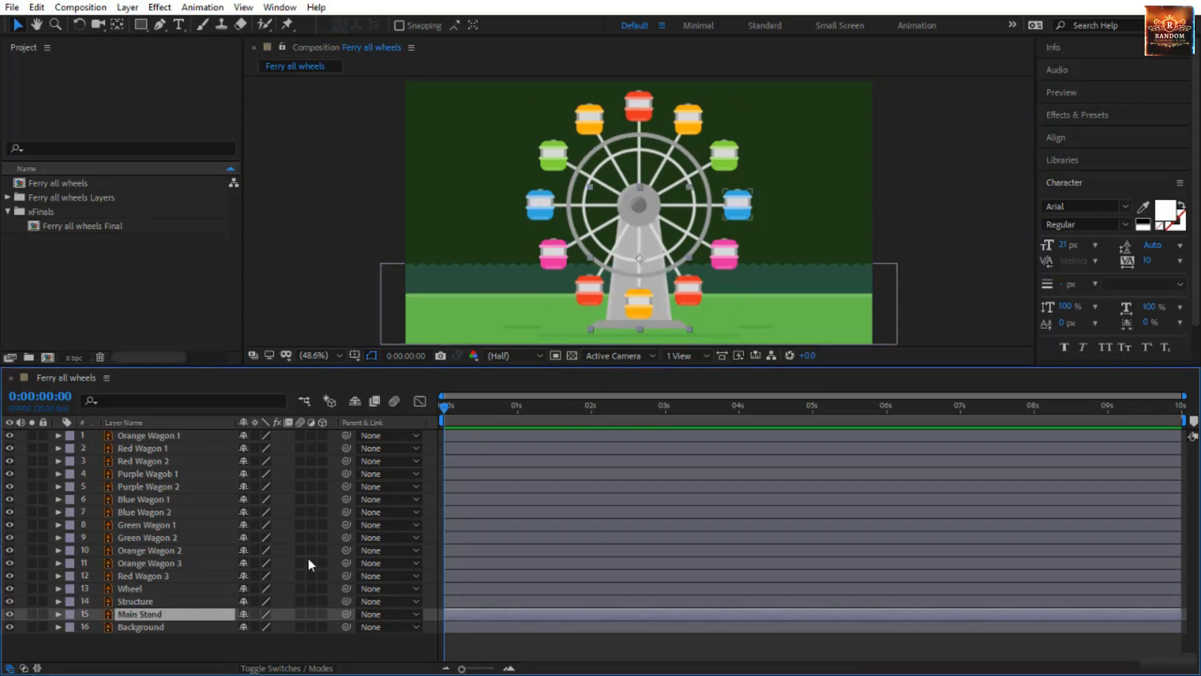
pyautogui.click(42, 613)
pyautogui.click(43, 626)
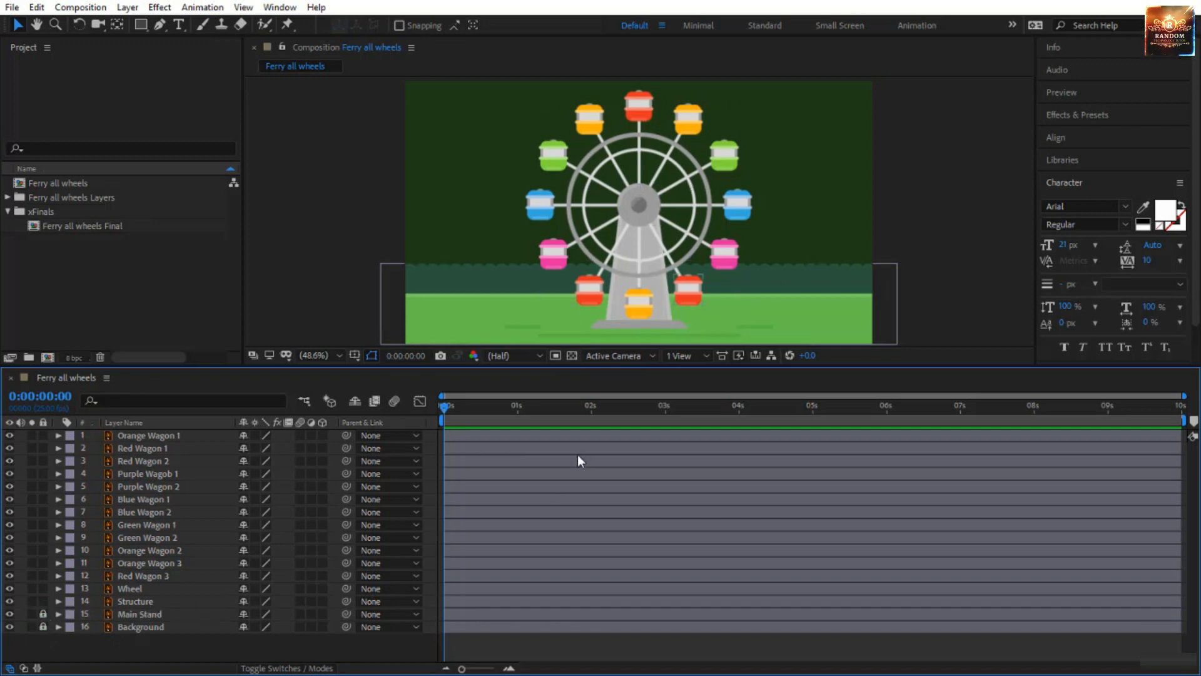
# Enable continuous rasterization on all layers, including Main Stand and Background while unlocked, and lock those two again
pyautogui.scroll(4, 637, 224)
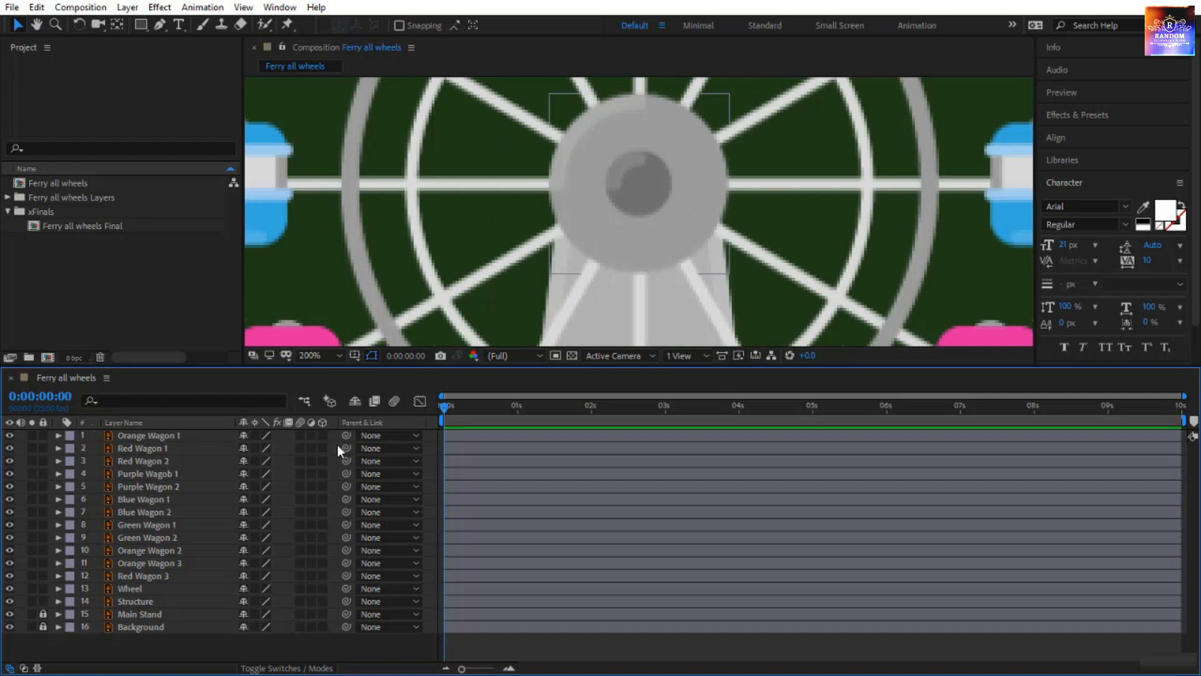
pyautogui.click(143, 588)
pyautogui.keyDown('ctrl'); pyautogui.click(145, 602); pyautogui.keyUp('ctrl')
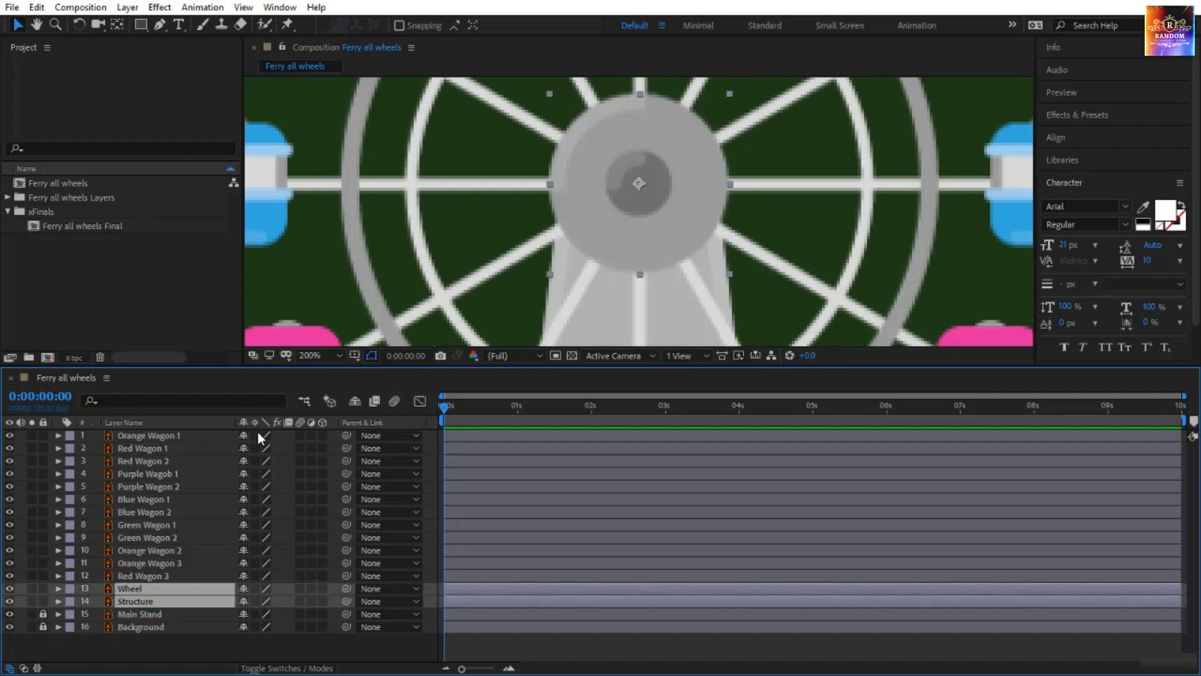
pyautogui.moveTo(257, 433); pyautogui.dragTo(256, 453)
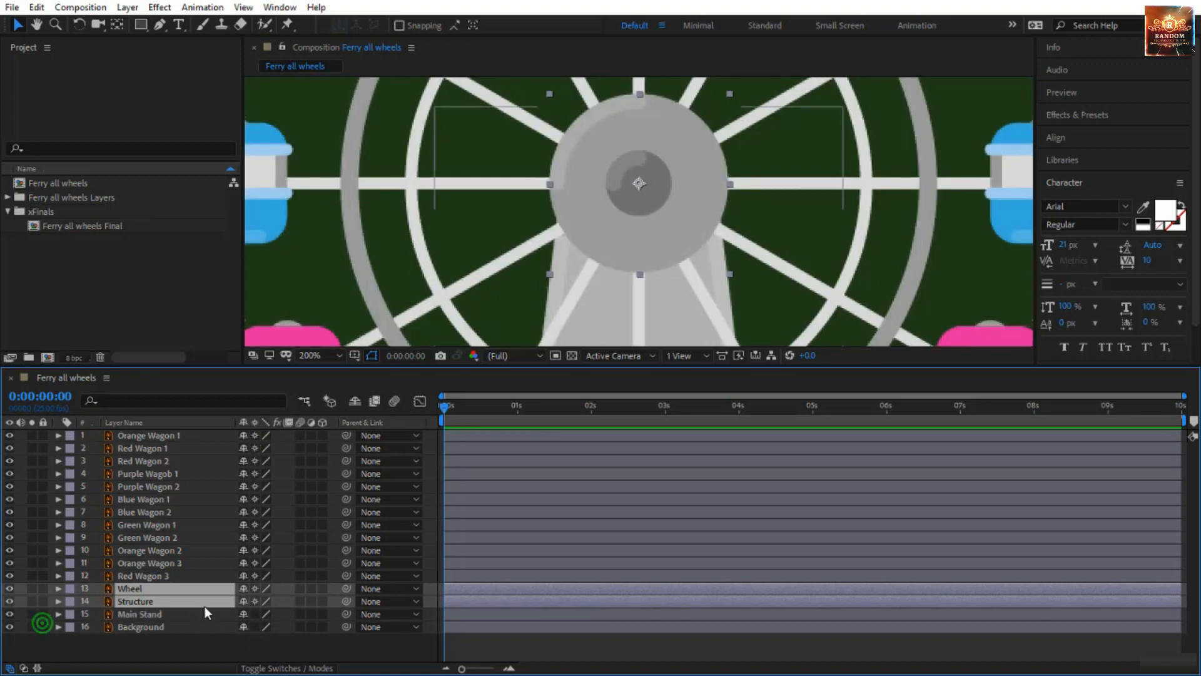
pyautogui.moveTo(257, 613); pyautogui.dragTo(258, 625)
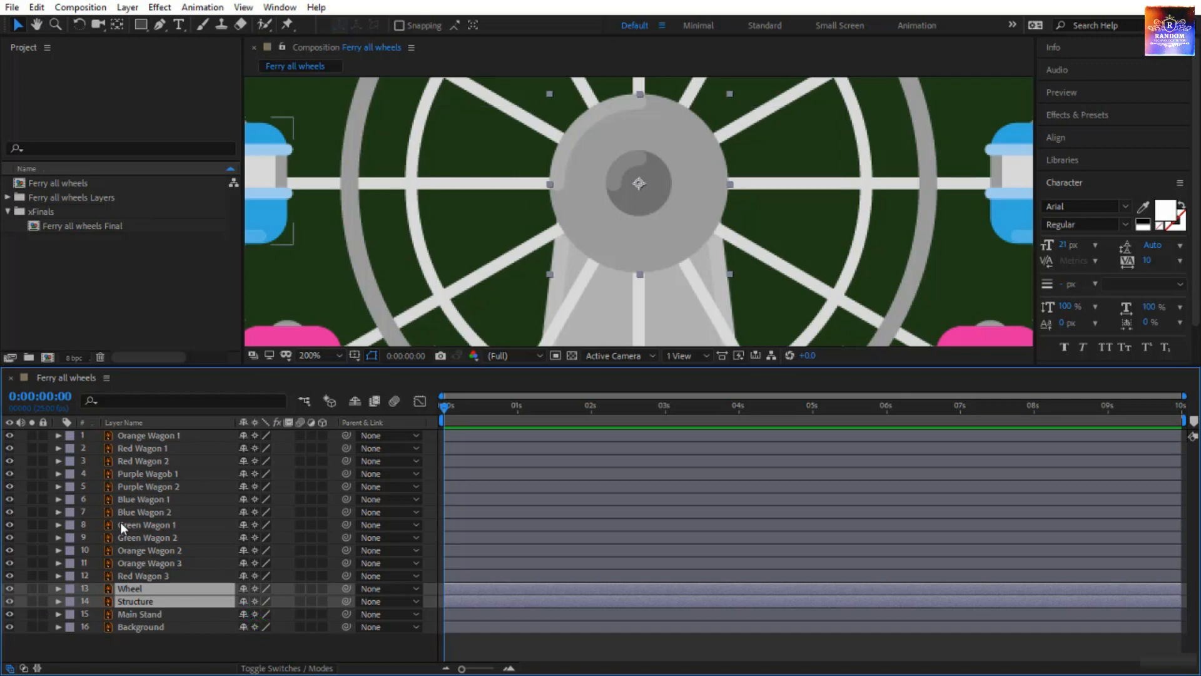
pyautogui.click(42, 615)
pyautogui.click(43, 627)
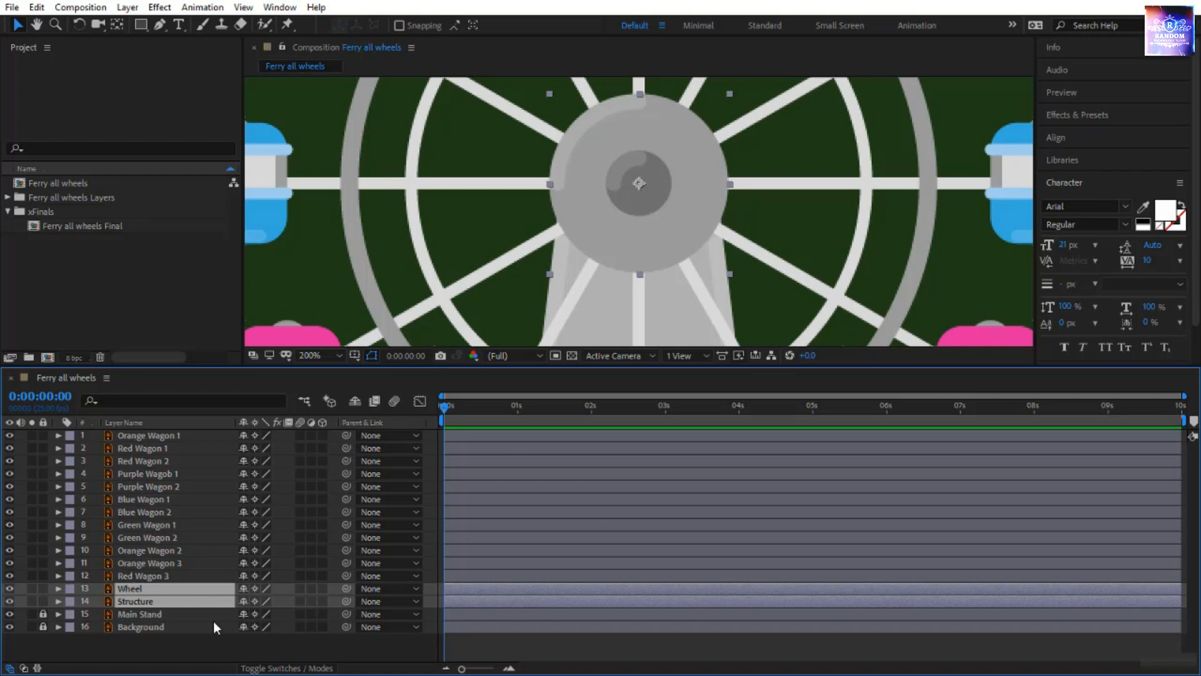
# Try shifting the Wheel layer and the Structure layer separately at the hub, undoing each move
pyautogui.click(213, 642)
pyautogui.click(180, 590)
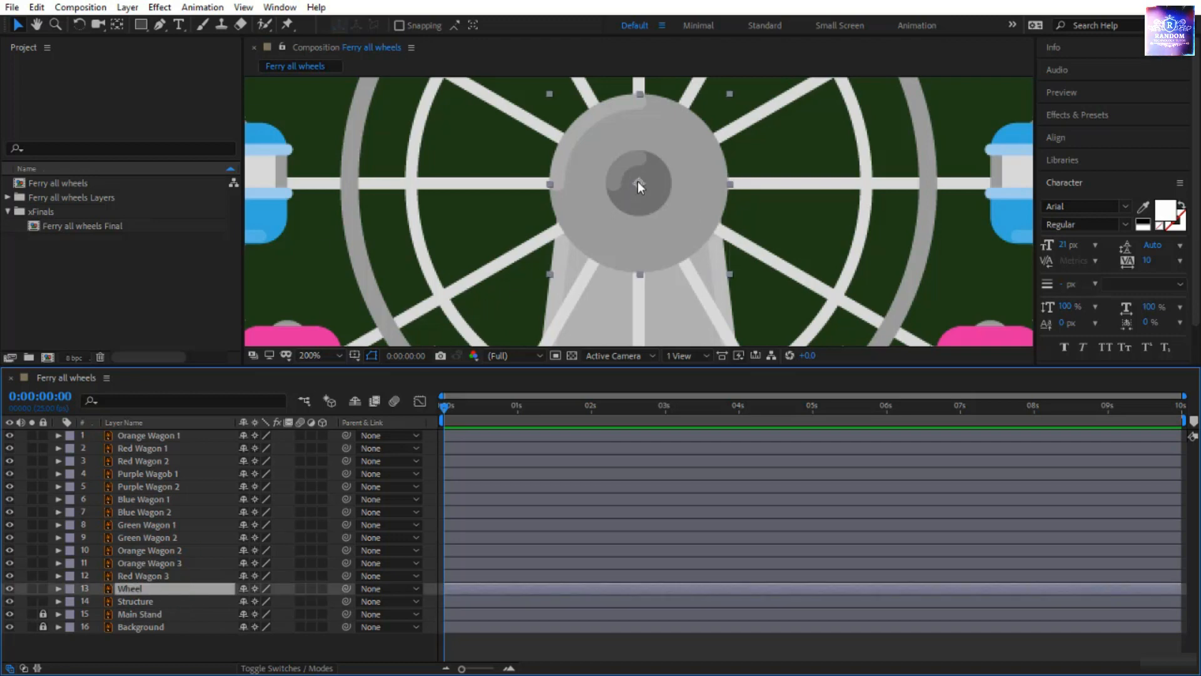
pyautogui.moveTo(637, 181); pyautogui.dragTo(644, 179)
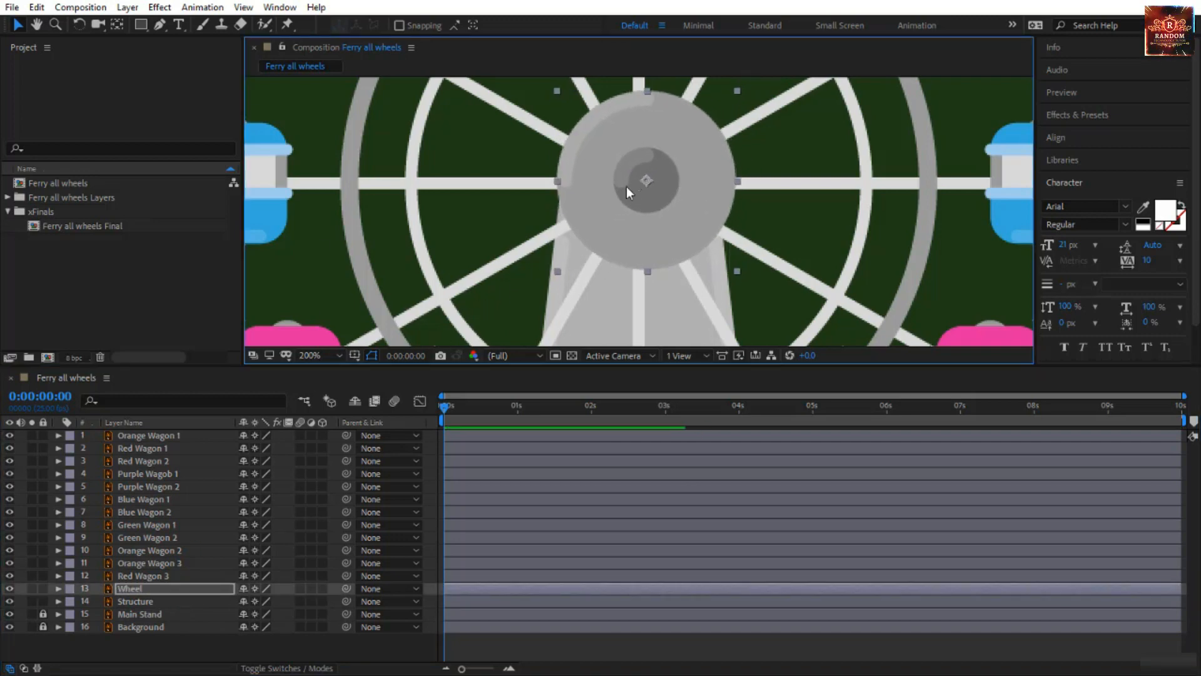
pyautogui.hotkey('ctrl', 'z')
pyautogui.click(182, 602)
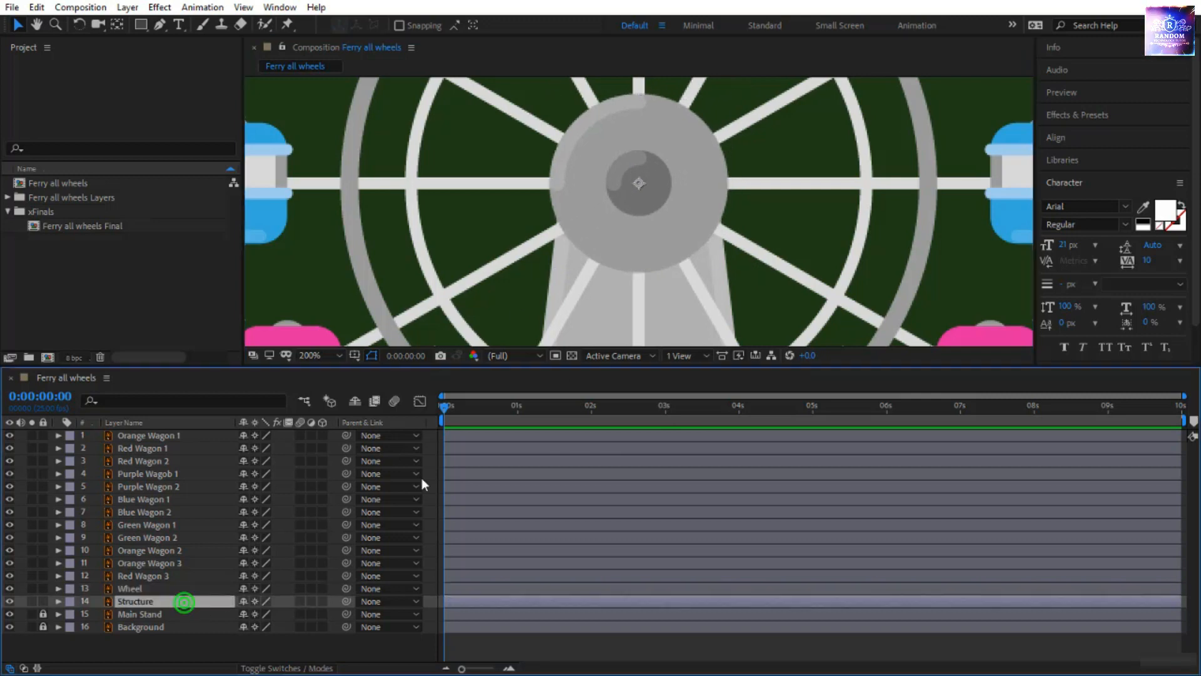
pyautogui.moveTo(637, 187); pyautogui.dragTo(645, 183)
pyautogui.hotkey('ctrl', 'z')
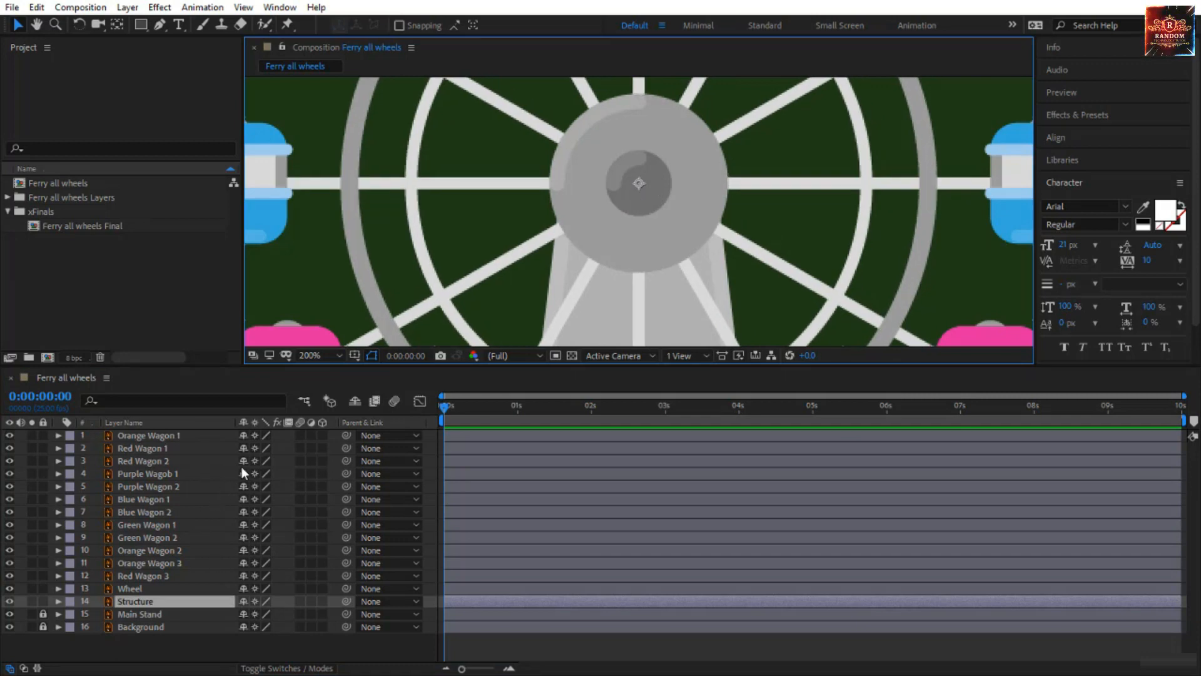
# Keyframe the Wheel layer's Rotation at 0:00:00:00 and set it to one full revolution (1x+0.0°) at 0:00:09:24
pyautogui.click(330, 355)
pyautogui.click(337, 383)
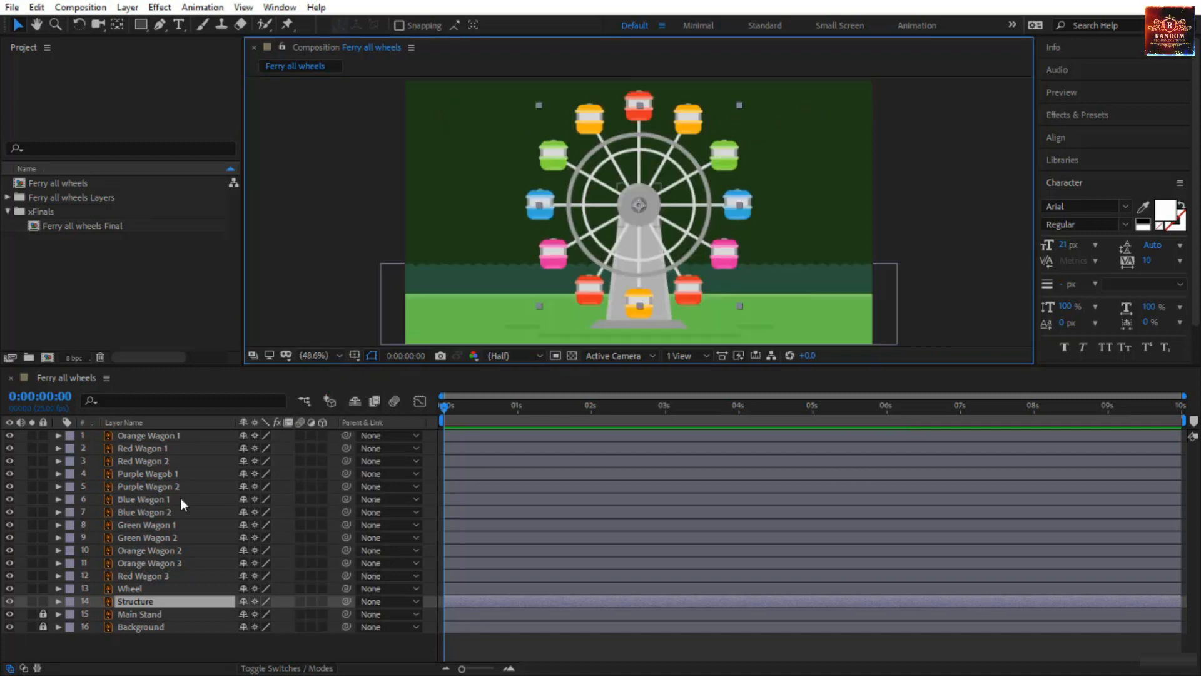
pyautogui.click(164, 589)
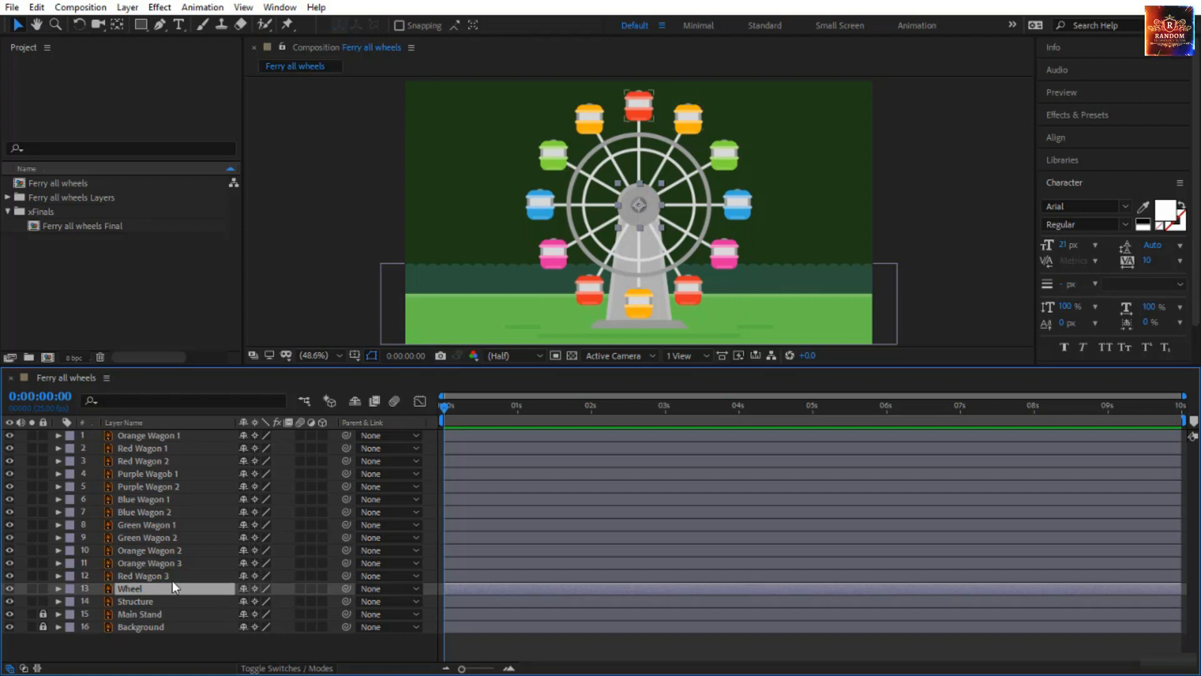
pyautogui.press('r')
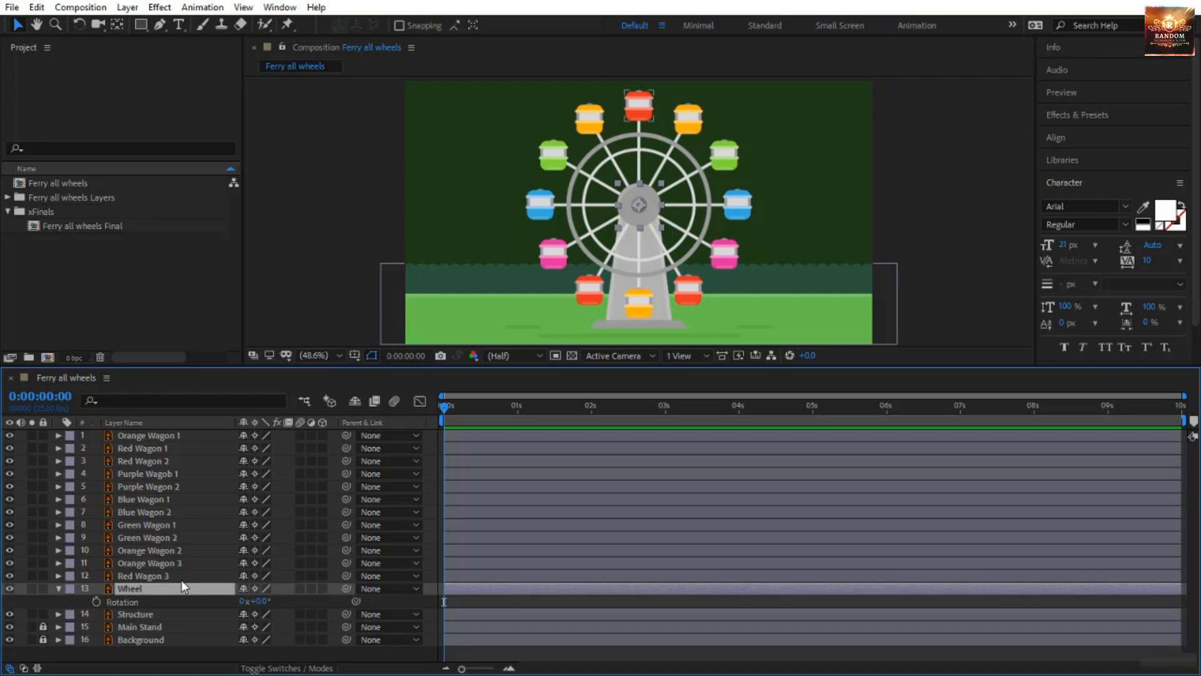
pyautogui.click(96, 602)
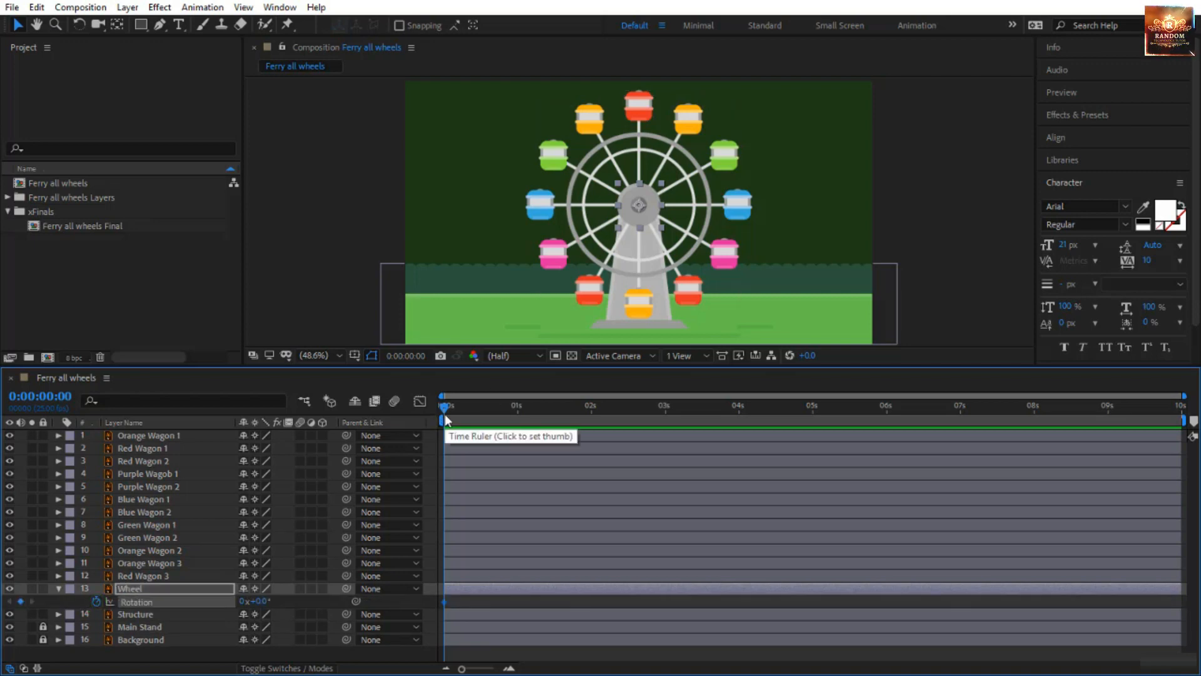
pyautogui.press('End')
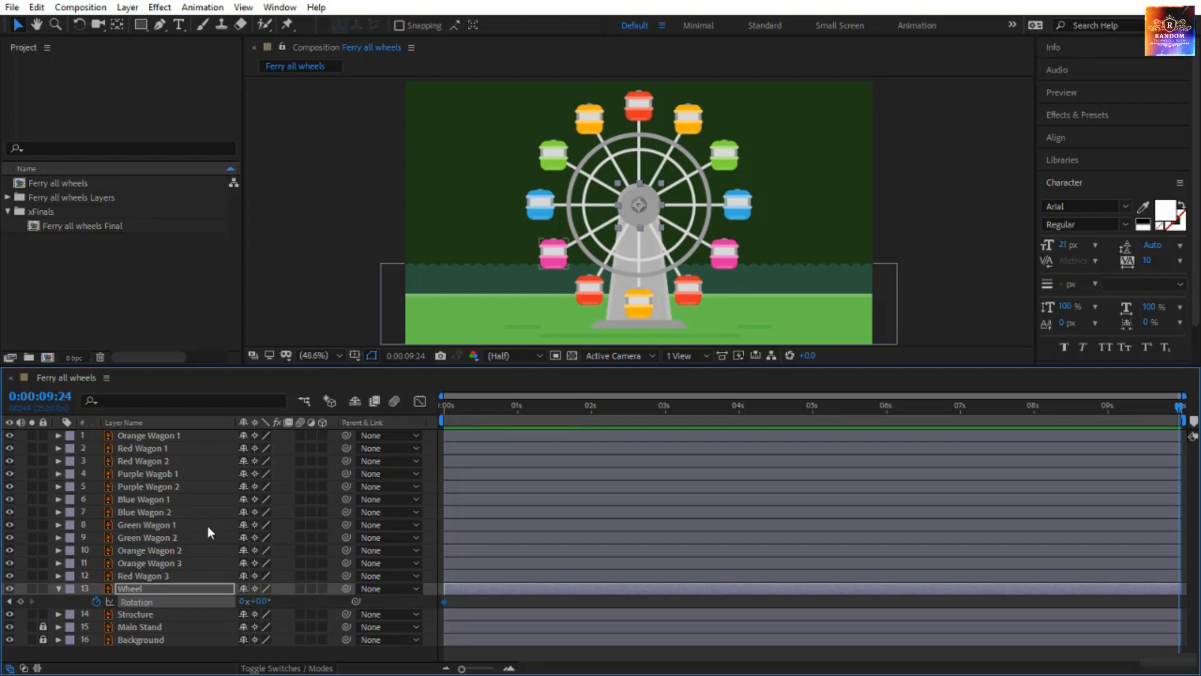
pyautogui.click(243, 600)
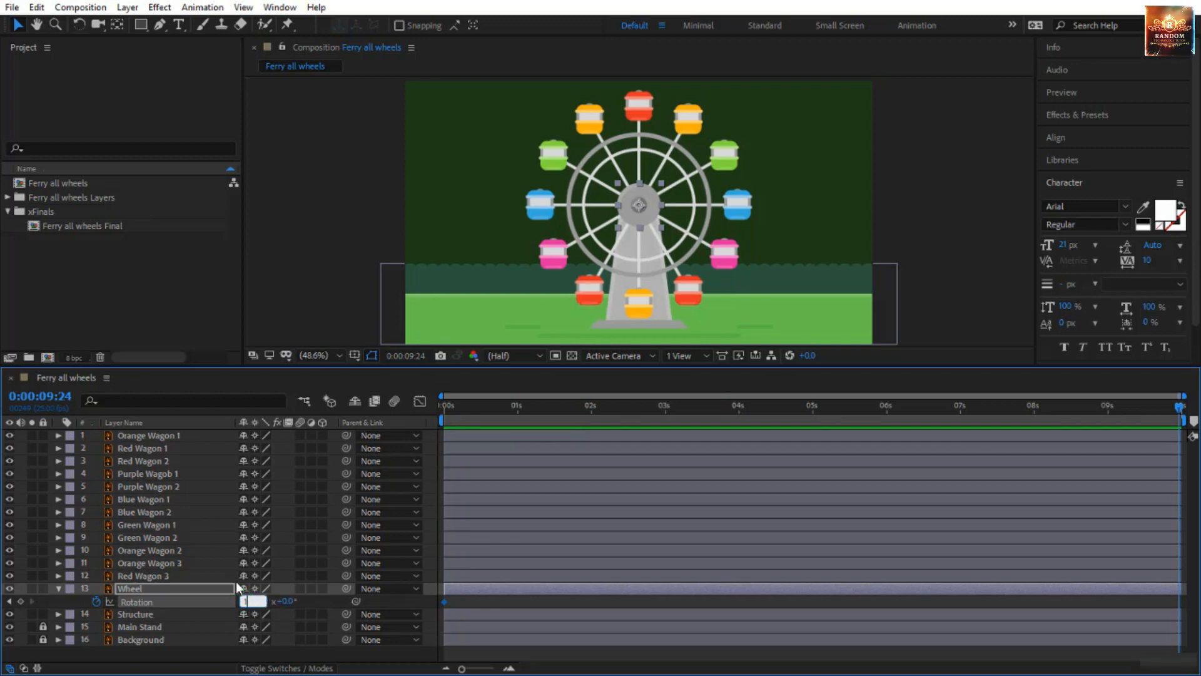
pyautogui.write('1')
pyautogui.press('Return')
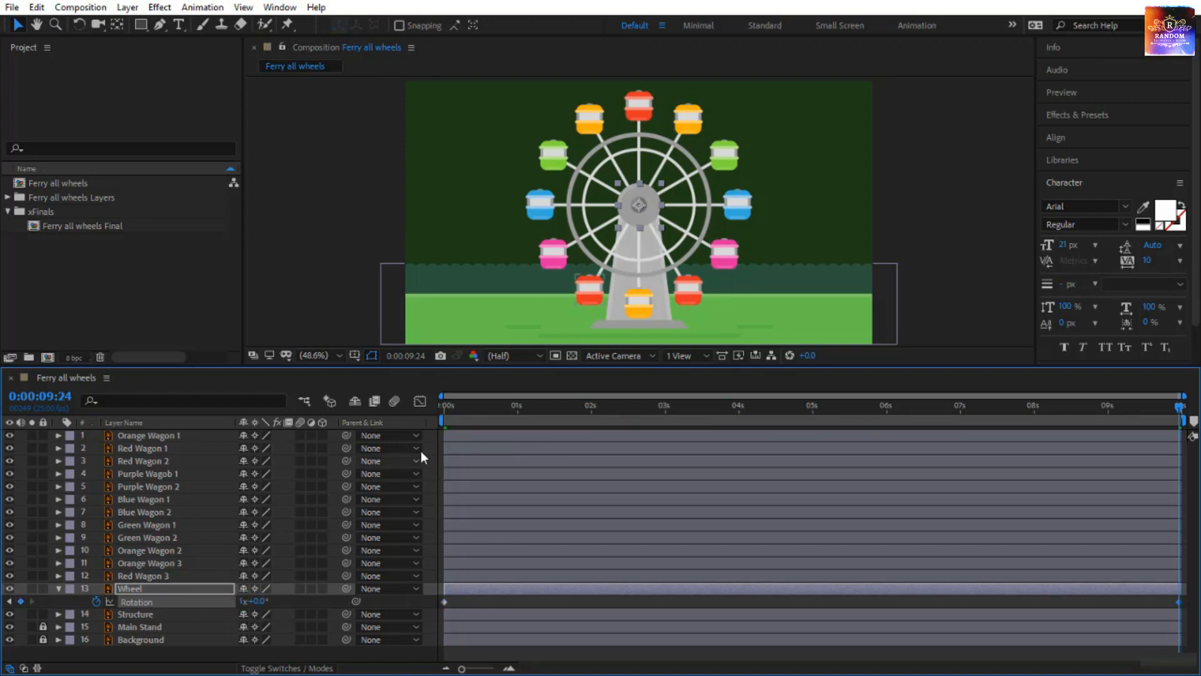
# Preview the Wheel layer's rotation from the start of the composition and return to the first frame
pyautogui.press('Home')
pyautogui.press('space')
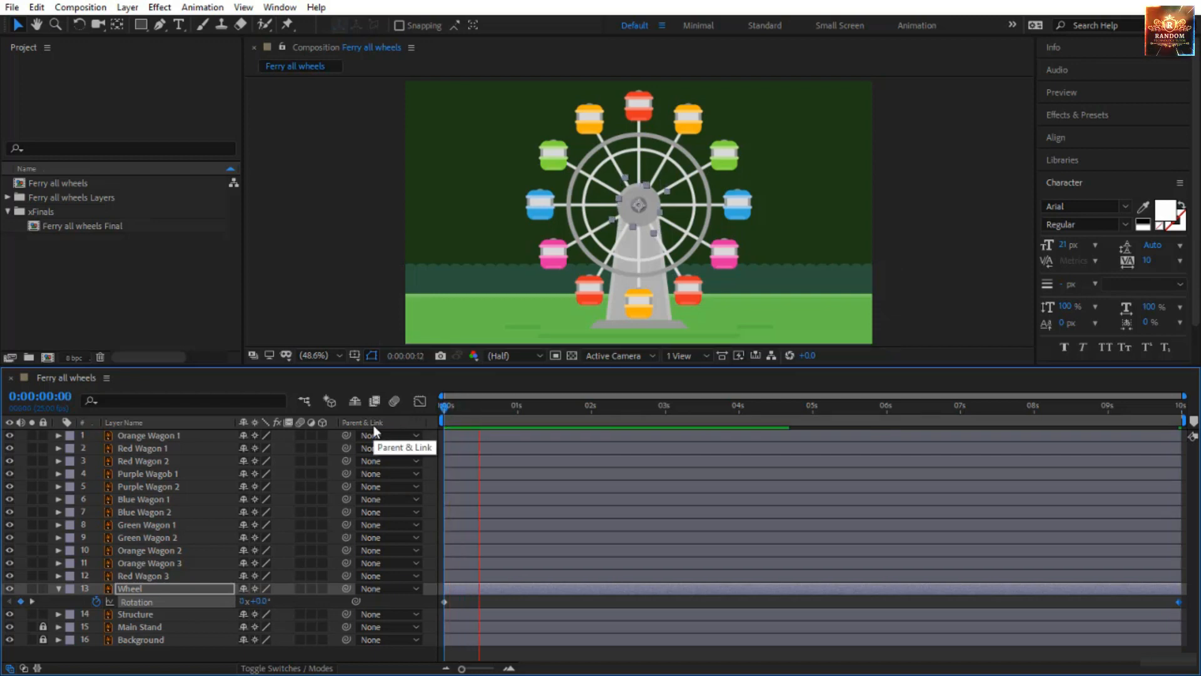
pyautogui.click(442, 404)
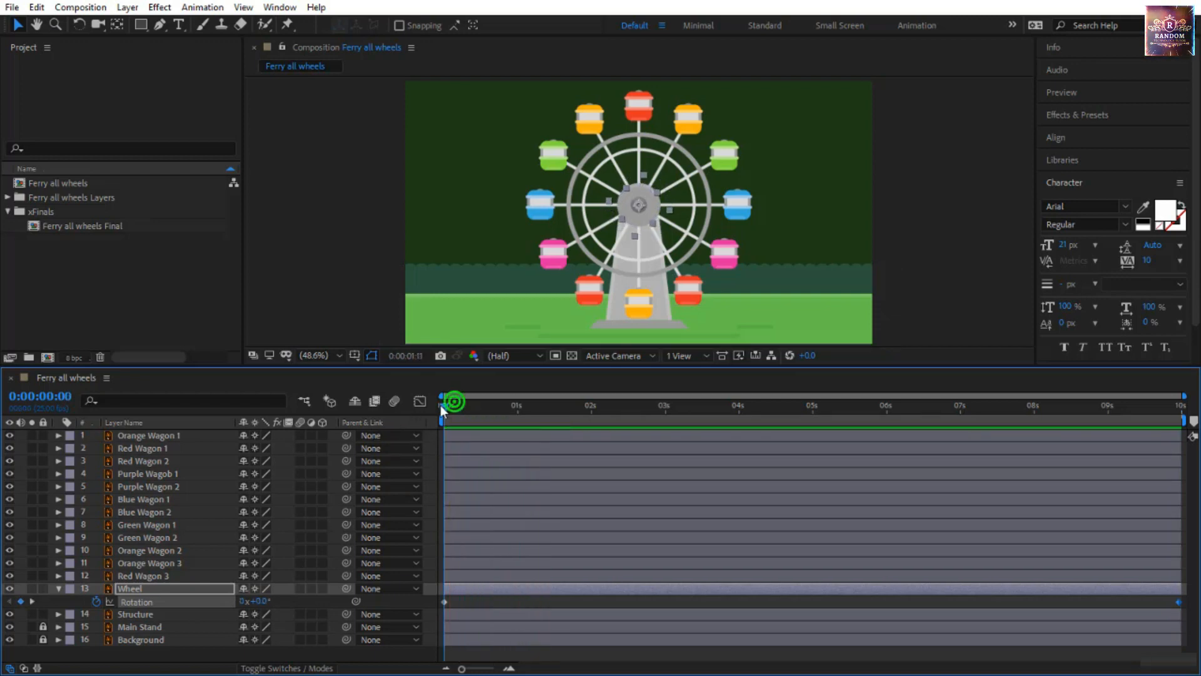
# Parent the Structure layer to the Wheel layer and preview the combined rotation from the first frame
pyautogui.click(169, 615)
pyautogui.moveTo(348, 613); pyautogui.dragTo(171, 586)
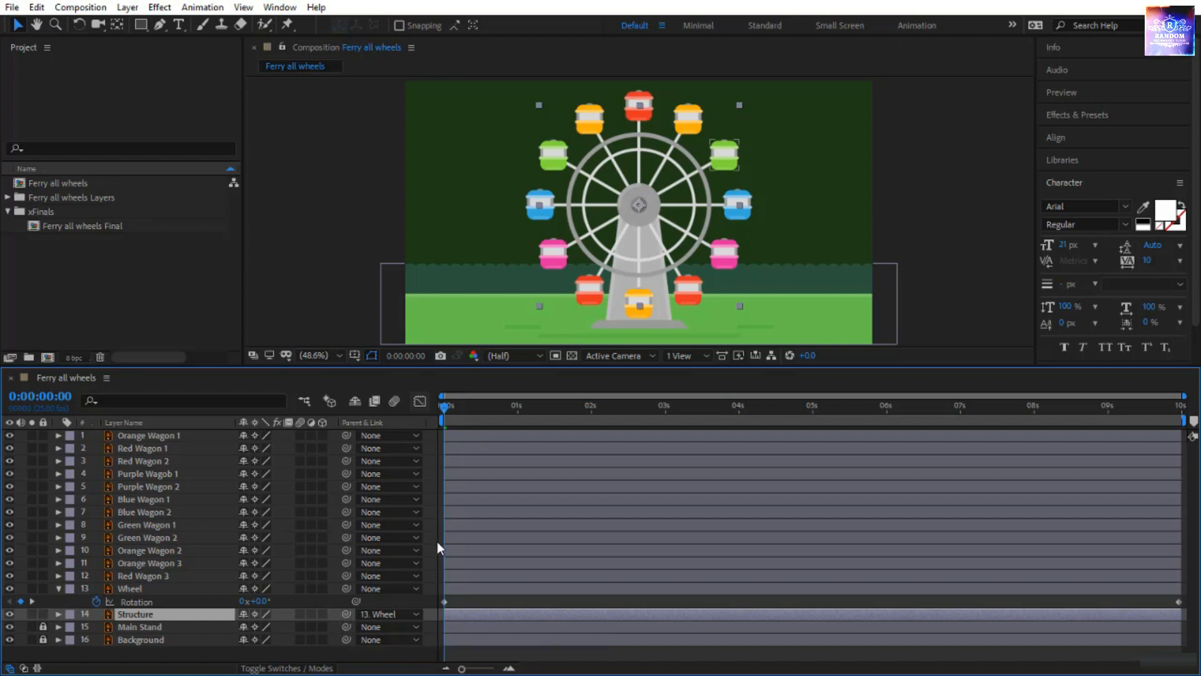
pyautogui.press('space')
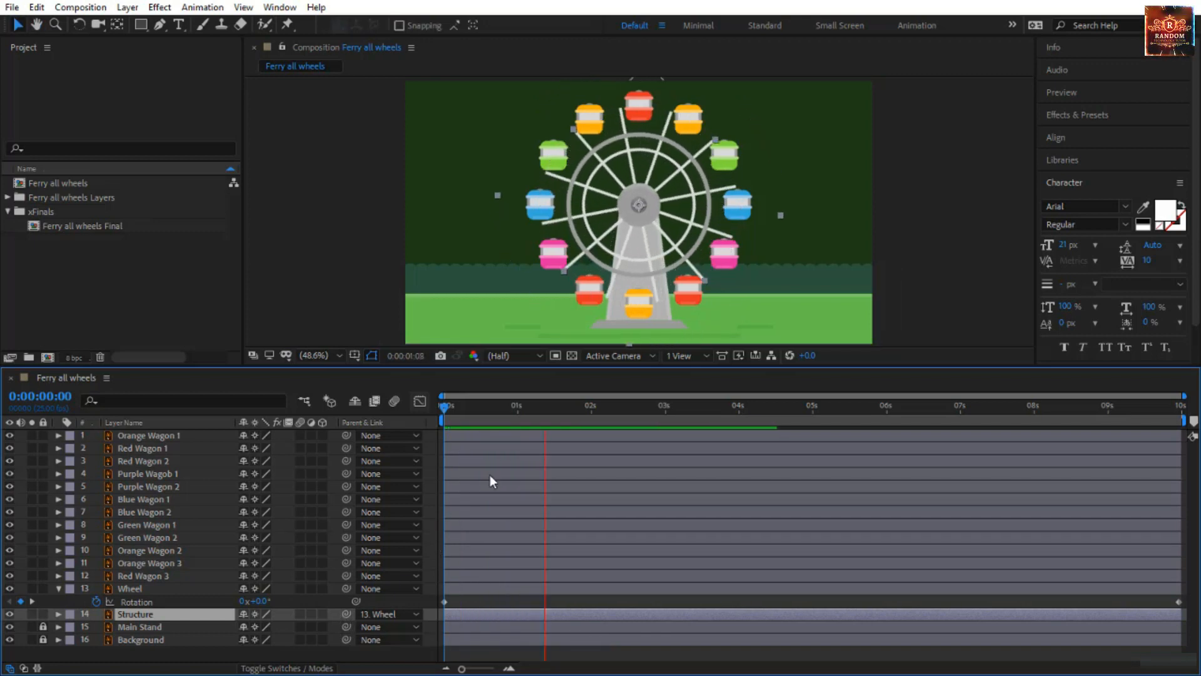
pyautogui.click(438, 408)
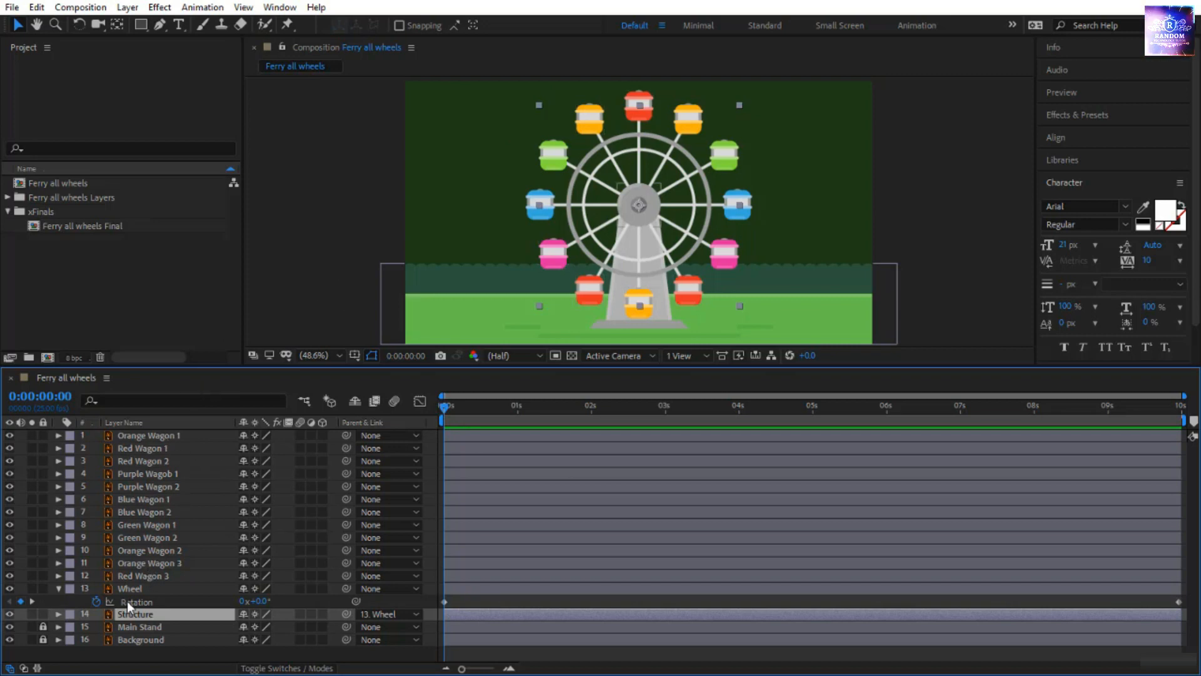
# Parent all twelve wagon layers, Orange Wagon 1 through Red Wagon 3, to the Wheel layer and preview the rotation
pyautogui.click(172, 448)
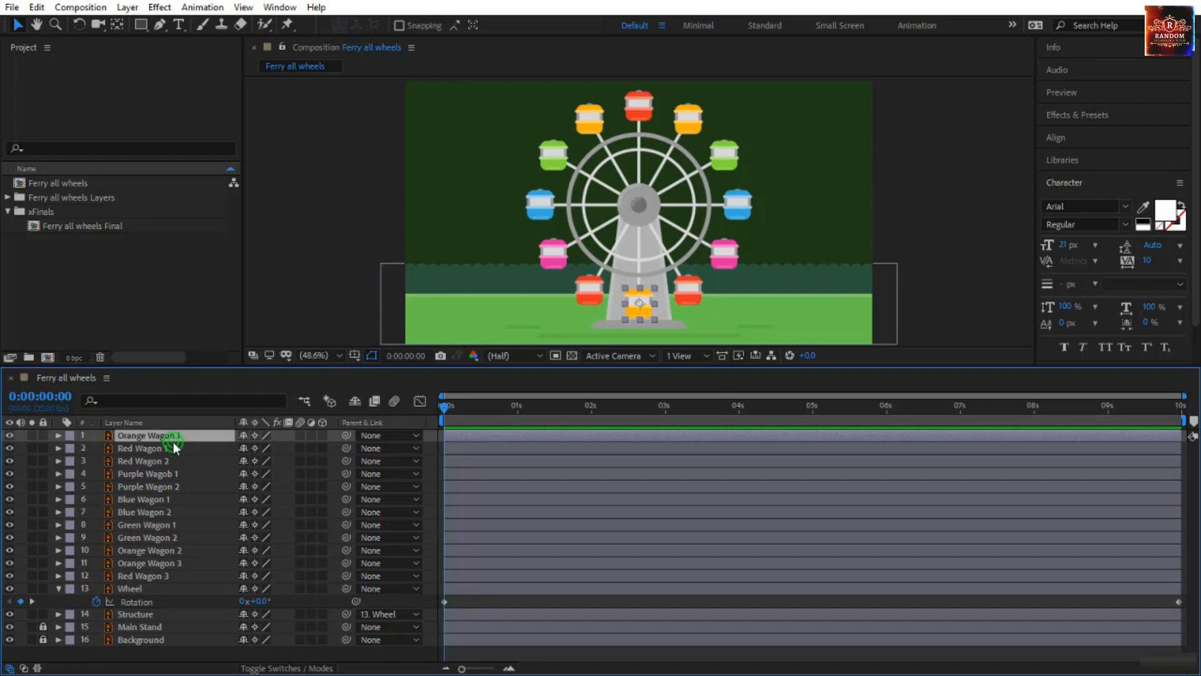
pyautogui.keyDown('shift'); pyautogui.click(157, 576); pyautogui.keyUp('shift')
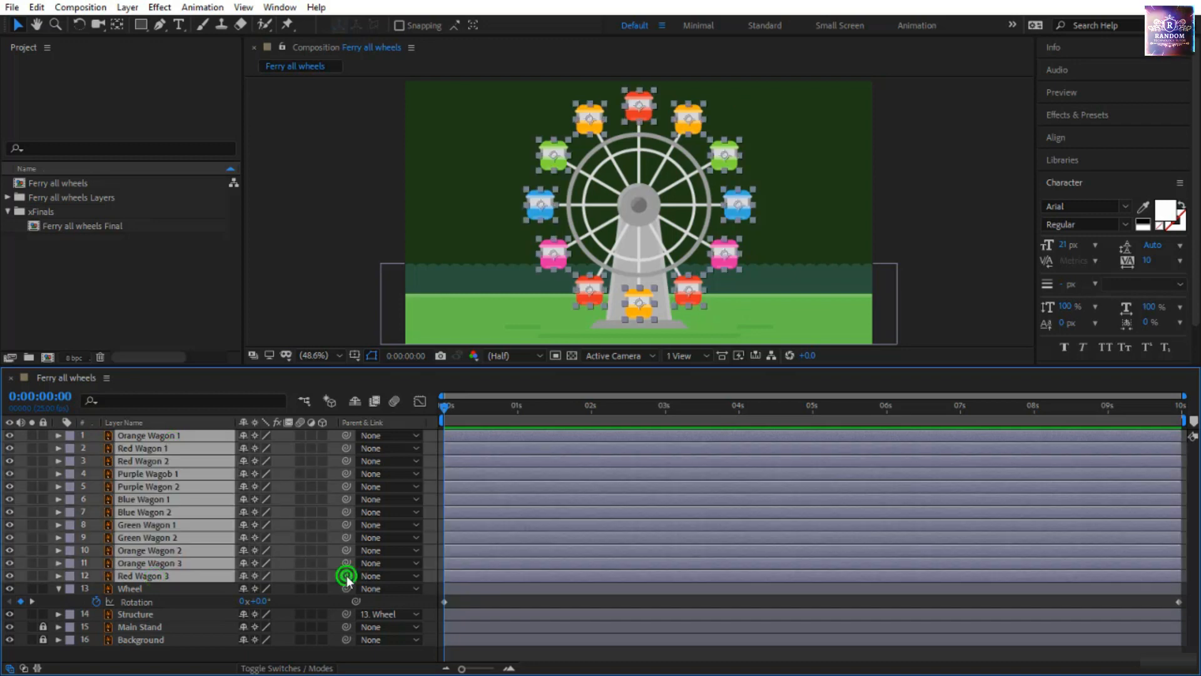
pyautogui.moveTo(347, 577); pyautogui.dragTo(186, 588)
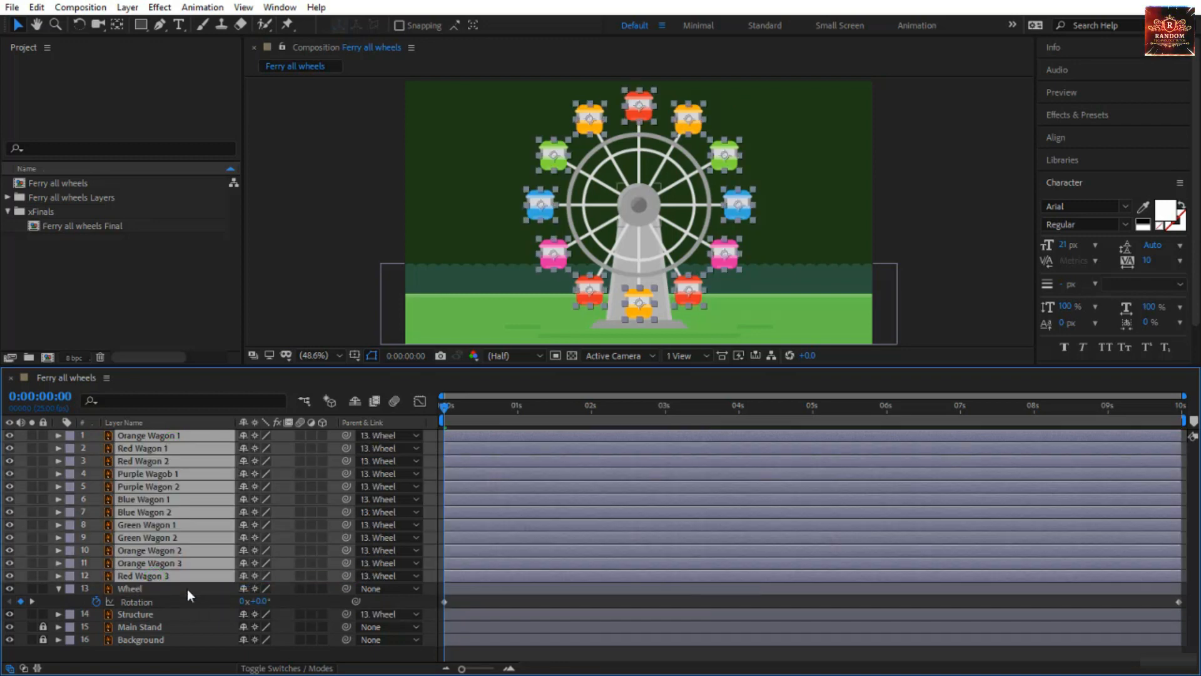
pyautogui.click(187, 588)
pyautogui.press('space')
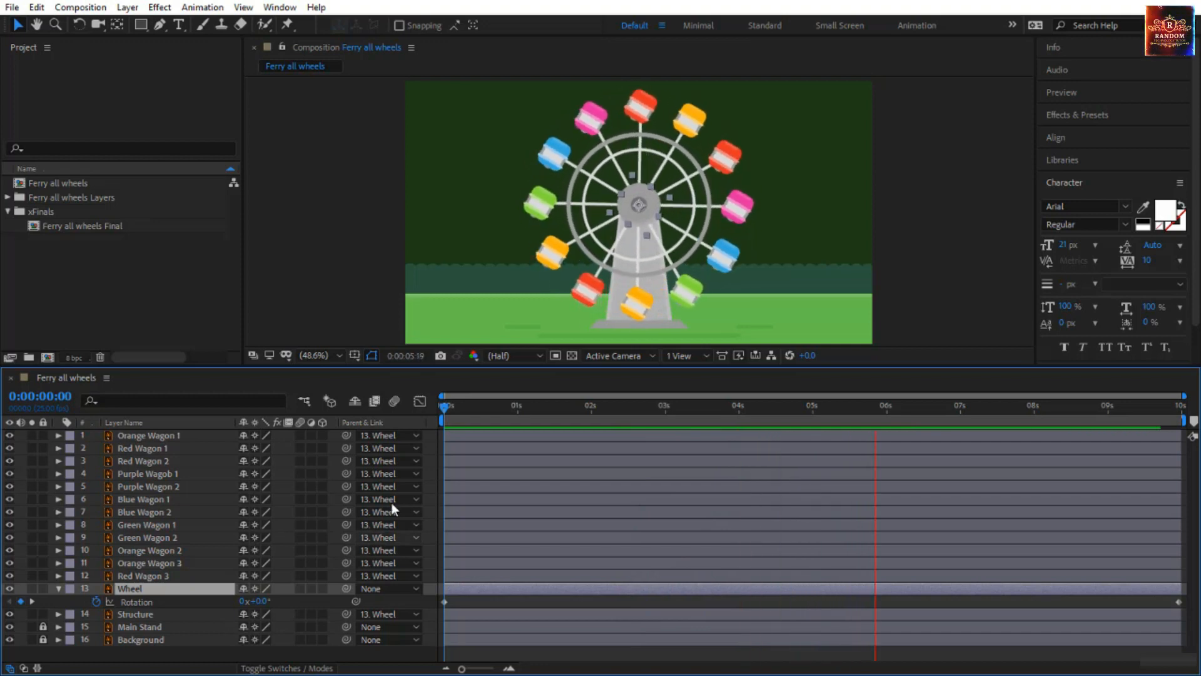
pyautogui.click(445, 407)
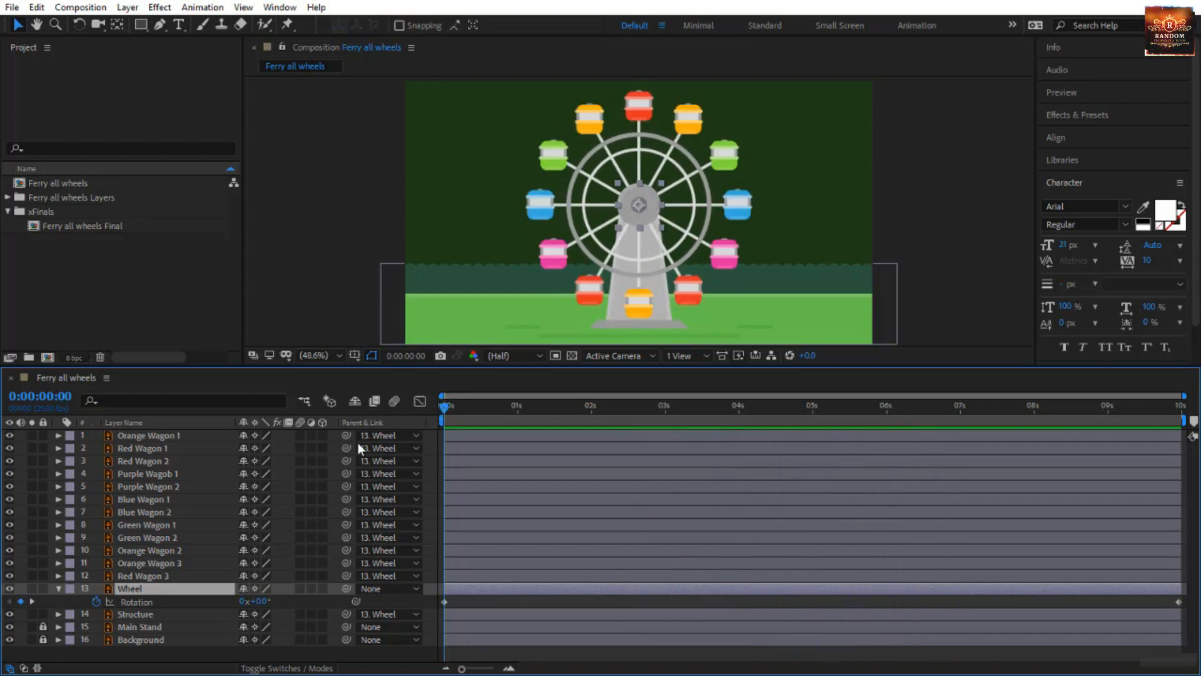
# Set the auto-orientation of the Orange Wagon 1 layer to Orient Along Path
pyautogui.click(181, 435)
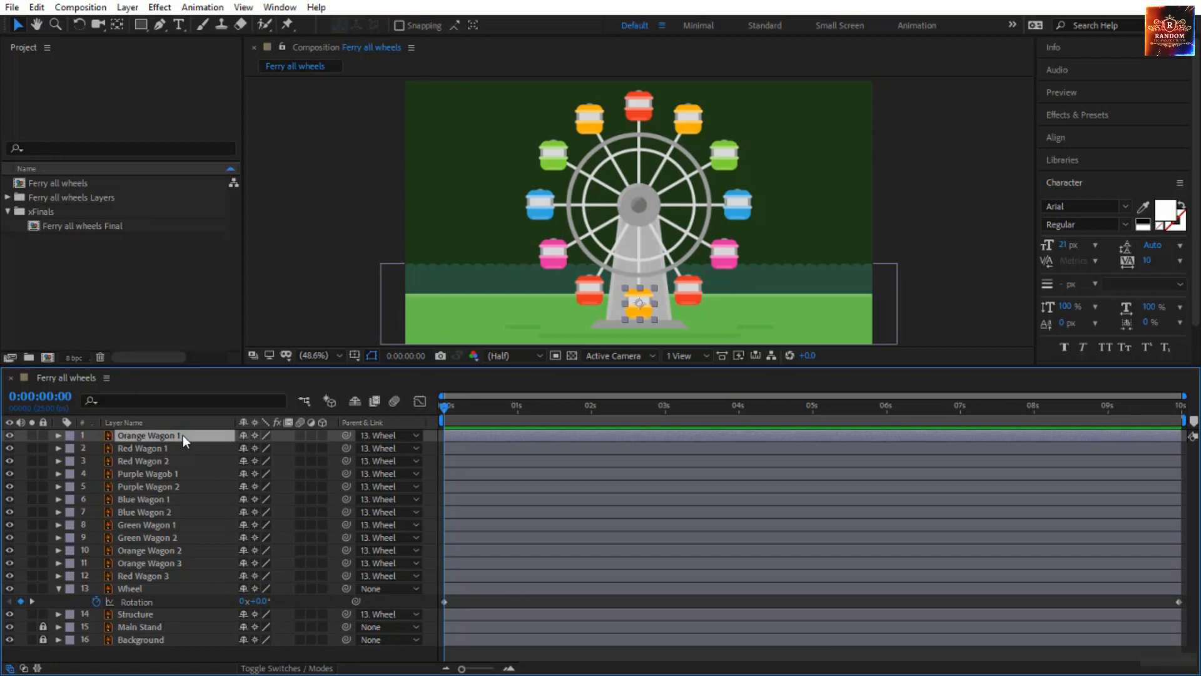
pyautogui.rightClick(182, 435)
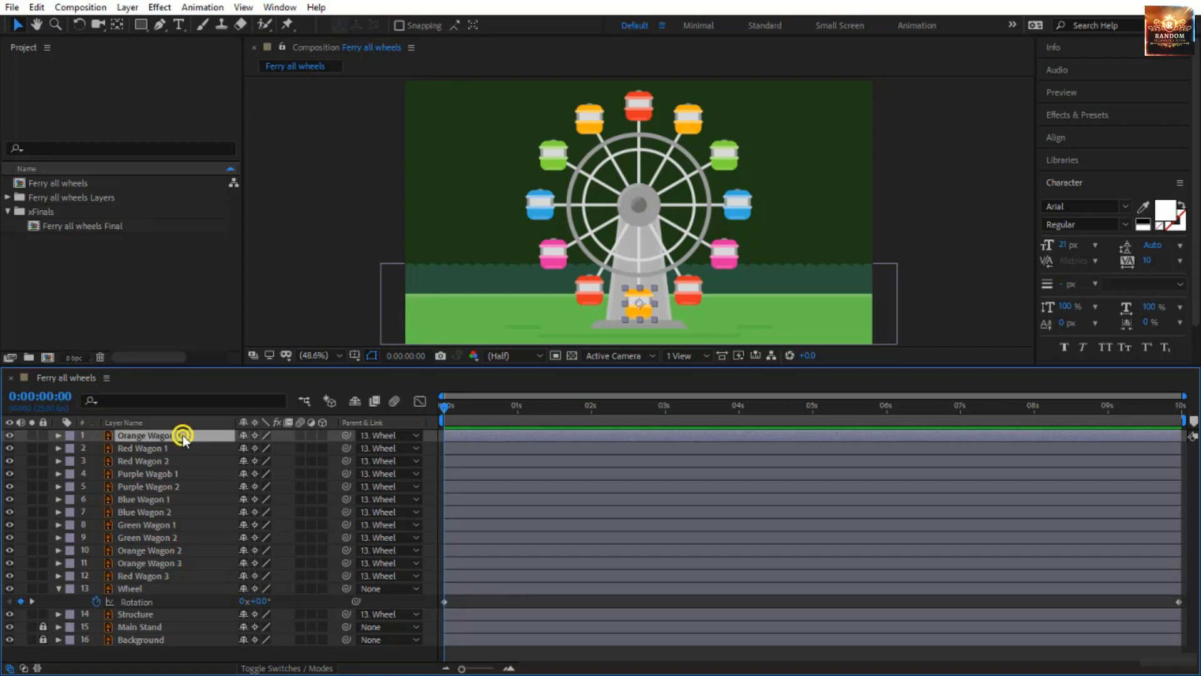
pyautogui.moveTo(276, 129)
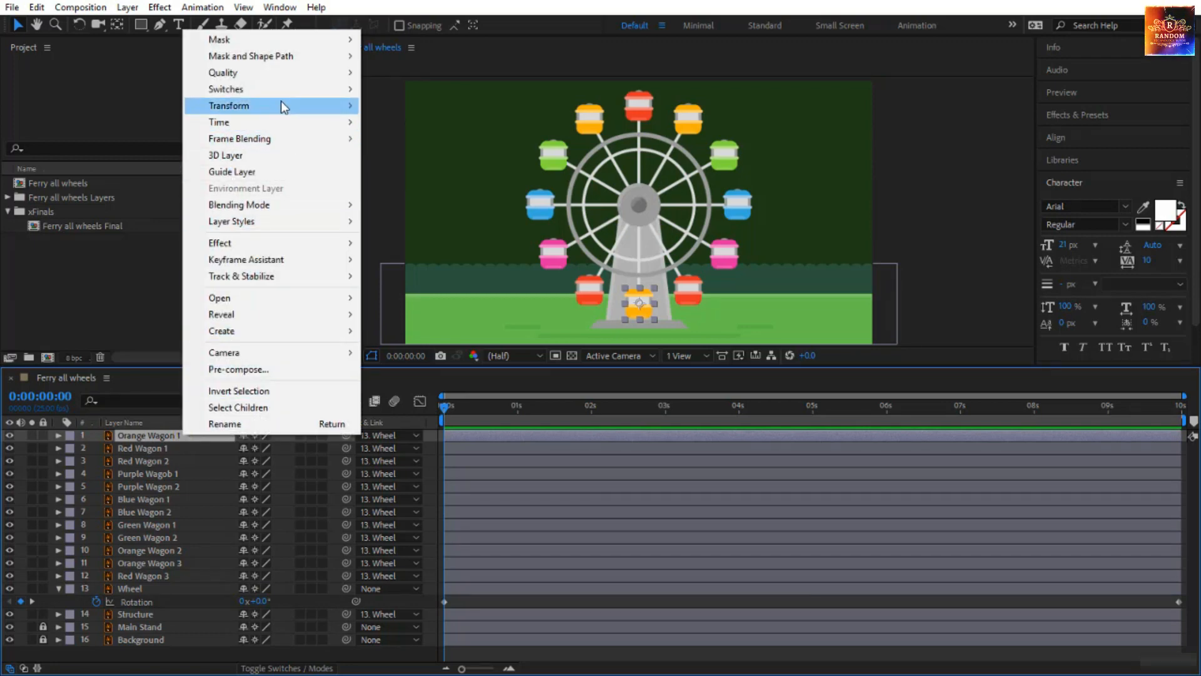
pyautogui.moveTo(280, 102)
pyautogui.click(407, 358)
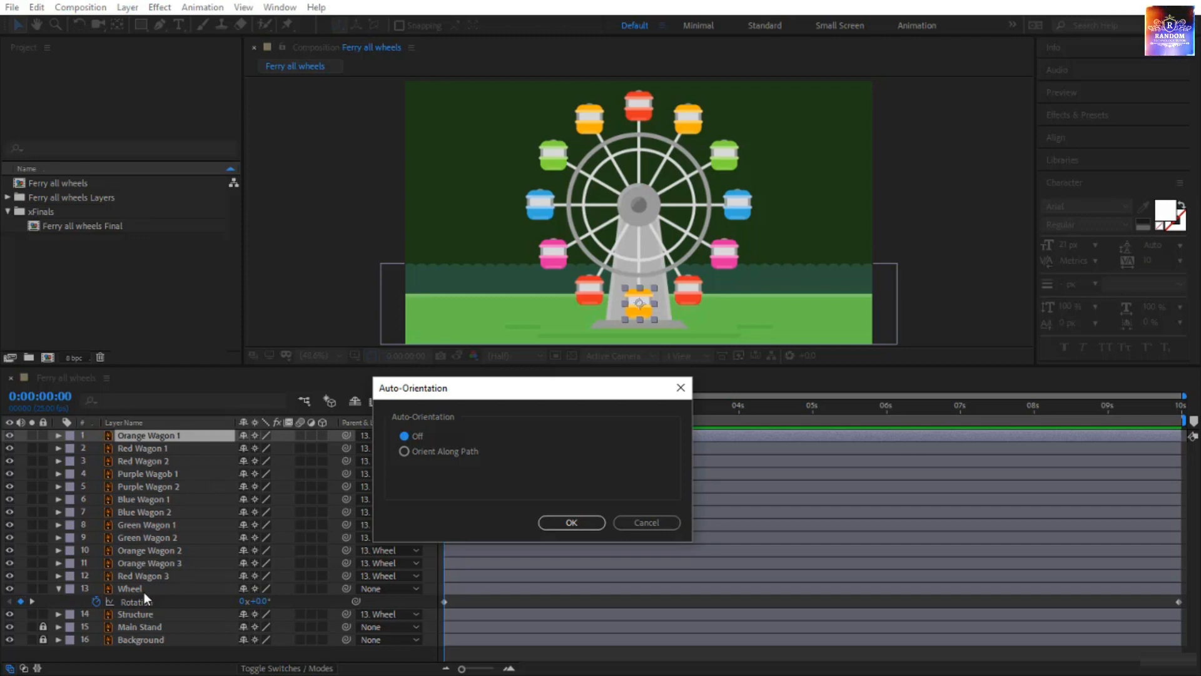
pyautogui.click(463, 452)
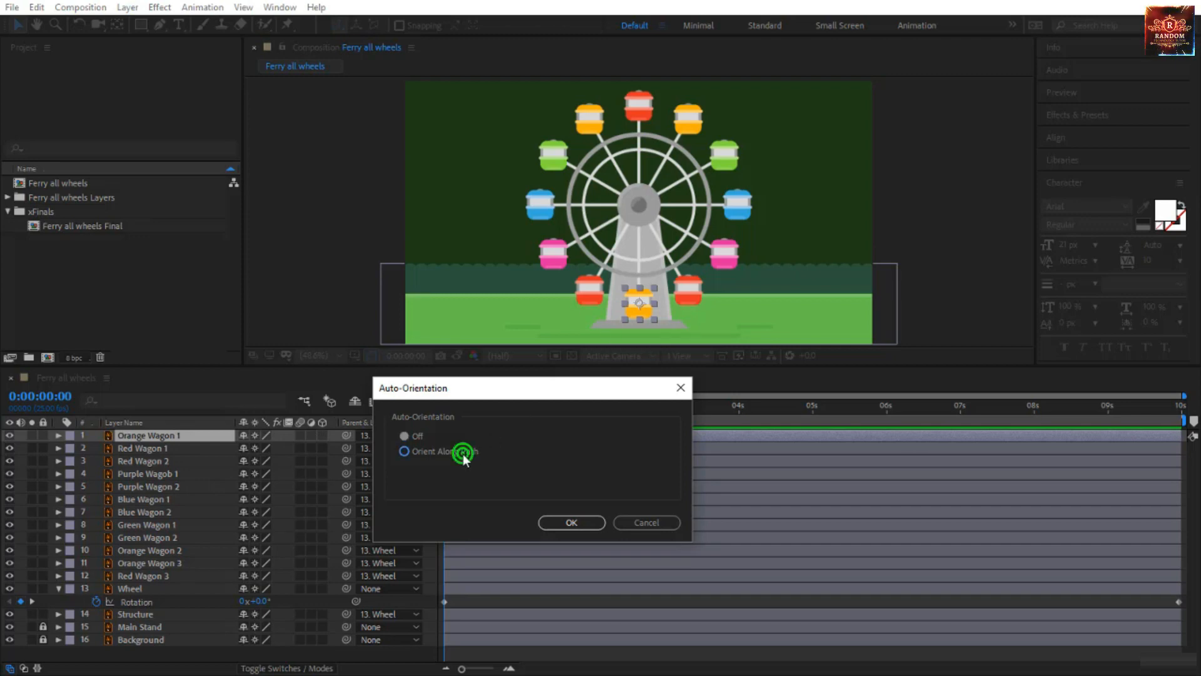
pyautogui.click(575, 524)
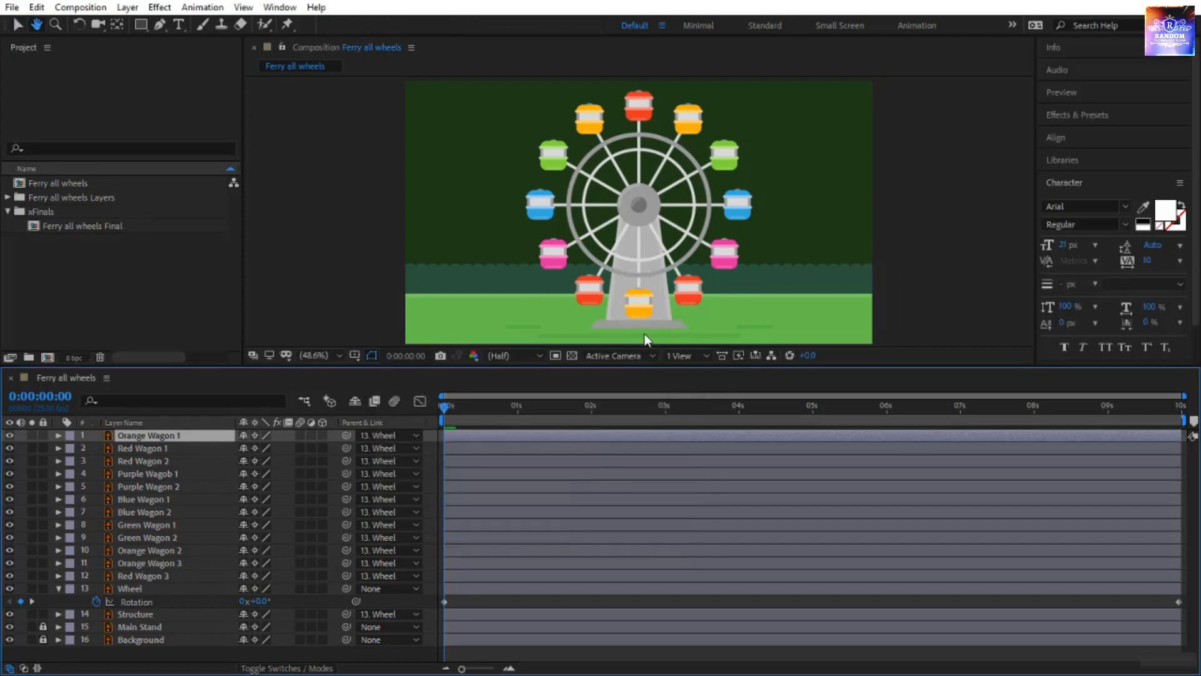
# Preview Orange Wagon 1's orientation as the wheel turns, check it around one second, and return to the first frame
pyautogui.press('space')
pyautogui.click(522, 407)
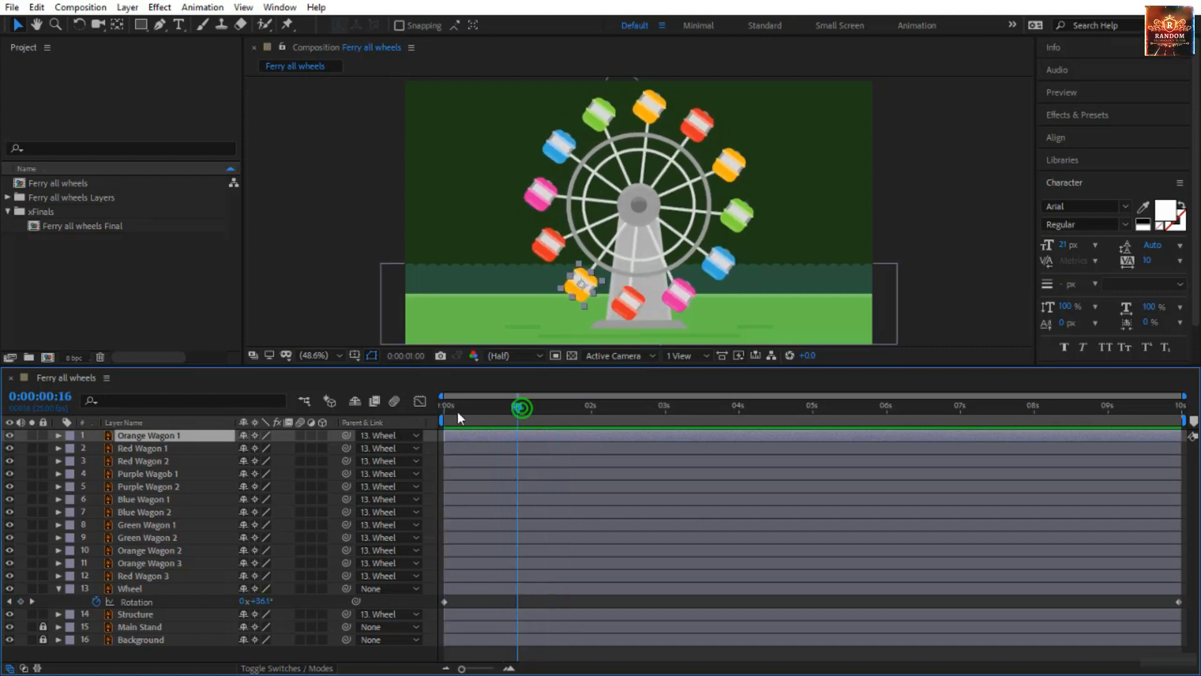
pyautogui.press('Home')
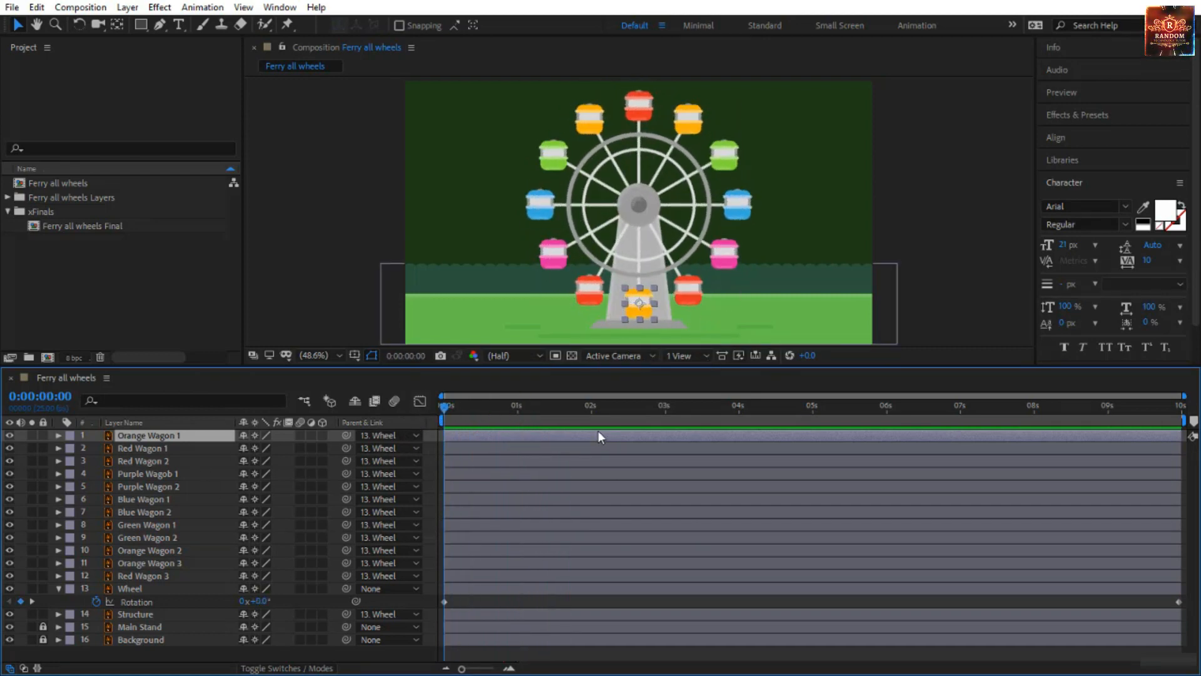
# Keyframe Rotation on all twelve wagon layers at 0:00:00:00 and set it to -1x+0.0° at 0:00:09:24
pyautogui.keyDown('shift'); pyautogui.click(138, 577); pyautogui.keyUp('shift')
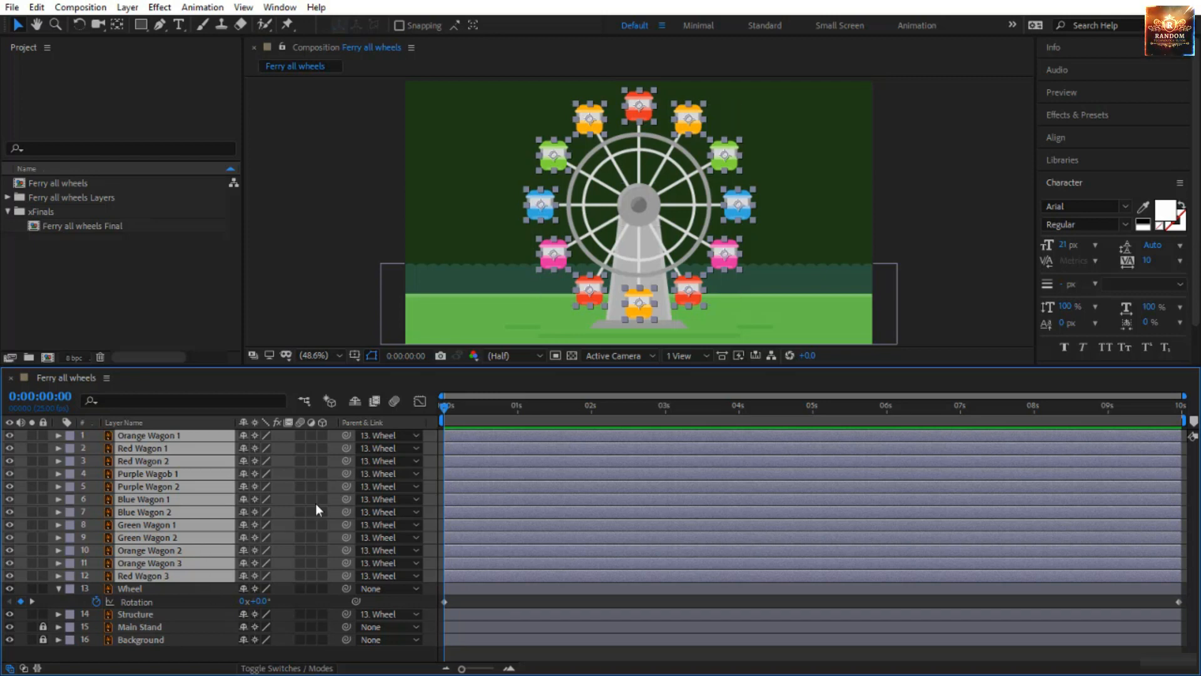
pyautogui.press('r')
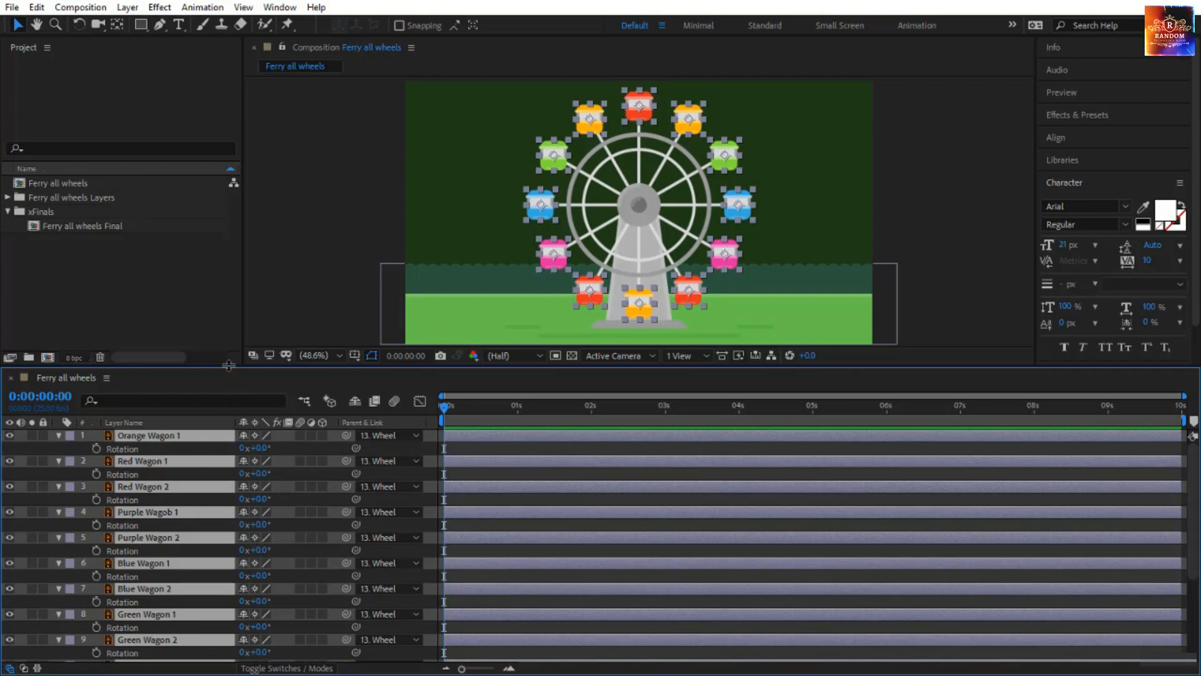
pyautogui.moveTo(228, 368); pyautogui.dragTo(233, 269)
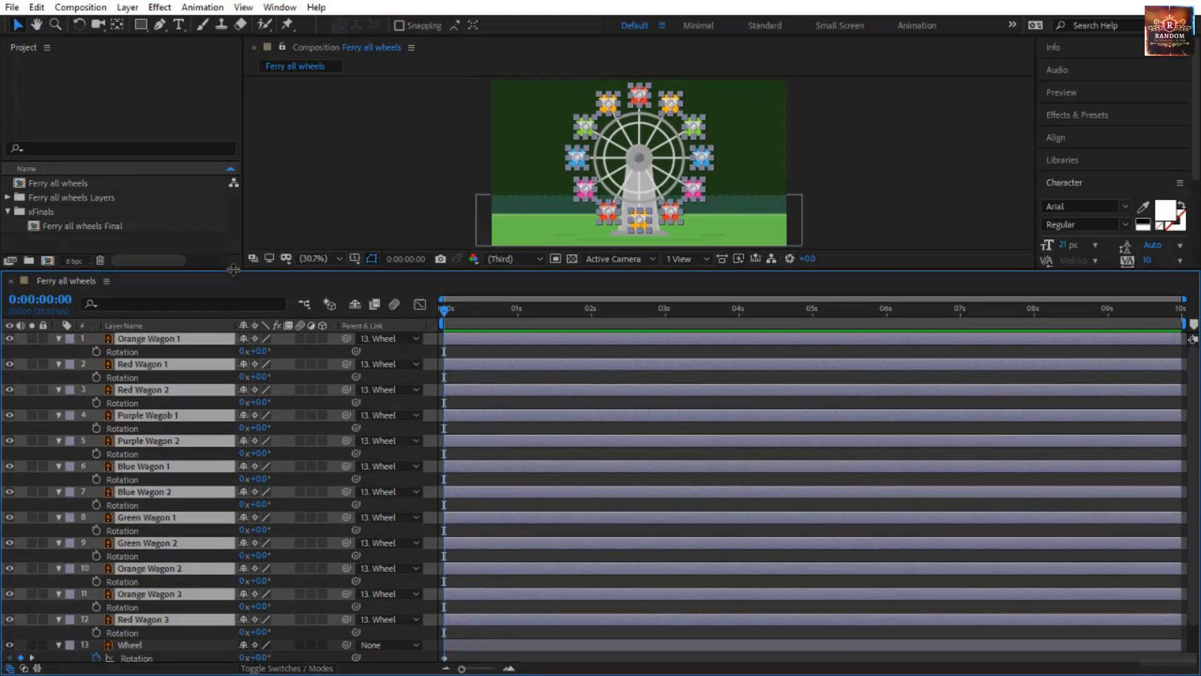
pyautogui.click(96, 351)
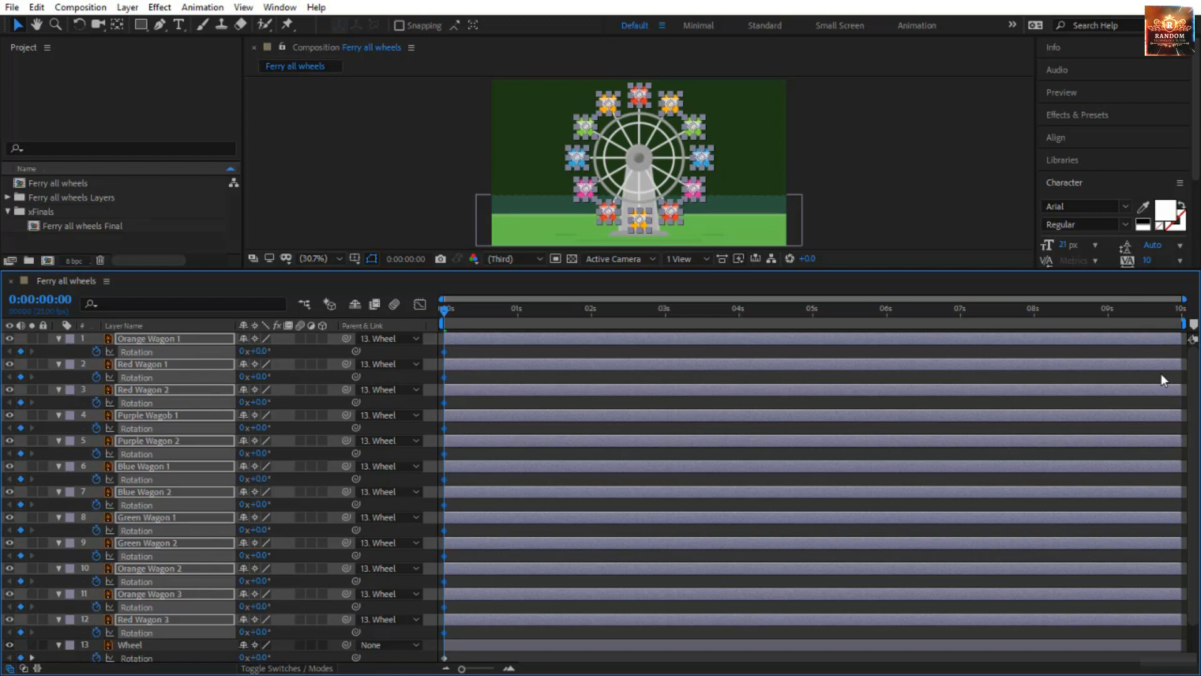
pyautogui.press('End')
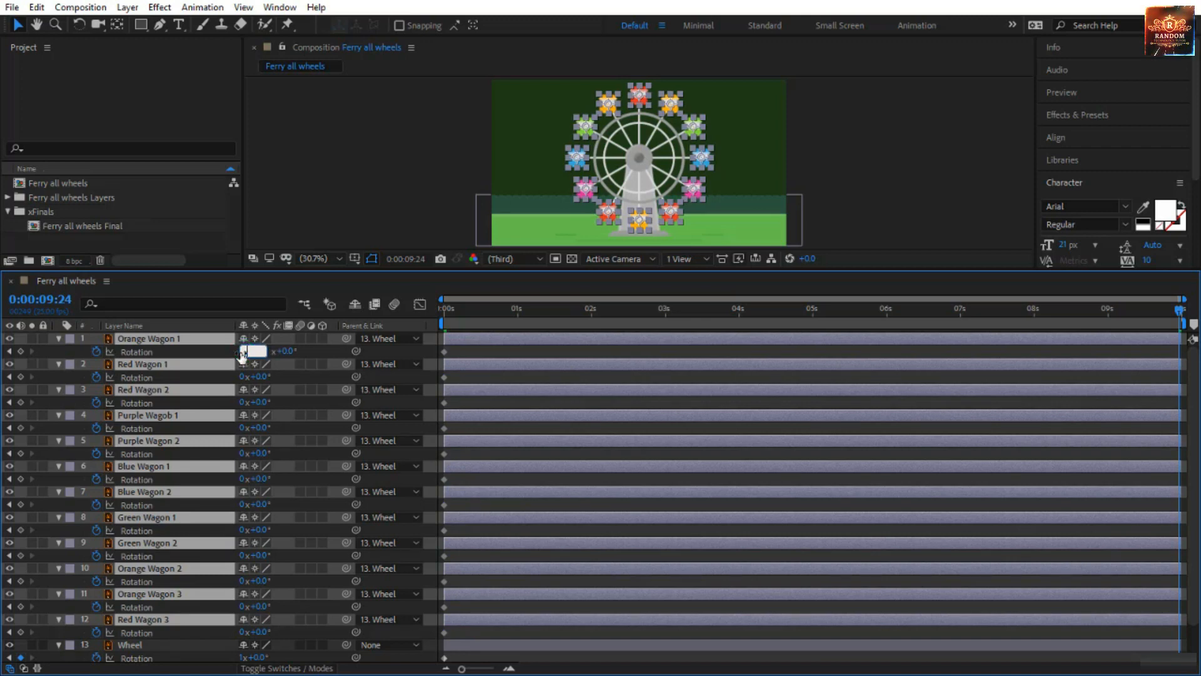
pyautogui.write('-1')
pyautogui.press('Return')
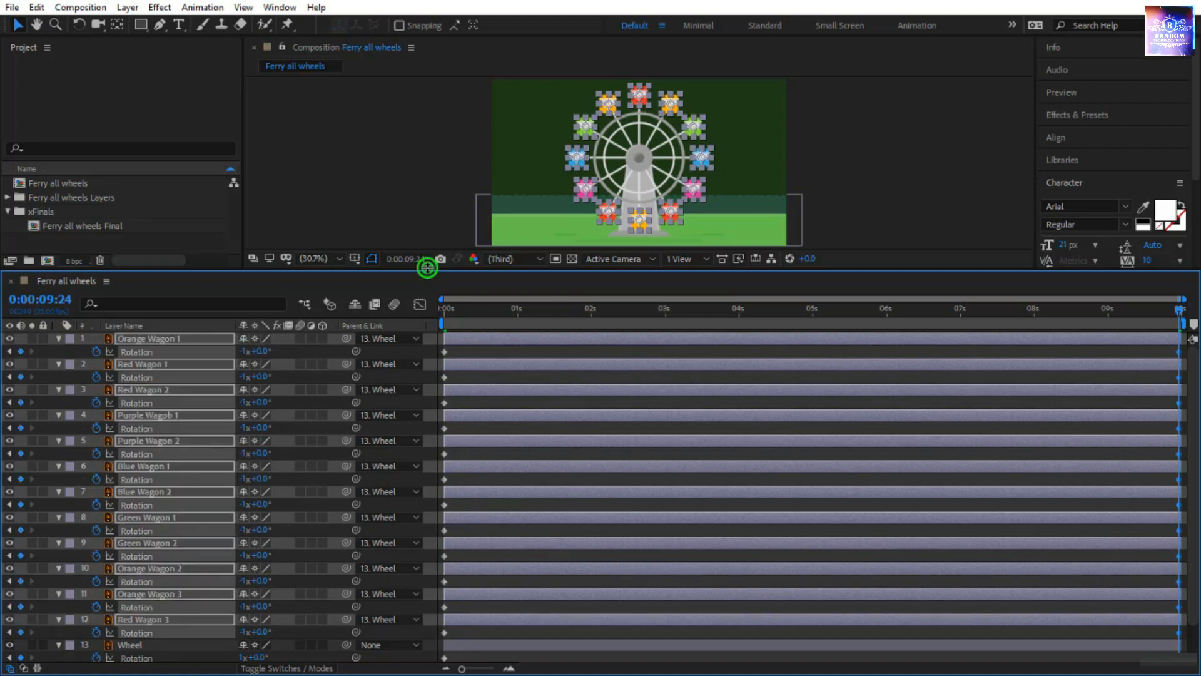
# Enlarge the composition view, preview the counter-rotating wagons, and deselect all layers
pyautogui.moveTo(427, 267); pyautogui.dragTo(414, 534)
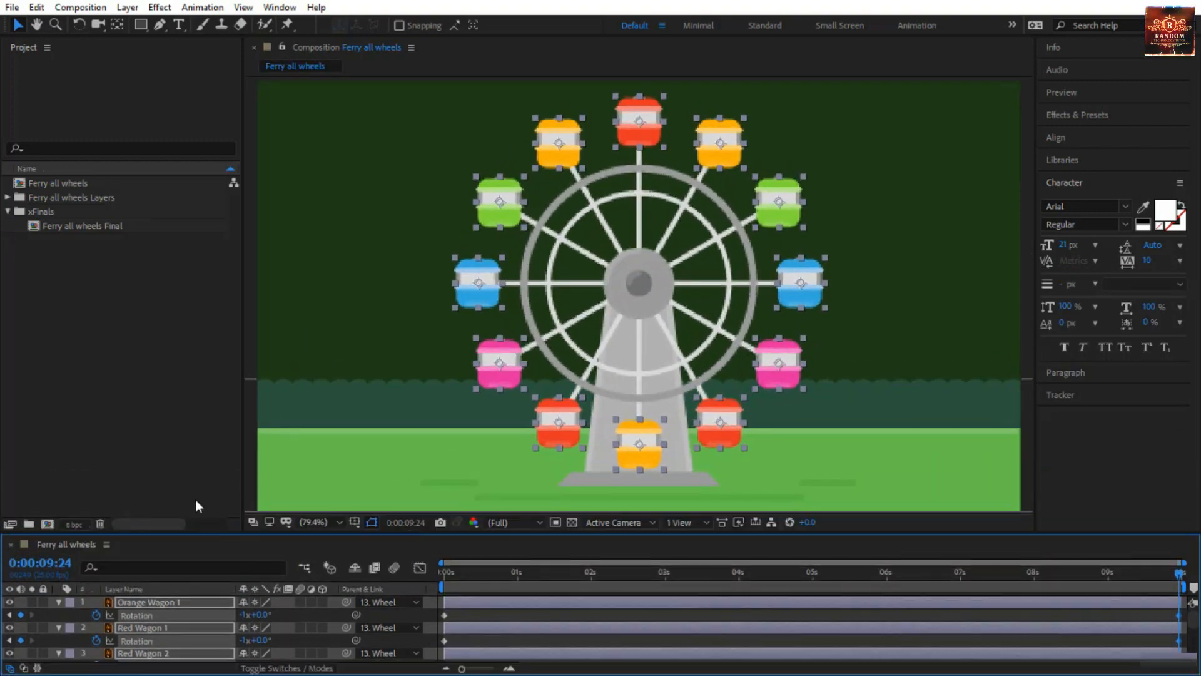
pyautogui.press('space')
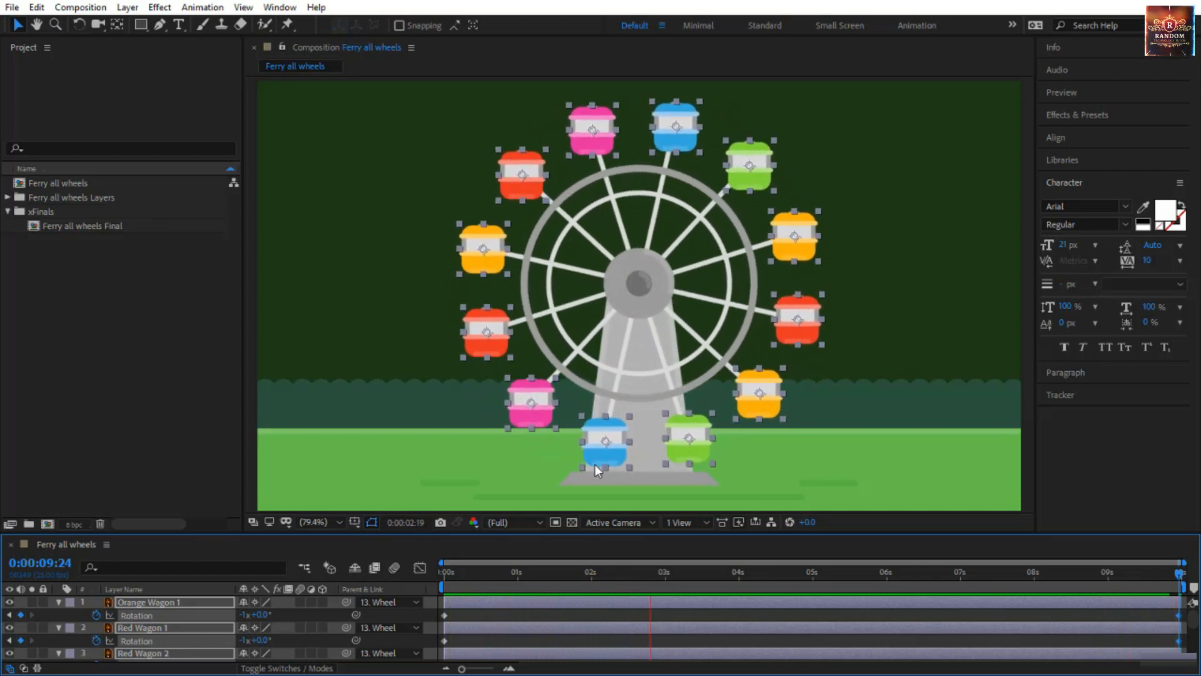
pyautogui.click(980, 207)
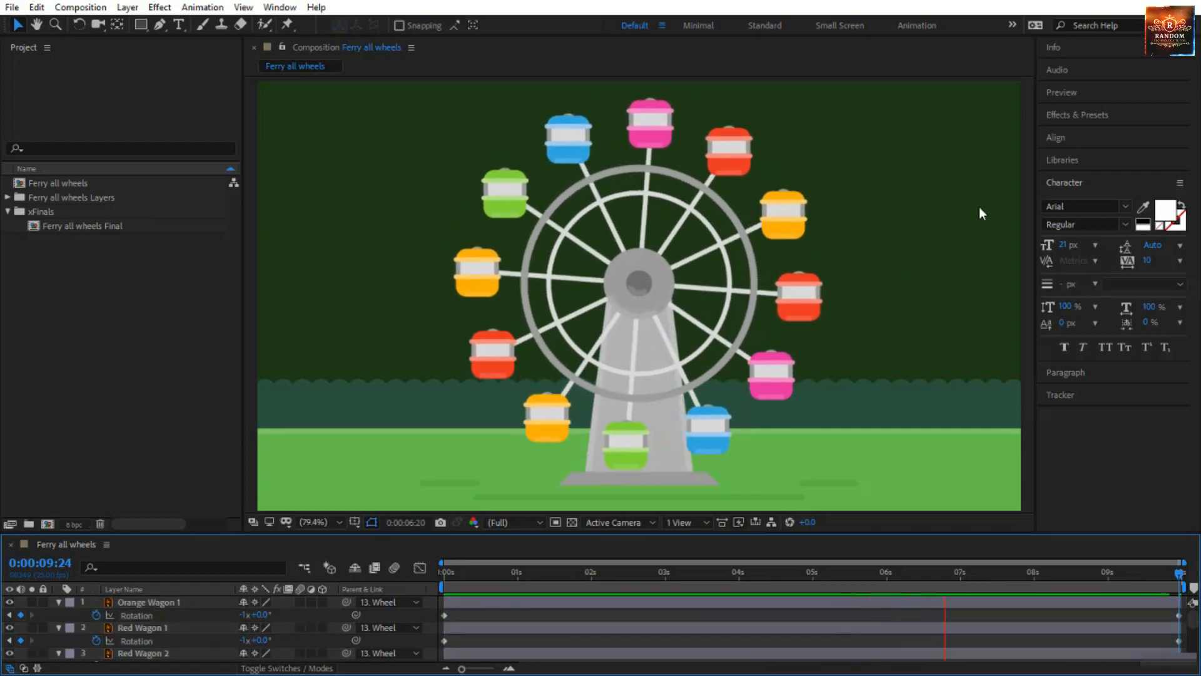